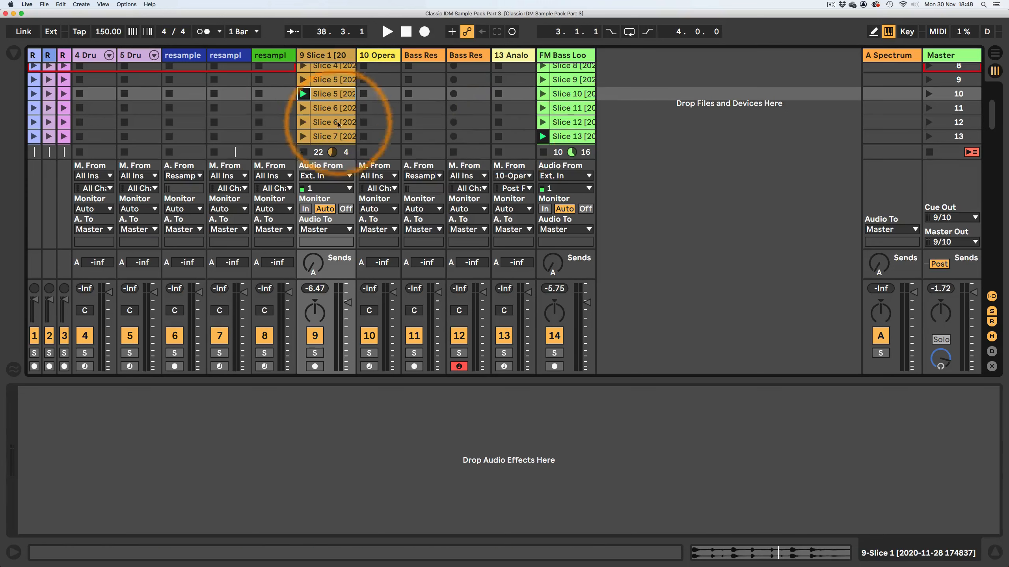
Step: Recolour the playing Slice 5 clip on track 9 purple and the Slice 13 clip in FM Bass Loops light blue
{"action": "right_click", "coordinate": [333, 94]}
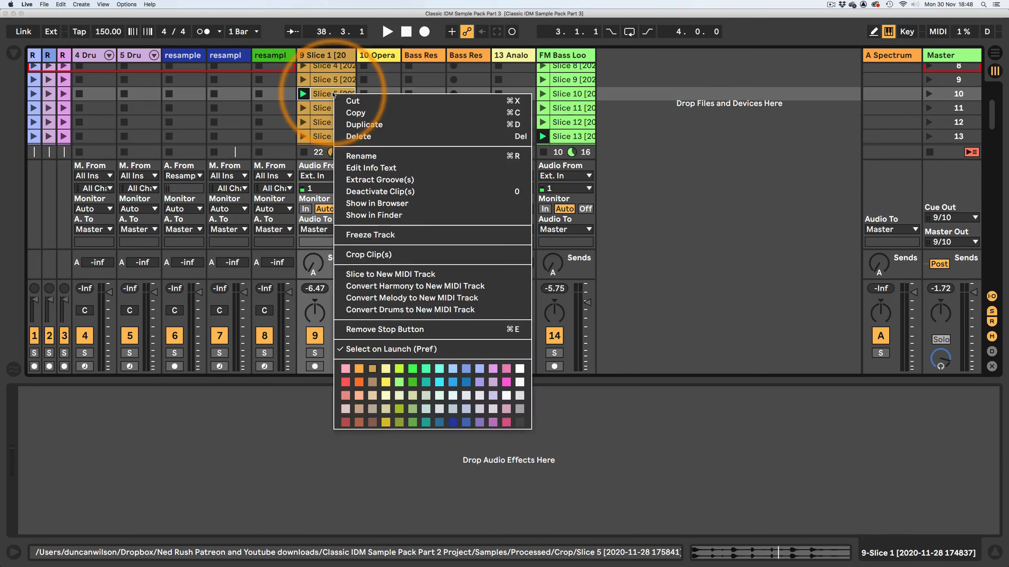
{"action": "left_click", "coordinate": [479, 383]}
{"action": "right_click", "coordinate": [568, 137]}
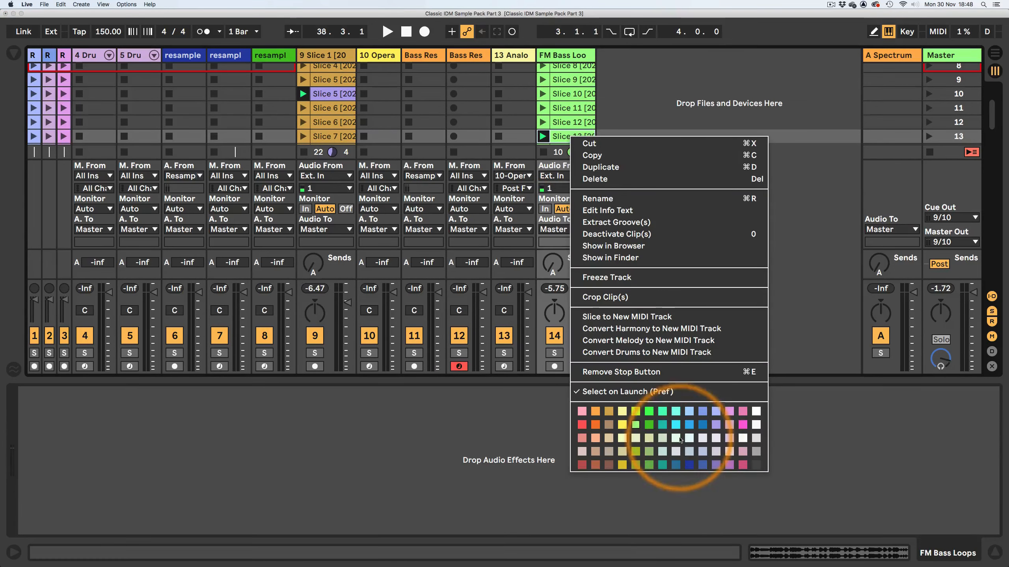
{"action": "left_click", "coordinate": [712, 434]}
{"action": "left_click", "coordinate": [572, 137]}
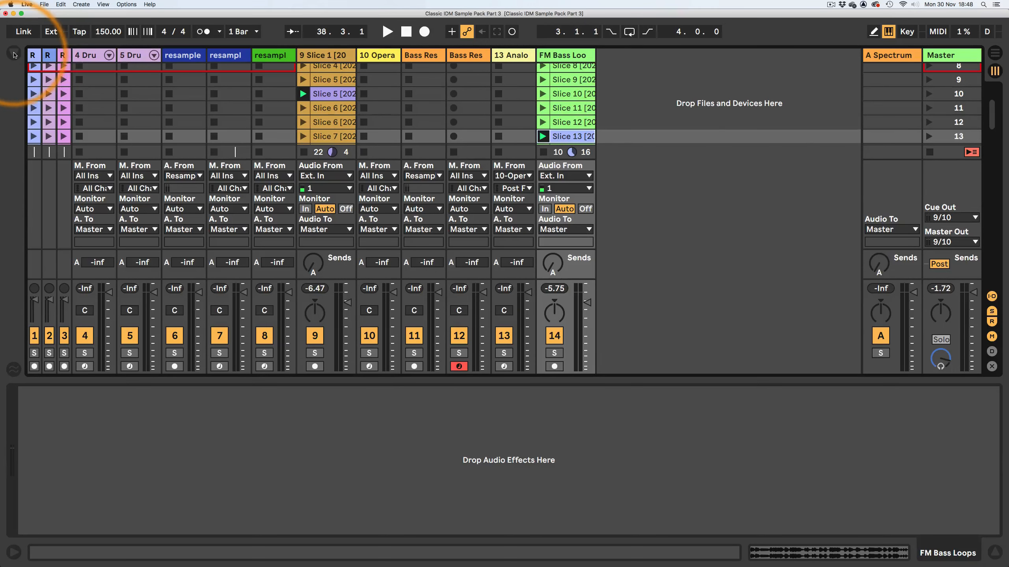
Step: Open the browser's Instruments category, narrow the browser, and load Wavetable onto a new MIDI track after FM Bass Loops
{"action": "left_click", "coordinate": [14, 53]}
{"action": "scroll", "coordinate": [78, 169], "scroll_direction": "up", "scroll_amount": 5}
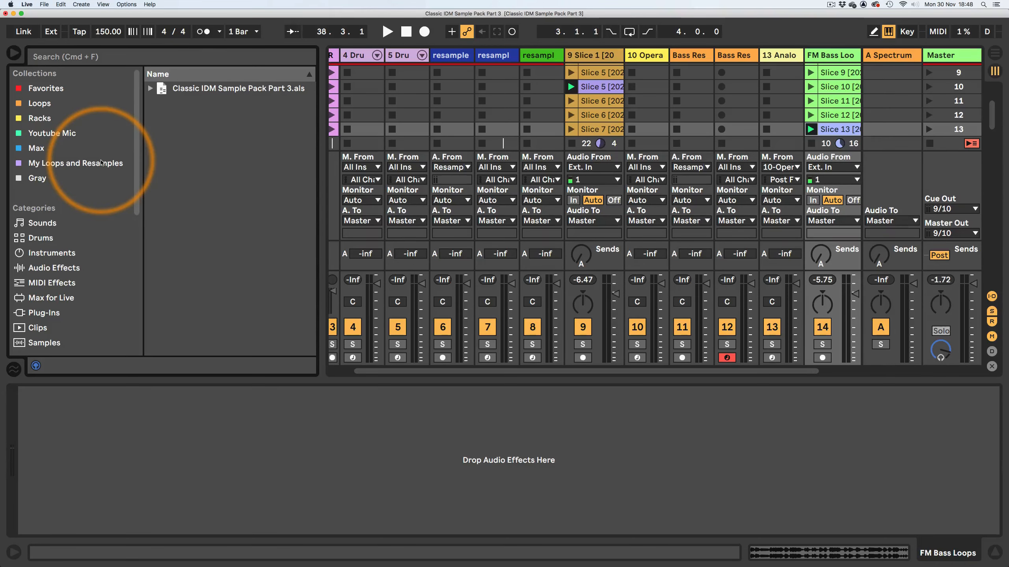
{"action": "left_click", "coordinate": [24, 256]}
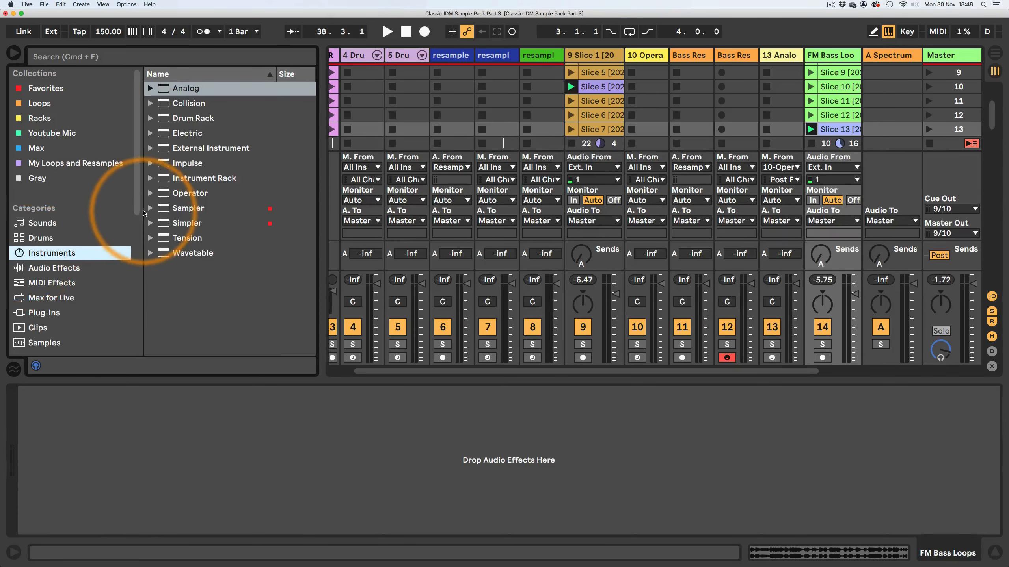
{"action": "left_click_drag", "start_coordinate": [143, 211], "coordinate": [79, 194]}
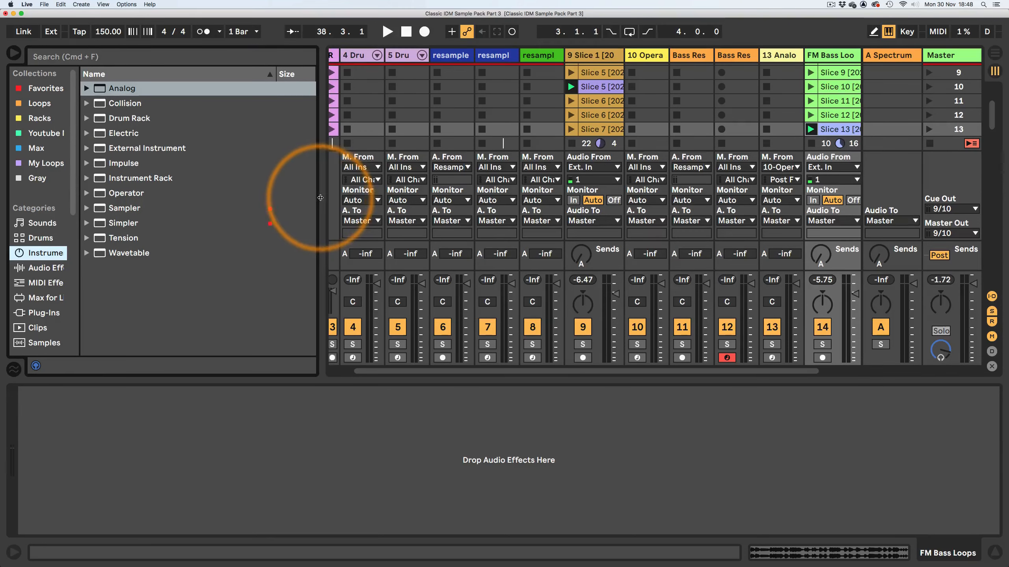
{"action": "left_click_drag", "start_coordinate": [317, 192], "coordinate": [225, 197]}
{"action": "left_click_drag", "start_coordinate": [128, 253], "coordinate": [810, 88]}
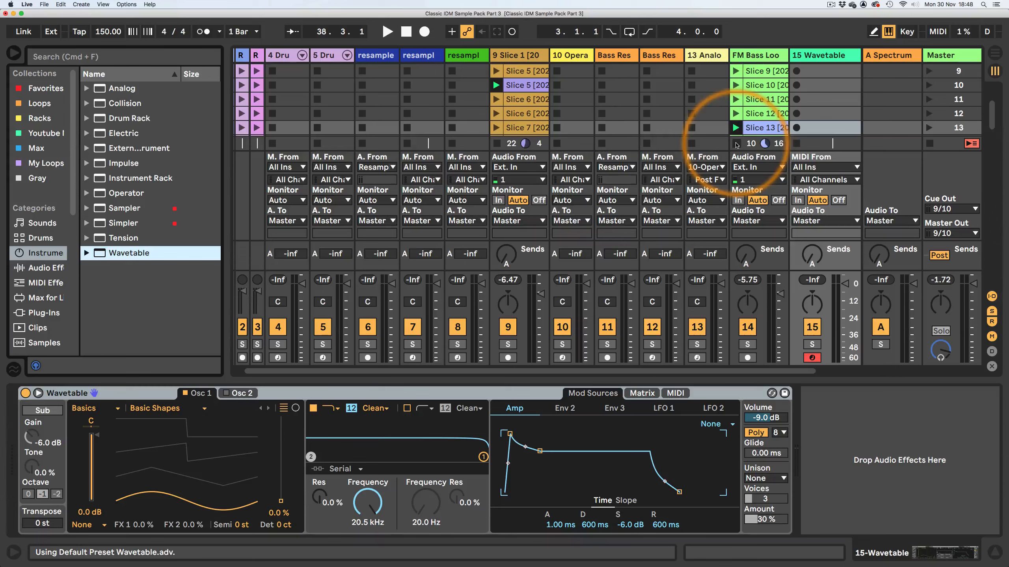
Step: Stop the playing loop clips and create an empty one-bar MIDI clip in the Wavetable track's first scene
{"action": "left_click", "coordinate": [497, 144]}
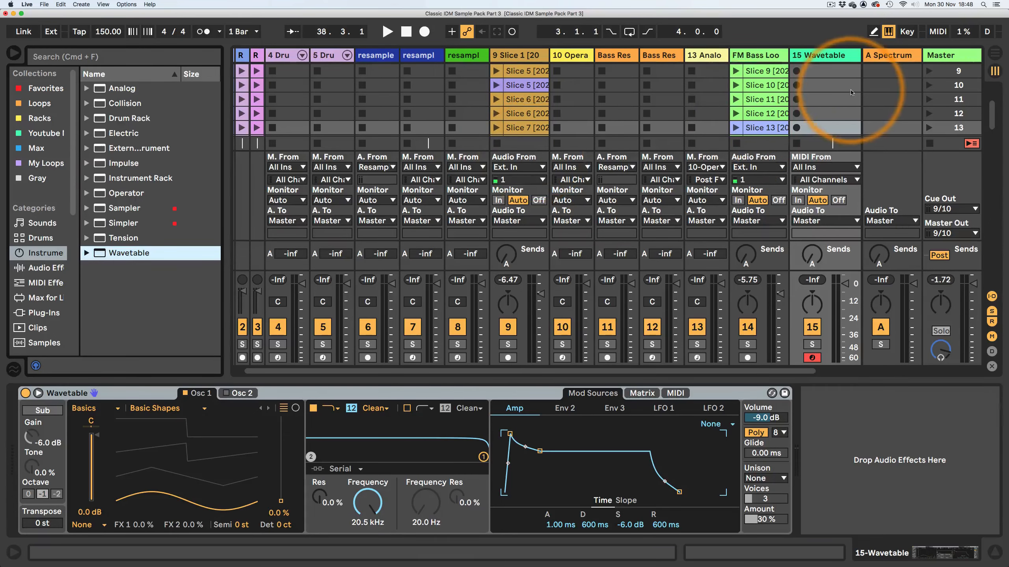
{"action": "scroll", "coordinate": [851, 90], "scroll_direction": "up", "scroll_amount": 8}
{"action": "double_click", "coordinate": [826, 71]}
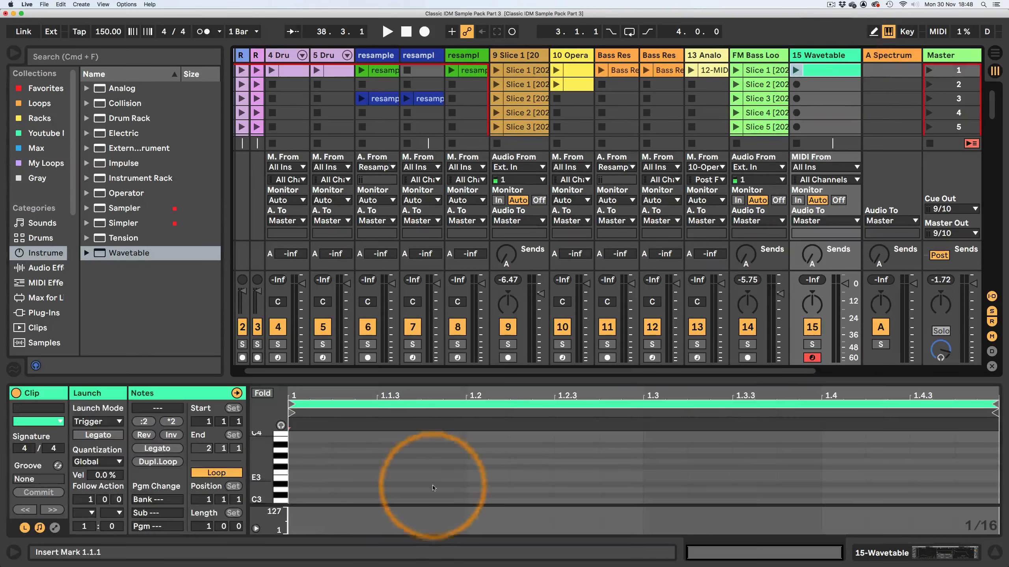
Step: Draw eight sixteenth-length C3 notes in the clip, one on every eighth-note position of the bar
{"action": "left_click_drag", "start_coordinate": [280, 483], "coordinate": [292, 510]}
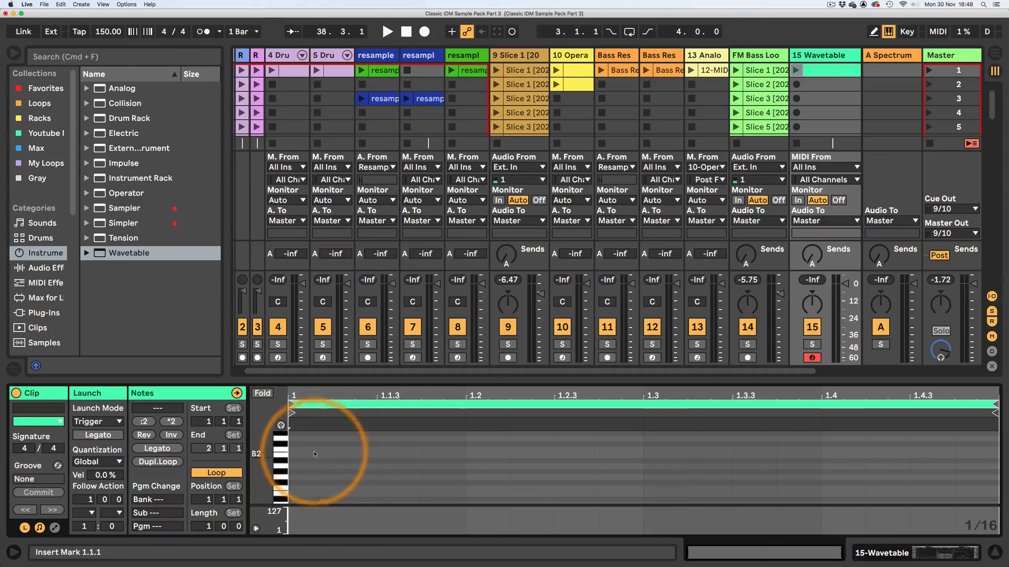
{"action": "double_click", "coordinate": [309, 450]}
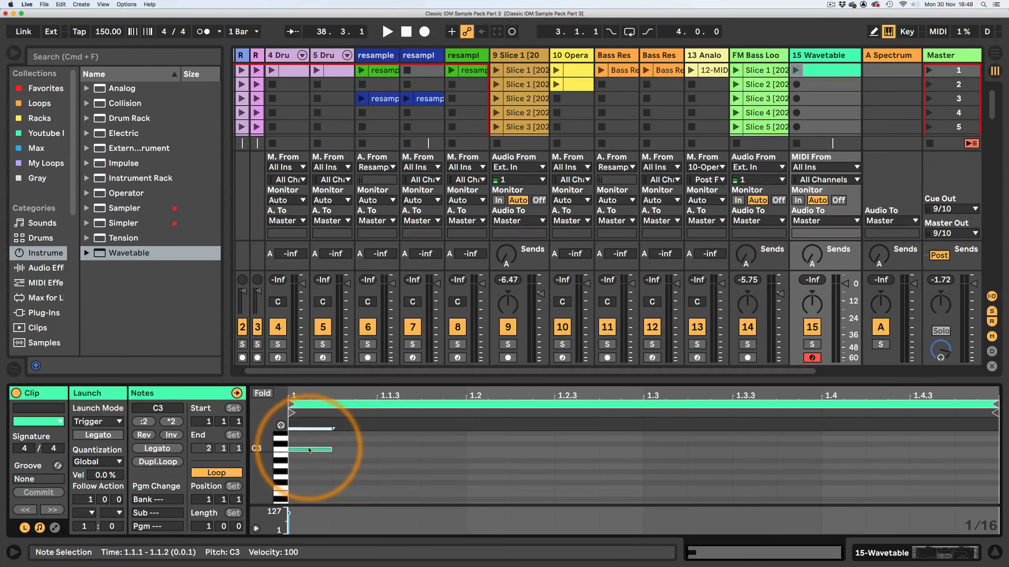
{"action": "key", "text": "b"}
{"action": "left_click", "coordinate": [399, 450]}
{"action": "left_click", "coordinate": [488, 450]}
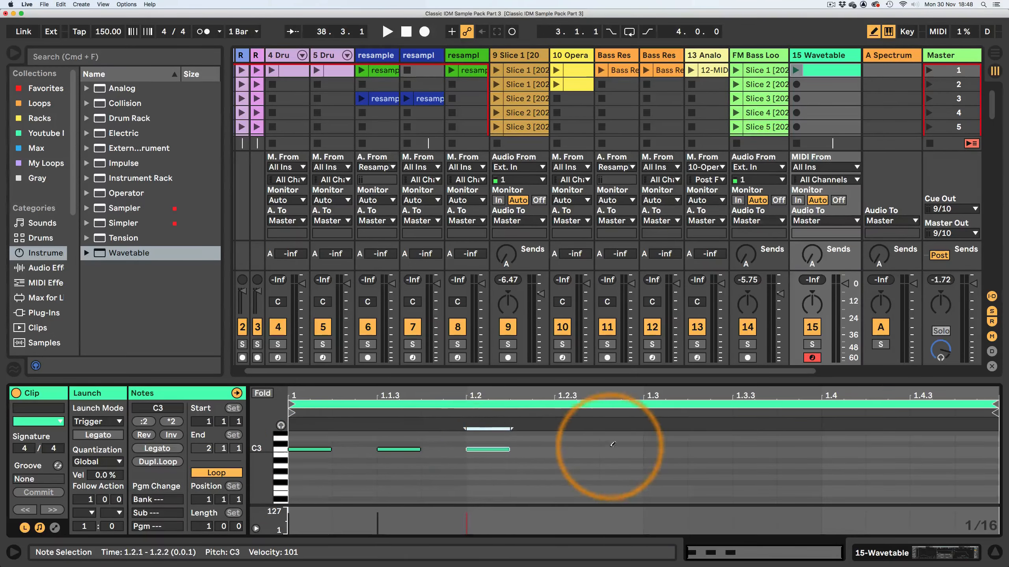
{"action": "left_click", "coordinate": [588, 449]}
{"action": "left_click", "coordinate": [675, 449]}
{"action": "left_click", "coordinate": [763, 449]}
{"action": "left_click", "coordinate": [852, 448]}
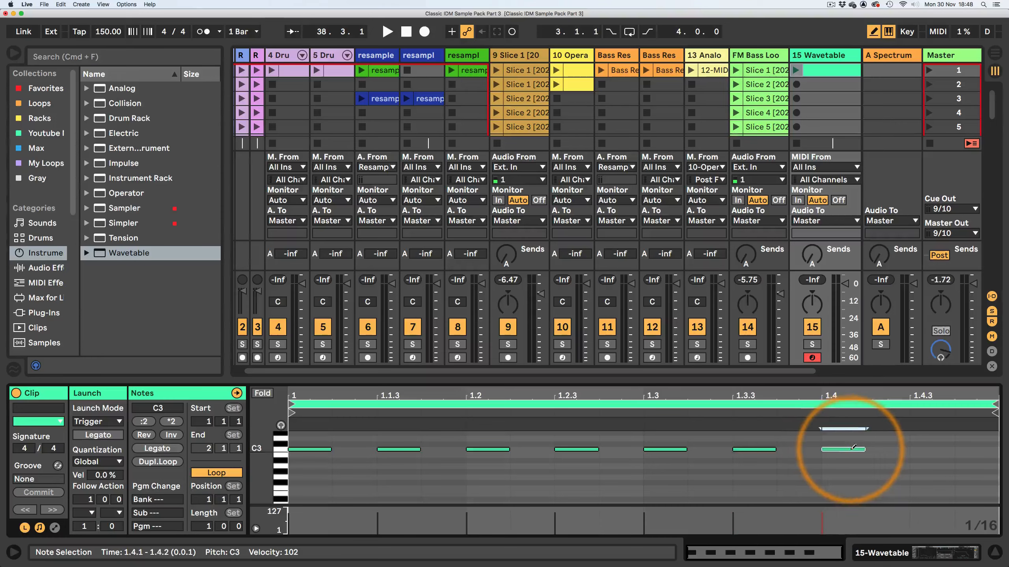
{"action": "left_click", "coordinate": [925, 448]}
Step: Launch the new clip and add a Velocity MIDI effect in front of Wavetable
{"action": "left_click", "coordinate": [926, 553]}
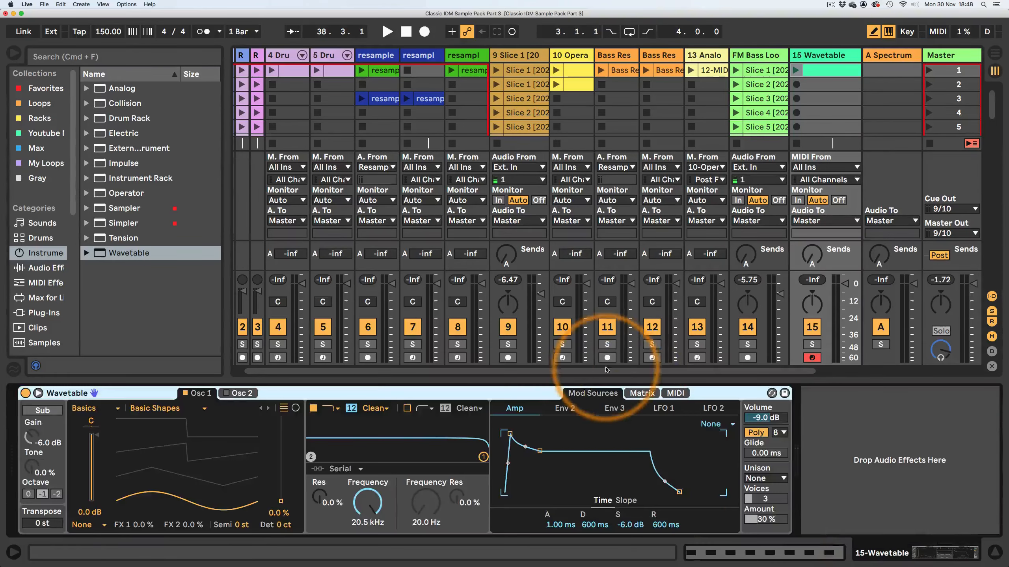
{"action": "left_click", "coordinate": [795, 70]}
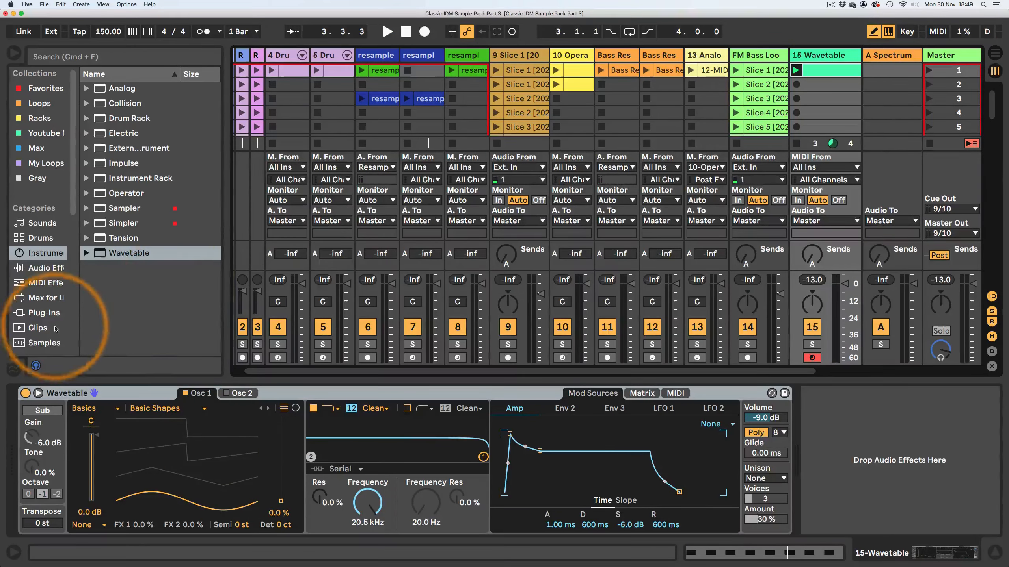
{"action": "left_click", "coordinate": [43, 283]}
{"action": "left_click_drag", "start_coordinate": [103, 193], "coordinate": [18, 423]}
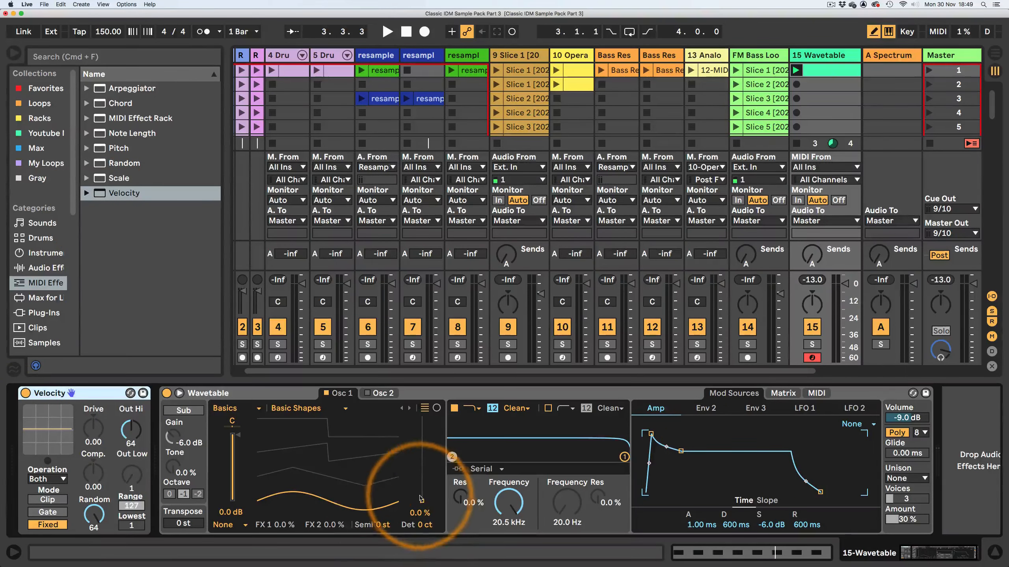
Step: Raise Wavetable's Osc 1 wavetable position to 75%
{"action": "left_click_drag", "start_coordinate": [422, 497], "coordinate": [422, 438]}
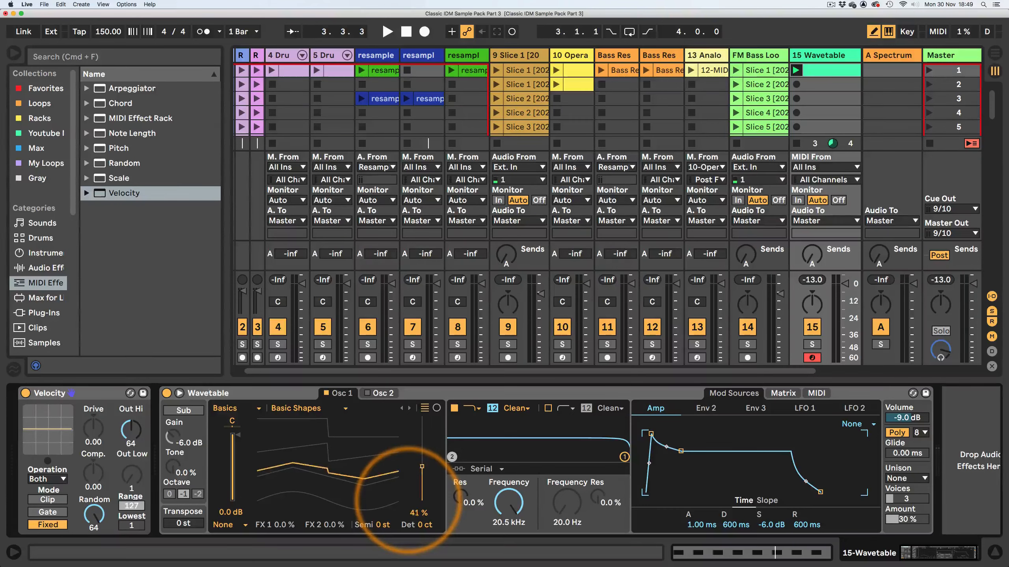
{"action": "left_click_drag", "start_coordinate": [408, 500], "coordinate": [408, 502]}
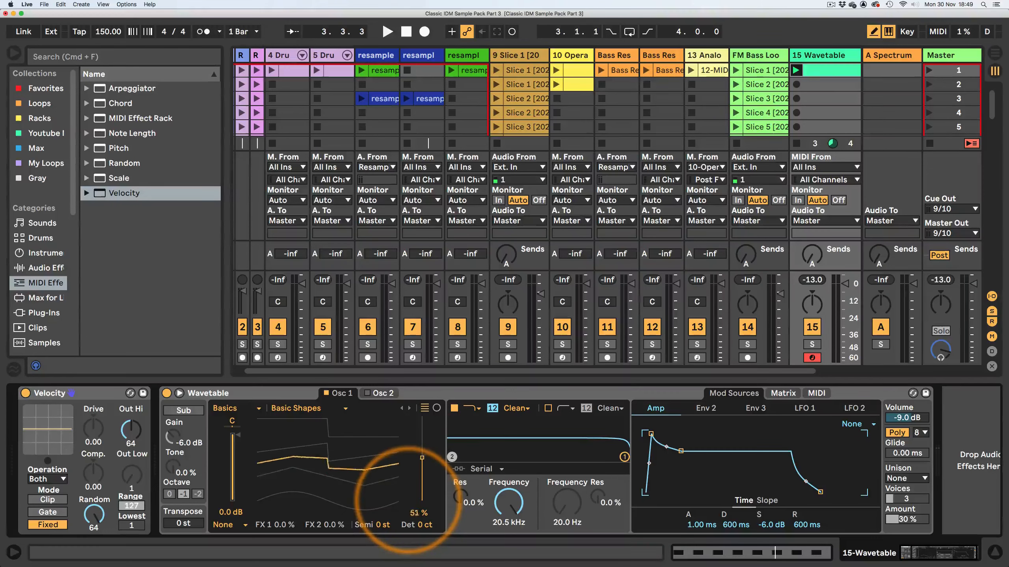
{"action": "left_click_drag", "start_coordinate": [407, 500], "coordinate": [408, 499]}
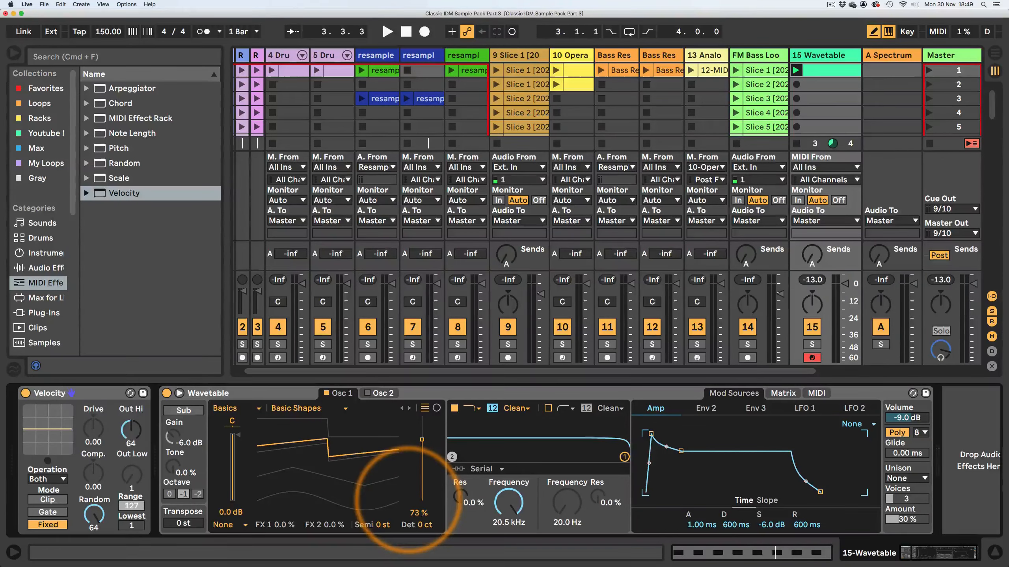
{"action": "left_click_drag", "start_coordinate": [408, 501], "coordinate": [416, 417]}
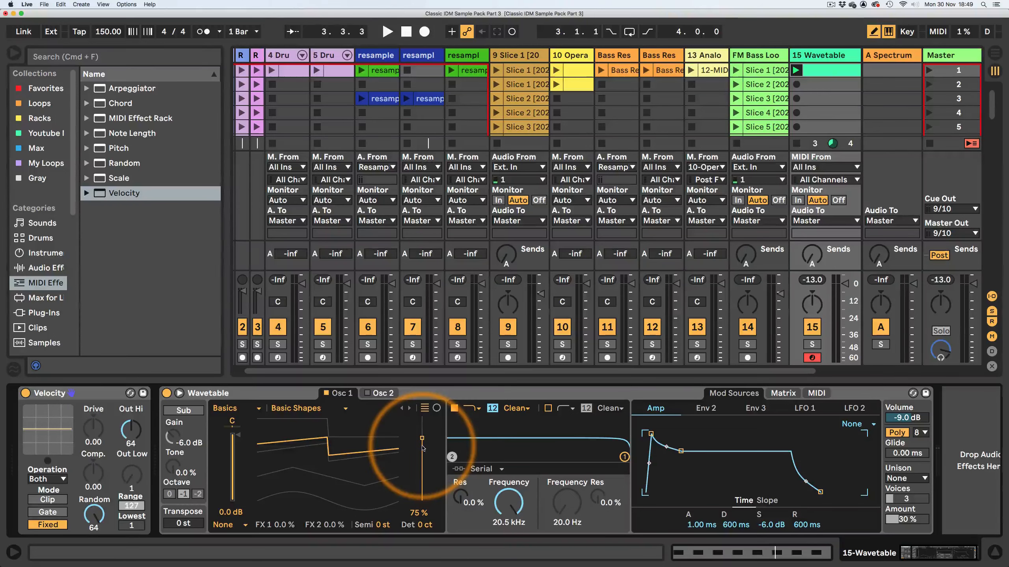
Step: Set the MIDI velocity modulation of Osc 1 Pos to 50 in Wavetable and play the result
{"action": "left_click", "coordinate": [815, 393]}
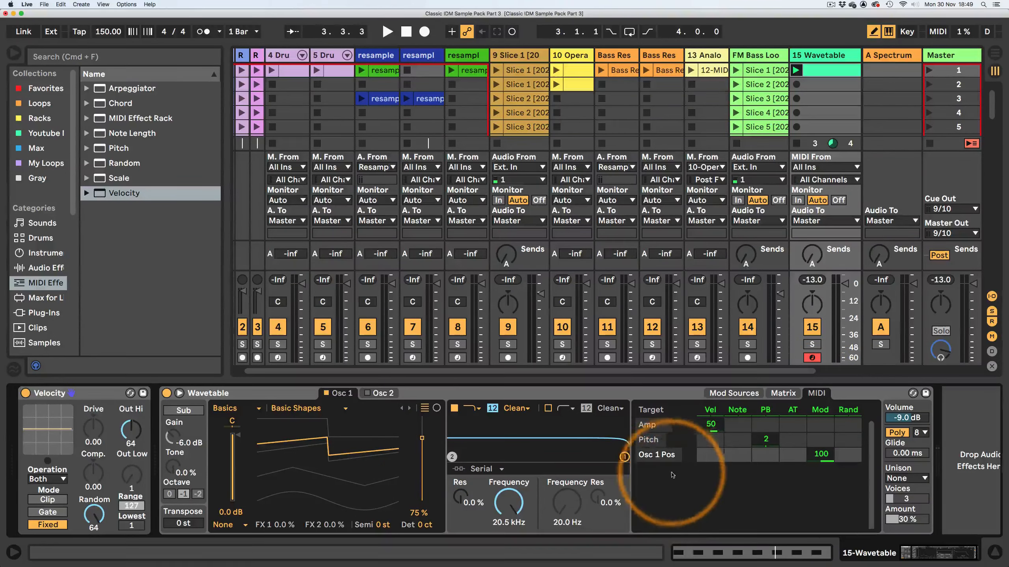
{"action": "left_click", "coordinate": [711, 461]}
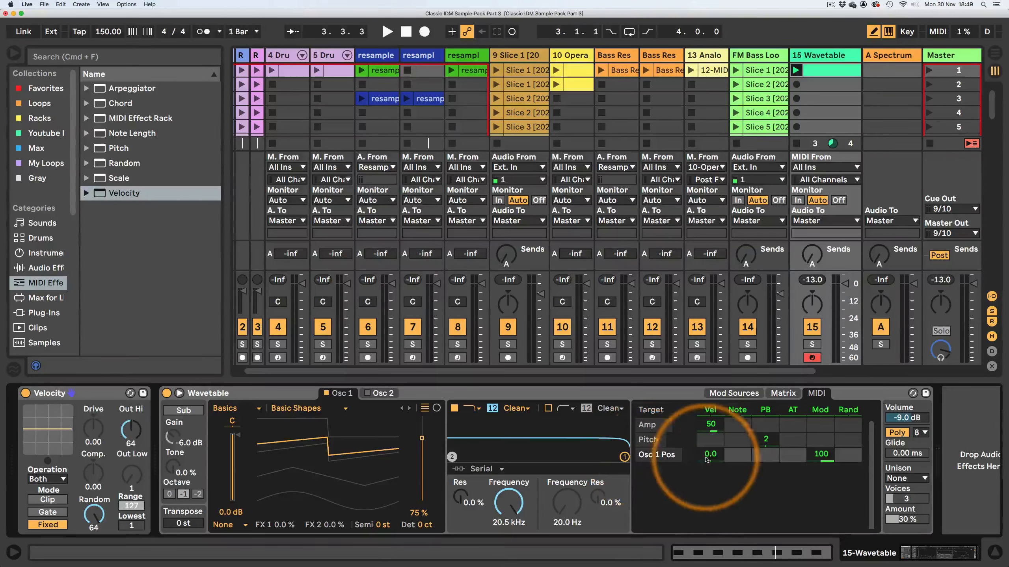
{"action": "left_click_drag", "start_coordinate": [711, 459], "coordinate": [711, 421]}
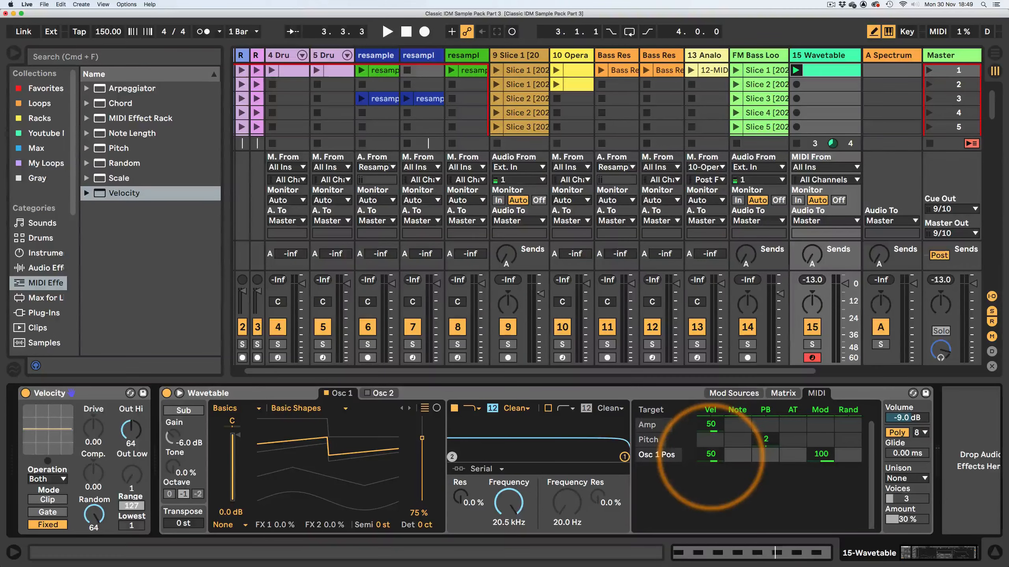
{"action": "key", "text": "space"}
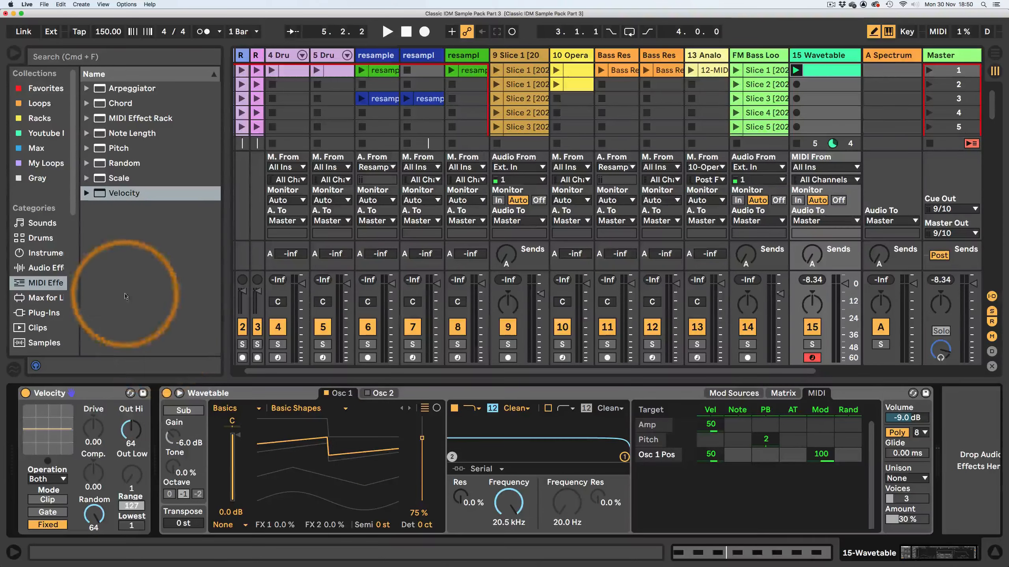
Step: Load the saved Probability Rack MIDI effect rack in front of the Velocity effect
{"action": "left_click", "coordinate": [86, 133]}
{"action": "left_click", "coordinate": [87, 133]}
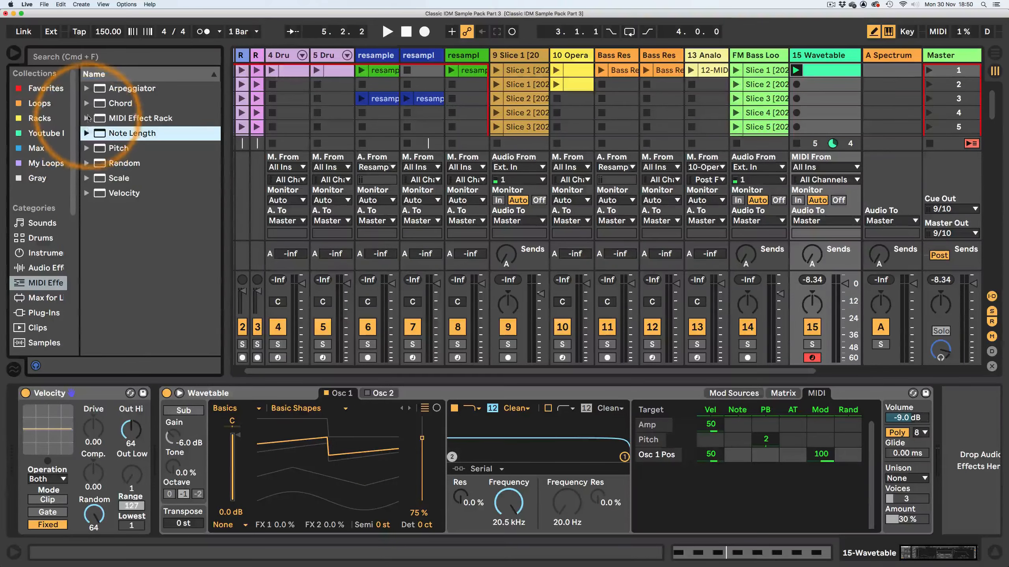
{"action": "left_click", "coordinate": [87, 118]}
{"action": "mouse_move", "coordinate": [151, 178]}
{"action": "left_mouse_down"}
{"action": "mouse_move", "coordinate": [131, 181]}
{"action": "mouse_move", "coordinate": [65, 451]}
{"action": "mouse_move", "coordinate": [44, 427]}
{"action": "mouse_move", "coordinate": [74, 487]}
{"action": "left_mouse_up"}
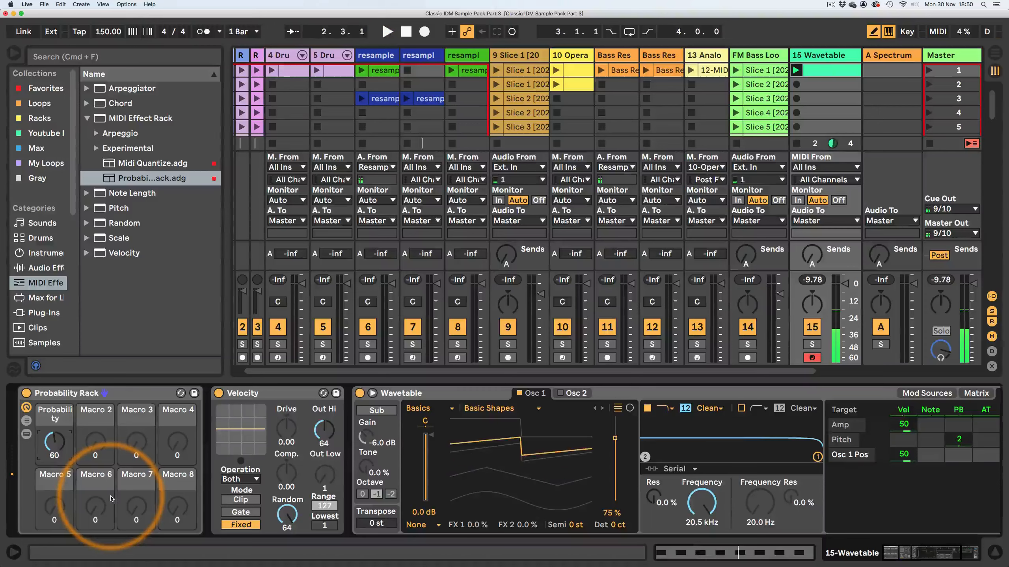
Step: Set Wavetable's polyphony to 4 voices
{"action": "left_click", "coordinate": [938, 561]}
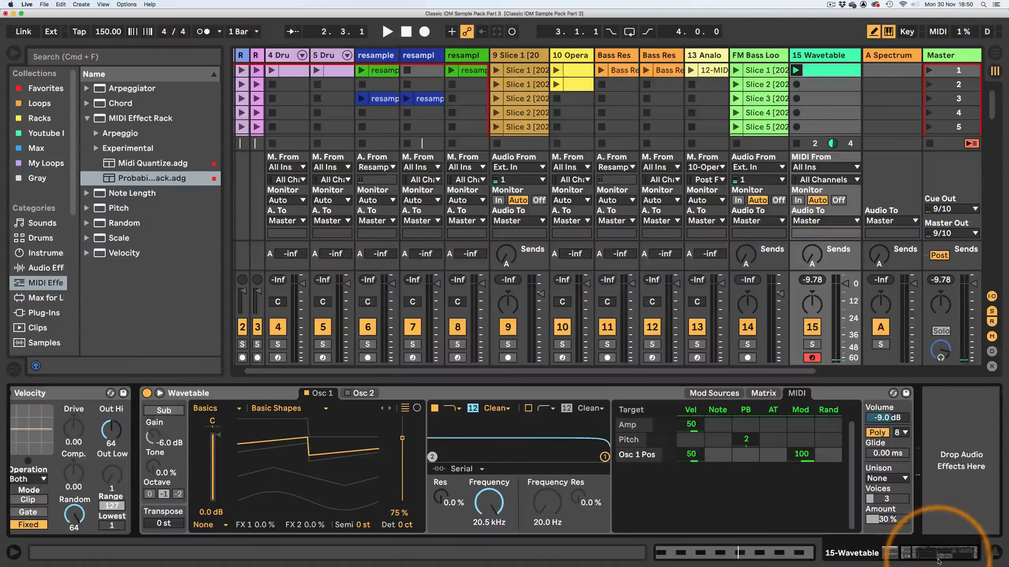
{"action": "left_click", "coordinate": [901, 432]}
{"action": "left_click", "coordinate": [902, 469]}
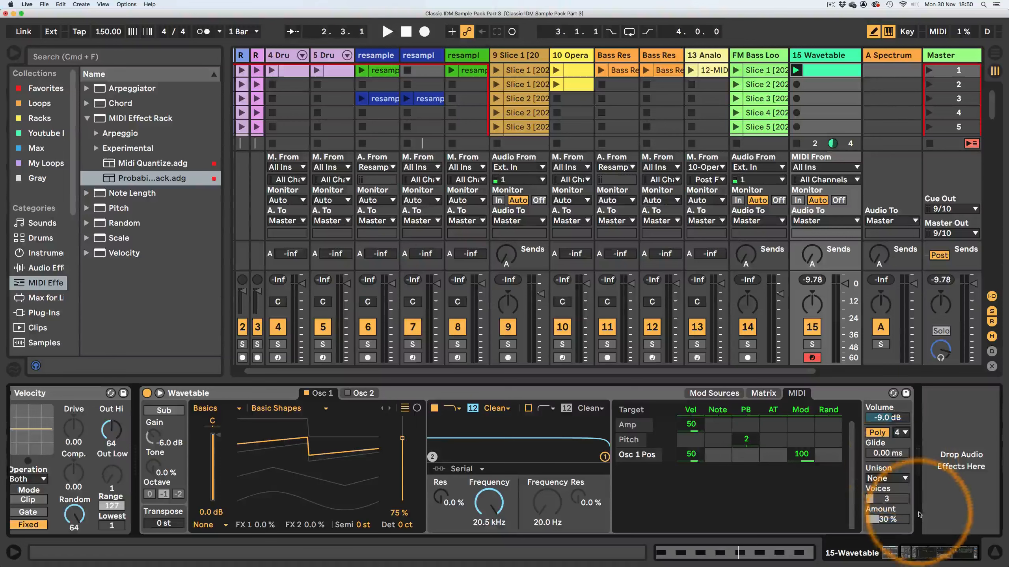
Step: Shape the amp envelope with 0 ms attack, 647 ms decay, -inf dB sustain and 2.62 s release, and turn off the first filter
{"action": "left_click", "coordinate": [920, 558]}
{"action": "left_click", "coordinate": [841, 392]}
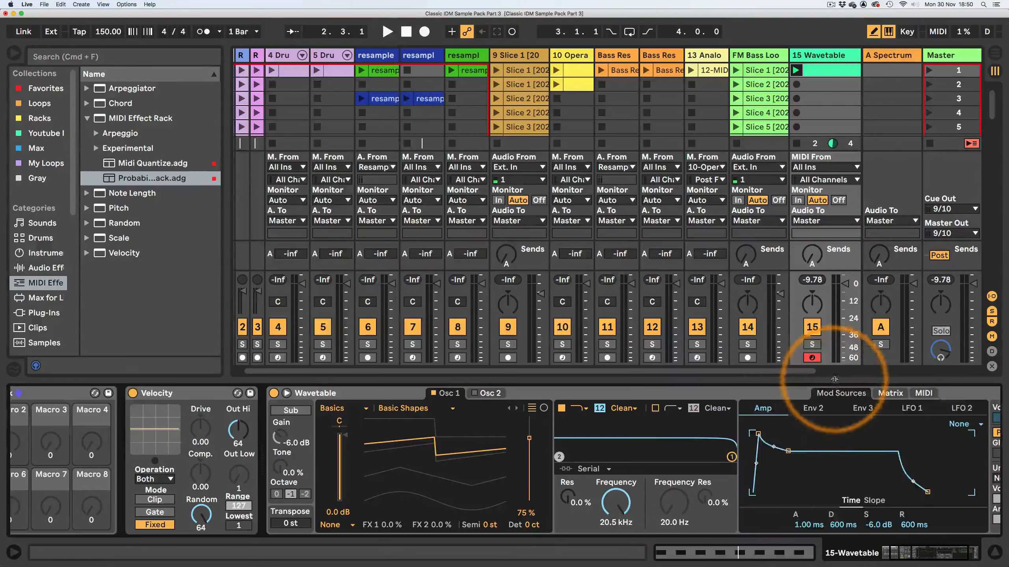
{"action": "left_click_drag", "start_coordinate": [758, 434], "coordinate": [783, 492]}
{"action": "left_click", "coordinate": [908, 529]}
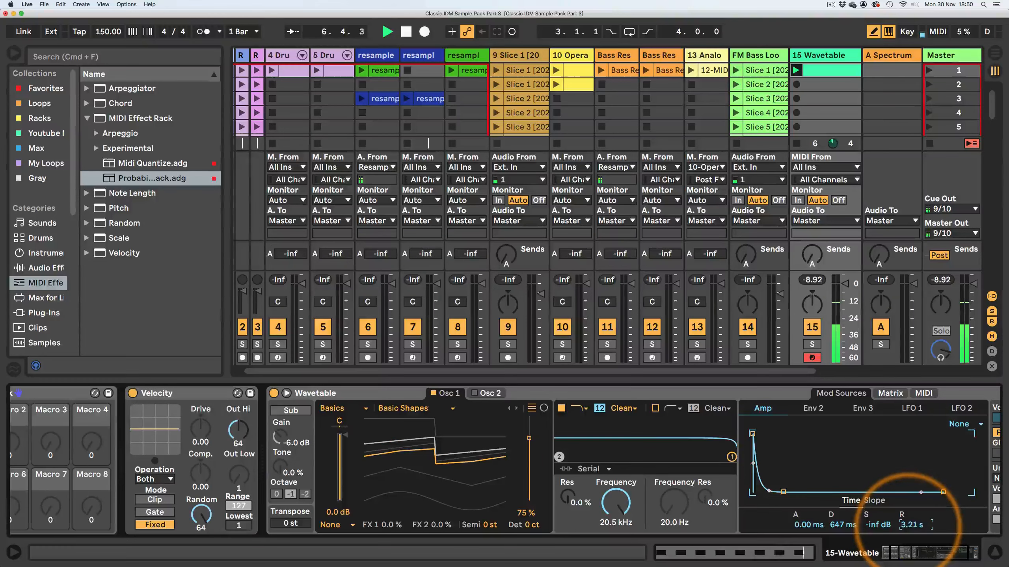
{"action": "left_click_drag", "start_coordinate": [908, 528], "coordinate": [908, 525]}
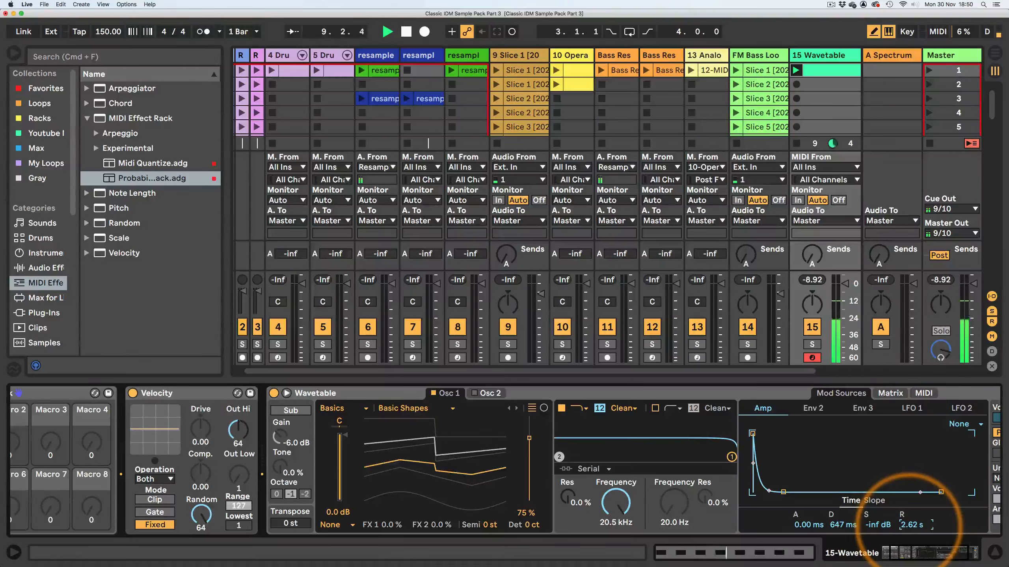
{"action": "left_click", "coordinate": [562, 408]}
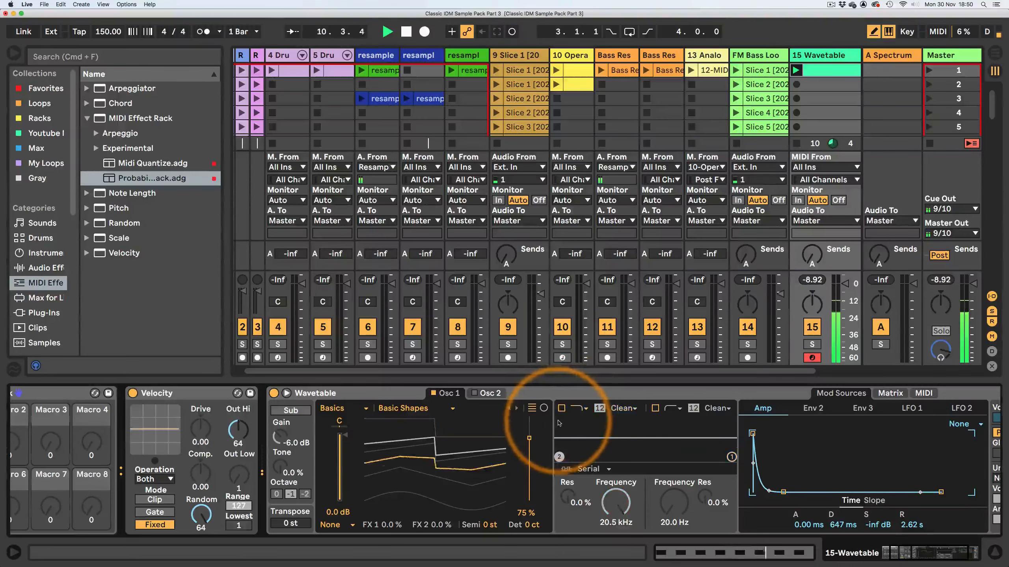
Step: Load the Dorian Mode scale preset between the Probability Rack and the Velocity effect
{"action": "left_click", "coordinate": [912, 558]}
{"action": "left_click_drag", "start_coordinate": [912, 559], "coordinate": [885, 558]}
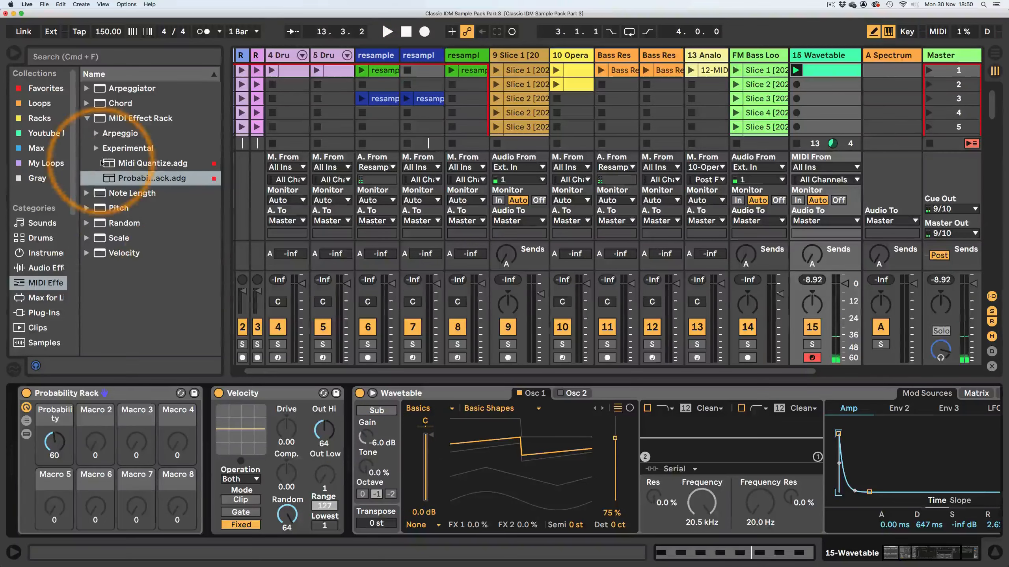
{"action": "left_click", "coordinate": [87, 238]}
{"action": "scroll", "coordinate": [98, 237], "scroll_direction": "down", "scroll_amount": 5}
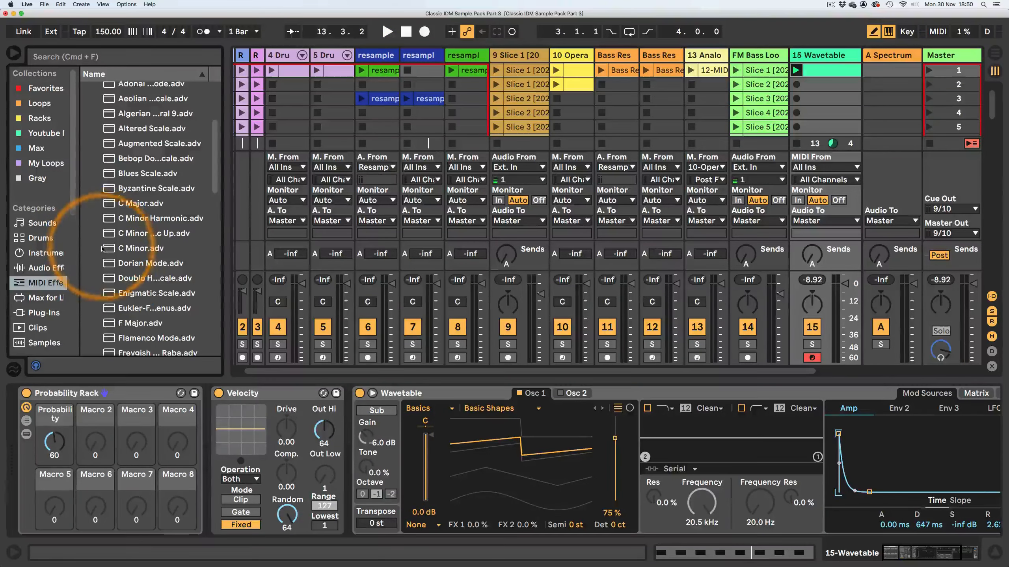
{"action": "left_click_drag", "start_coordinate": [114, 263], "coordinate": [230, 515]}
Step: Redraw the Dorian Mode scale grid so the notes climb from the first column to a peak in the eighth, then fold back down
{"action": "left_click", "coordinate": [231, 506]}
{"action": "left_click", "coordinate": [241, 496]}
{"action": "left_click", "coordinate": [251, 478]}
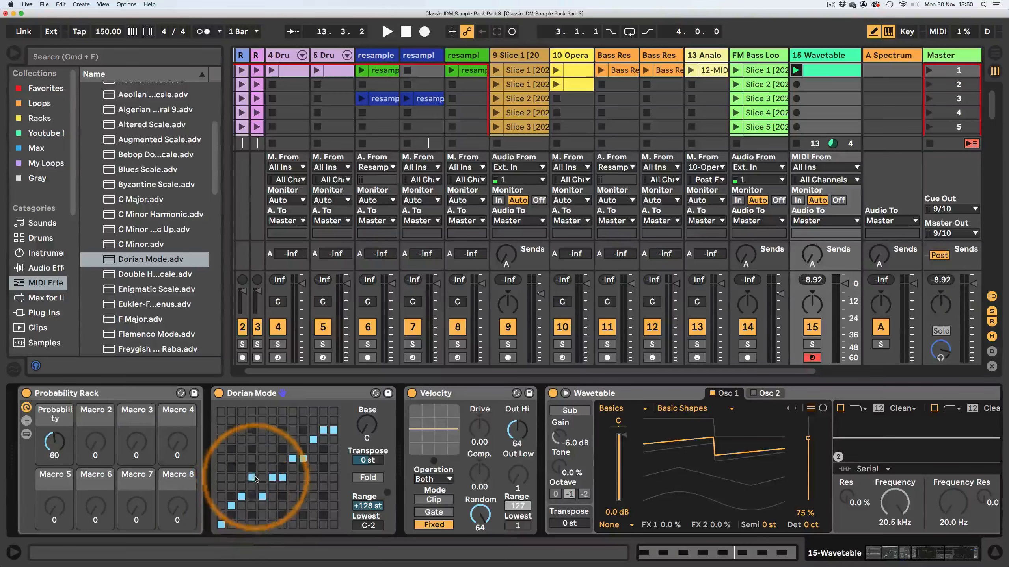
{"action": "left_click", "coordinate": [262, 459]}
{"action": "left_click", "coordinate": [272, 439]}
{"action": "left_click", "coordinate": [283, 429]}
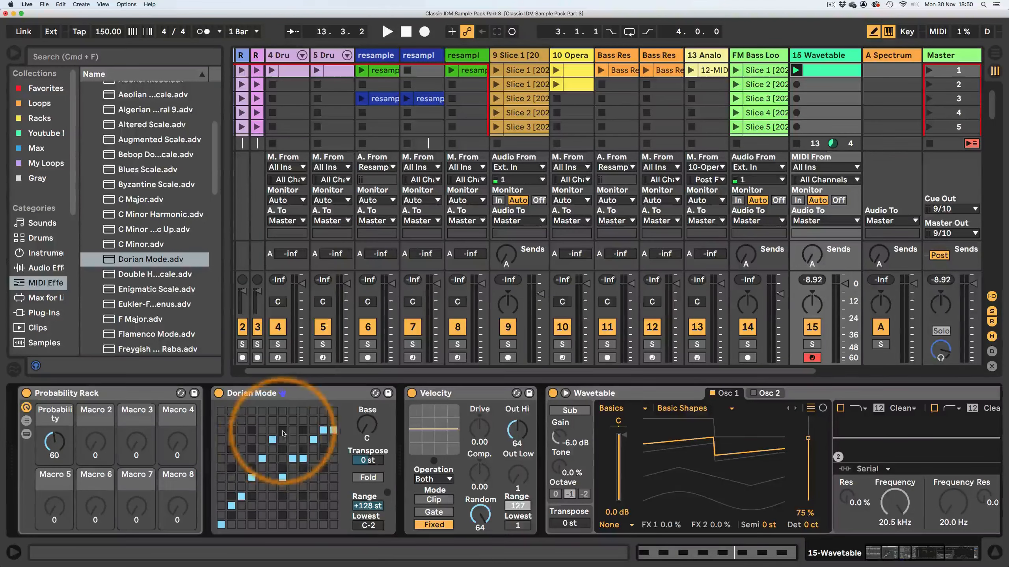
{"action": "left_click", "coordinate": [293, 411]}
{"action": "left_click", "coordinate": [303, 430]}
{"action": "left_click", "coordinate": [324, 459]}
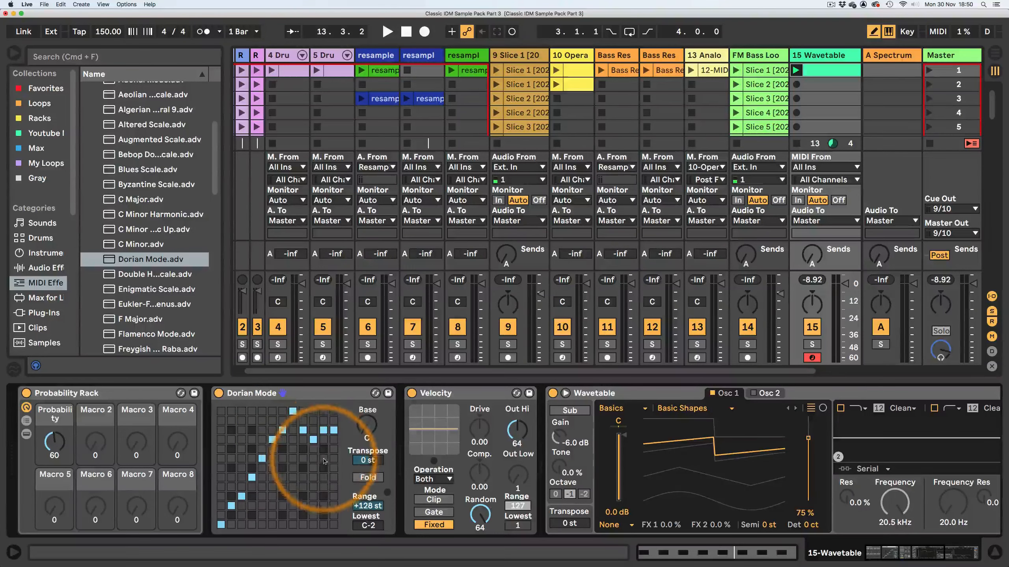
{"action": "left_click", "coordinate": [333, 478]}
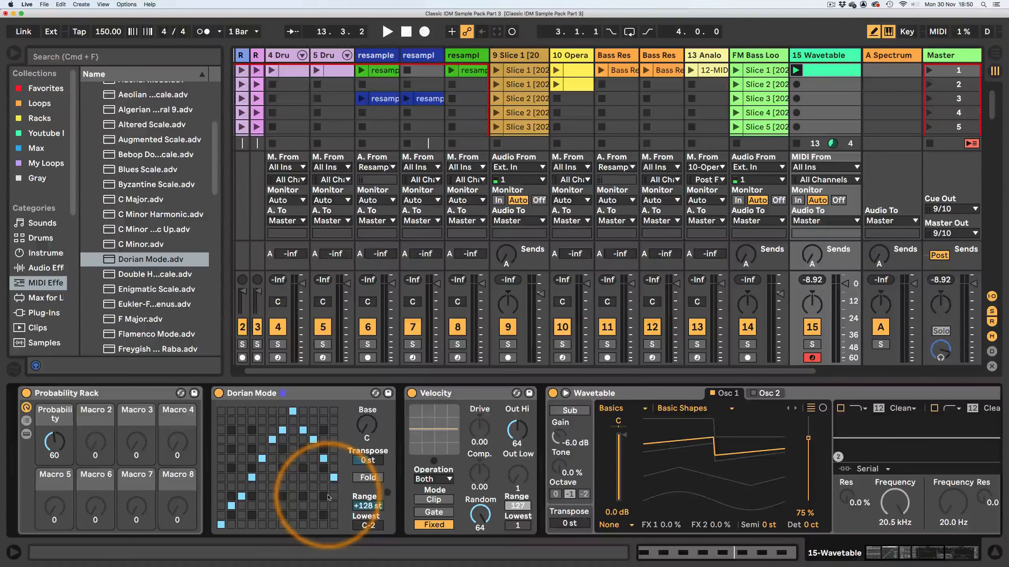
Step: Add a Random effect between the Probability Rack and Dorian Mode with 100% chance, 12 choices and Alt mode
{"action": "left_click_drag", "start_coordinate": [221, 207], "coordinate": [317, 206]}
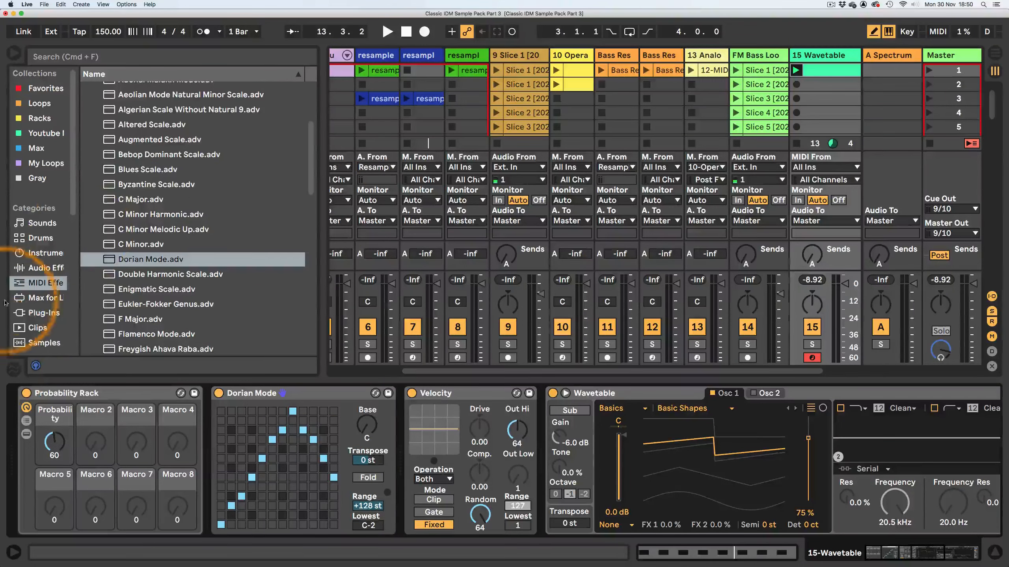
{"action": "scroll", "coordinate": [132, 239], "scroll_direction": "up", "scroll_amount": 5}
{"action": "left_click", "coordinate": [87, 178]}
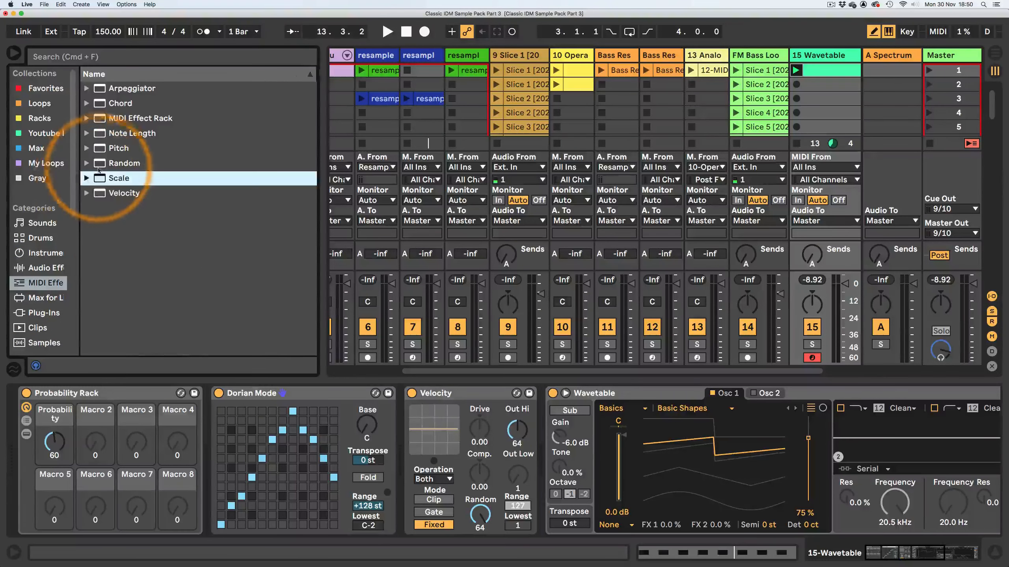
{"action": "mouse_move", "coordinate": [89, 163]}
{"action": "left_mouse_down"}
{"action": "mouse_move", "coordinate": [201, 419]}
{"action": "mouse_move", "coordinate": [205, 409]}
{"action": "left_mouse_up"}
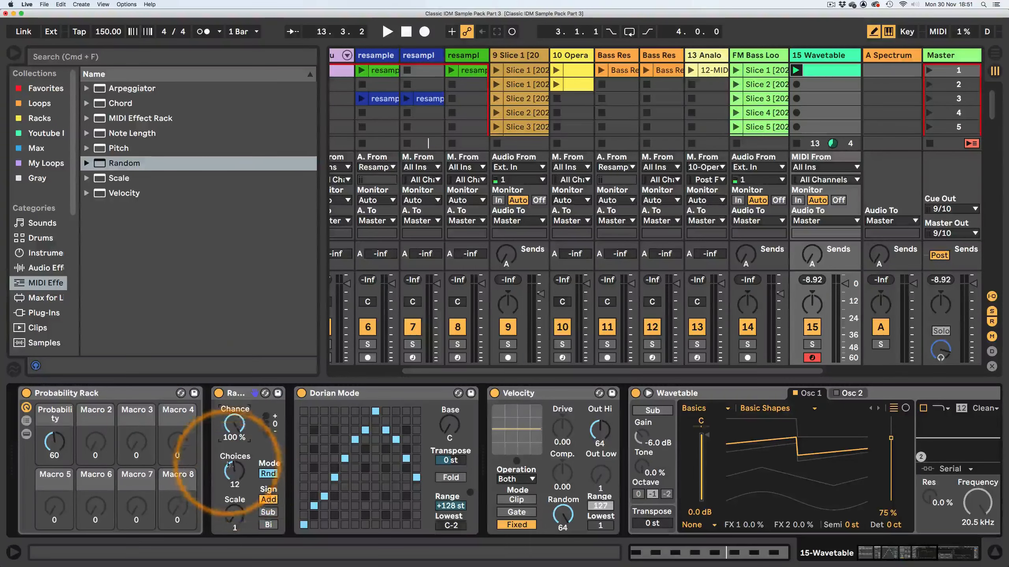
{"action": "left_click", "coordinate": [268, 474]}
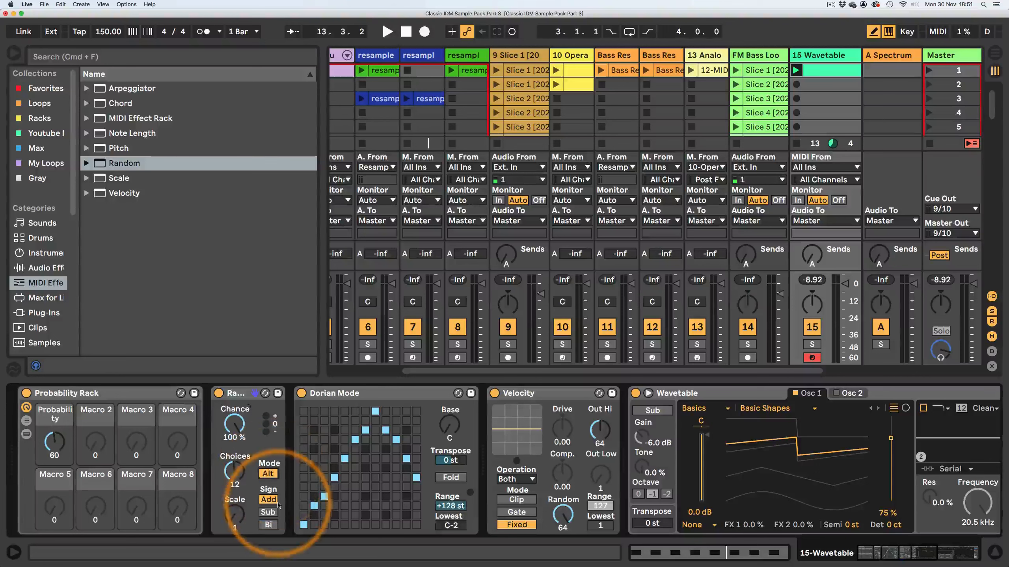
Step: Group the Random effect into a MIDI Effect Rack and limit its chain's velocity zone to 1–80
{"action": "left_click", "coordinate": [240, 395]}
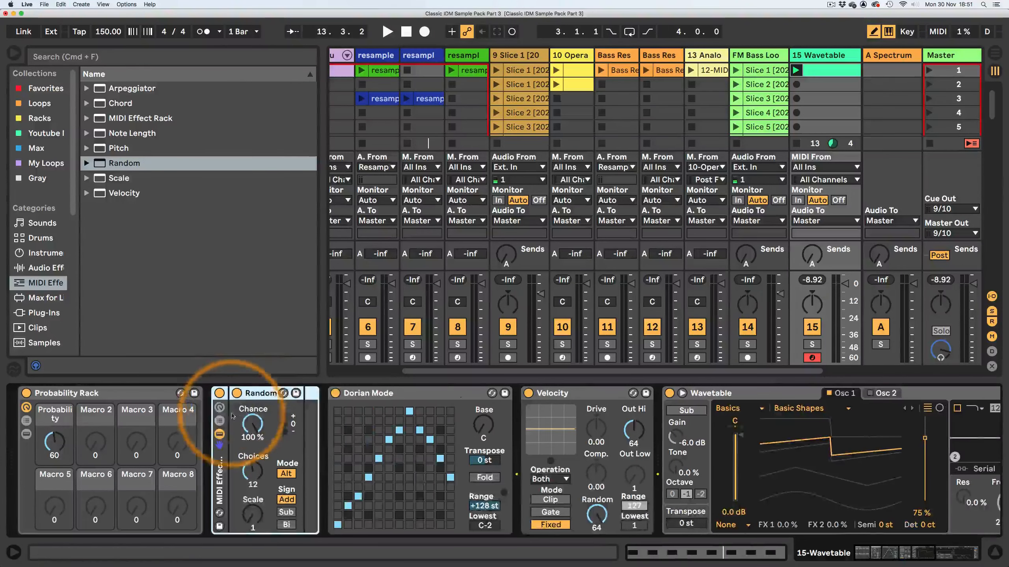
{"action": "key", "text": "super+g"}
{"action": "left_click", "coordinate": [307, 415]}
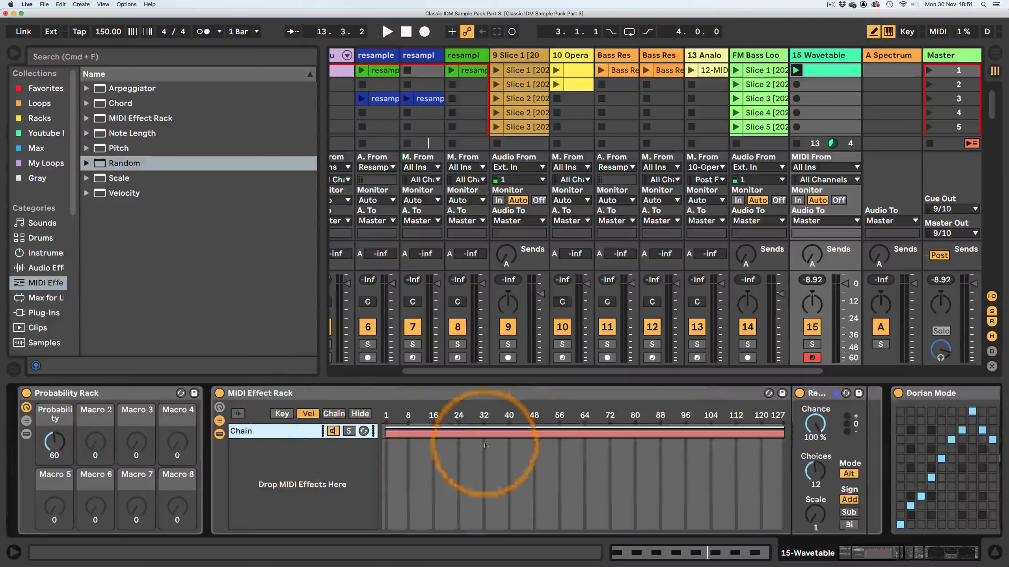
{"action": "left_click_drag", "start_coordinate": [752, 436], "coordinate": [632, 434]}
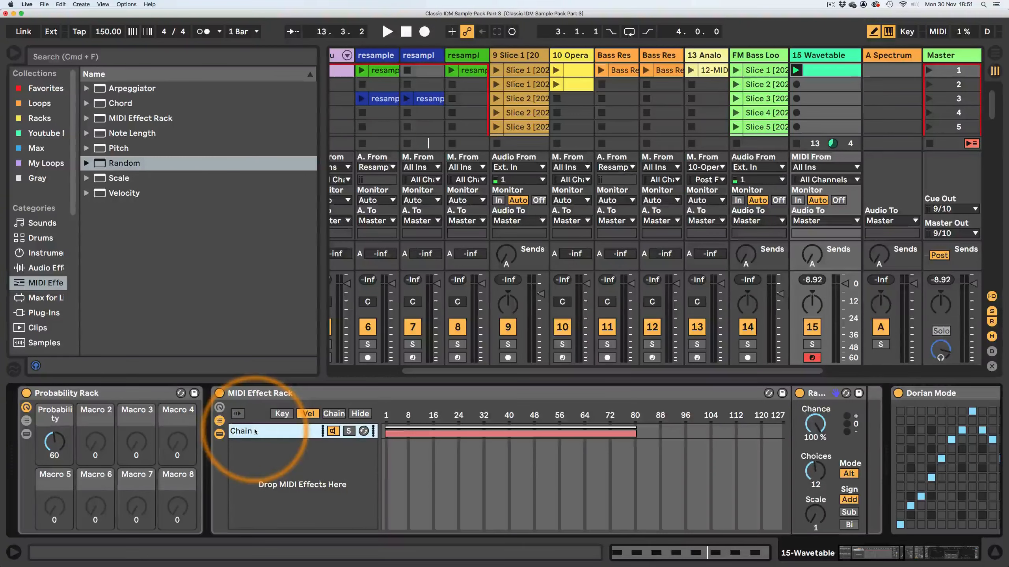
Step: Duplicate the Random chain, set the copy's sign to Sub and its velocity zone to 48–127
{"action": "key", "text": "super+d"}
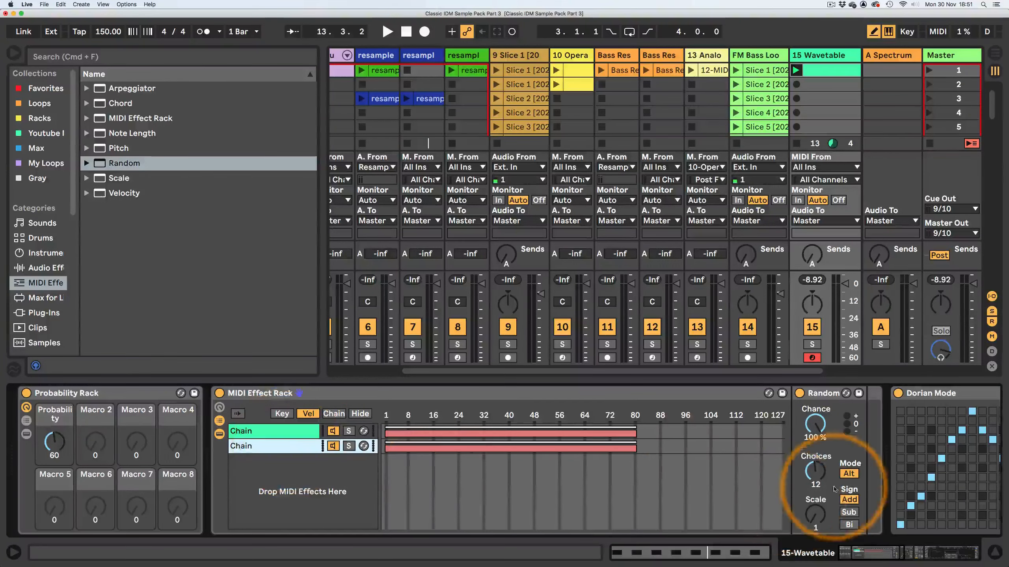
{"action": "left_click", "coordinate": [852, 514]}
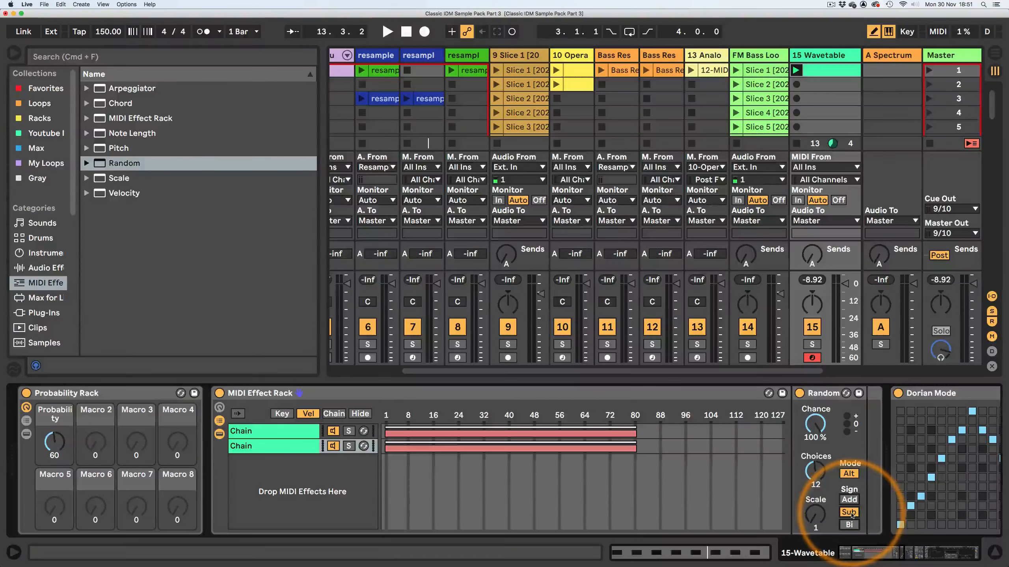
{"action": "left_click_drag", "start_coordinate": [526, 449], "coordinate": [662, 445]}
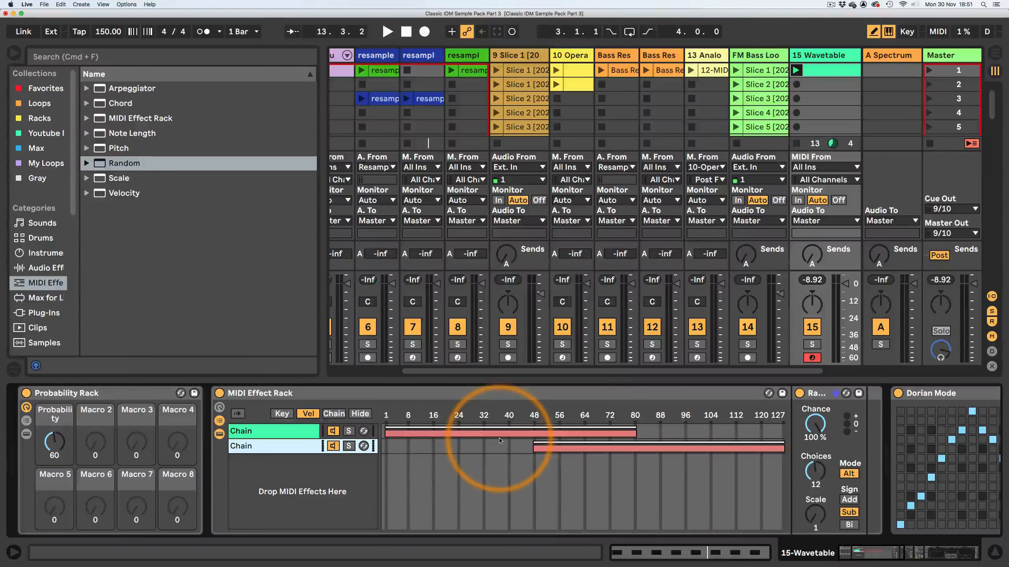
Step: Add a third chain with a Random effect at 100% chance, 12 choices and Rnd mode, and start playback with the rack folded
{"action": "left_click_drag", "start_coordinate": [100, 164], "coordinate": [262, 504]}
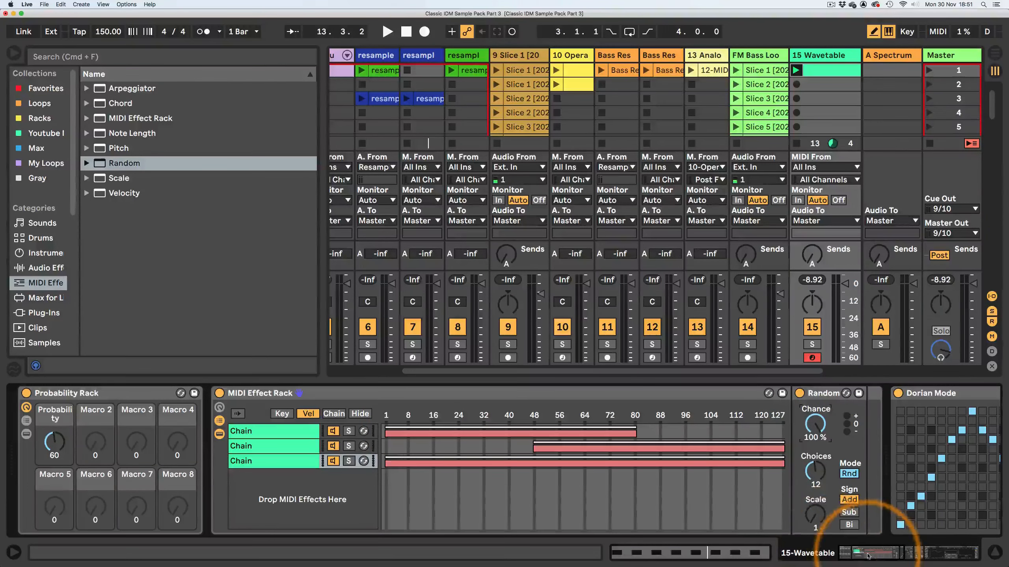
{"action": "mouse_move", "coordinate": [867, 556]}
{"action": "left_mouse_down"}
{"action": "mouse_move", "coordinate": [923, 560]}
{"action": "mouse_move", "coordinate": [865, 556]}
{"action": "left_mouse_up"}
{"action": "key", "text": "space"}
{"action": "double_click", "coordinate": [111, 393]}
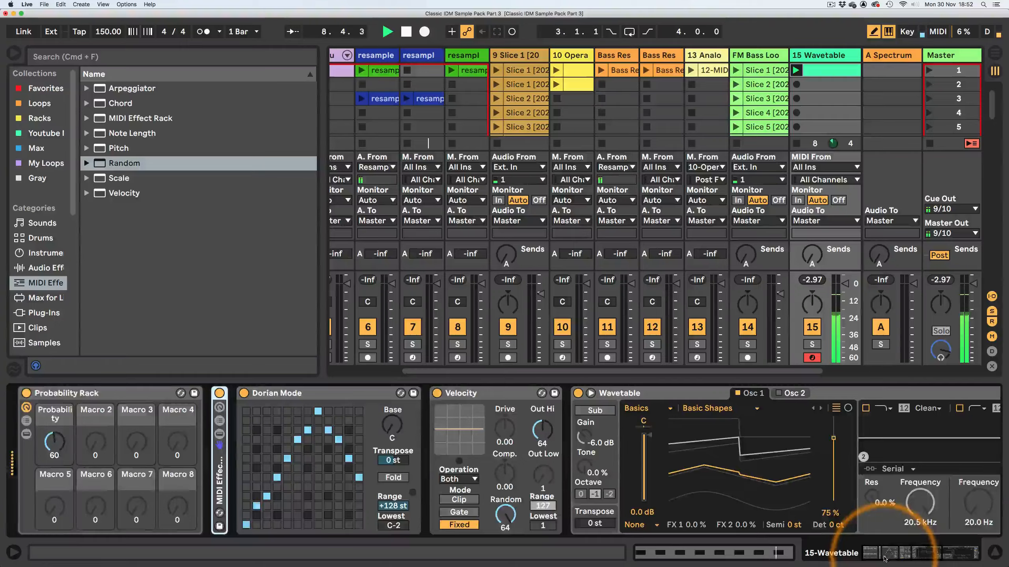
Step: Shorten the decay of Wavetable's amp envelope to 584 ms
{"action": "left_click_drag", "start_coordinate": [893, 554], "coordinate": [930, 559]}
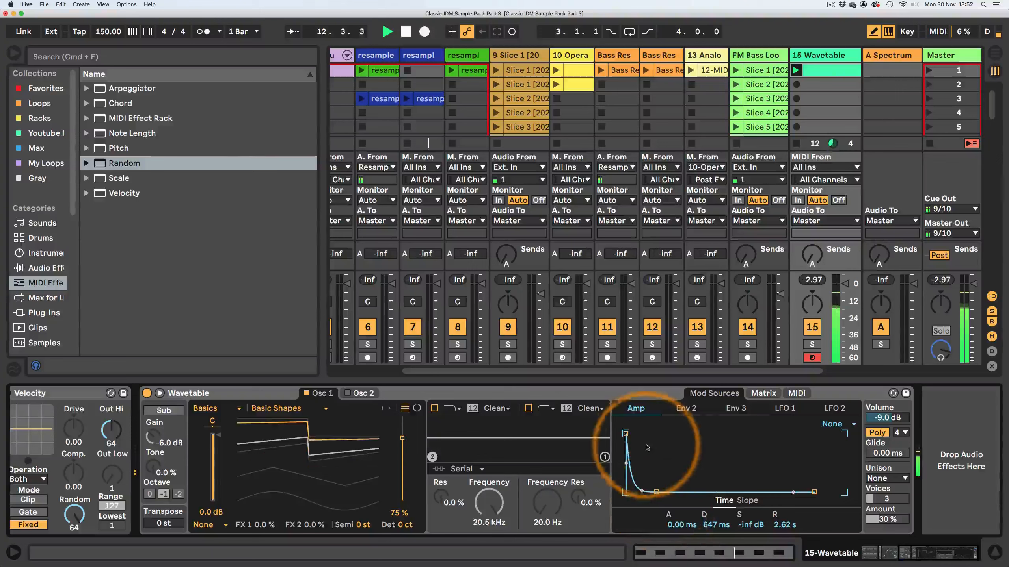
{"action": "left_click_drag", "start_coordinate": [656, 493], "coordinate": [654, 492]}
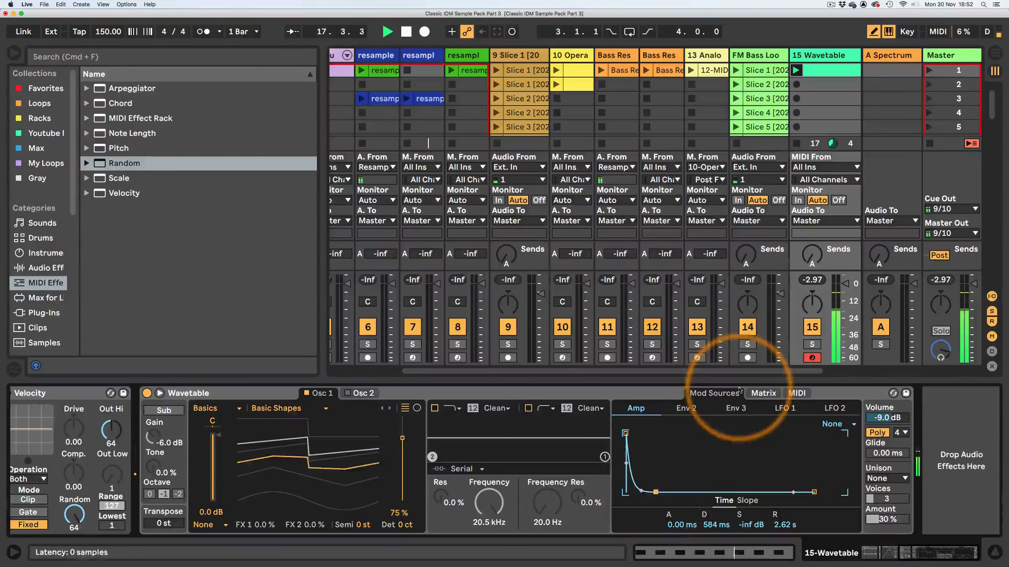
Step: Give Wavetable's LFO 1 the random stepped waveform and a rate of 0.01 Hz
{"action": "left_click", "coordinate": [780, 410]}
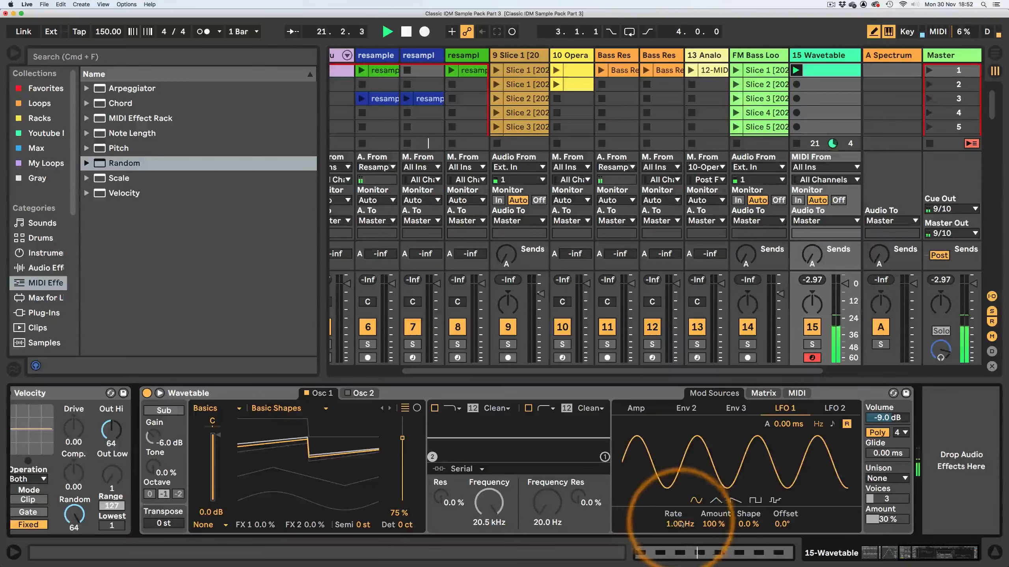
{"action": "left_click_drag", "start_coordinate": [682, 525], "coordinate": [742, 489]}
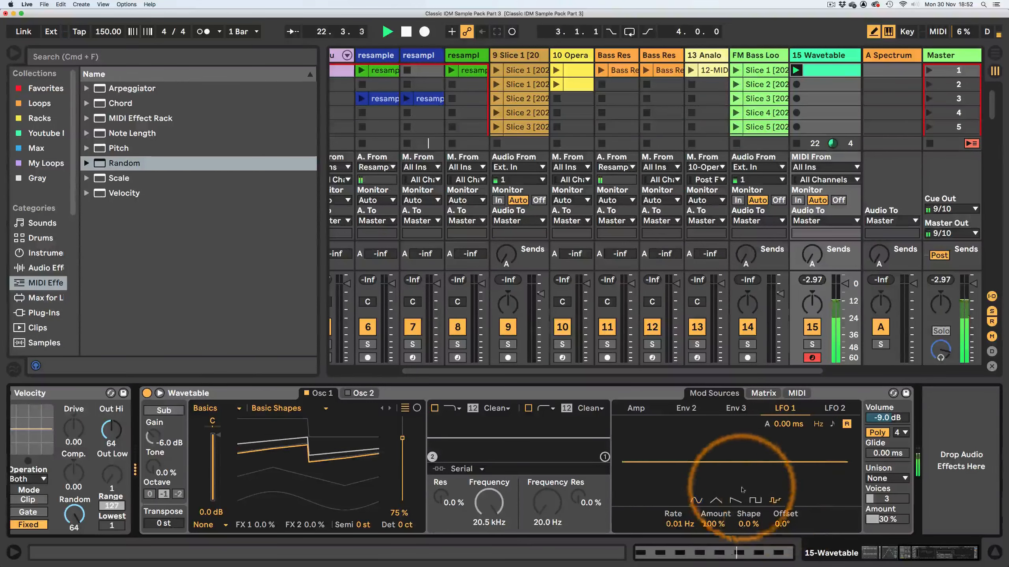
{"action": "left_click", "coordinate": [680, 525]}
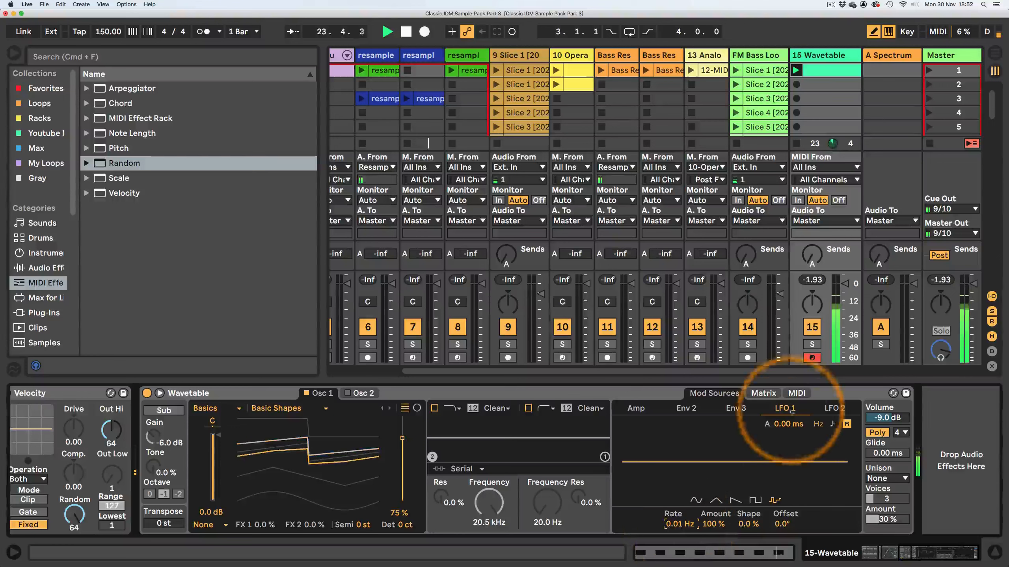
Step: Assign LFO 1 to Pitch with a modulation amount of 0.8 in the matrix and set LFO 1's own amount to 19%
{"action": "left_click", "coordinate": [764, 395]}
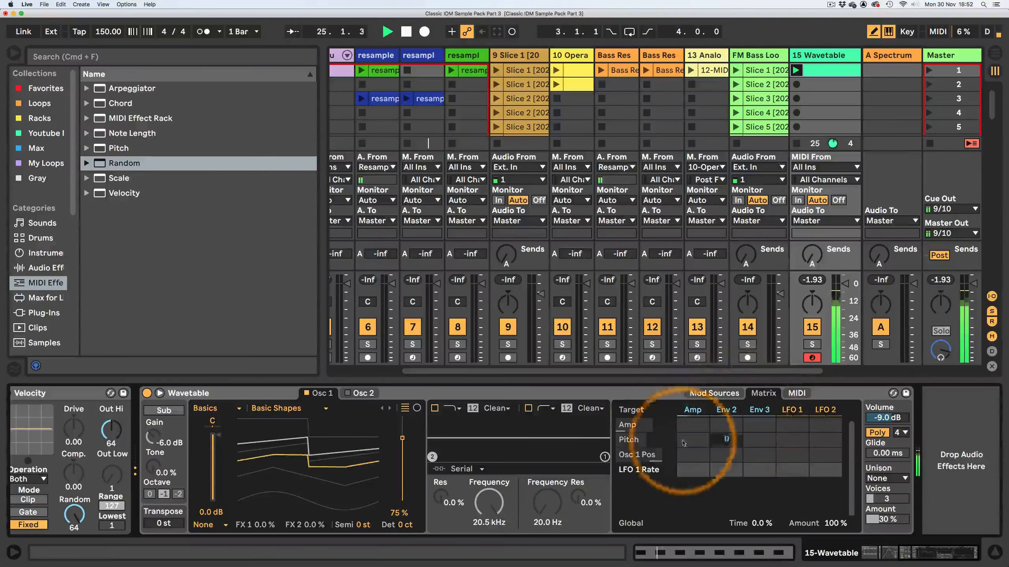
{"action": "left_click", "coordinate": [793, 440]}
{"action": "left_click", "coordinate": [794, 442]}
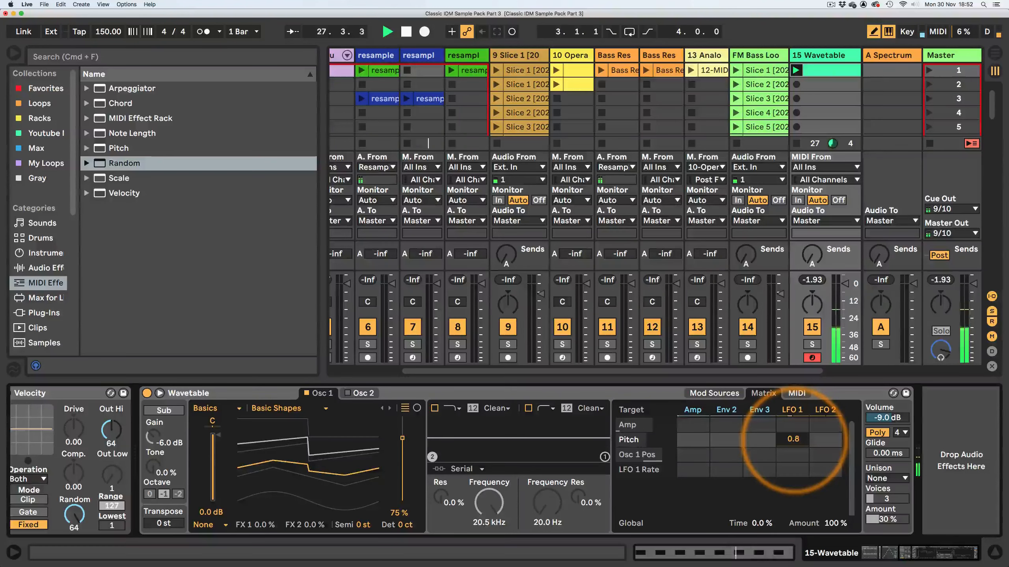
{"action": "left_click", "coordinate": [714, 394]}
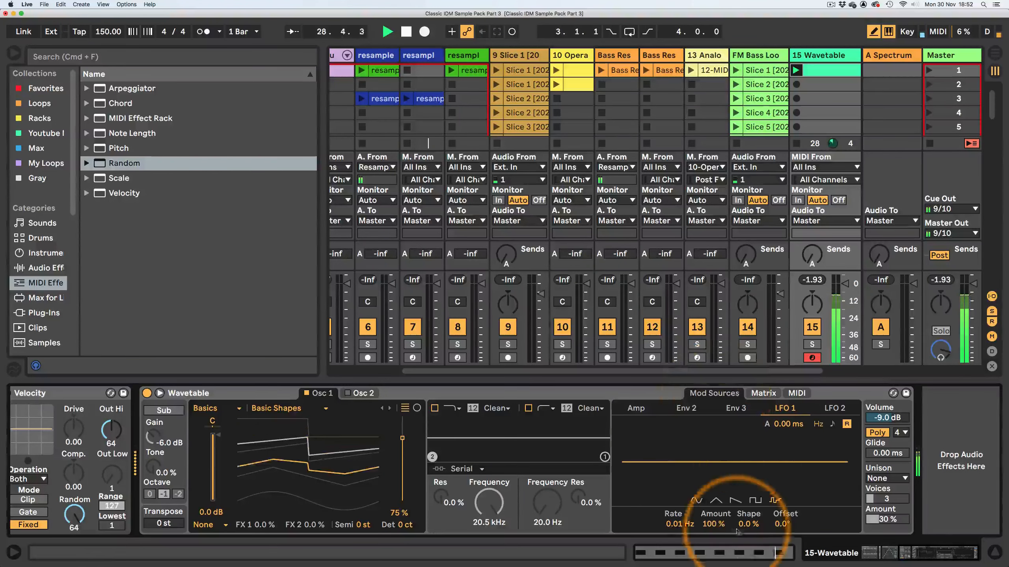
{"action": "left_click", "coordinate": [711, 523]}
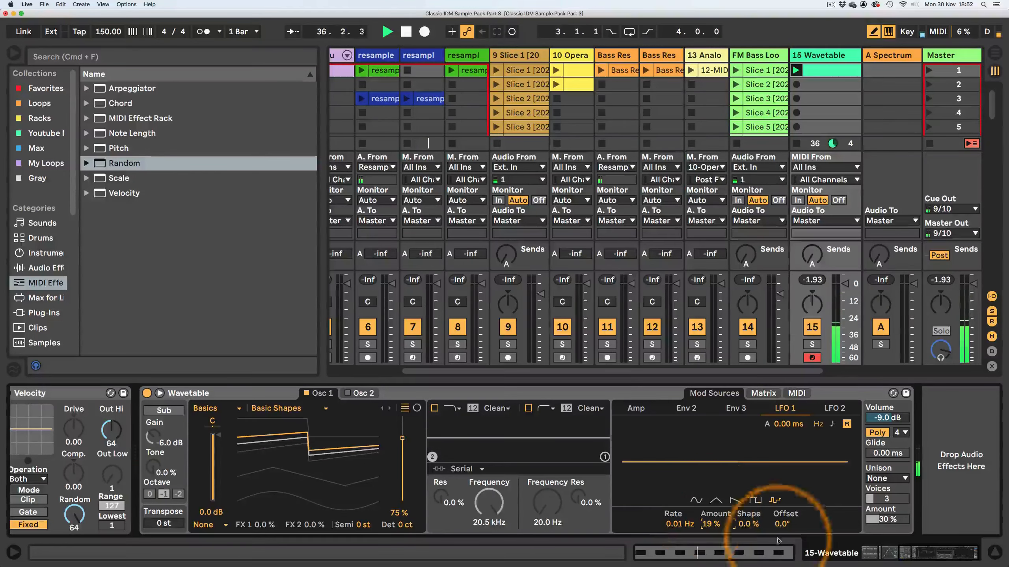
{"action": "left_click_drag", "start_coordinate": [897, 553], "coordinate": [880, 553]}
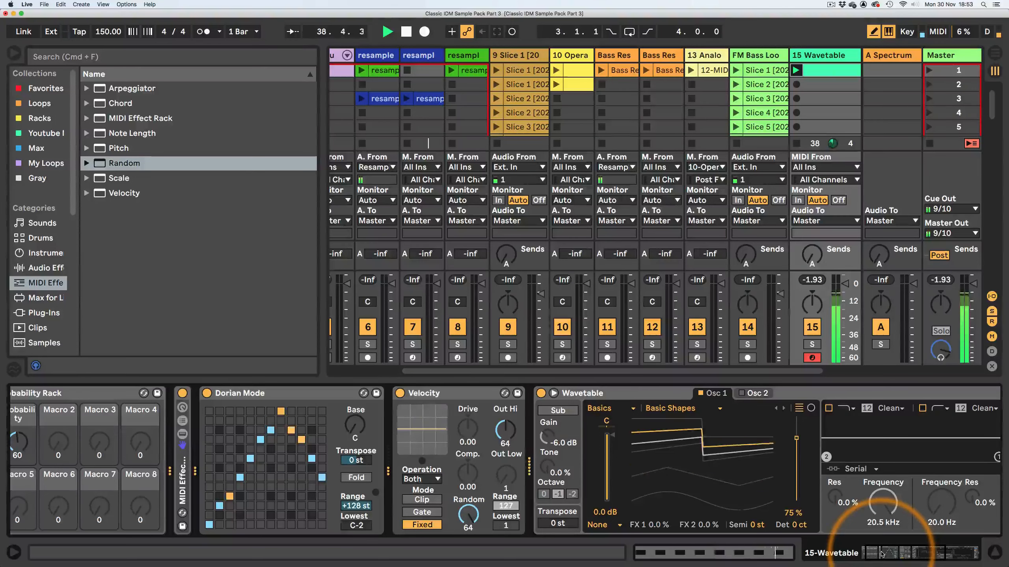
{"action": "left_click_drag", "start_coordinate": [898, 561], "coordinate": [873, 556]}
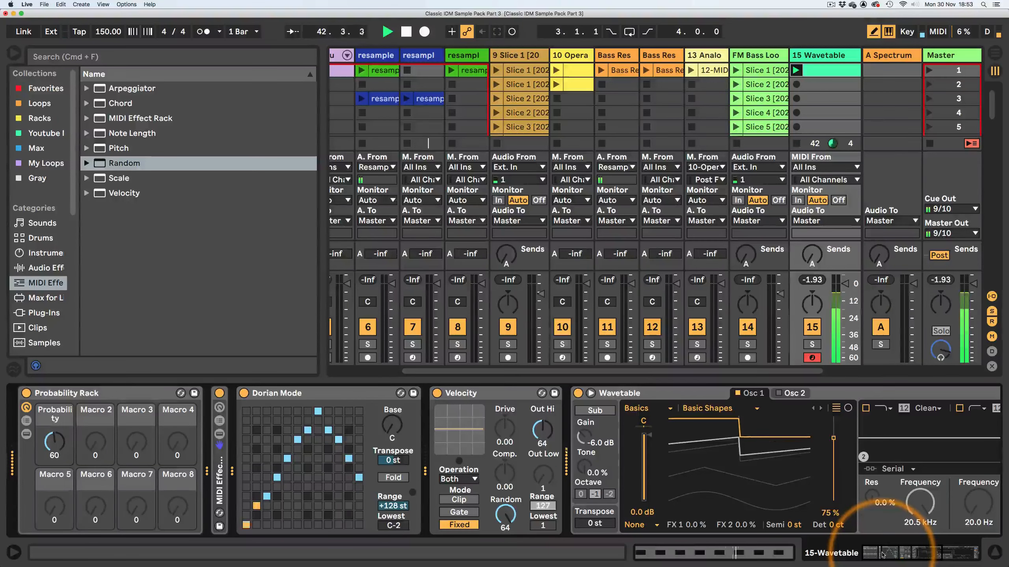
{"action": "left_click_drag", "start_coordinate": [882, 556], "coordinate": [940, 559]}
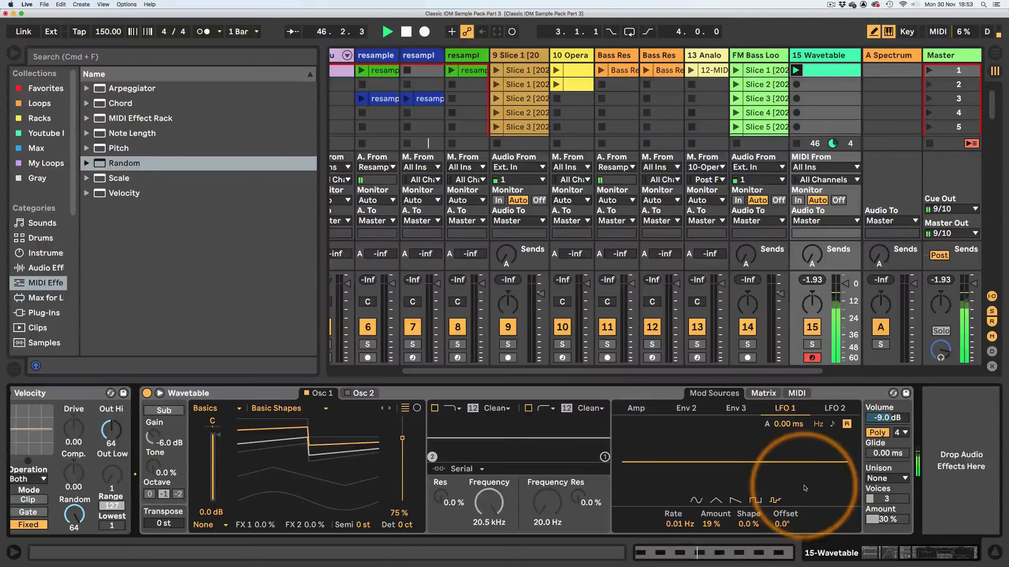
Step: Narrow the browser and lower the volume fader of the Wavetable track
{"action": "left_click_drag", "start_coordinate": [323, 154], "coordinate": [231, 158]}
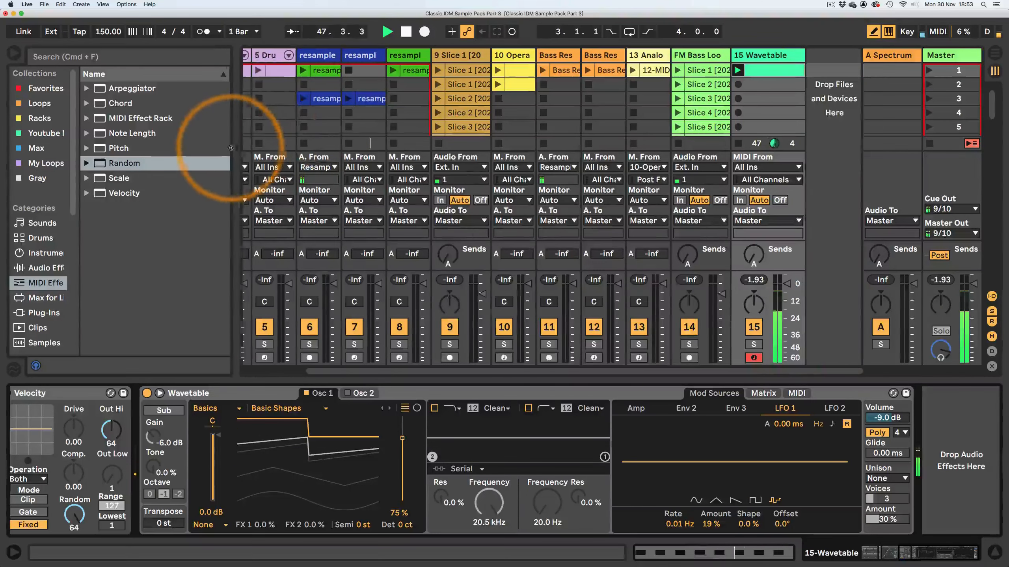
{"action": "left_click_drag", "start_coordinate": [776, 293], "coordinate": [785, 301]}
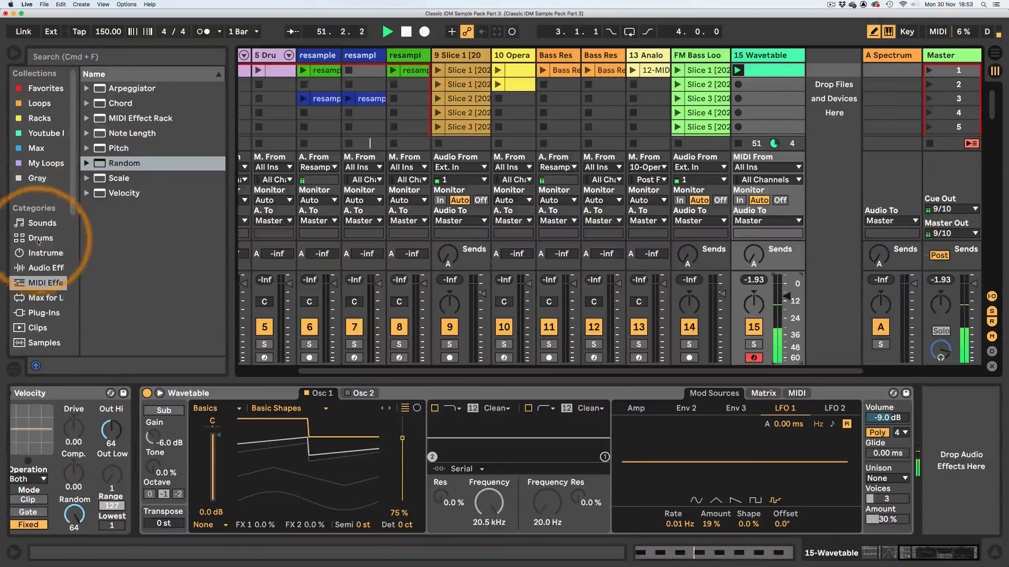
Step: Create a new MIDI track after the Wavetable track by loading the Analog instrument
{"action": "left_click", "coordinate": [44, 252]}
{"action": "left_click_drag", "start_coordinate": [102, 89], "coordinate": [826, 105]}
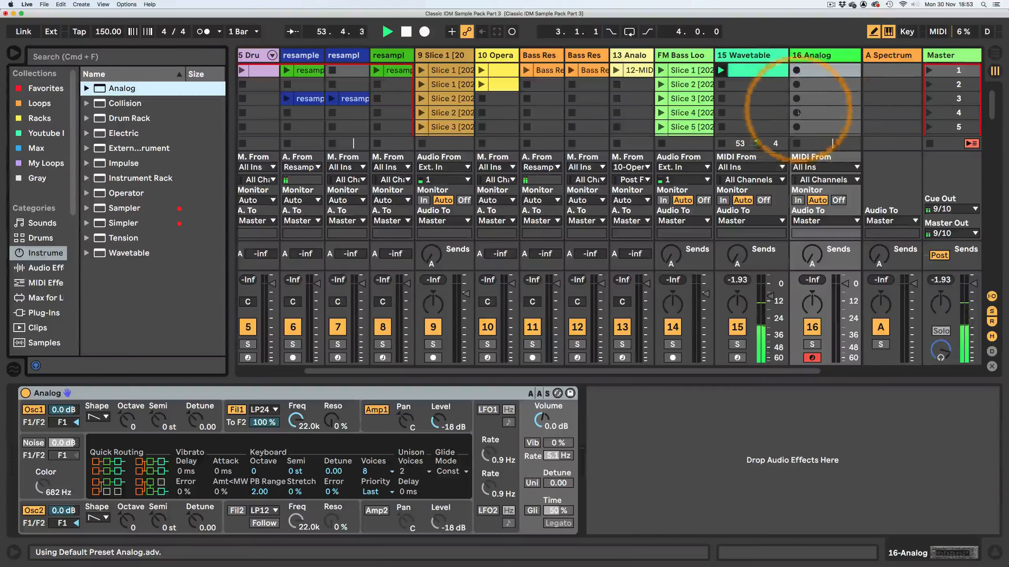
Step: Create a one-bar clip in the Analog track's first slot with a single C2 note held for the whole bar
{"action": "double_click", "coordinate": [818, 70]}
{"action": "left_click_drag", "start_coordinate": [348, 380], "coordinate": [253, 317]}
{"action": "left_click", "coordinate": [303, 314]}
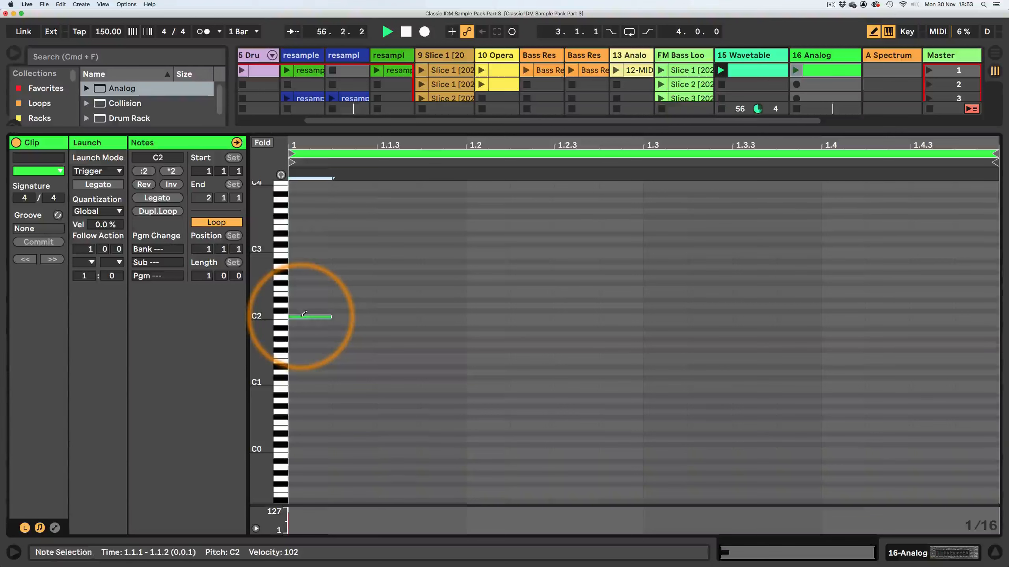
{"action": "key", "text": "b"}
{"action": "left_click_drag", "start_coordinate": [332, 317], "coordinate": [987, 341]}
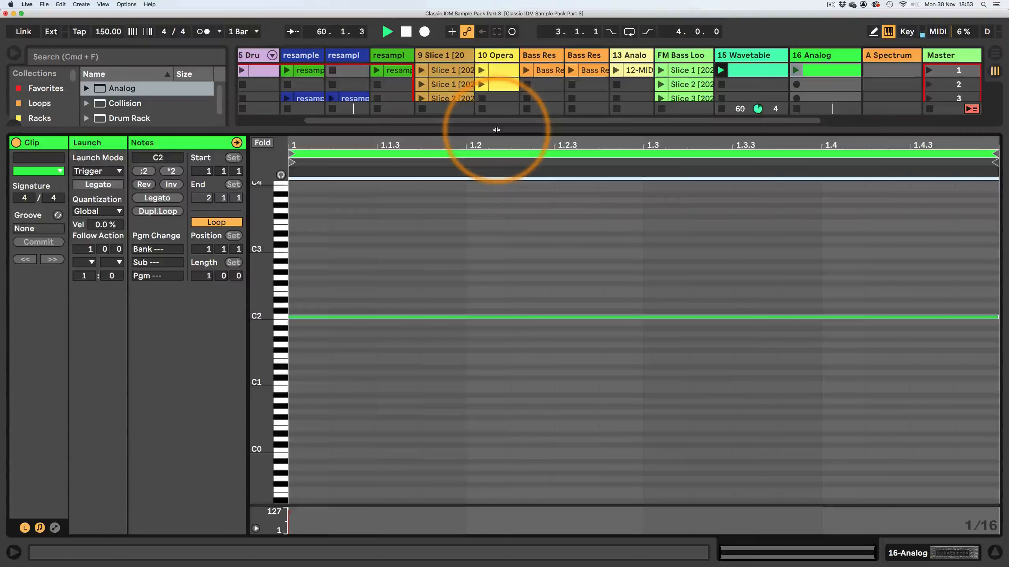
Step: Insert the Dorian Mode preset of the Scale MIDI effect ahead of Analog on the Analog track
{"action": "left_click_drag", "start_coordinate": [496, 130], "coordinate": [273, 449]}
{"action": "left_click", "coordinate": [829, 56]}
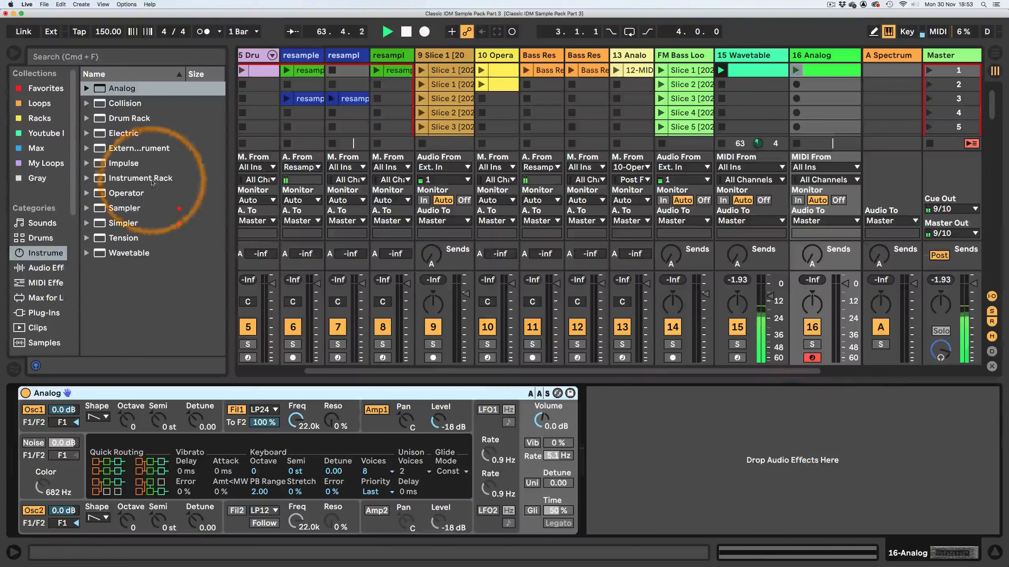
{"action": "left_click", "coordinate": [45, 282]}
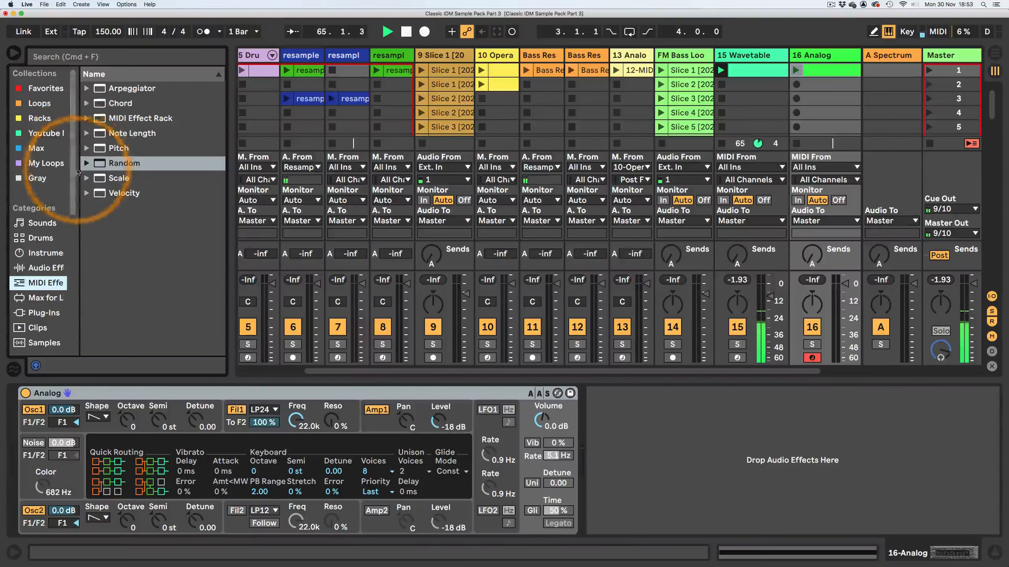
{"action": "left_click", "coordinate": [86, 178]}
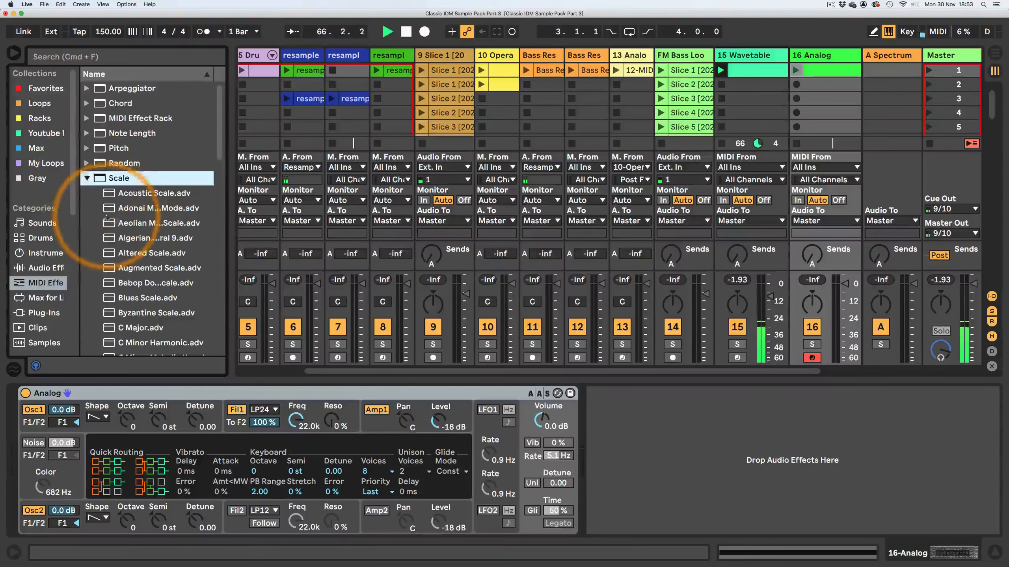
{"action": "scroll", "coordinate": [106, 222], "scroll_direction": "down", "scroll_amount": 5}
{"action": "mouse_move", "coordinate": [115, 274]}
{"action": "left_mouse_down"}
{"action": "mouse_move", "coordinate": [100, 425]}
{"action": "mouse_move", "coordinate": [50, 428]}
{"action": "mouse_move", "coordinate": [45, 484]}
{"action": "left_mouse_up"}
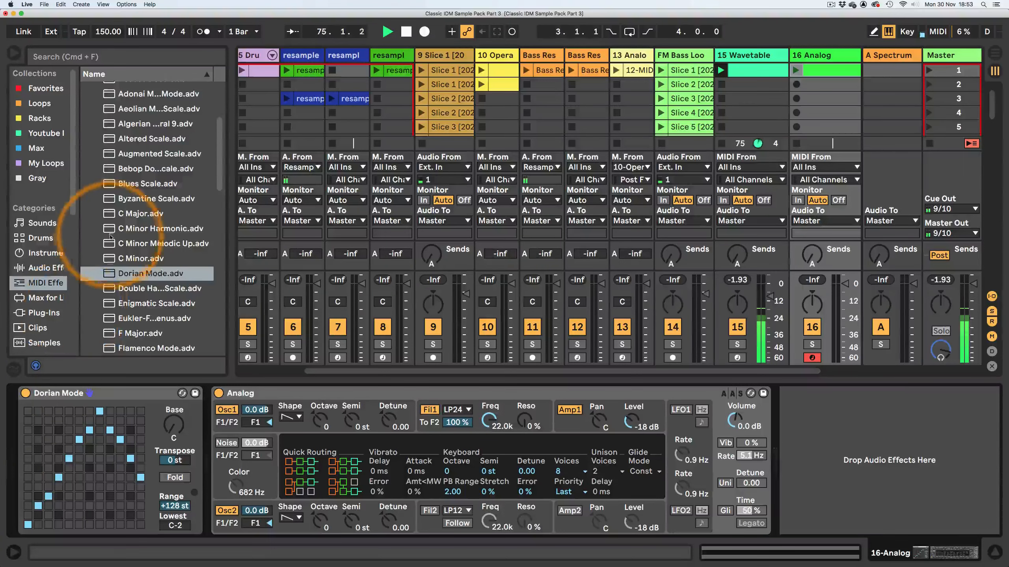
Step: Insert a Chord MIDI effect ahead of Dorian Mode with shifts of +3, +7 and +10 semitones
{"action": "scroll", "coordinate": [114, 231], "scroll_direction": "up", "scroll_amount": 5}
{"action": "left_click", "coordinate": [86, 178]}
{"action": "left_click_drag", "start_coordinate": [119, 103], "coordinate": [41, 429]}
{"action": "left_click_drag", "start_coordinate": [116, 435], "coordinate": [116, 421]}
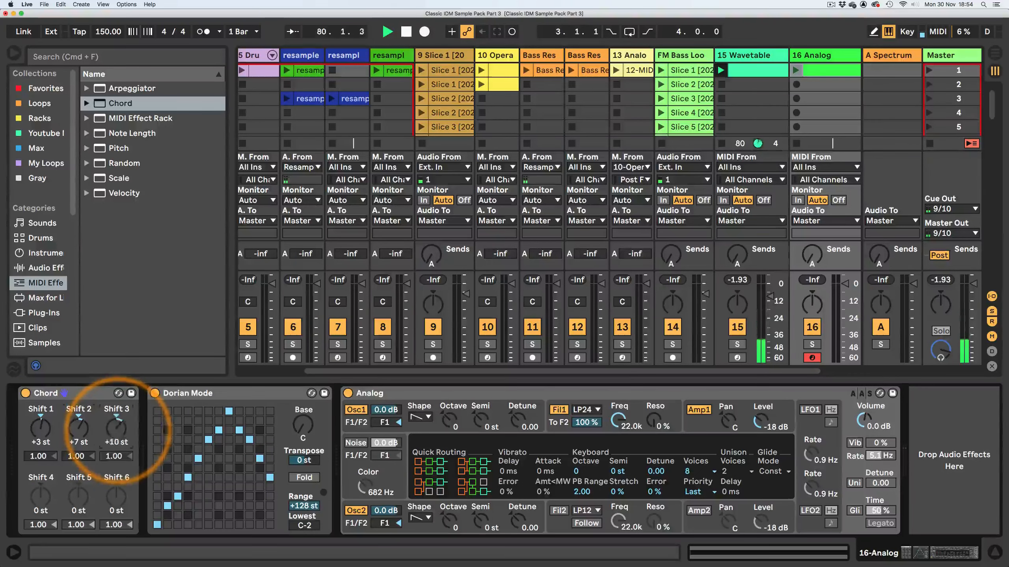
Step: Insert Random ahead of Chord with 100% chance and 12 choices, and play the Analog clip in place of the Wavetable clip
{"action": "left_click_drag", "start_coordinate": [119, 163], "coordinate": [14, 435]}
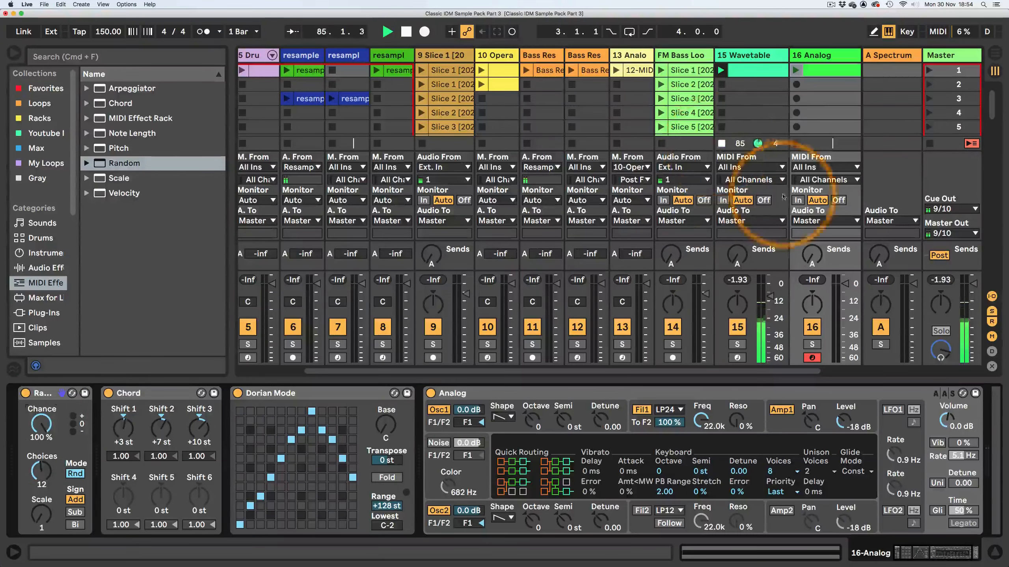
{"action": "left_click", "coordinate": [795, 70]}
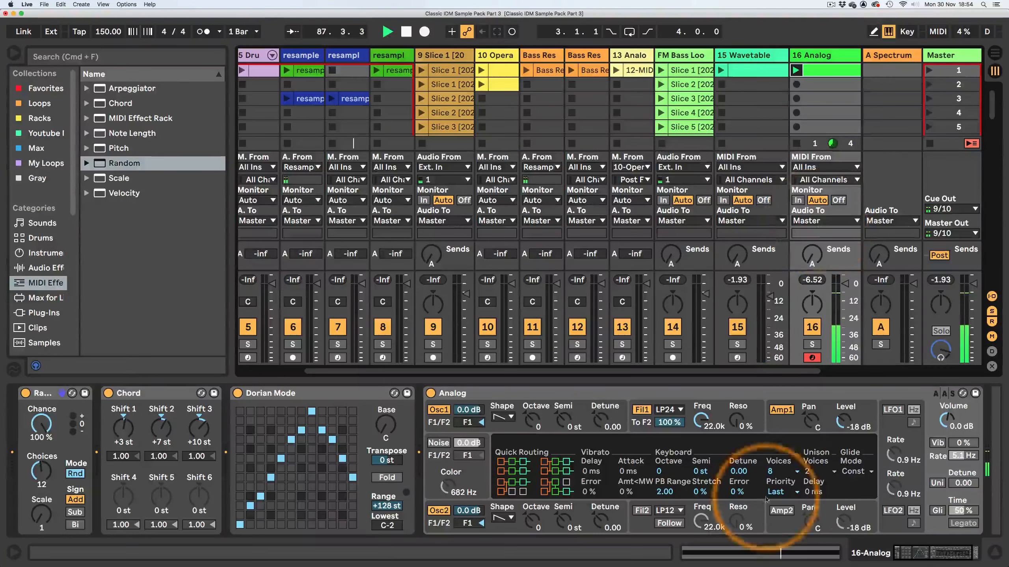
Step: Set Analog's Filter 1 to 547 Hz and 21% resonance, with envelope attack 2.65 s, decay and release 15.0 s, sustain 1.00
{"action": "scroll", "coordinate": [945, 528], "scroll_direction": "right", "scroll_amount": 3}
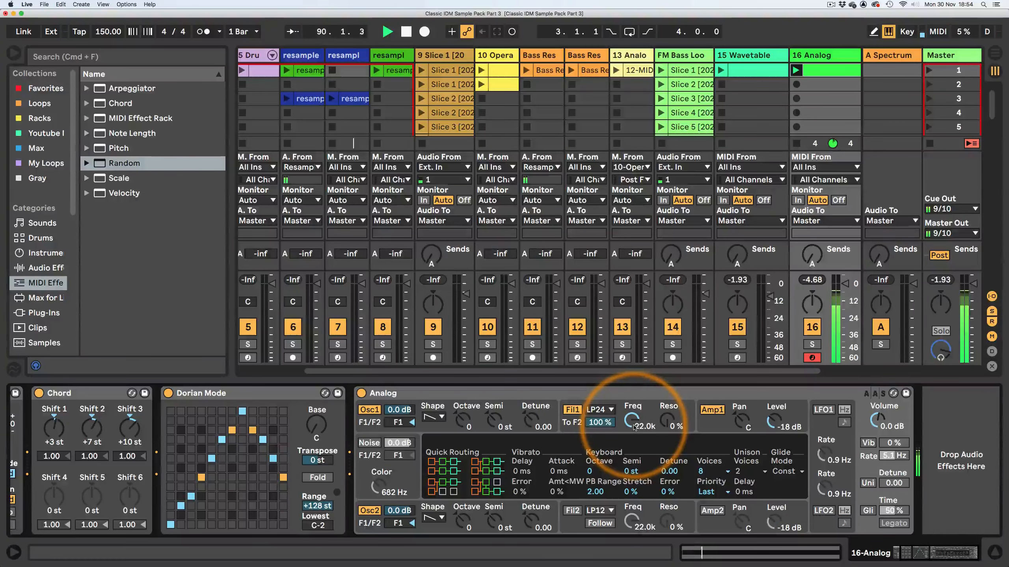
{"action": "left_click", "coordinate": [710, 427]}
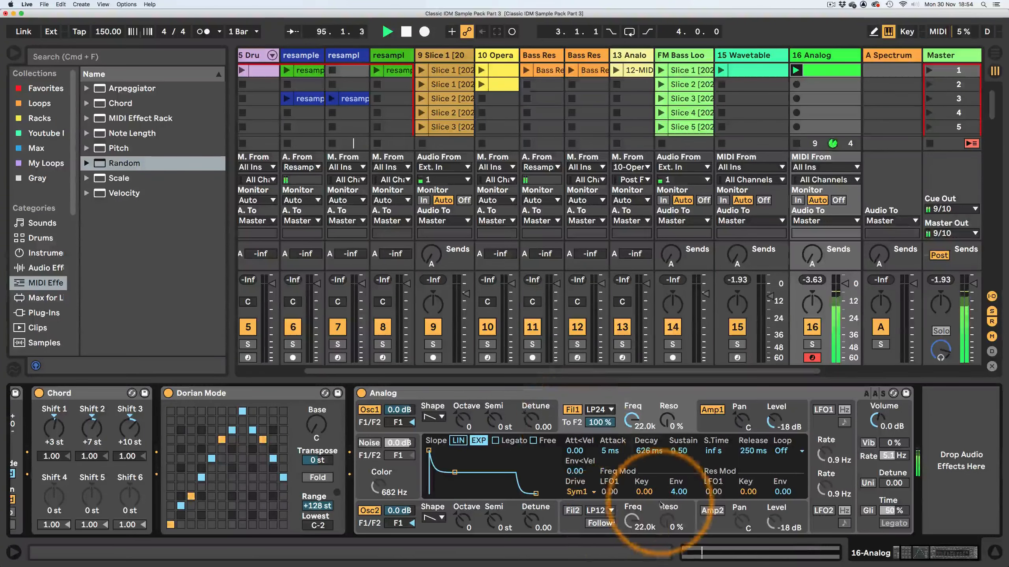
{"action": "left_click_drag", "start_coordinate": [430, 450], "coordinate": [472, 451]}
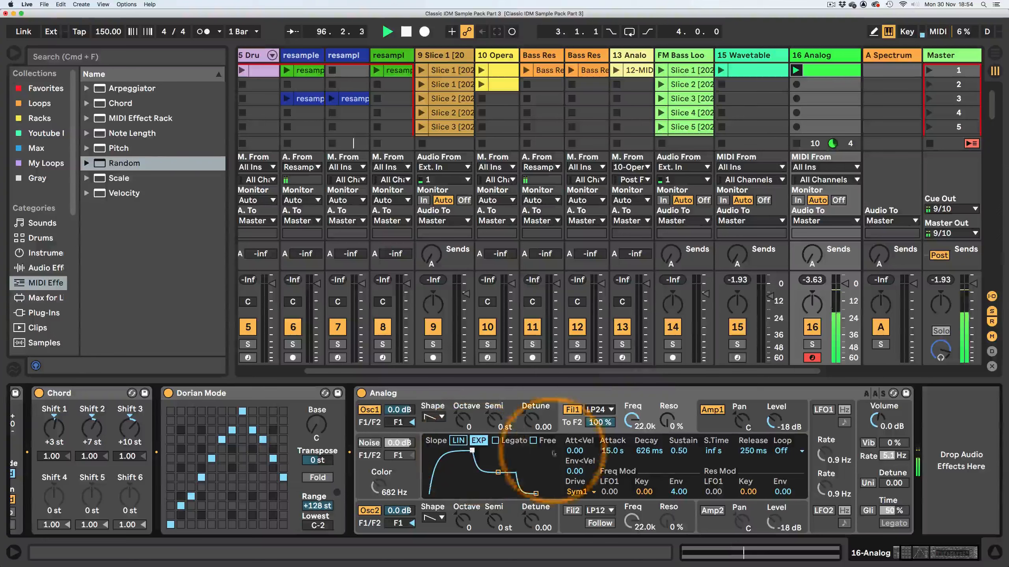
{"action": "left_click_drag", "start_coordinate": [638, 415], "coordinate": [669, 411]}
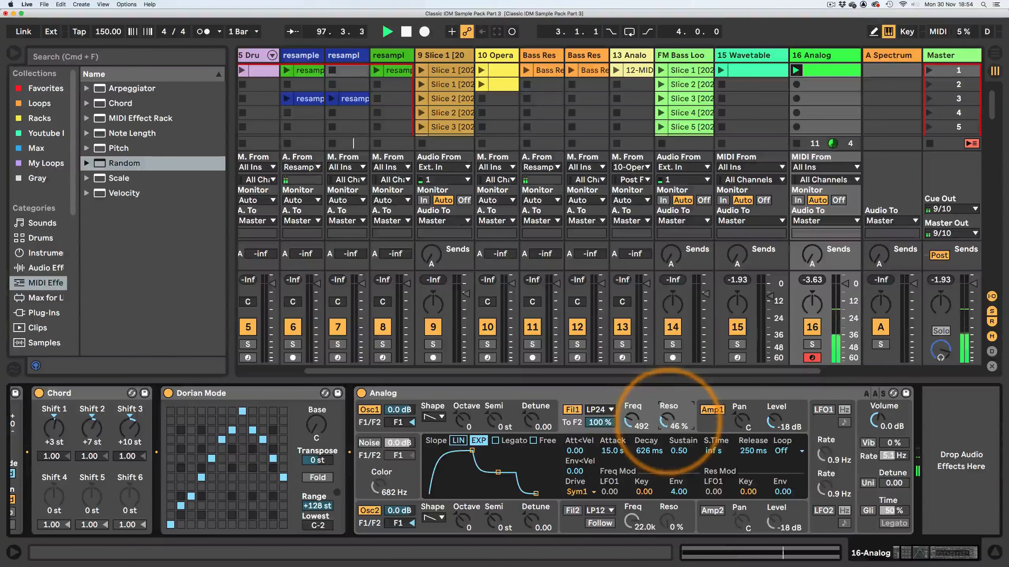
{"action": "left_click_drag", "start_coordinate": [472, 451], "coordinate": [510, 451]}
{"action": "left_click_drag", "start_coordinate": [536, 494], "coordinate": [559, 494]}
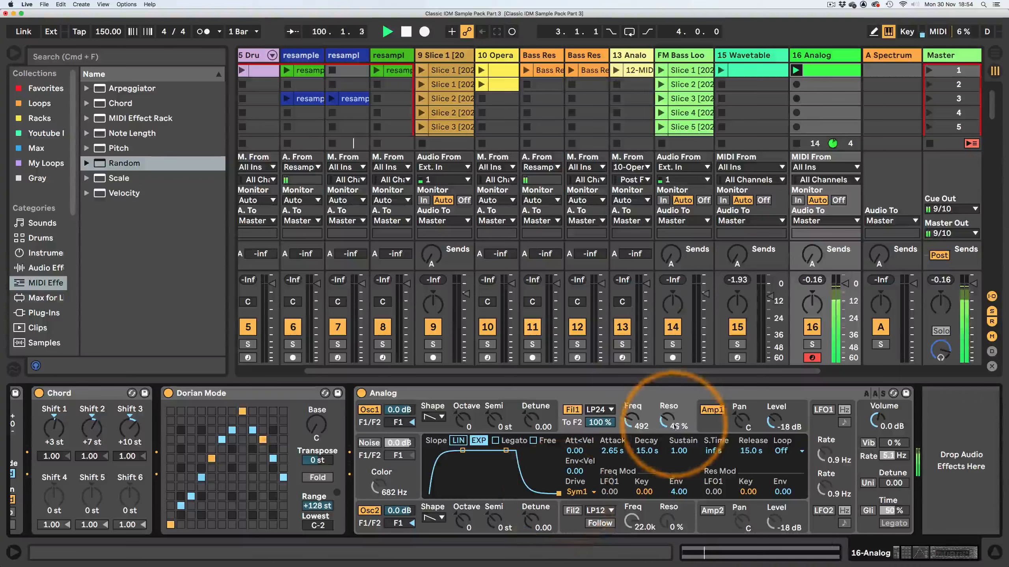
{"action": "left_click_drag", "start_coordinate": [666, 417], "coordinate": [624, 420]}
Step: Set Amp 1's envelope to 15.0 s decay, 1.00 sustain and 5 ms release, and Filter 1 to 675 Hz with 9% resonance
{"action": "left_click", "coordinate": [716, 423]}
{"action": "left_click_drag", "start_coordinate": [457, 494], "coordinate": [471, 451]}
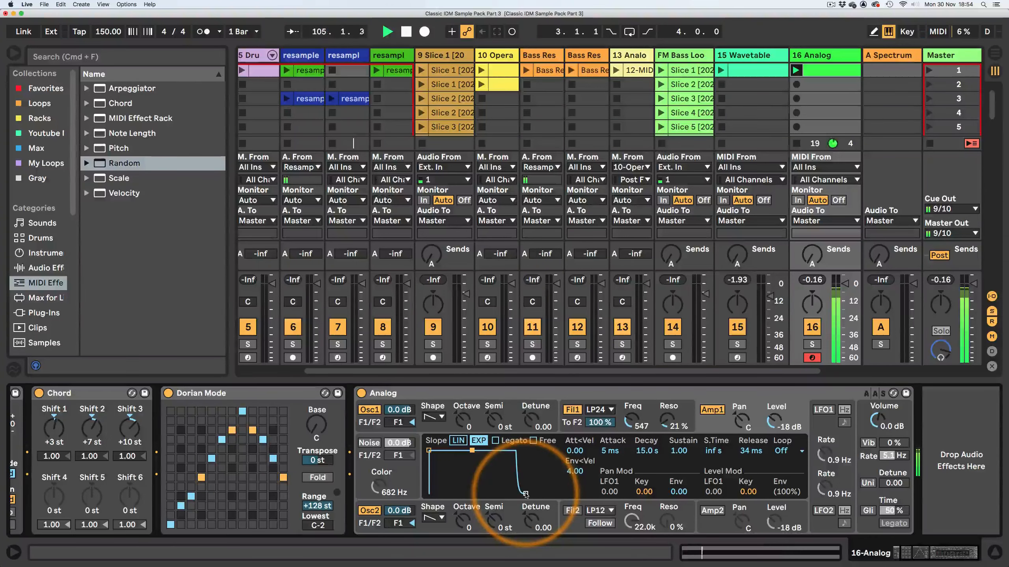
{"action": "left_click_drag", "start_coordinate": [525, 494], "coordinate": [508, 483]}
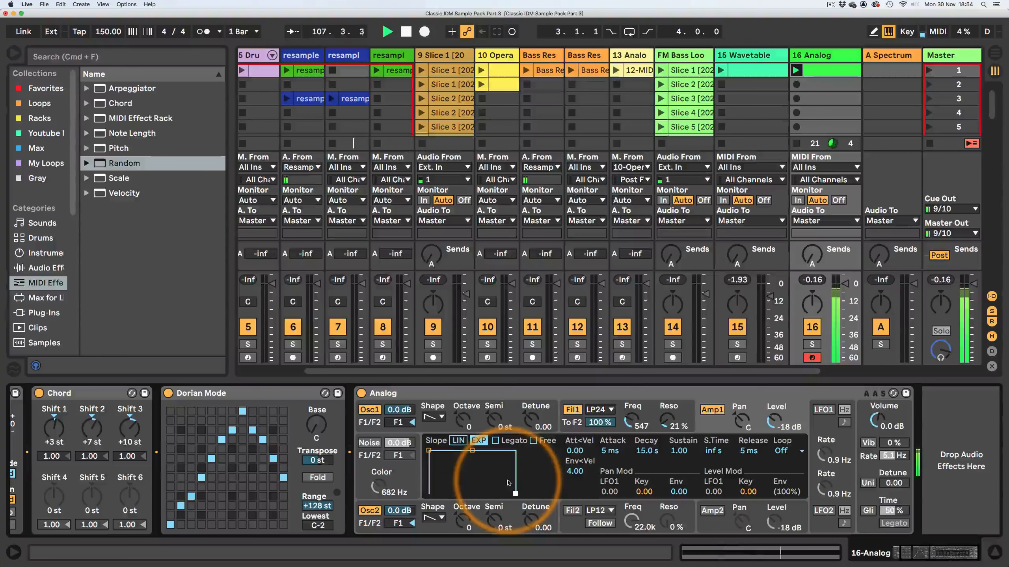
{"action": "left_click_drag", "start_coordinate": [667, 419], "coordinate": [668, 425]}
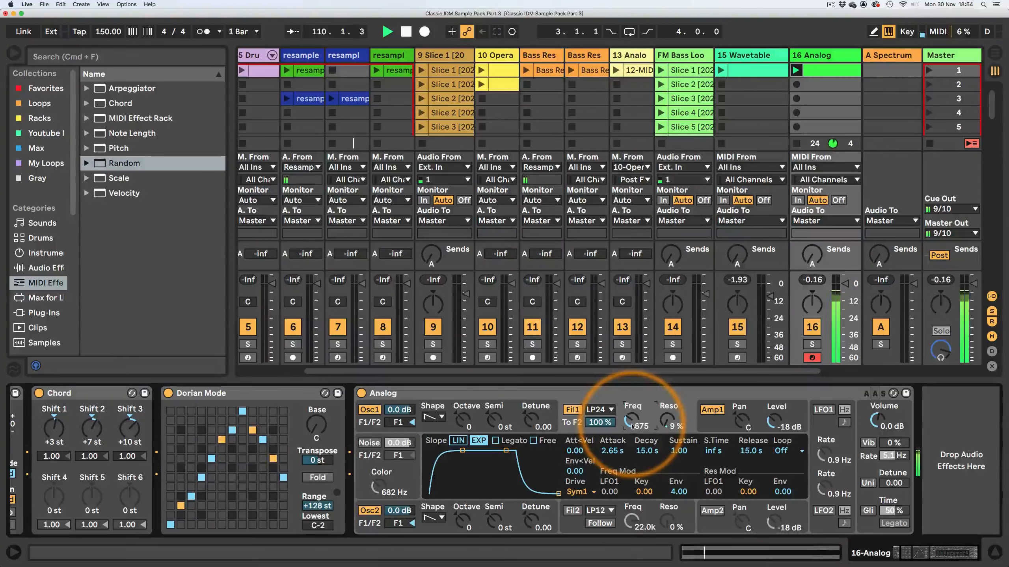
Step: Lower the Analog track's volume fader and enable Analog's LFO 1 with the Noise1 wave at a 0.1 Hz rate
{"action": "left_click", "coordinate": [428, 428]}
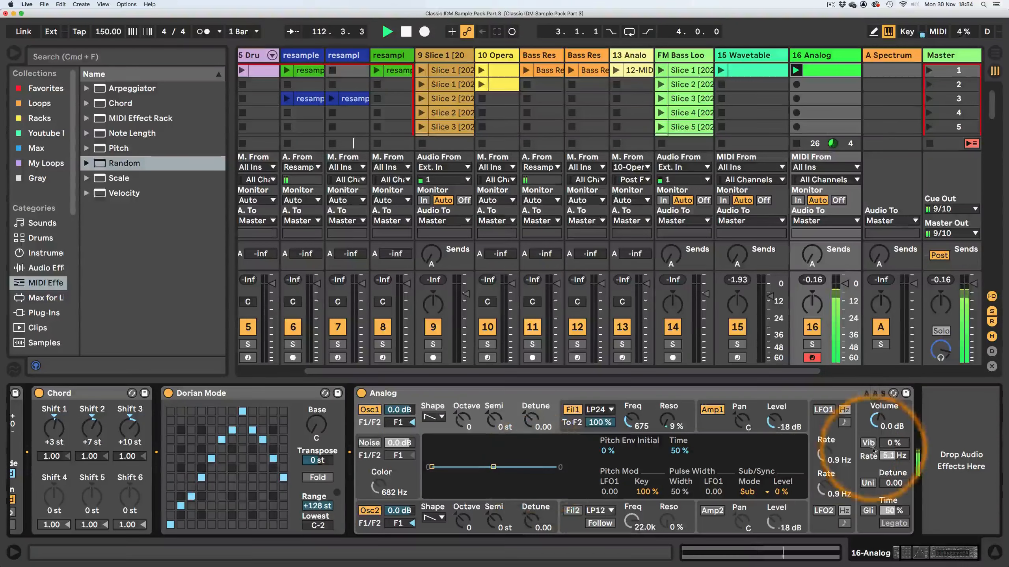
{"action": "left_click_drag", "start_coordinate": [844, 283], "coordinate": [844, 298]}
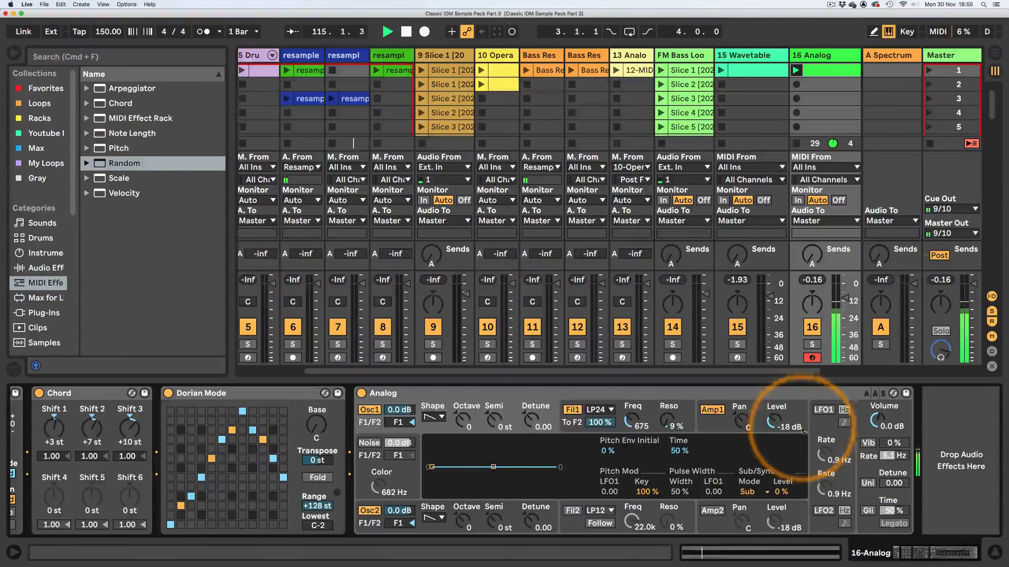
{"action": "left_click", "coordinate": [823, 410]}
{"action": "left_click", "coordinate": [577, 452]}
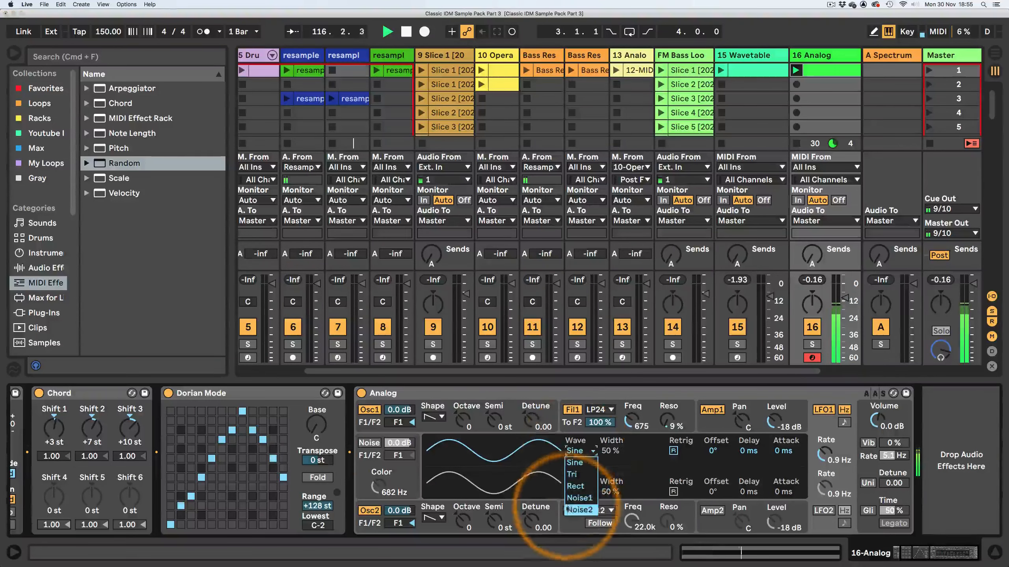
{"action": "left_click", "coordinate": [576, 512]}
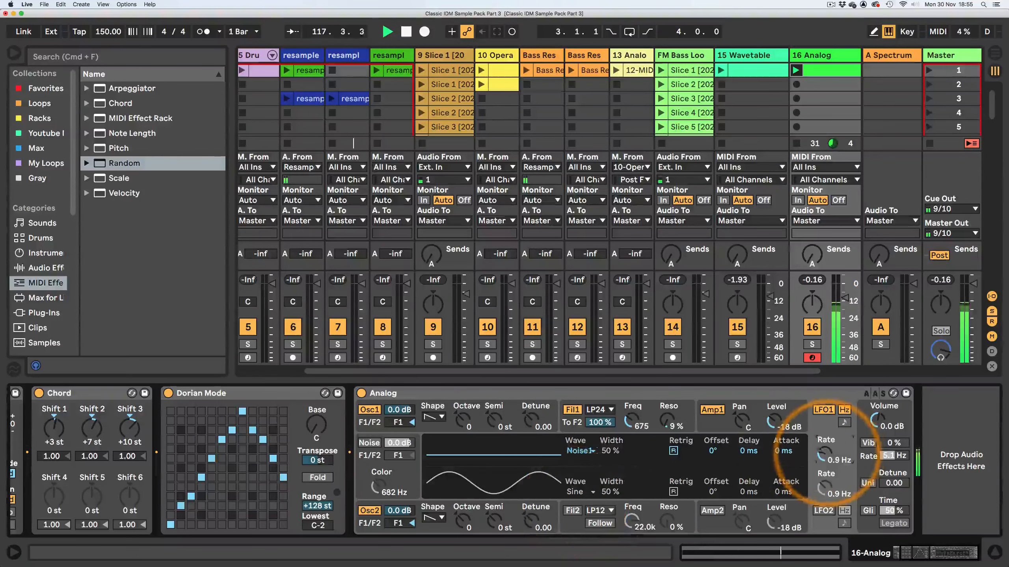
{"action": "left_click_drag", "start_coordinate": [813, 451], "coordinate": [812, 467]}
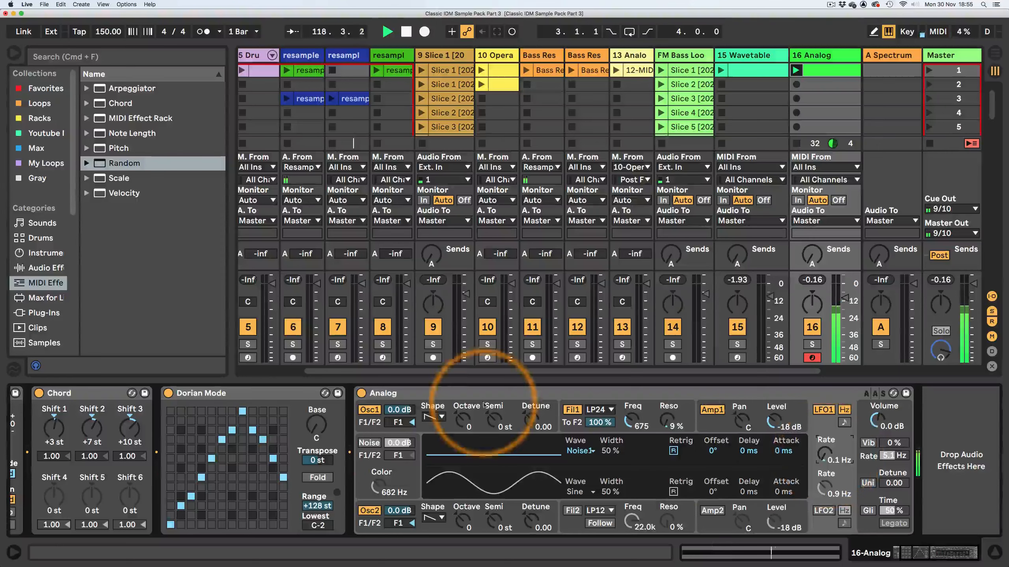
Step: Set oscillator 1's LFO1 pitch modulation to 0.04 and raise the Analog track's volume fader to 0 dB
{"action": "left_click", "coordinate": [433, 426]}
{"action": "left_click_drag", "start_coordinate": [608, 493], "coordinate": [608, 487]}
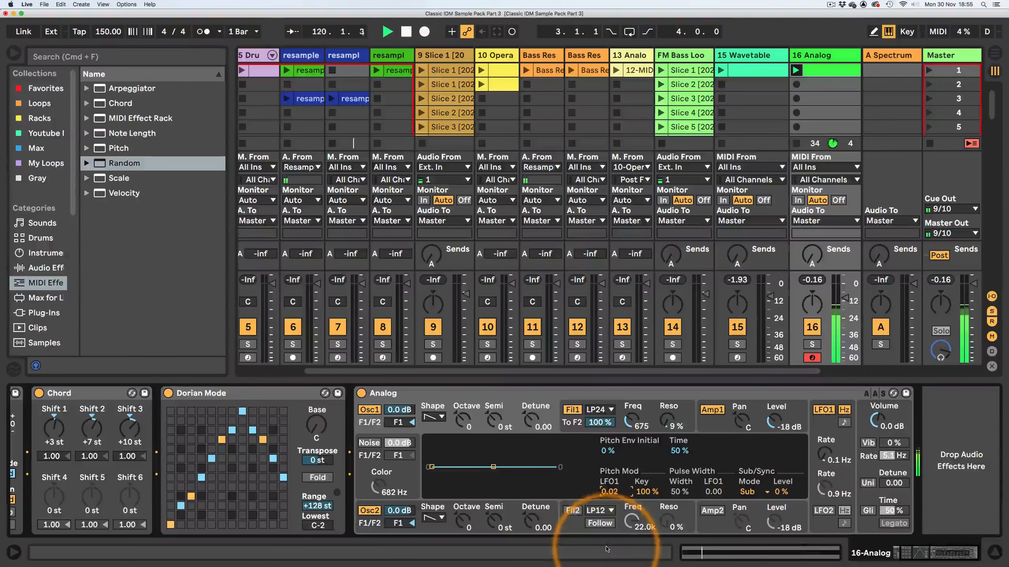
{"action": "left_click_drag", "start_coordinate": [606, 550], "coordinate": [606, 549]}
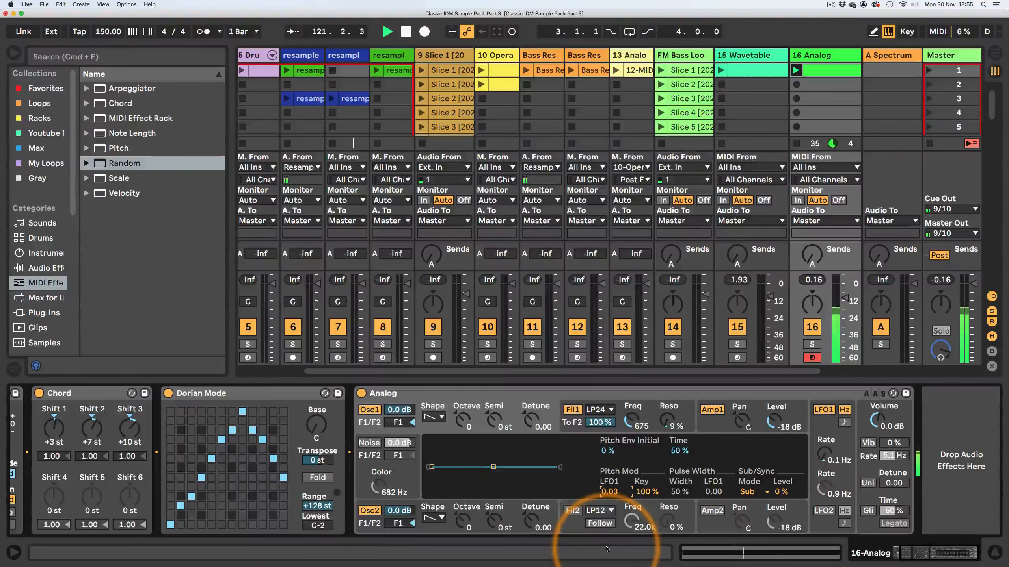
{"action": "left_click_drag", "start_coordinate": [606, 549], "coordinate": [606, 549]}
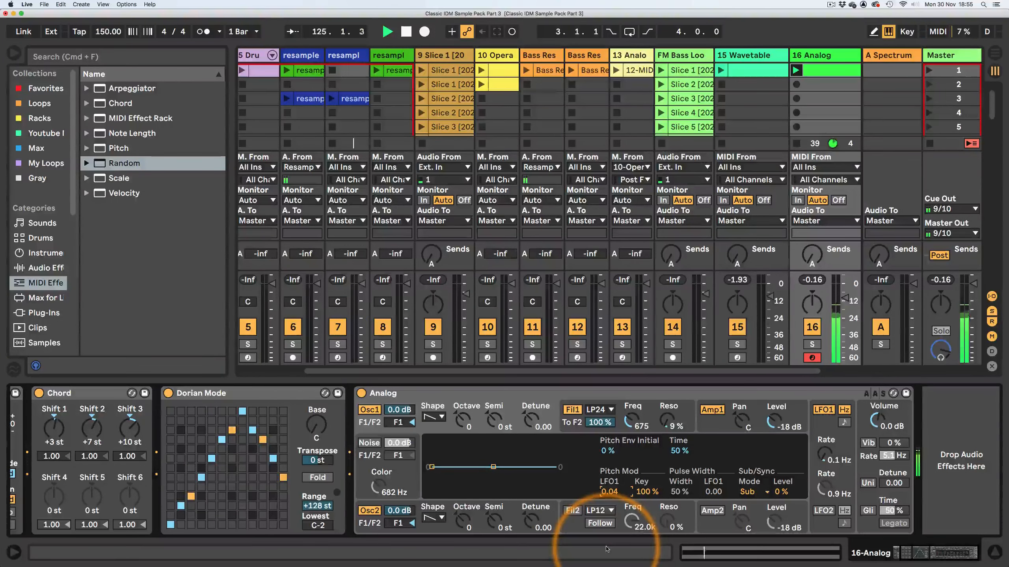
{"action": "left_click_drag", "start_coordinate": [842, 297], "coordinate": [845, 283]}
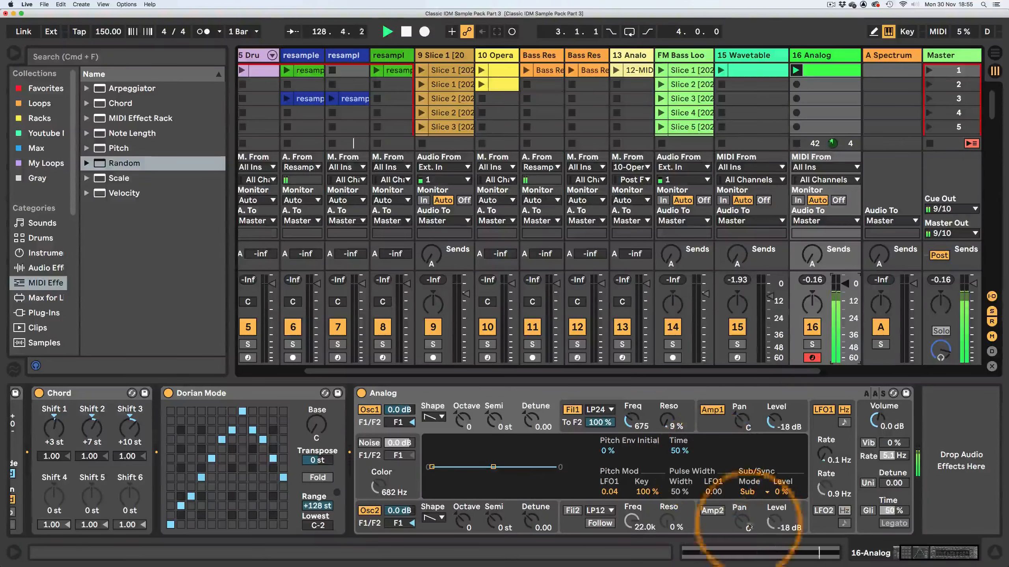
Step: Launch the Wavetable clip alongside the Analog clip and reset the Wavetable track's volume to 0 dB
{"action": "left_click", "coordinate": [917, 553]}
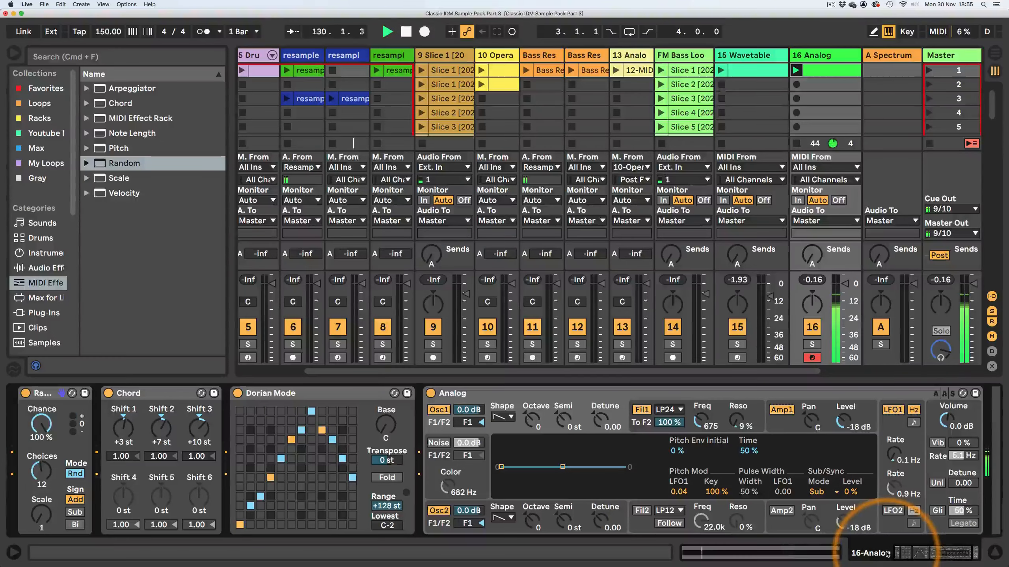
{"action": "left_click", "coordinate": [721, 70]}
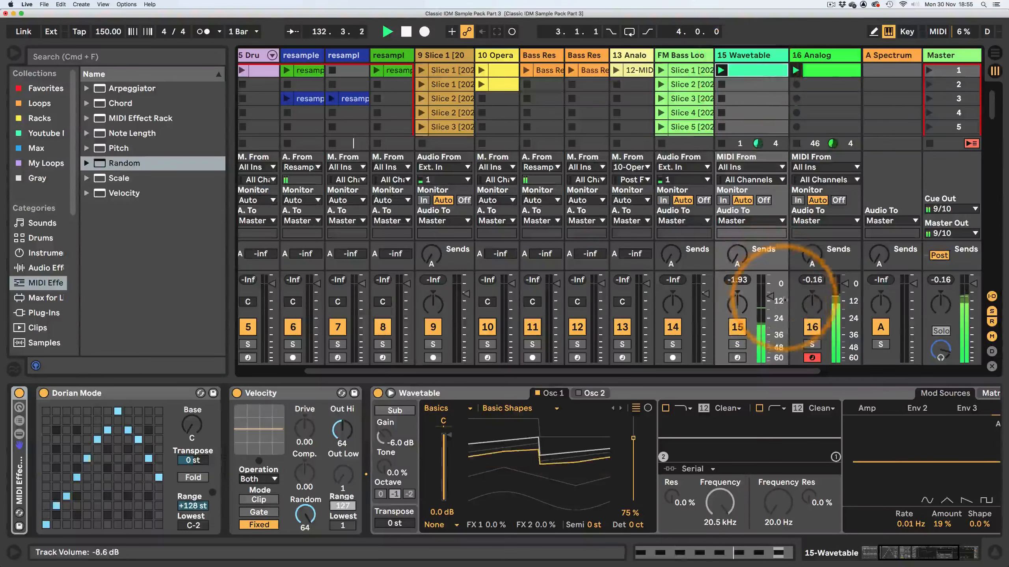
{"action": "double_click", "coordinate": [770, 296]}
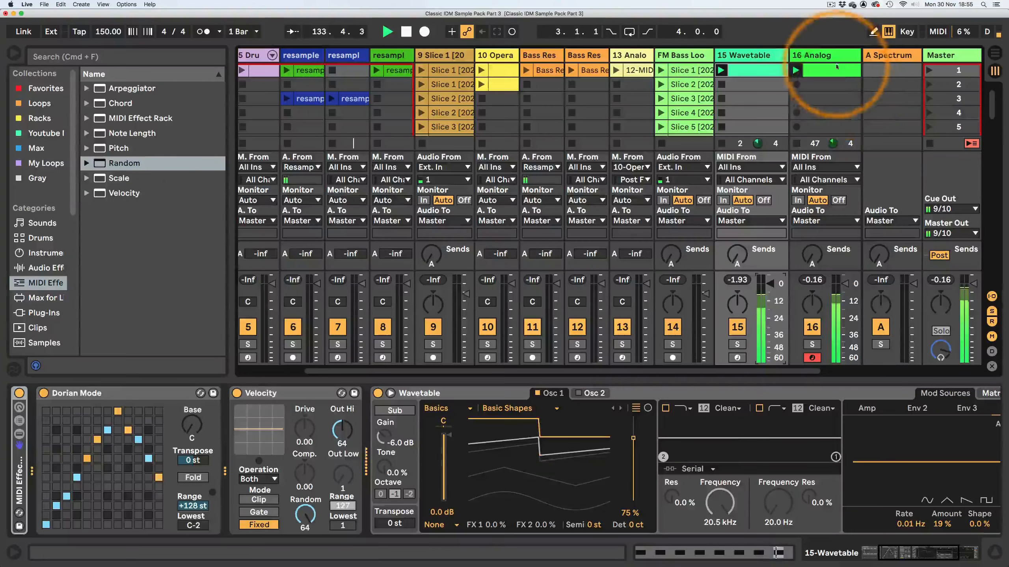
Step: Set Filter 1 of the Analog track's synth to 306 Hz with 21% resonance
{"action": "left_click", "coordinate": [839, 72]}
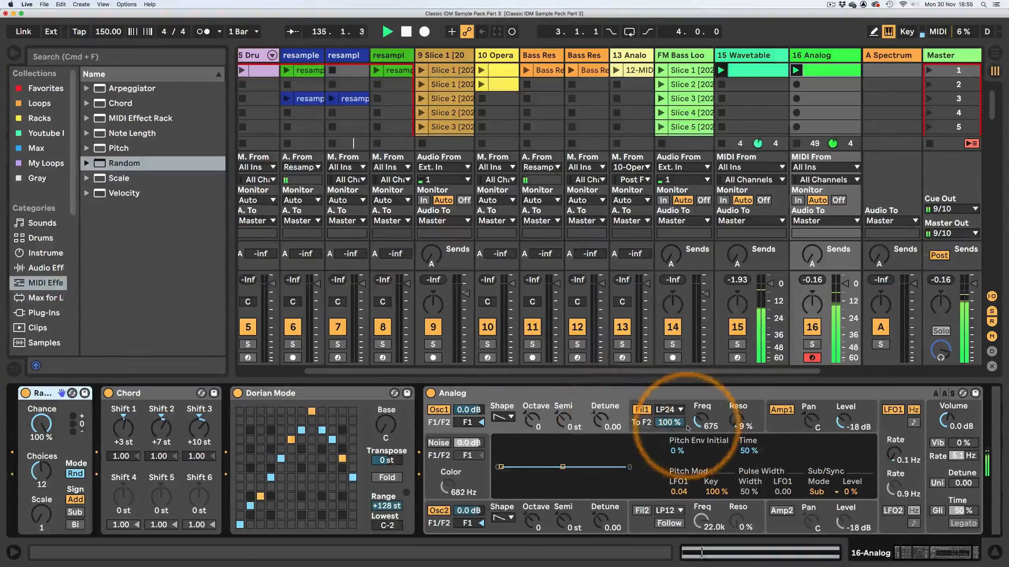
{"action": "left_click_drag", "start_coordinate": [701, 421], "coordinate": [735, 422]}
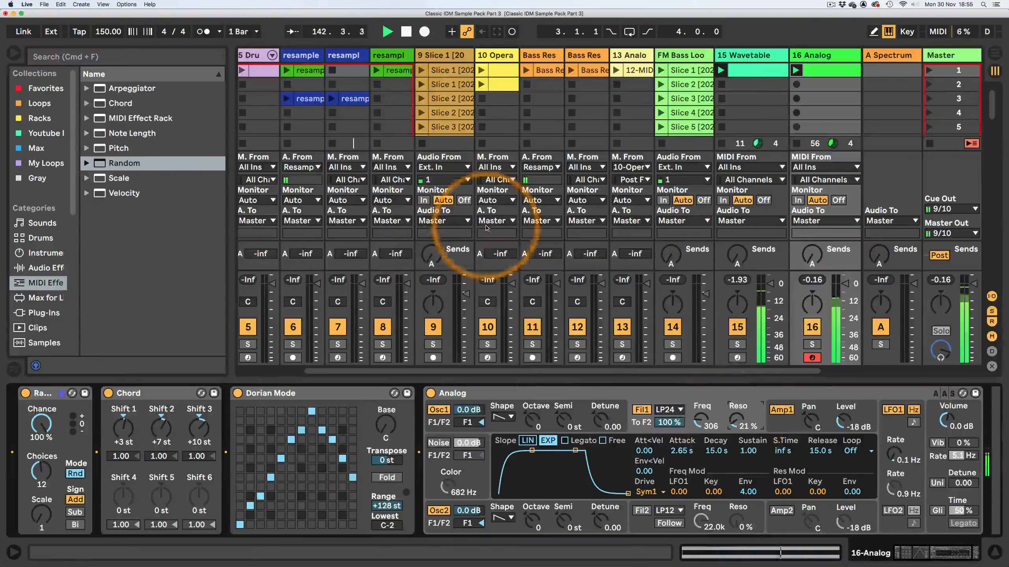
Step: Hide the device view, launch track 9's purple Slice 5 clip at 0 dB track volume, and lower the master volume slightly
{"action": "left_click", "coordinate": [995, 553]}
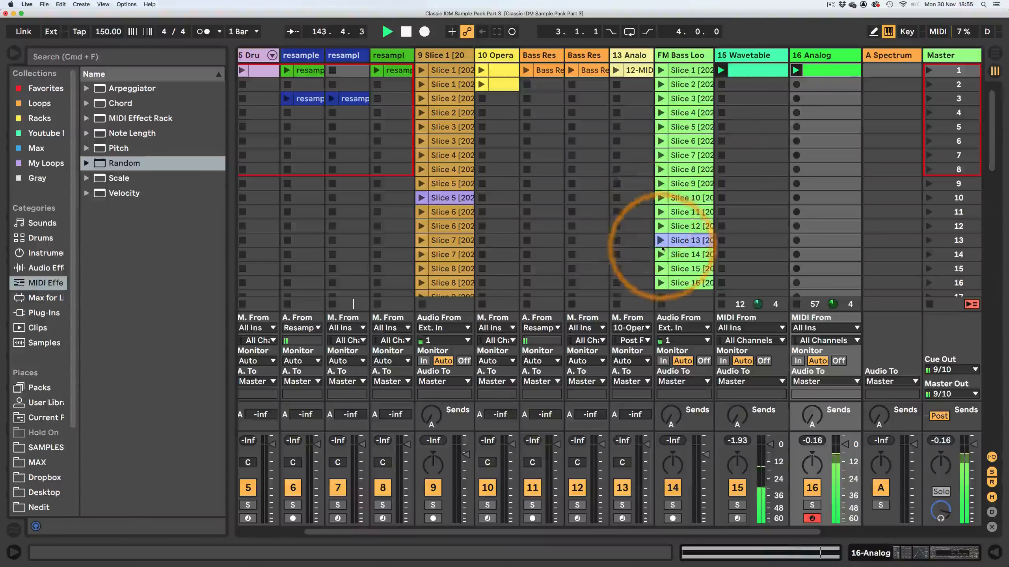
{"action": "left_click", "coordinate": [420, 197]}
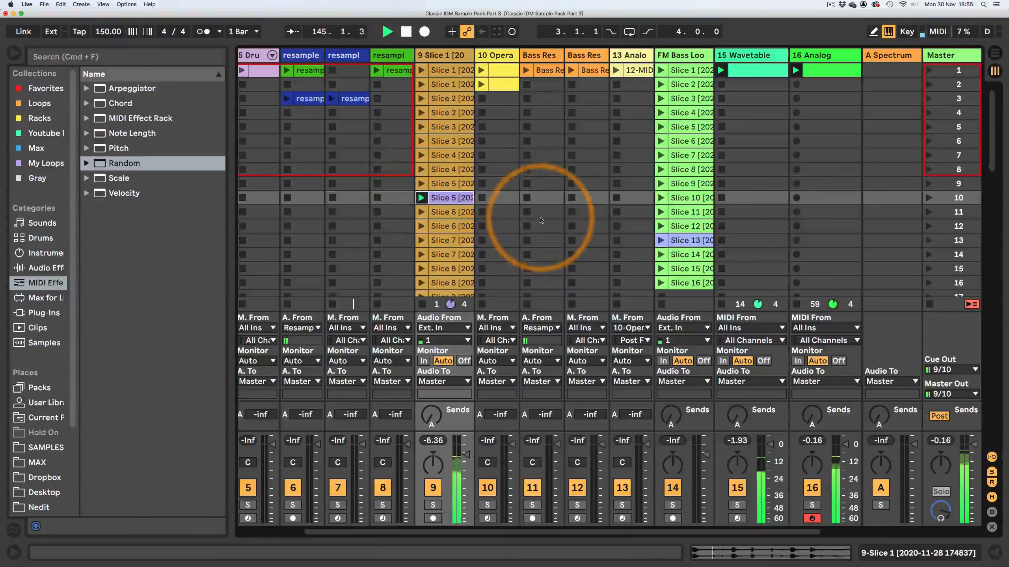
{"action": "double_click", "coordinate": [467, 455]}
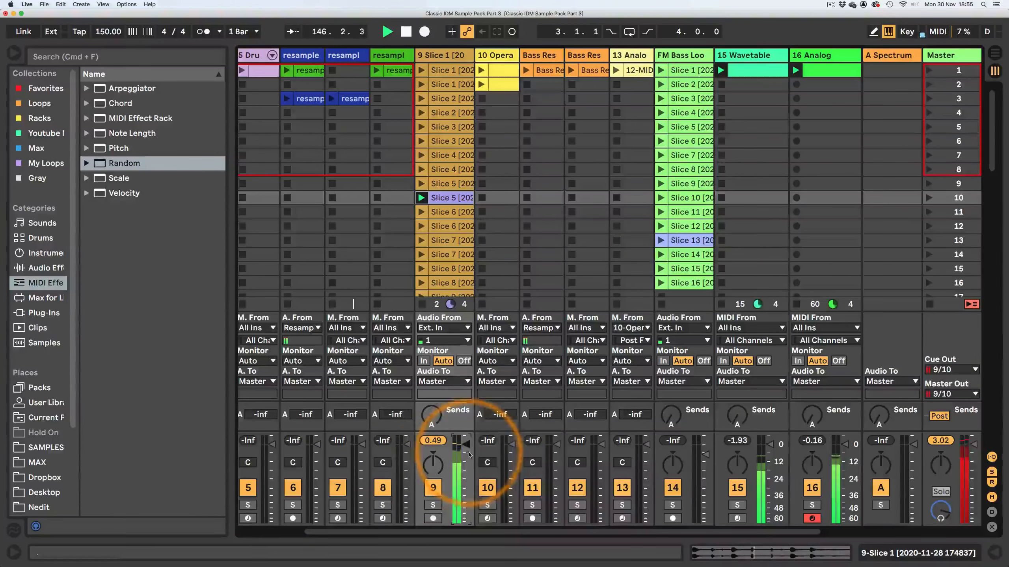
{"action": "left_click_drag", "start_coordinate": [973, 444], "coordinate": [973, 452]}
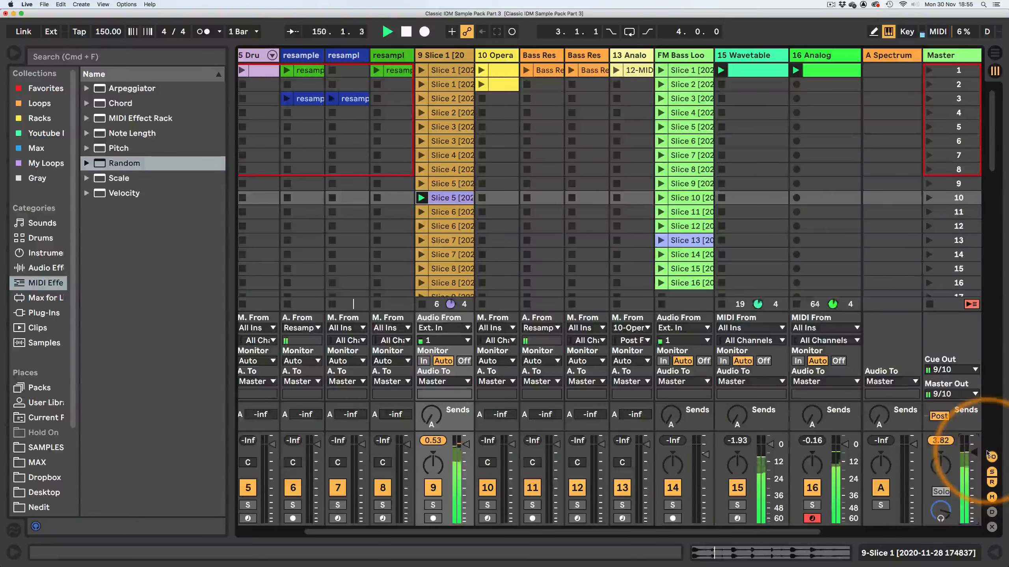
Step: Audition the blue Slice 13 clip on the FM Bass Loops track with the other loops and stop that track
{"action": "left_click", "coordinate": [661, 240]}
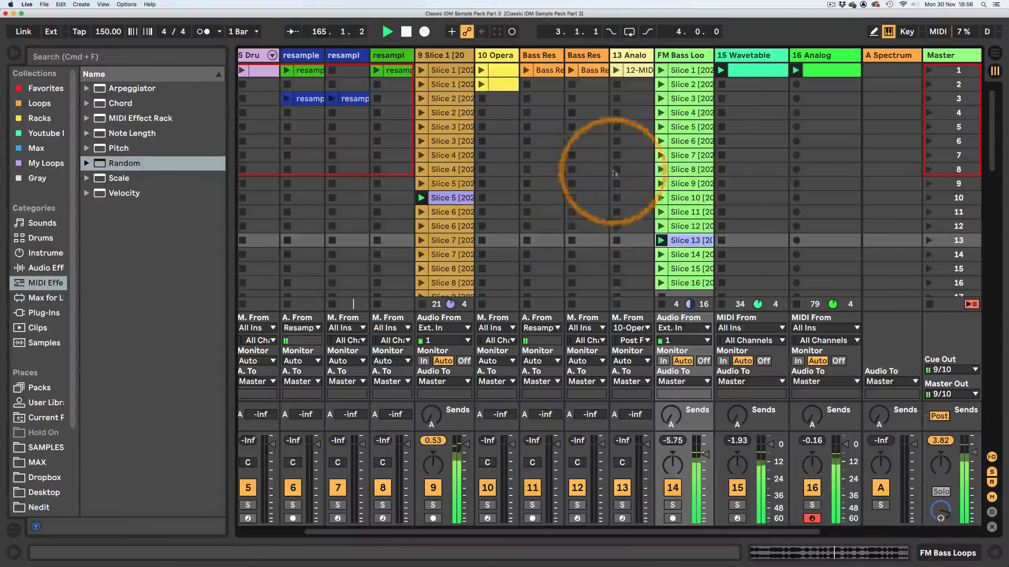
{"action": "left_click", "coordinate": [662, 305]}
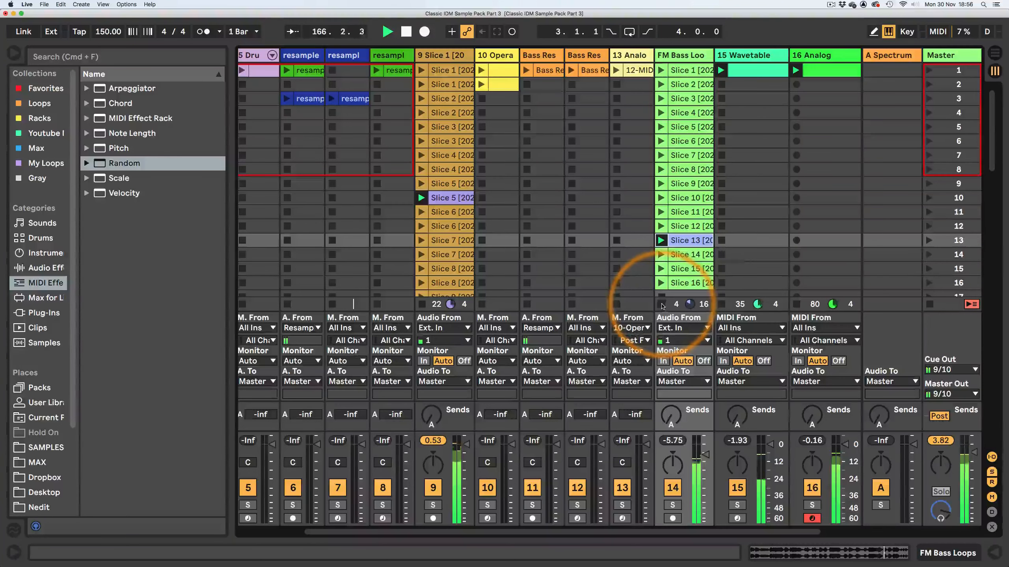
Step: Stop the clip playing on the 15 Wavetable track
{"action": "left_click", "coordinate": [721, 304]}
{"action": "left_click", "coordinate": [423, 304]}
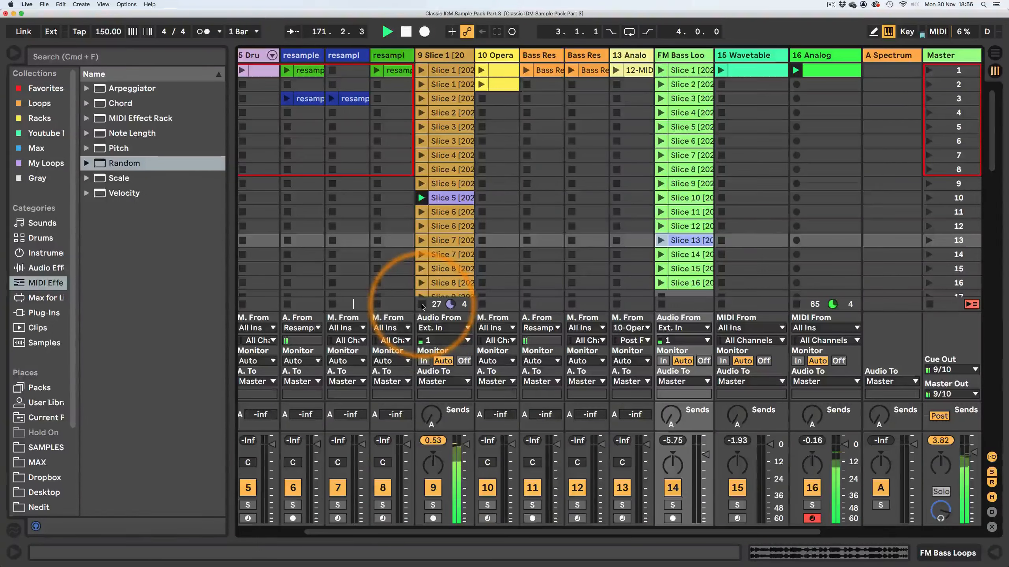
{"action": "left_click_drag", "start_coordinate": [644, 533], "coordinate": [675, 537]}
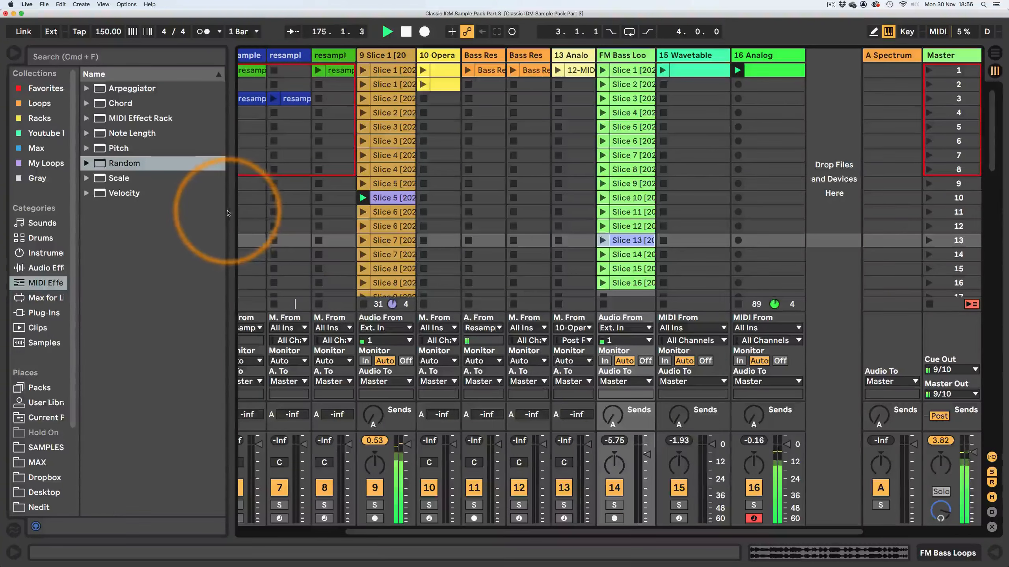
{"action": "left_click_drag", "start_coordinate": [227, 185], "coordinate": [213, 203]}
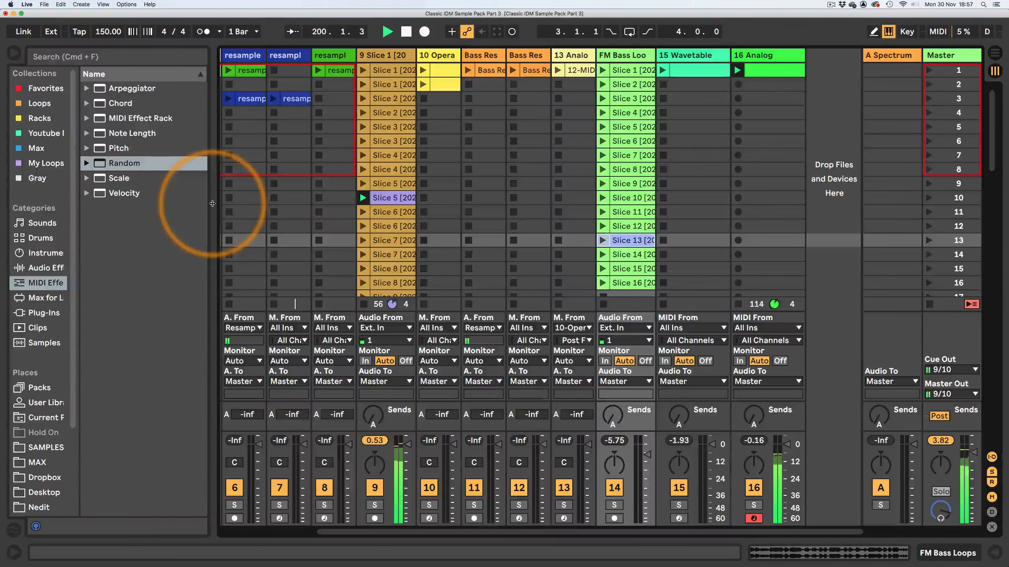
{"action": "left_click_drag", "start_coordinate": [212, 209], "coordinate": [203, 210]}
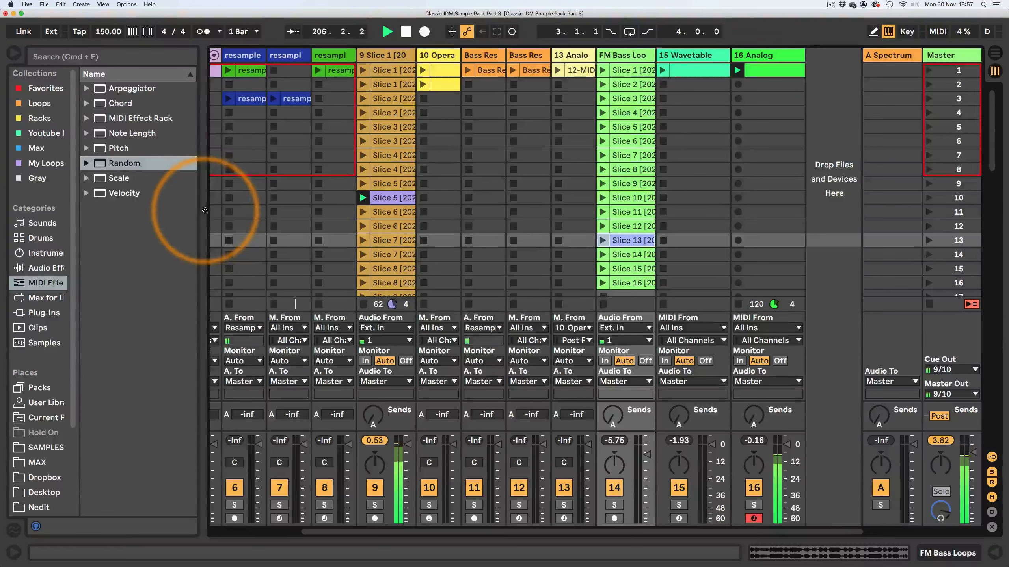
{"action": "mouse_move", "coordinate": [205, 211]}
{"action": "left_mouse_down"}
{"action": "mouse_move", "coordinate": [232, 208]}
{"action": "mouse_move", "coordinate": [205, 207]}
{"action": "left_mouse_up"}
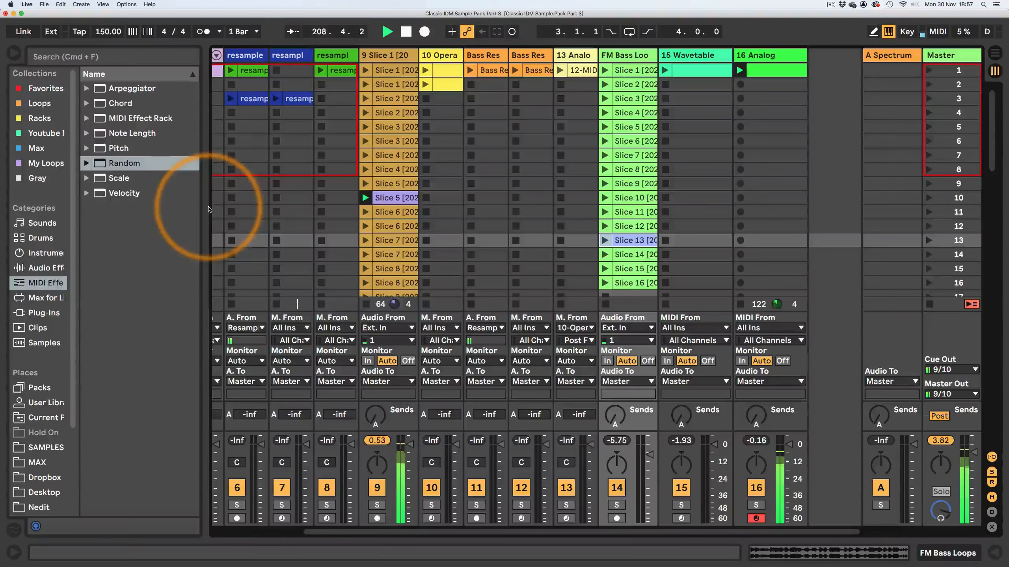
Step: Create a new MIDI track with the Analog instrument after the 16 Analog track and add an empty clip in its first slot
{"action": "left_click", "coordinate": [44, 252]}
{"action": "left_click_drag", "start_coordinate": [101, 89], "coordinate": [830, 86]}
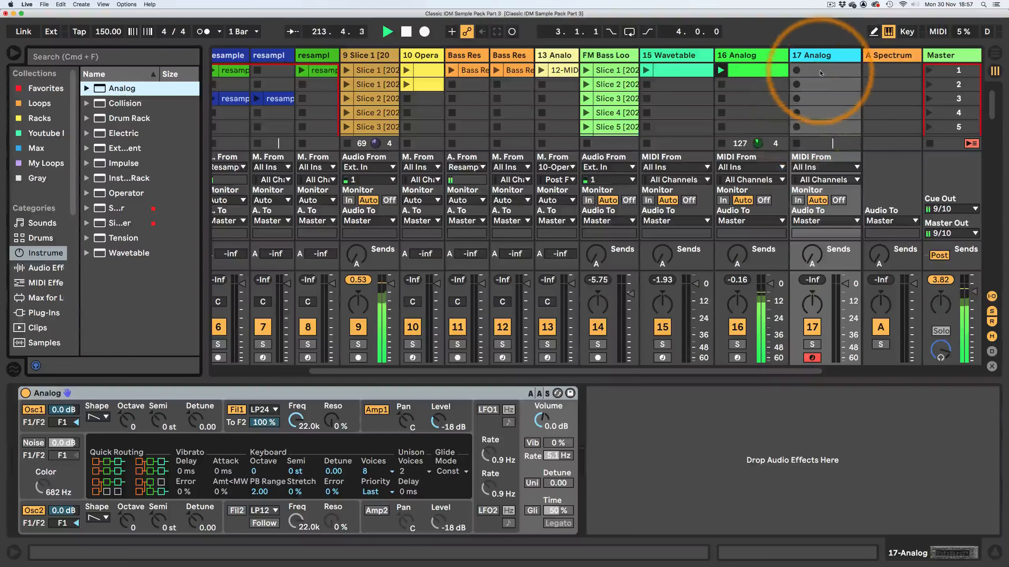
{"action": "double_click", "coordinate": [821, 73]}
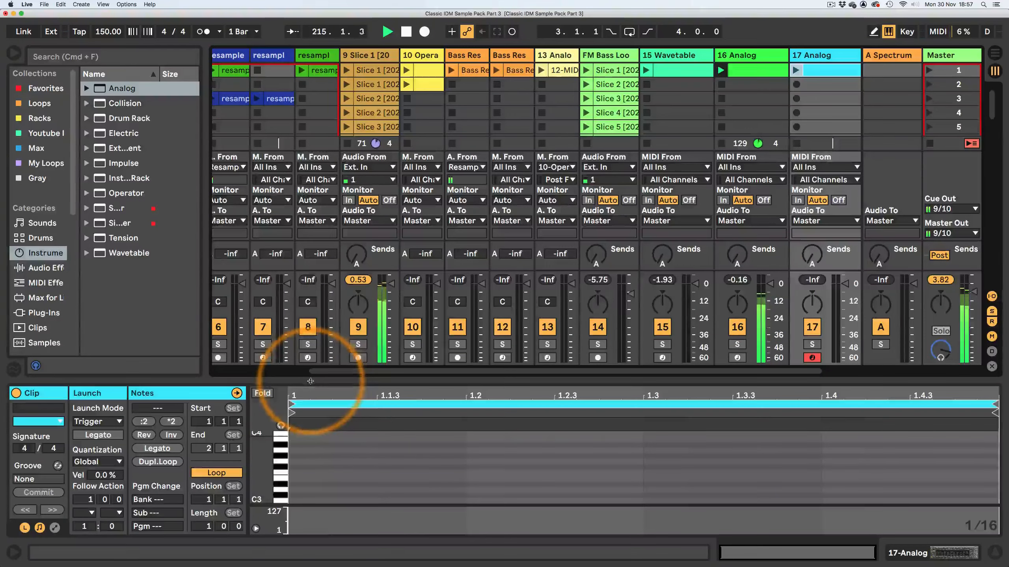
Step: Draw C3 in the new Analog clip as one sustained note filling the whole one-bar loop
{"action": "left_click_drag", "start_coordinate": [310, 381], "coordinate": [342, 175]}
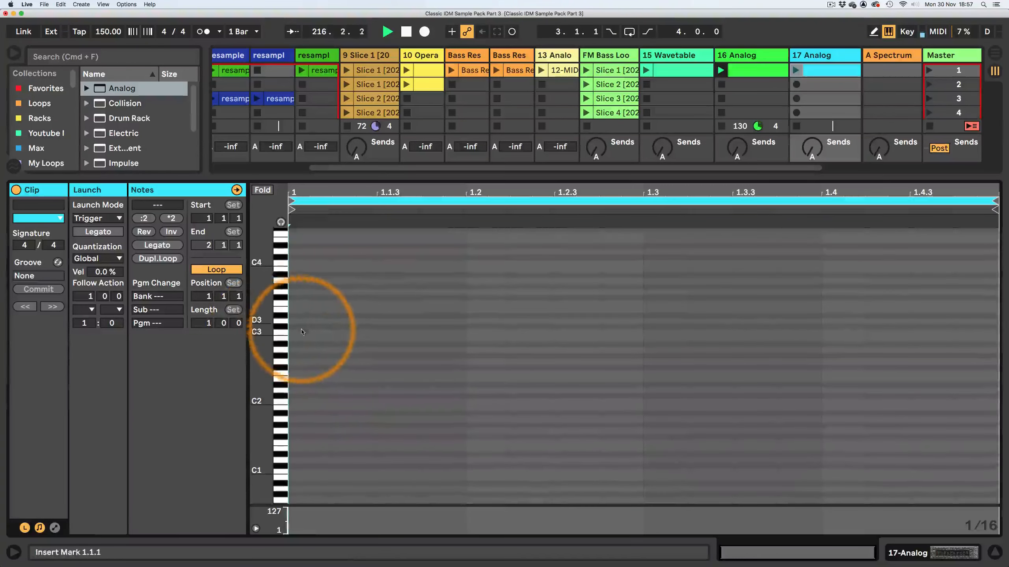
{"action": "key", "text": "b"}
{"action": "left_click_drag", "start_coordinate": [302, 331], "coordinate": [416, 332]}
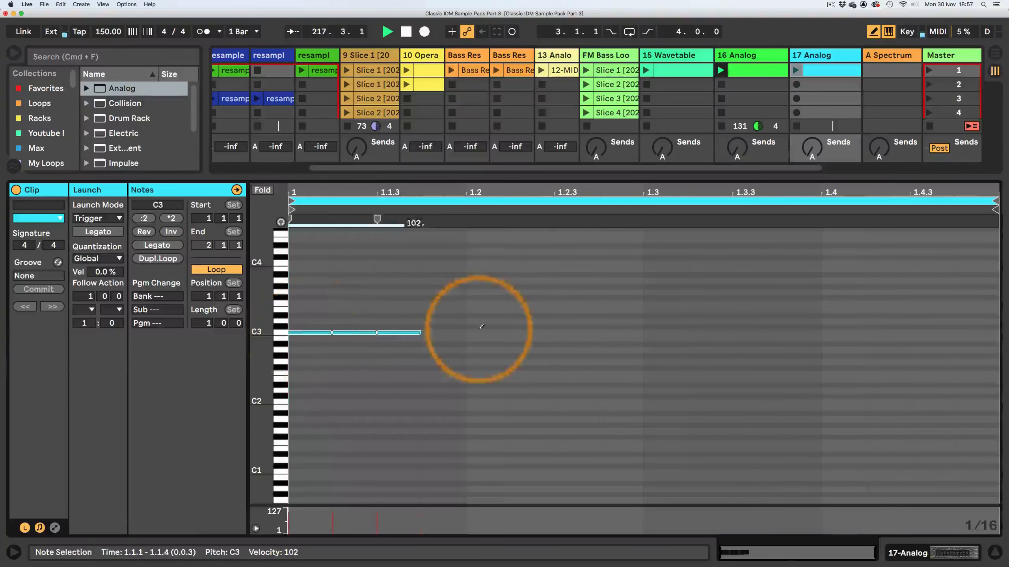
{"action": "left_click_drag", "start_coordinate": [482, 327], "coordinate": [958, 334]}
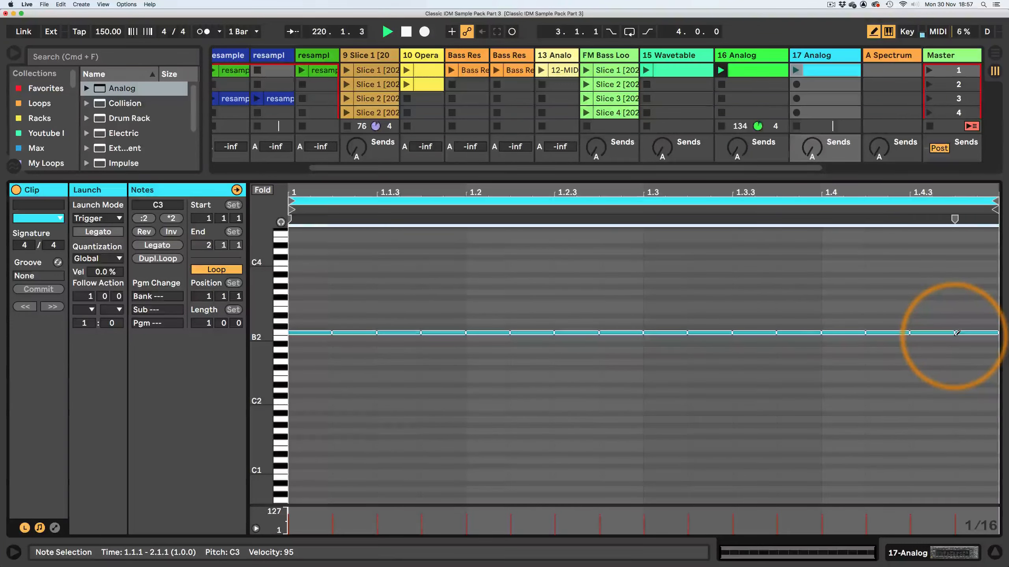
{"action": "mouse_move", "coordinate": [354, 332]}
{"action": "left_mouse_down"}
{"action": "mouse_move", "coordinate": [964, 322]}
{"action": "mouse_move", "coordinate": [603, 311]}
{"action": "mouse_move", "coordinate": [411, 316]}
{"action": "mouse_move", "coordinate": [332, 335]}
{"action": "mouse_move", "coordinate": [987, 331]}
{"action": "left_mouse_up"}
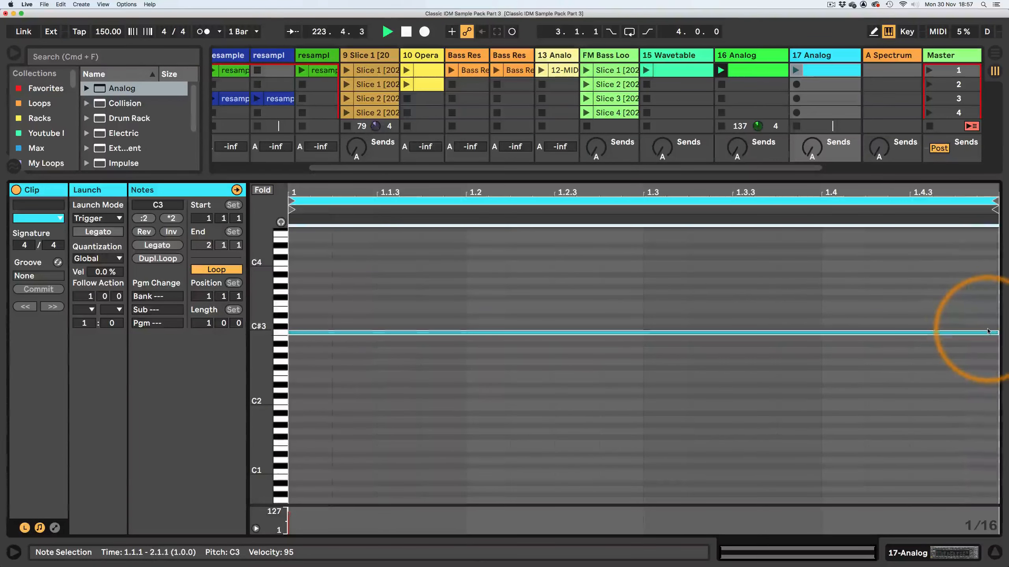
{"action": "left_click_drag", "start_coordinate": [592, 175], "coordinate": [261, 468]}
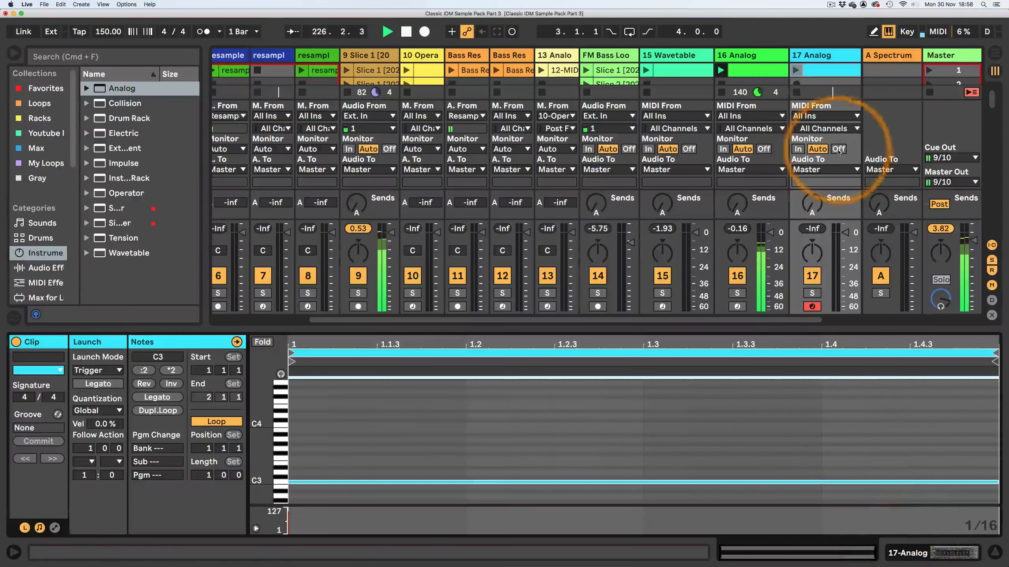
Step: Copy the Random, Chord and Dorian Mode devices from the 16 Analog track to the 17 Analog track, ahead of its synth
{"action": "left_click", "coordinate": [951, 552]}
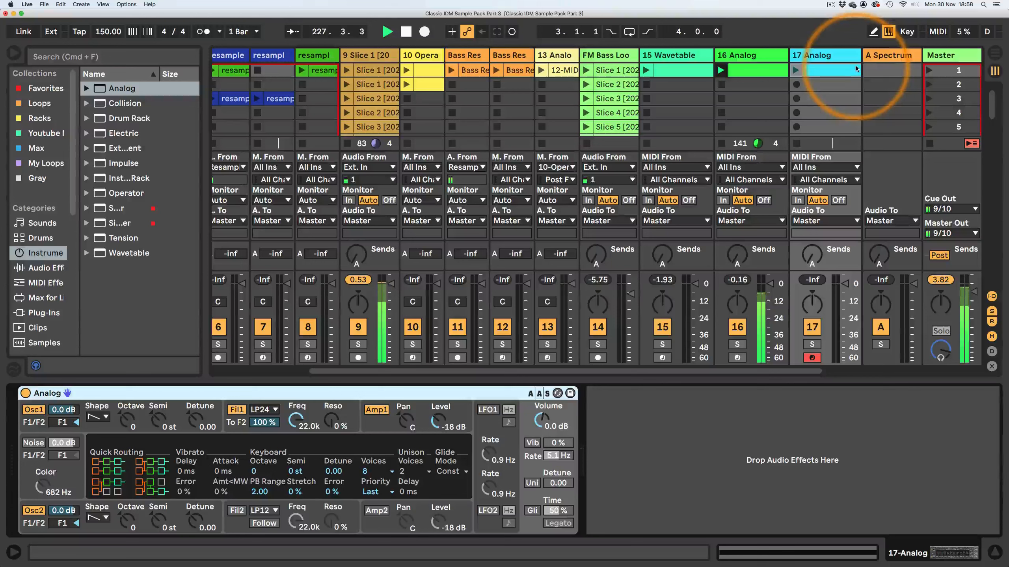
{"action": "left_click", "coordinate": [835, 56]}
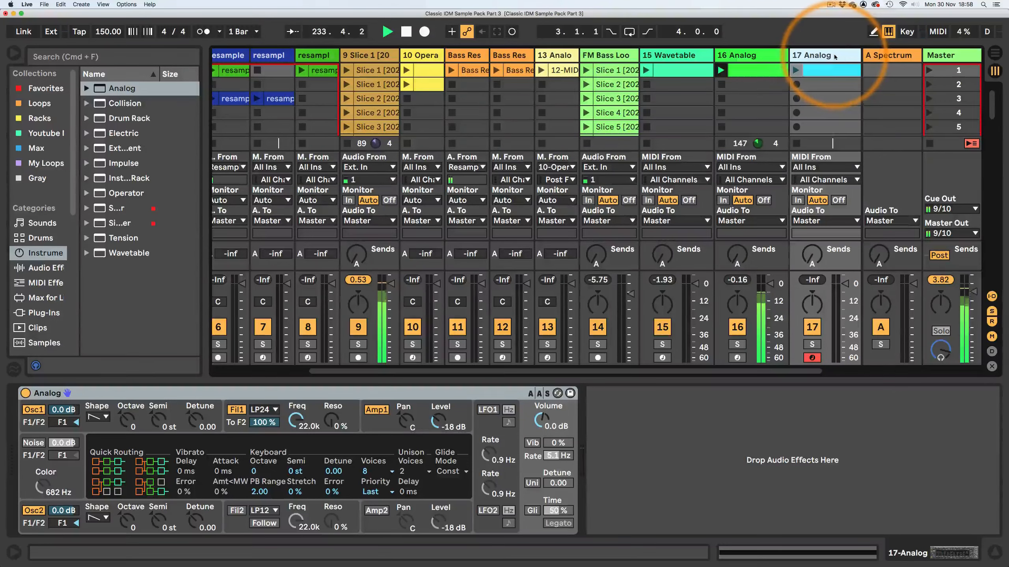
{"action": "left_click", "coordinate": [746, 56]}
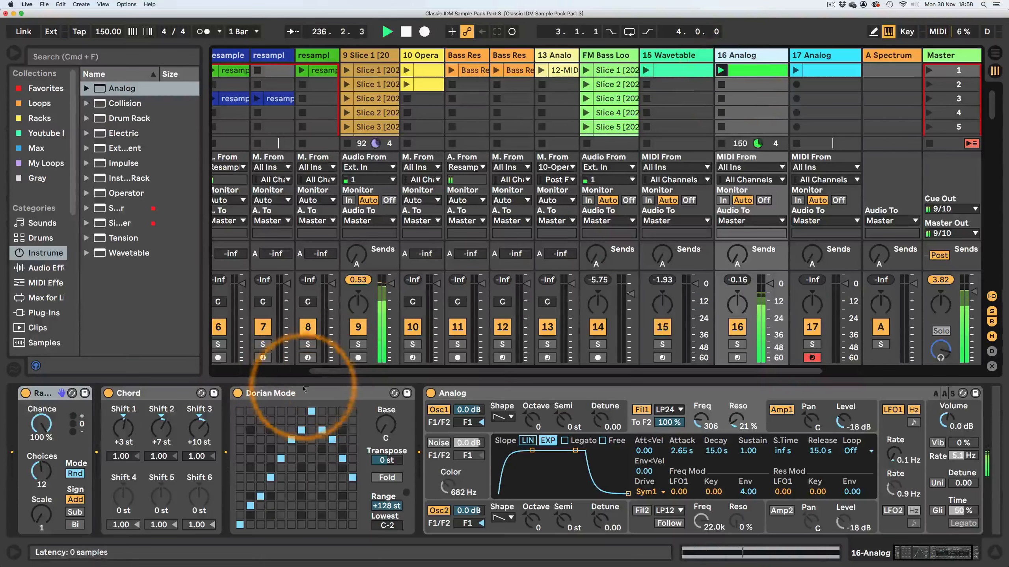
{"action": "left_click", "coordinate": [258, 393]}
{"action": "left_click", "coordinate": [50, 394], "text": "shift"}
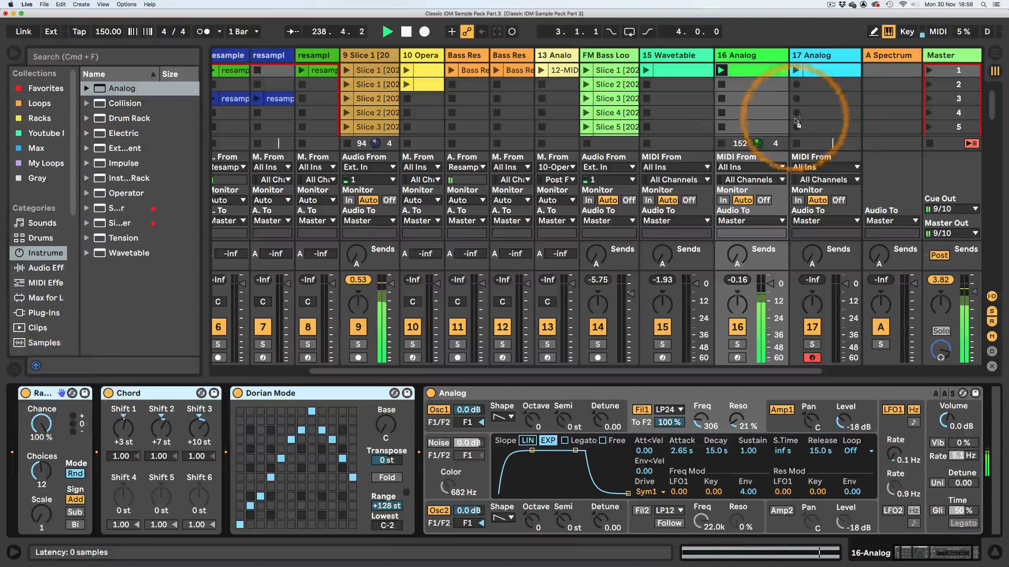
{"action": "left_click", "coordinate": [818, 70]}
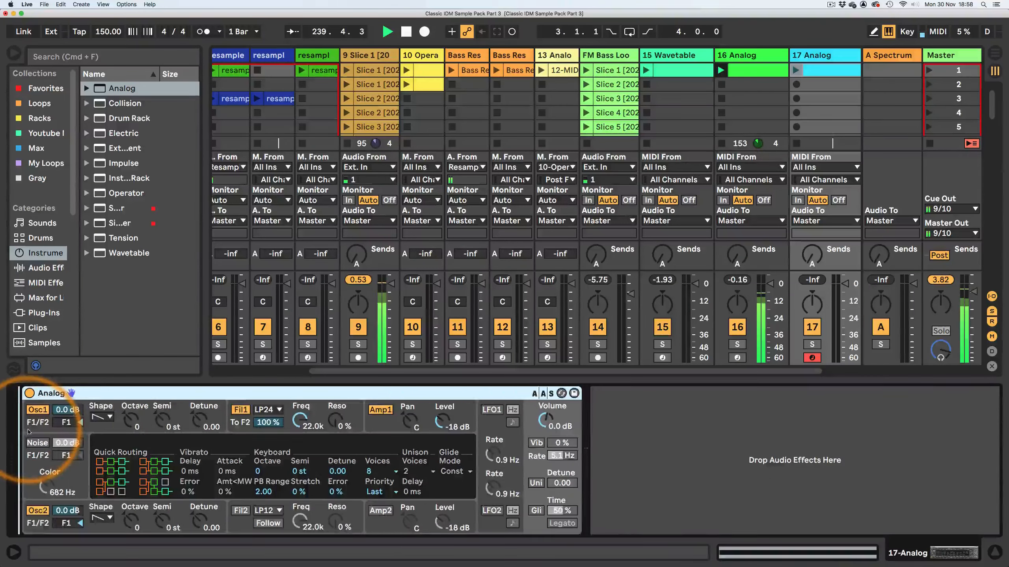
{"action": "key", "text": "super+v"}
Step: Insert an Arpeggiator between Chord and Dorian Mode on the 17 Analog track and set its rate to 1/16
{"action": "left_click", "coordinate": [18, 269]}
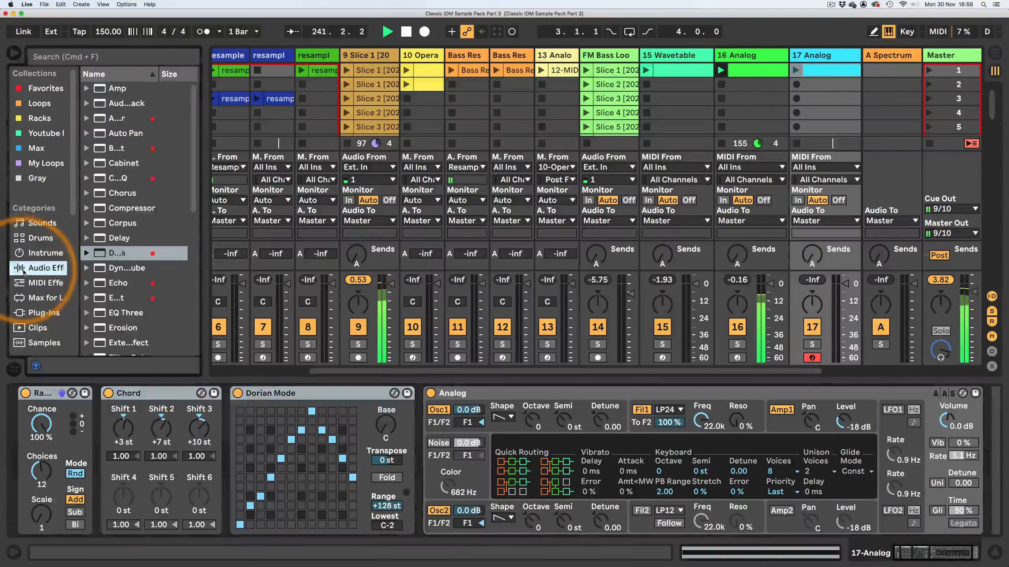
{"action": "left_click", "coordinate": [23, 282]}
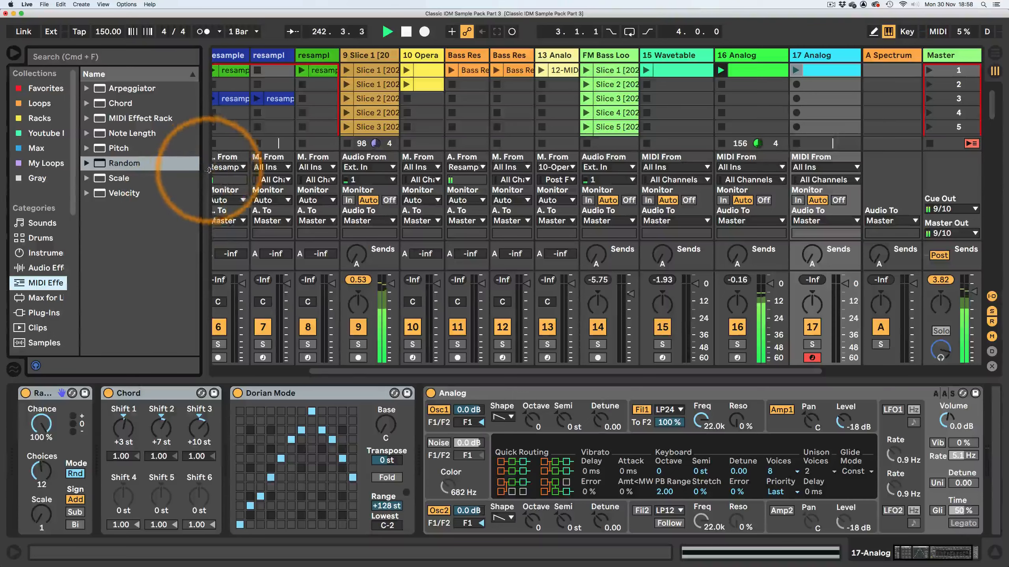
{"action": "left_click_drag", "start_coordinate": [205, 169], "coordinate": [228, 170]}
{"action": "left_click_drag", "start_coordinate": [95, 88], "coordinate": [40, 413]}
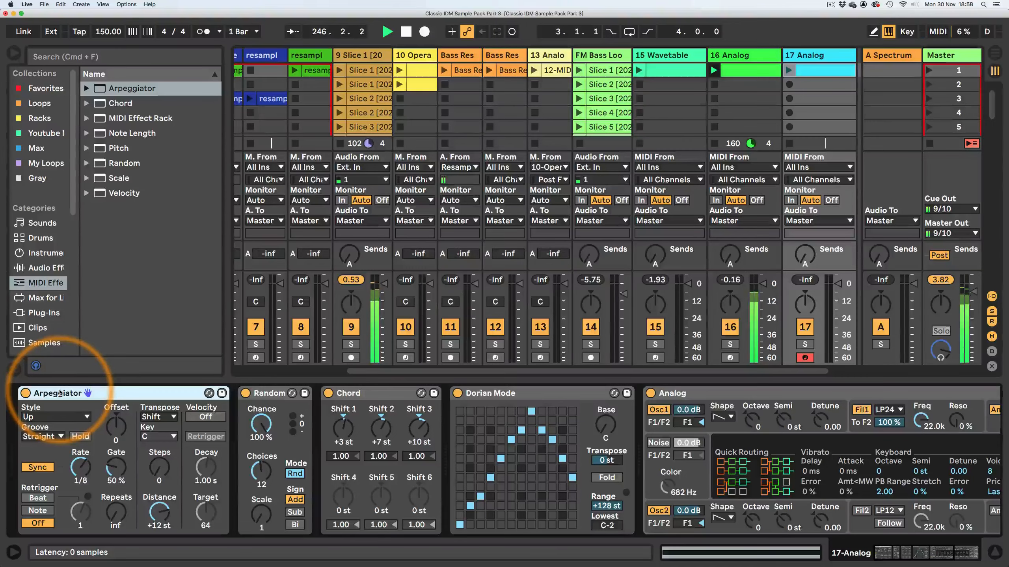
{"action": "left_click_drag", "start_coordinate": [60, 393], "coordinate": [435, 443]}
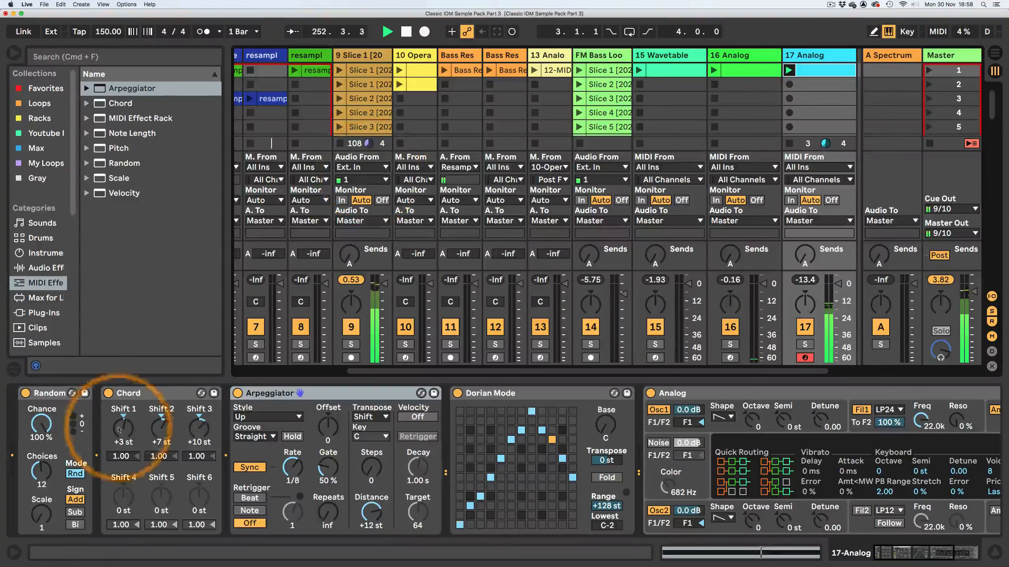
{"action": "left_click_drag", "start_coordinate": [294, 469], "coordinate": [285, 516]}
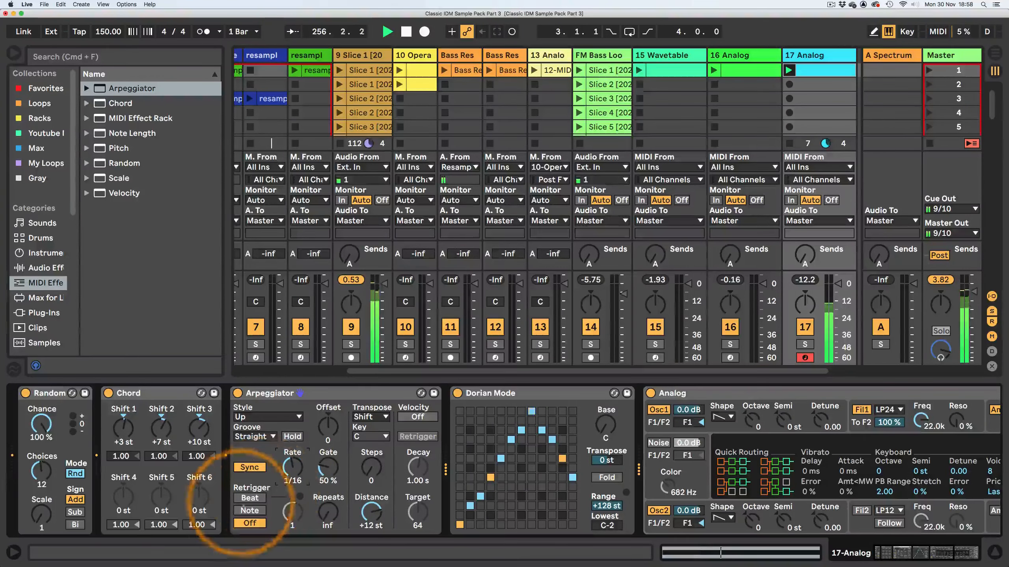
Step: Transpose the note in the 17 Analog clip down one octave to C2
{"action": "double_click", "coordinate": [813, 70]}
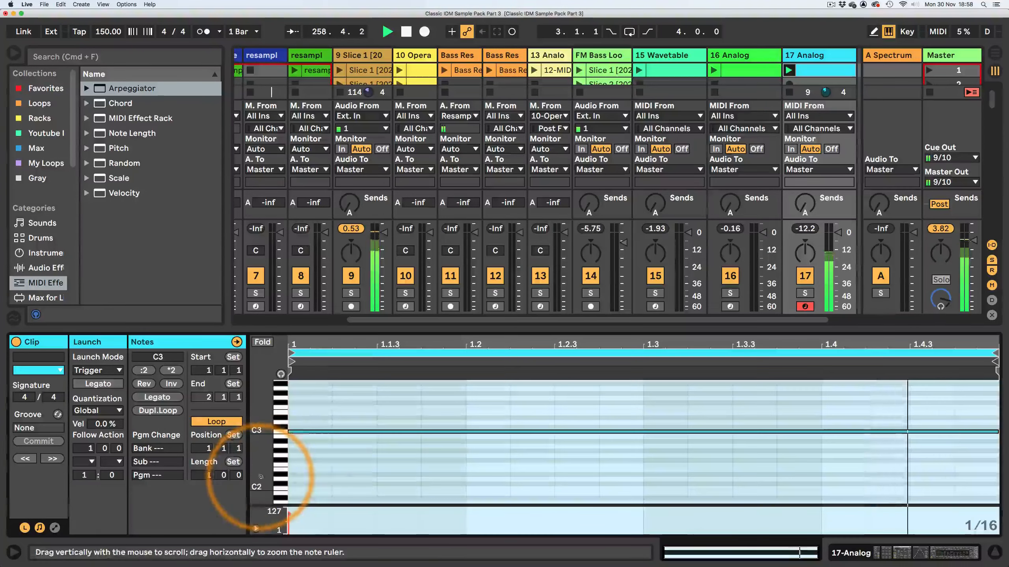
{"action": "left_click_drag", "start_coordinate": [236, 484], "coordinate": [286, 429]}
{"action": "key", "text": "shift+Down"}
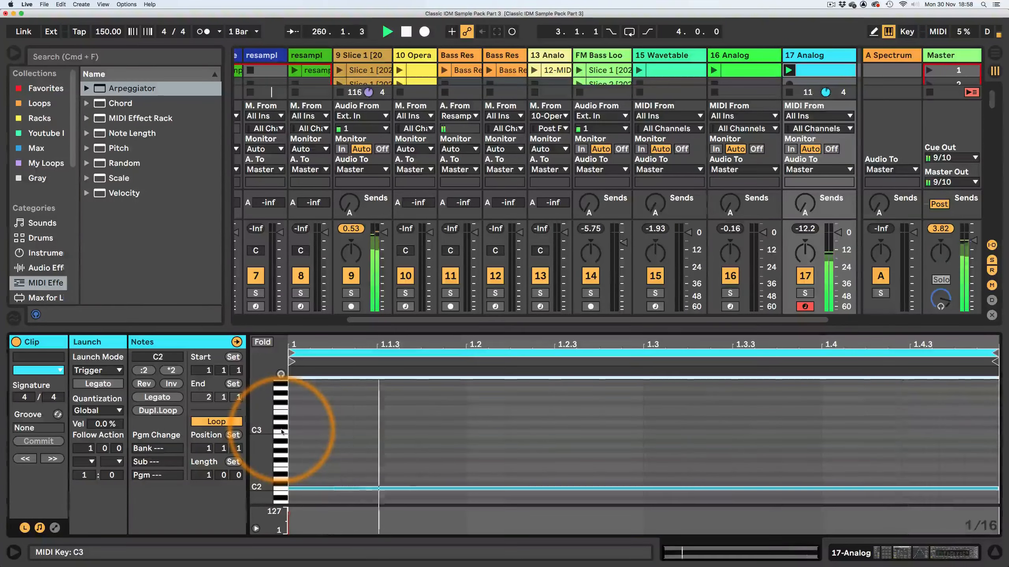
Step: Set the Voices of the 17 Analog track's synth to Mono and select the track's Arpeggiator device
{"action": "left_click", "coordinate": [838, 553]}
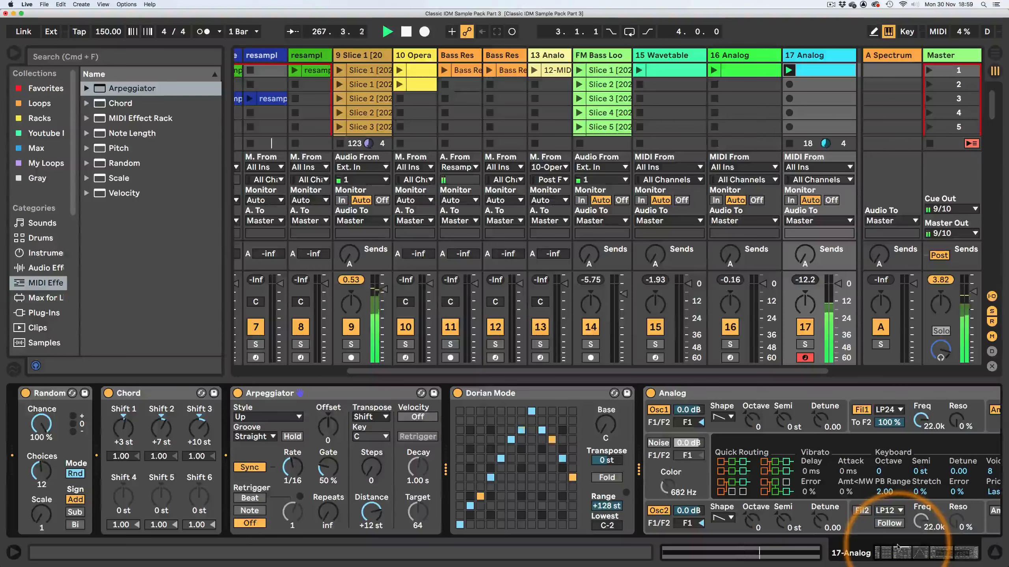
{"action": "left_click", "coordinate": [928, 556]}
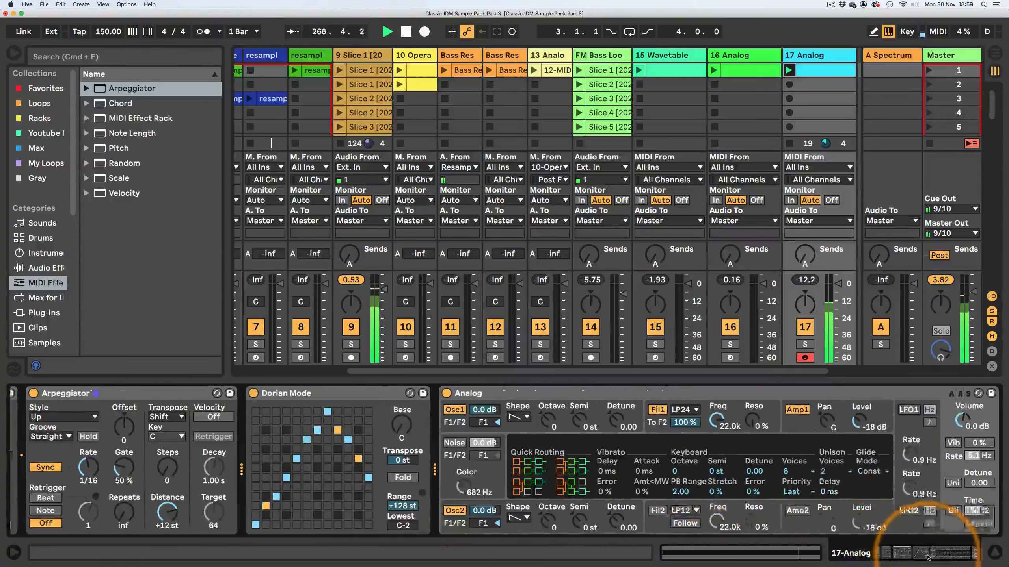
{"action": "left_click", "coordinate": [707, 471]}
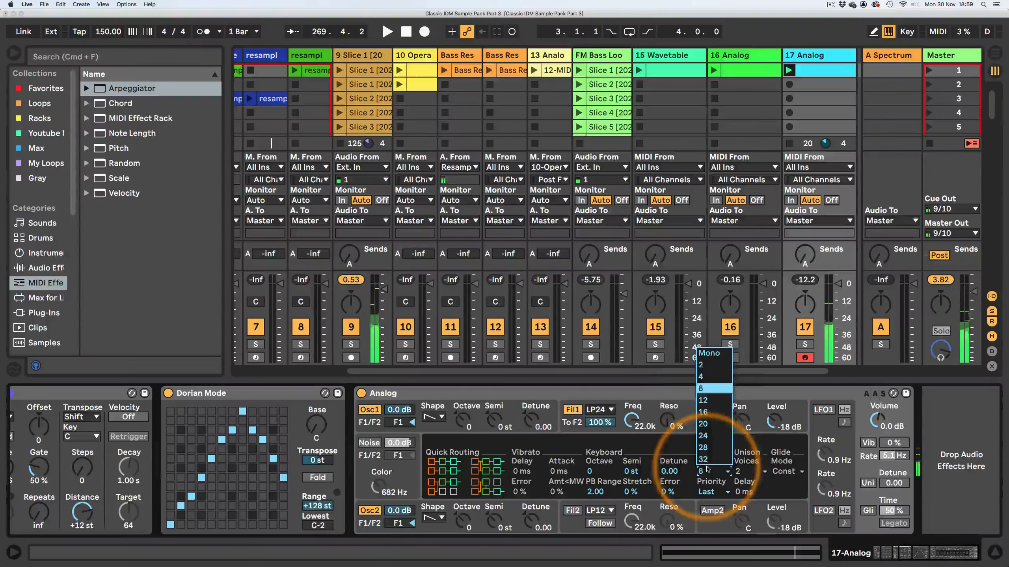
{"action": "left_click", "coordinate": [720, 353]}
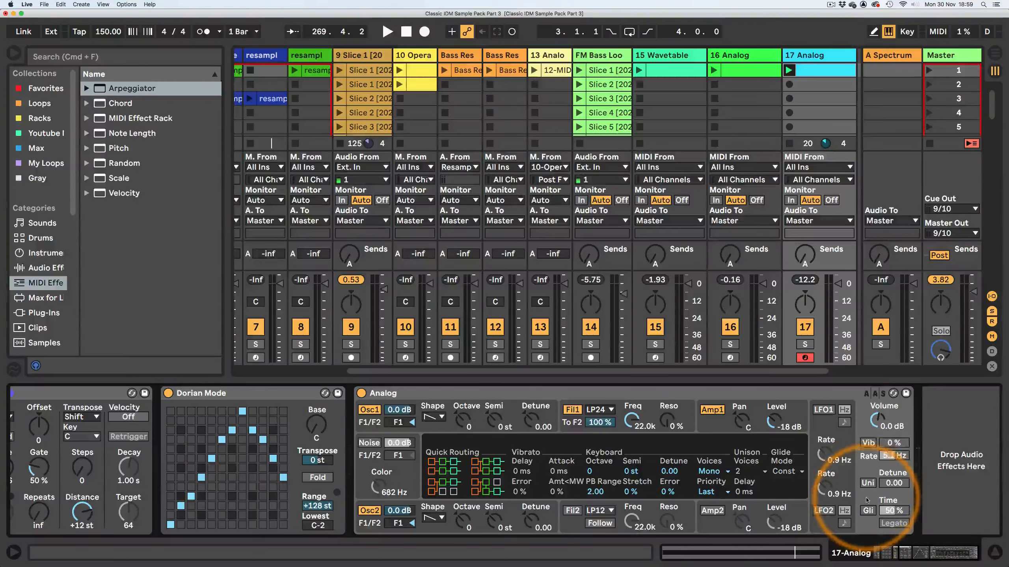
{"action": "left_click", "coordinate": [905, 555]}
{"action": "left_click_drag", "start_coordinate": [905, 555], "coordinate": [898, 554]}
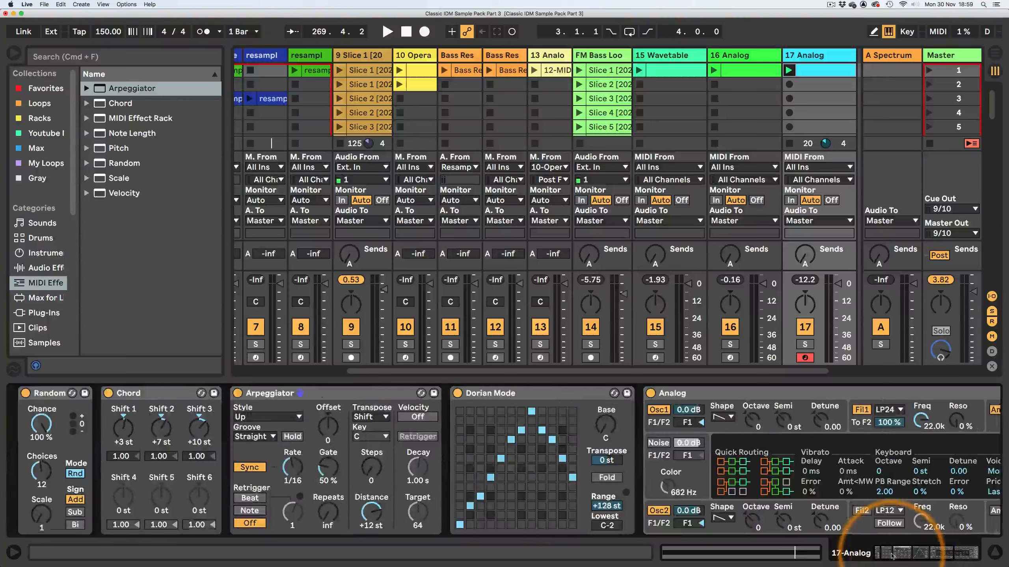
{"action": "left_click", "coordinate": [303, 396]}
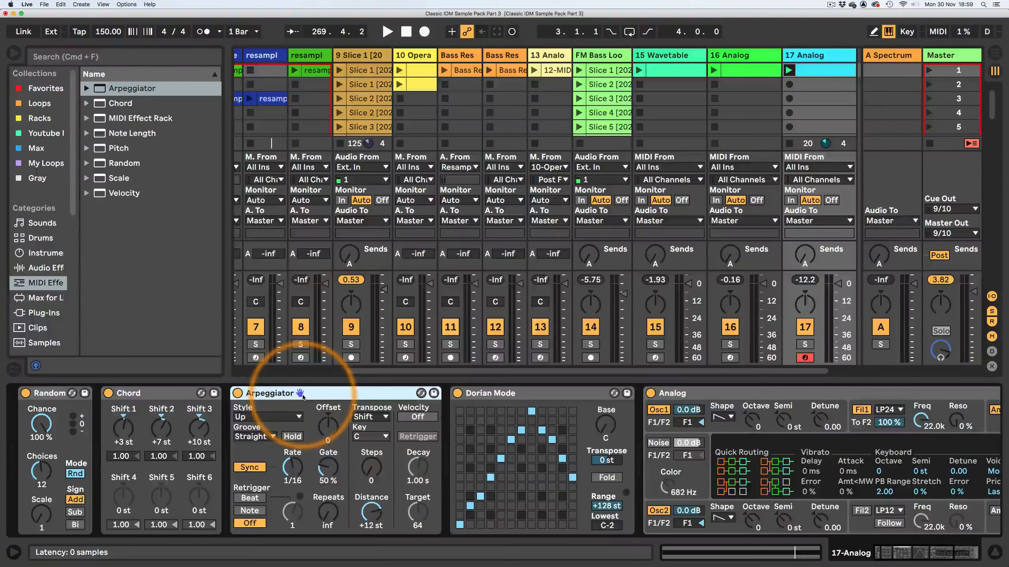
{"action": "key", "text": "super+h"}
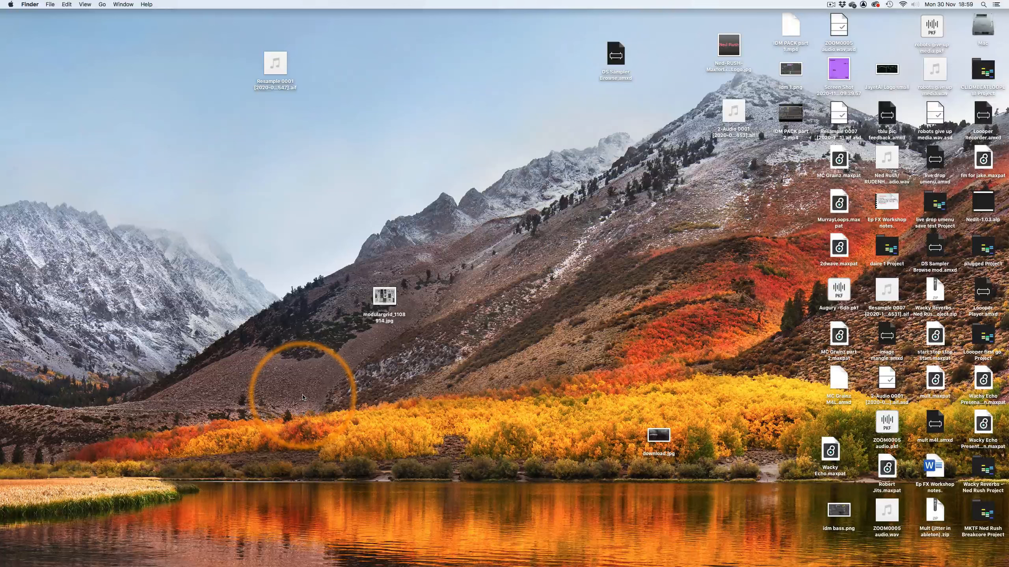
{"action": "mouse_move", "coordinate": [1, 0]}
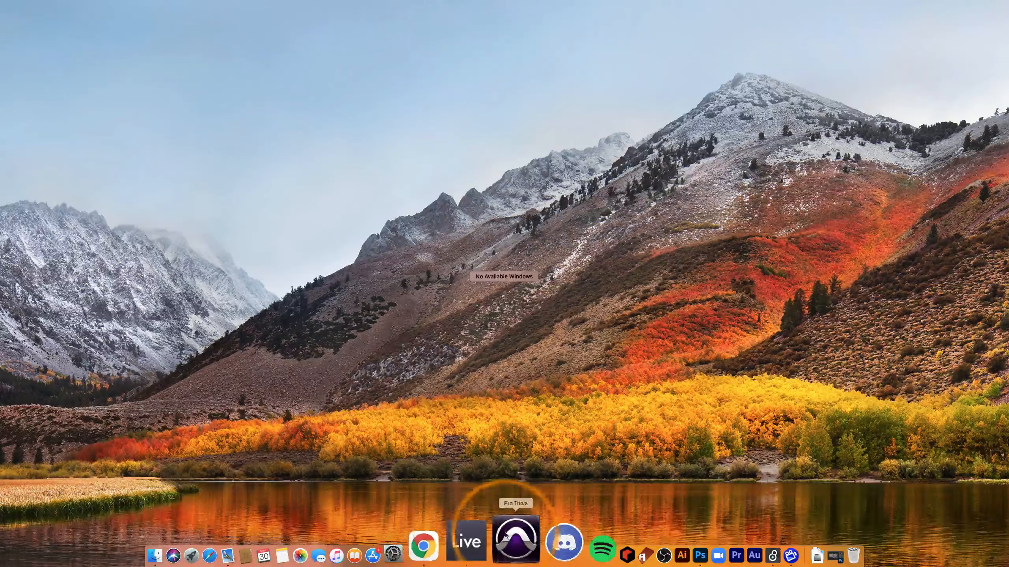
{"action": "left_click", "coordinate": [385, 399]}
{"action": "key", "text": "super+Tab"}
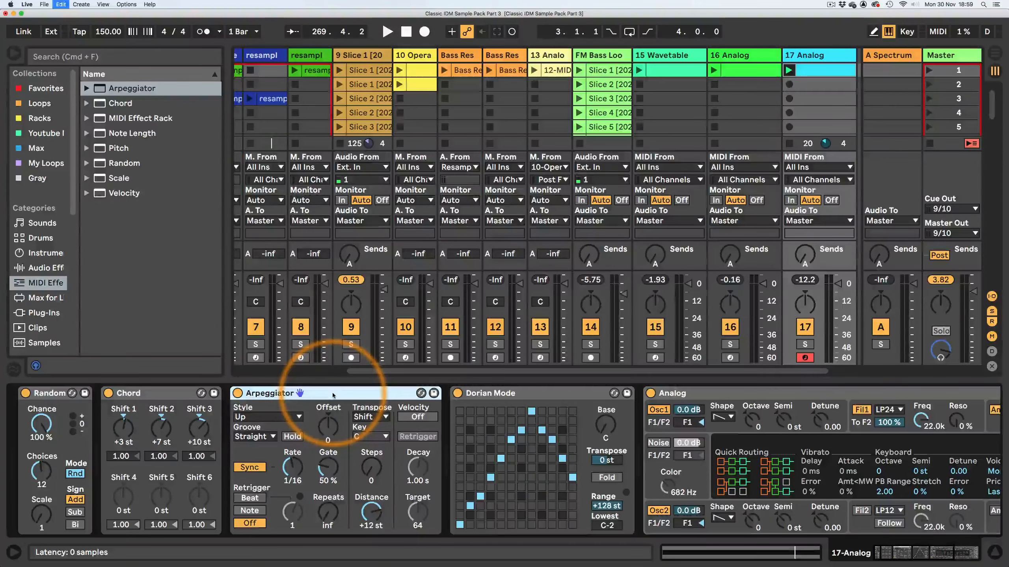
Step: Group the Arpeggiator into a MIDI Effect Rack and duplicate its chain in the rack's chain list
{"action": "key", "text": "super+g"}
{"action": "left_click", "coordinate": [238, 421]}
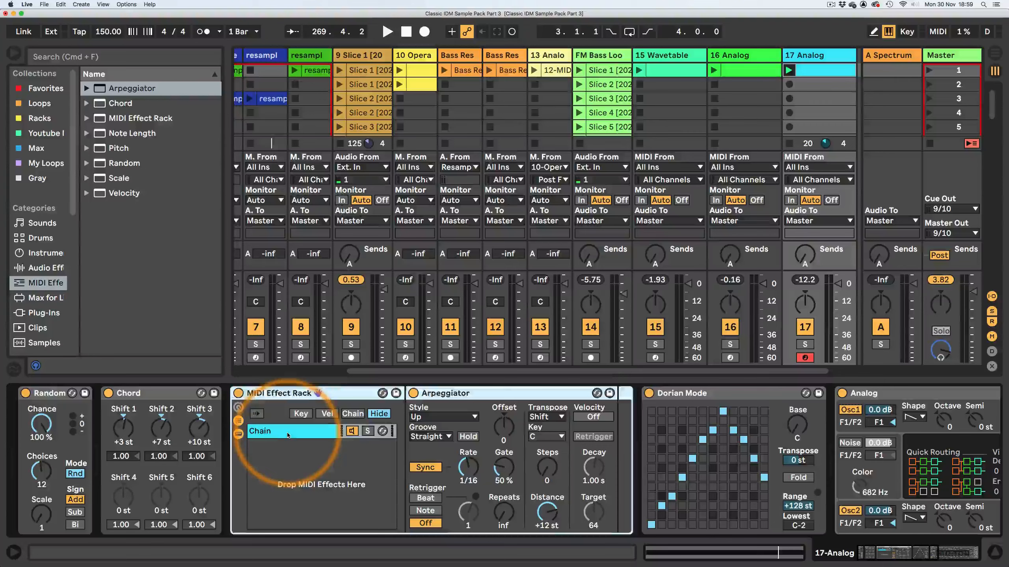
{"action": "left_click", "coordinate": [289, 435]}
{"action": "key", "text": "super+d"}
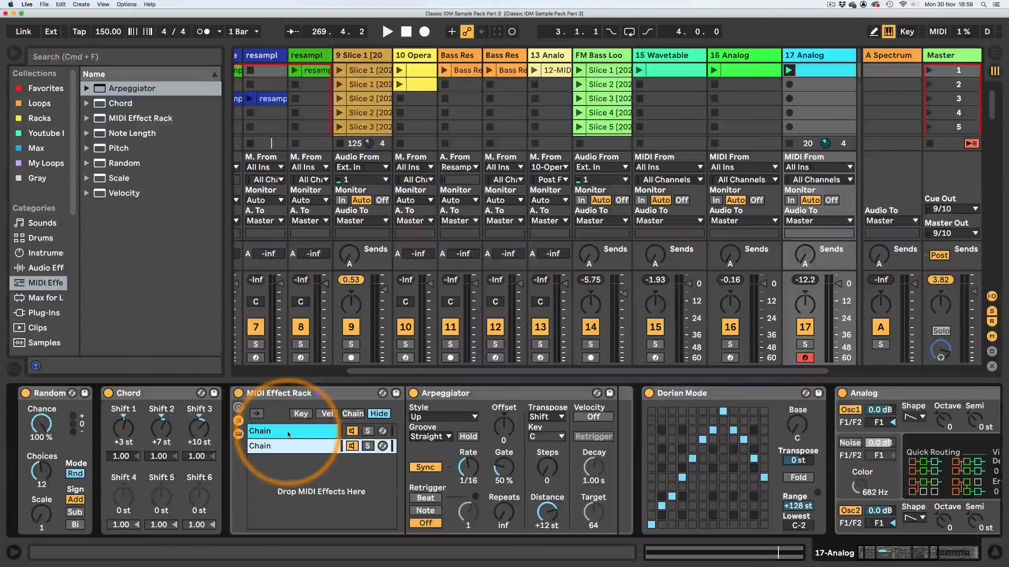
Step: Show the rack's velocity zones and set the Arpeggiator style of the second chain to Down
{"action": "left_click", "coordinate": [326, 414]}
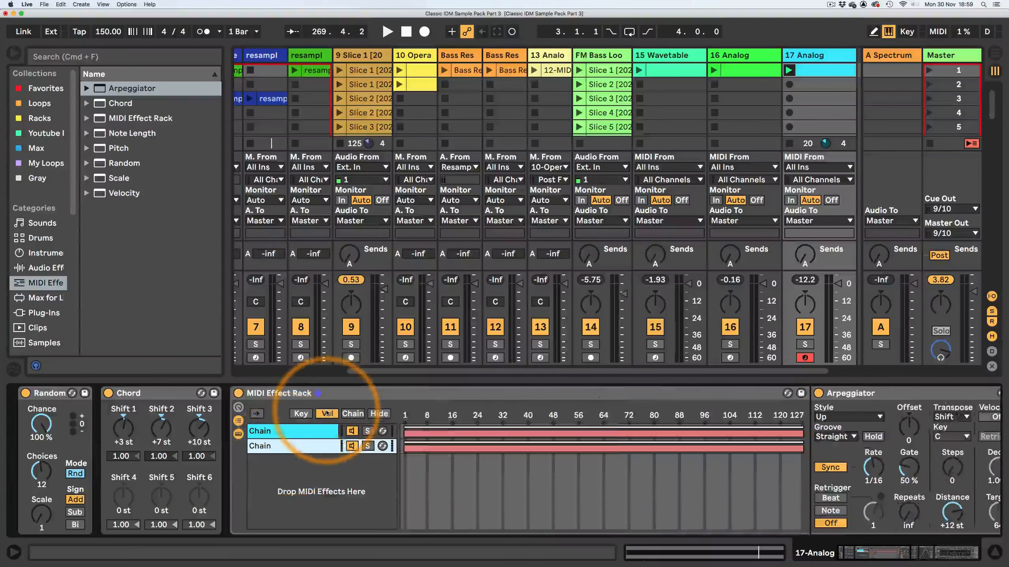
{"action": "left_click", "coordinate": [287, 448]}
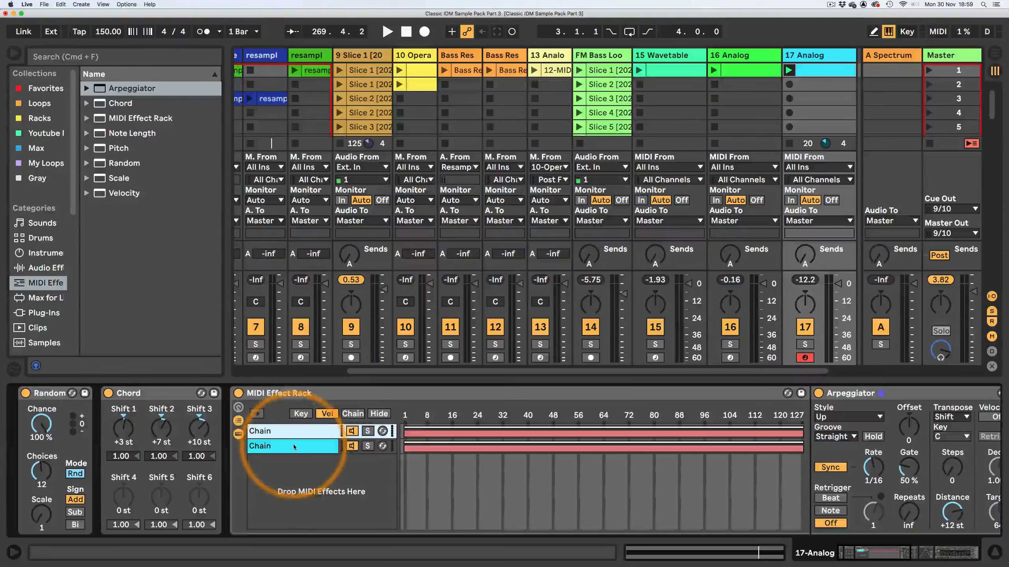
{"action": "left_click", "coordinate": [302, 433]}
{"action": "left_click", "coordinate": [830, 417]}
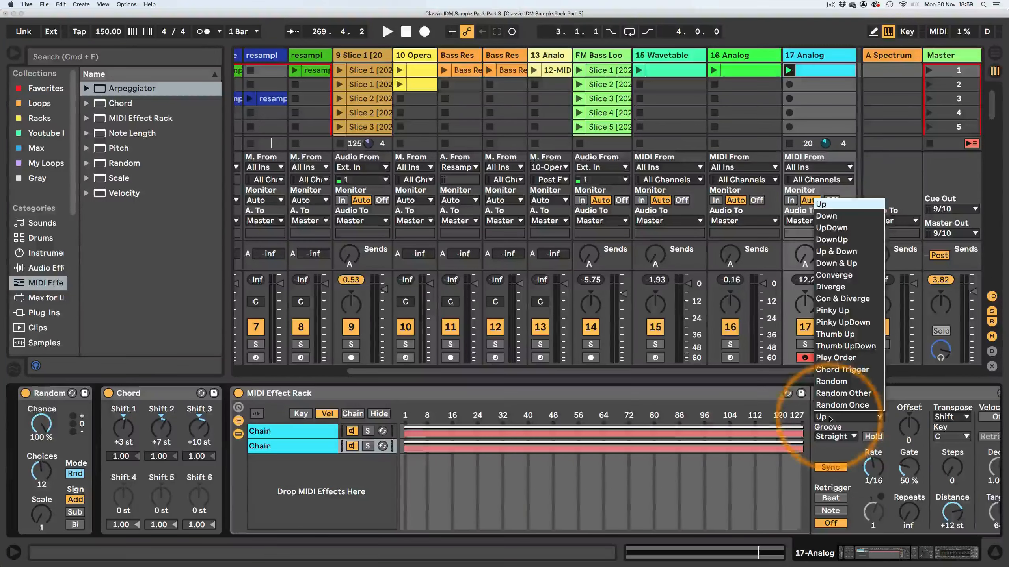
{"action": "left_click", "coordinate": [826, 216]}
Step: Duplicate the second chain and set the third chain's Arpeggiator style to Converge
{"action": "left_click", "coordinate": [304, 451]}
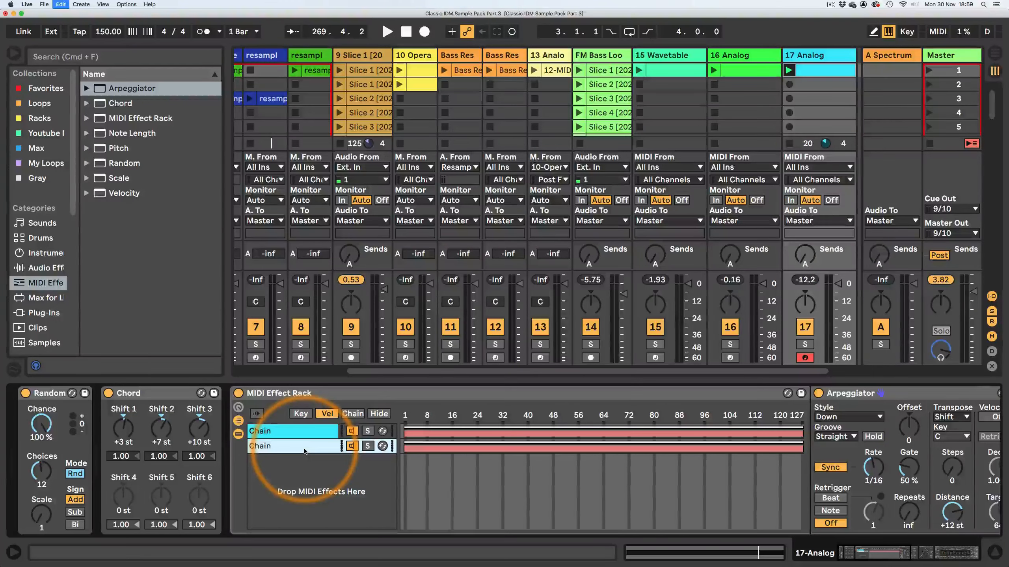
{"action": "key", "text": "super+d"}
{"action": "left_click", "coordinate": [322, 462]}
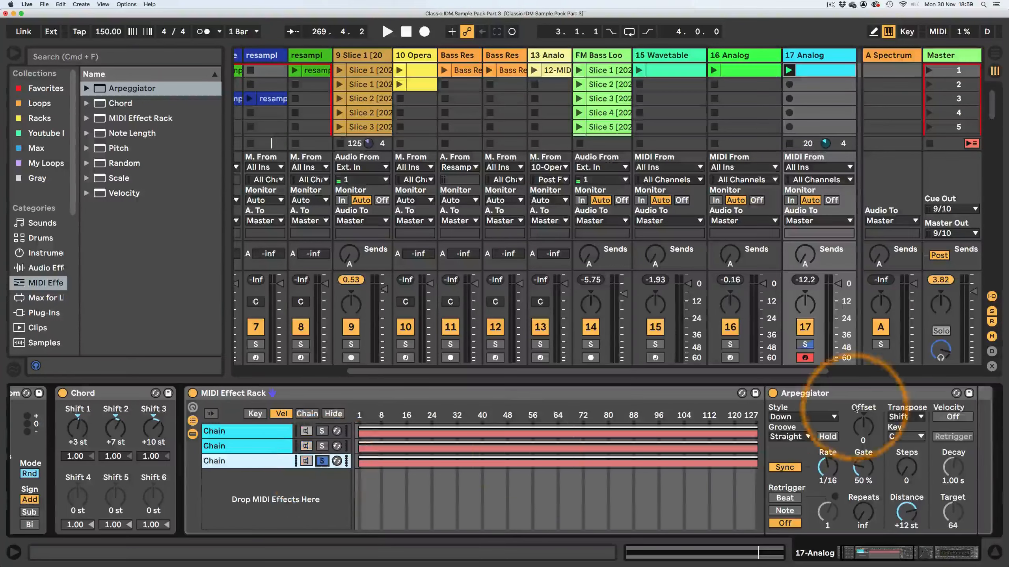
{"action": "left_click", "coordinate": [789, 418]}
{"action": "left_click", "coordinate": [787, 284]}
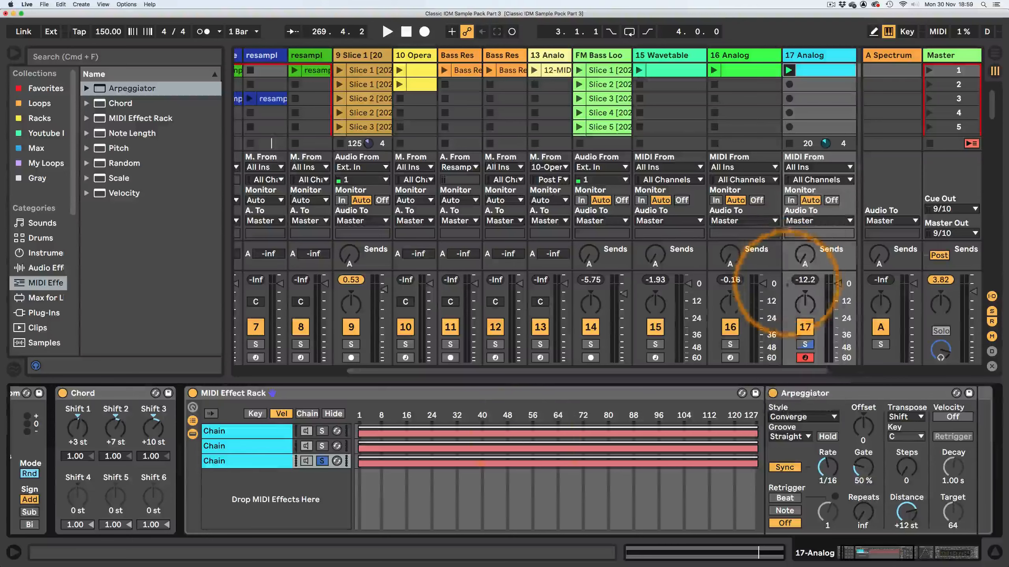
Step: Duplicate the third chain and set the fourth chain's Arpeggiator style to Diverge
{"action": "left_click", "coordinate": [235, 463]}
{"action": "key", "text": "super+d"}
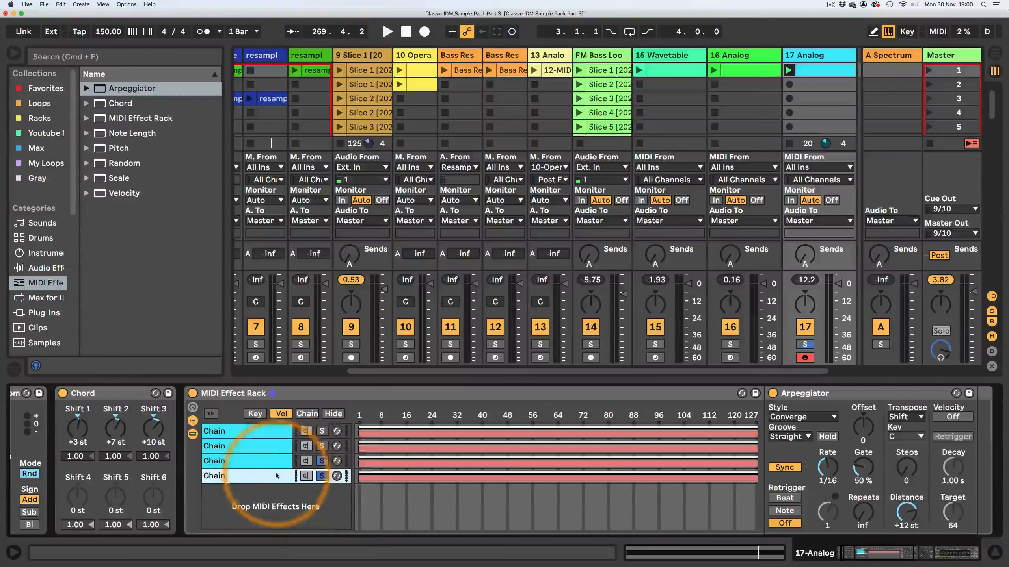
{"action": "left_click", "coordinate": [535, 473]}
{"action": "left_click", "coordinate": [788, 417]}
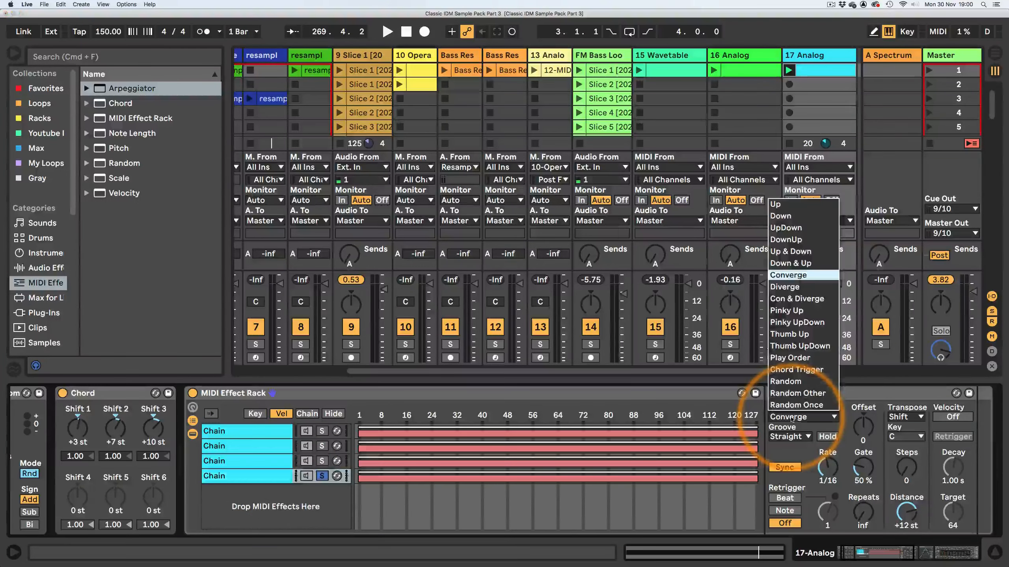
{"action": "left_click", "coordinate": [781, 287]}
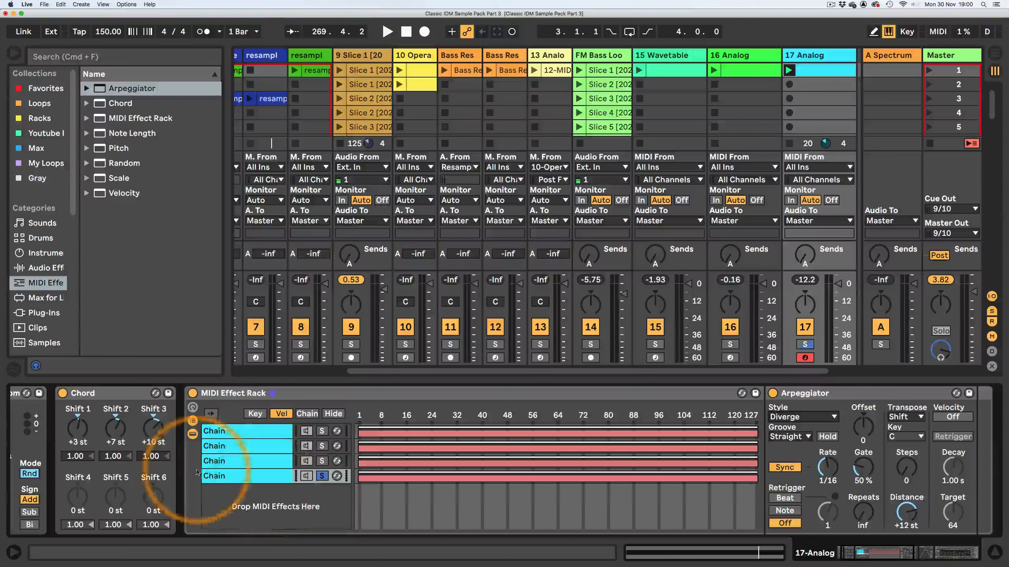
Step: Duplicate the fourth chain and set the fifth chain's Arpeggiator style to Pinky UpDown
{"action": "left_click", "coordinate": [253, 477]}
{"action": "key", "text": "super+d"}
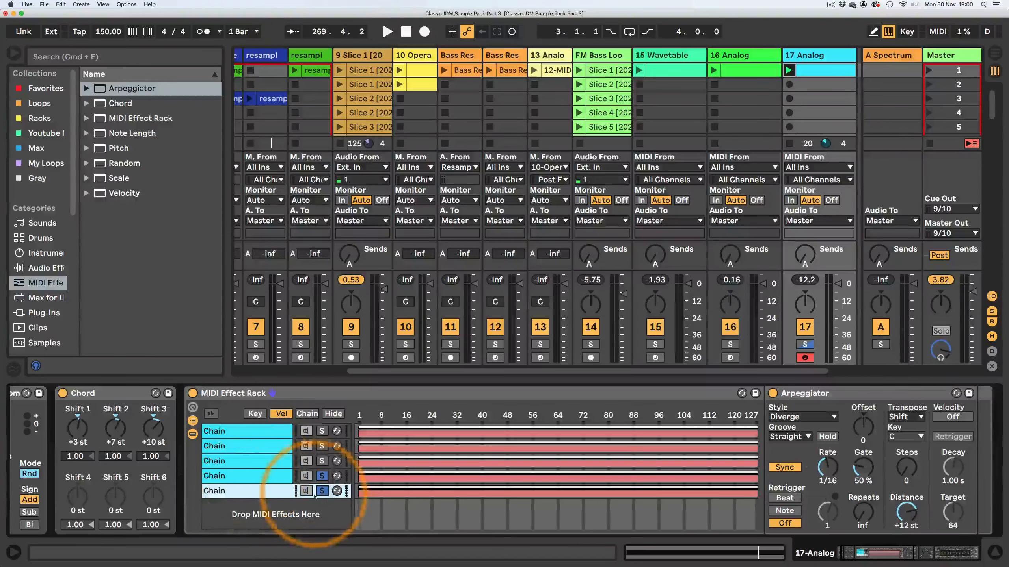
{"action": "left_click", "coordinate": [444, 501]}
{"action": "left_click", "coordinate": [795, 417]}
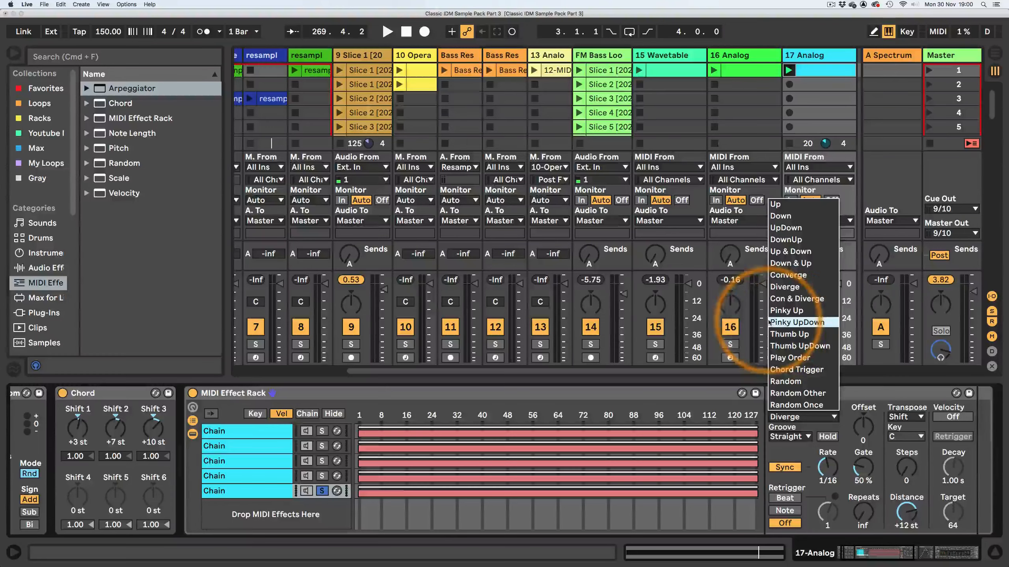
{"action": "left_click", "coordinate": [786, 324]}
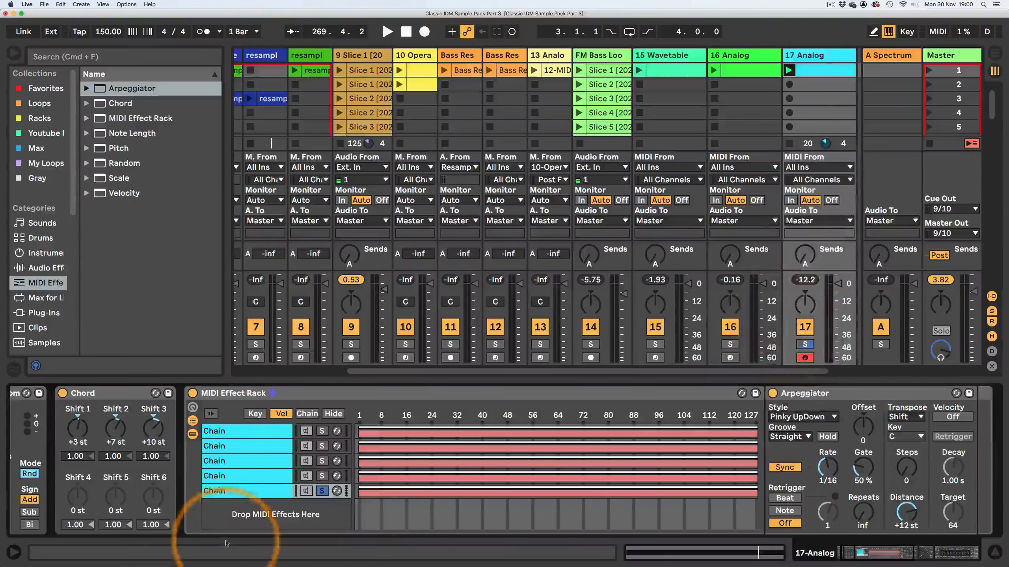
Step: Distribute the velocity ranges of all five chains in the MIDI Effect Rack equally
{"action": "left_click", "coordinate": [257, 431]}
{"action": "left_click", "coordinate": [249, 491], "text": "shift"}
{"action": "right_click", "coordinate": [251, 492]}
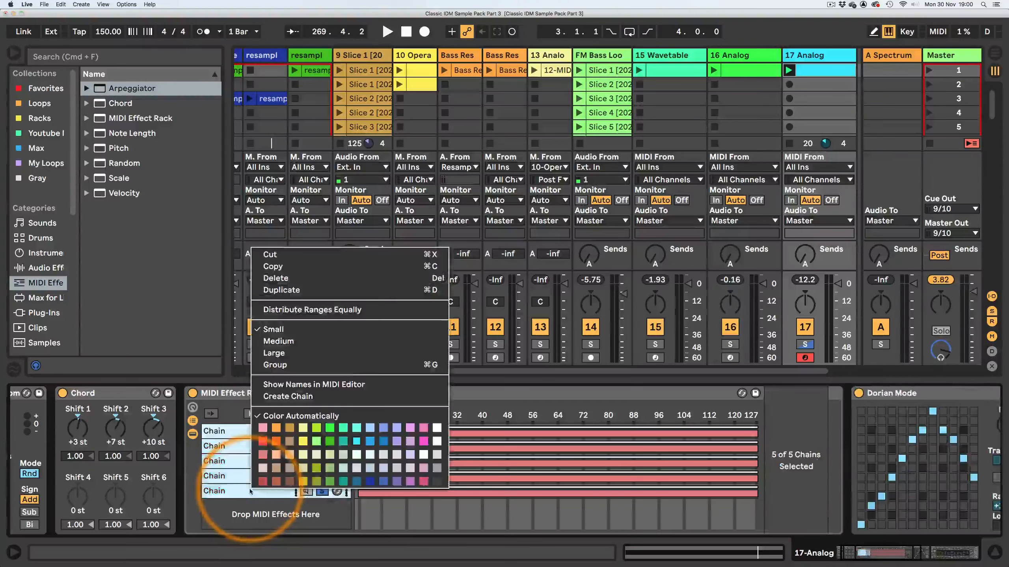
{"action": "left_click", "coordinate": [312, 310]}
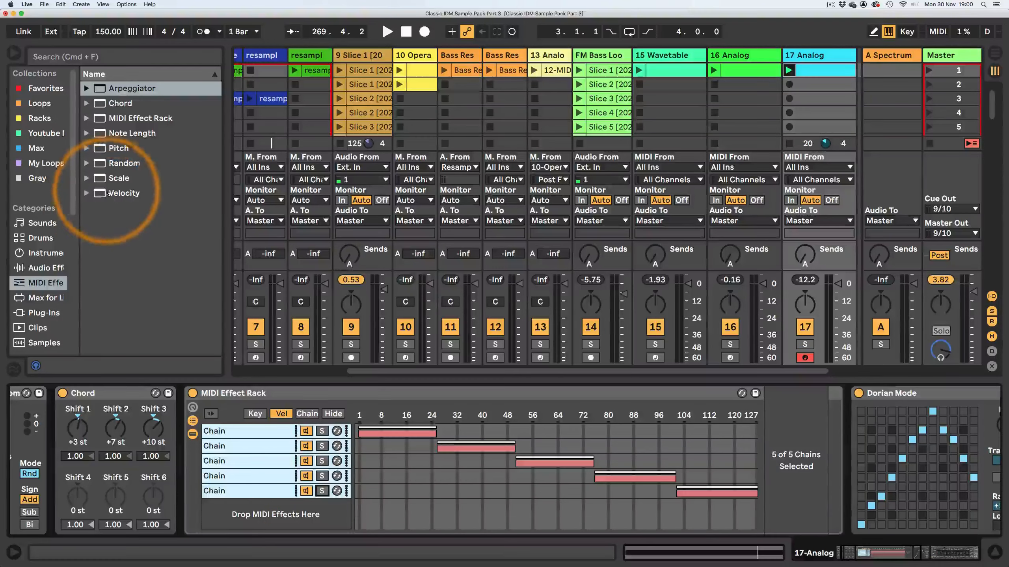
Step: Insert a Velocity effect between Chord and the MIDI Effect Rack, and check the 17 Analog clip's notes
{"action": "left_click_drag", "start_coordinate": [124, 193], "coordinate": [151, 417]}
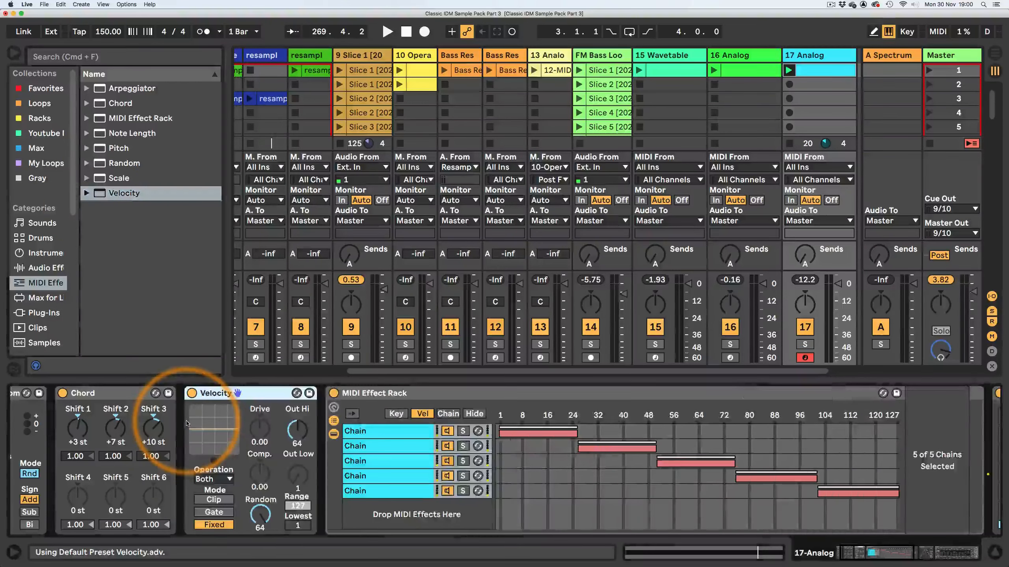
{"action": "left_click", "coordinate": [811, 74]}
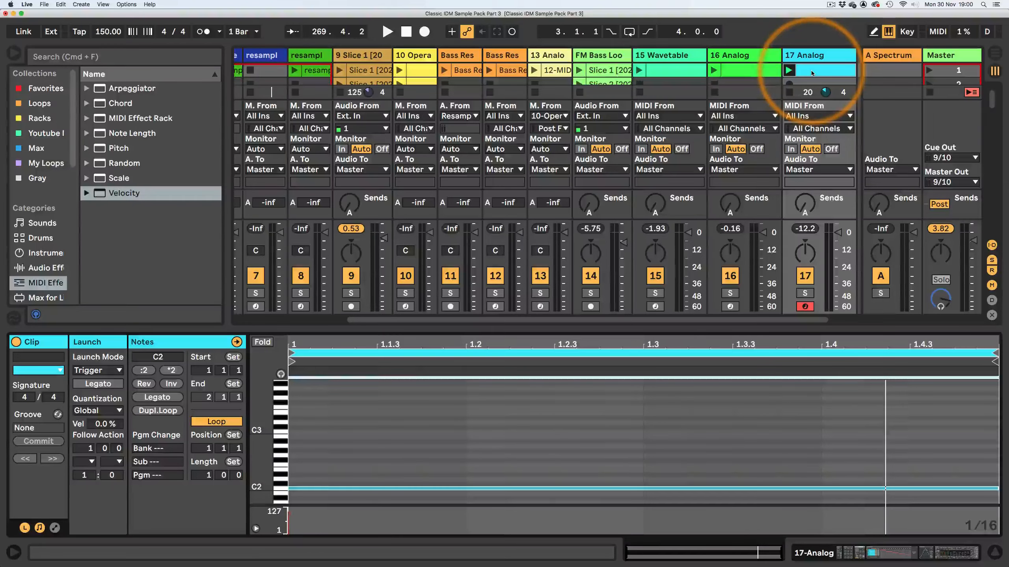
{"action": "left_click", "coordinate": [822, 553]}
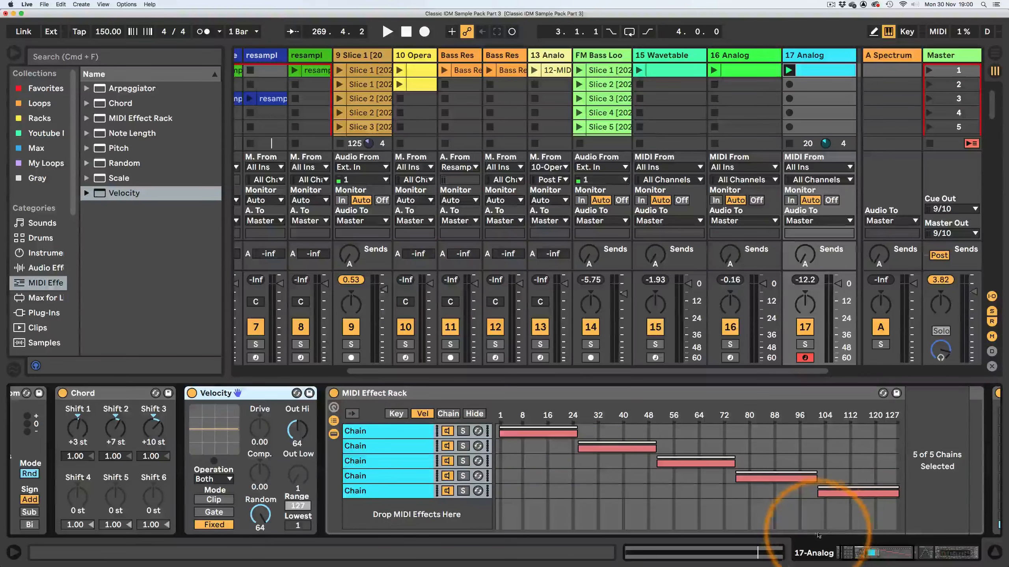
{"action": "left_click_drag", "start_coordinate": [868, 559], "coordinate": [862, 558]}
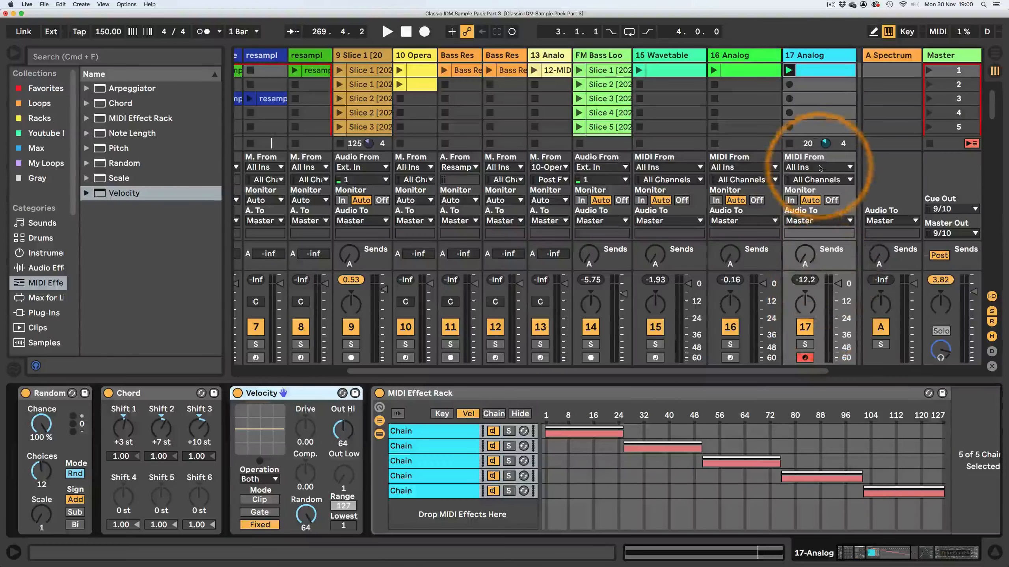
Step: Play the 17 Analog clip and watch the velocity switching across the chains with the first chain's Arpeggiator shown
{"action": "left_click", "coordinate": [788, 70]}
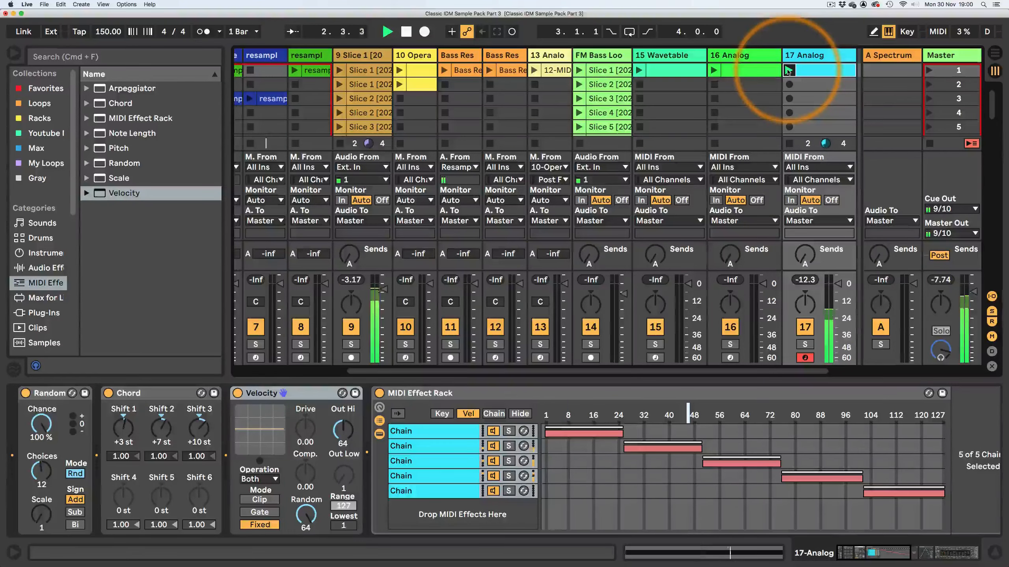
{"action": "left_click", "coordinate": [425, 435]}
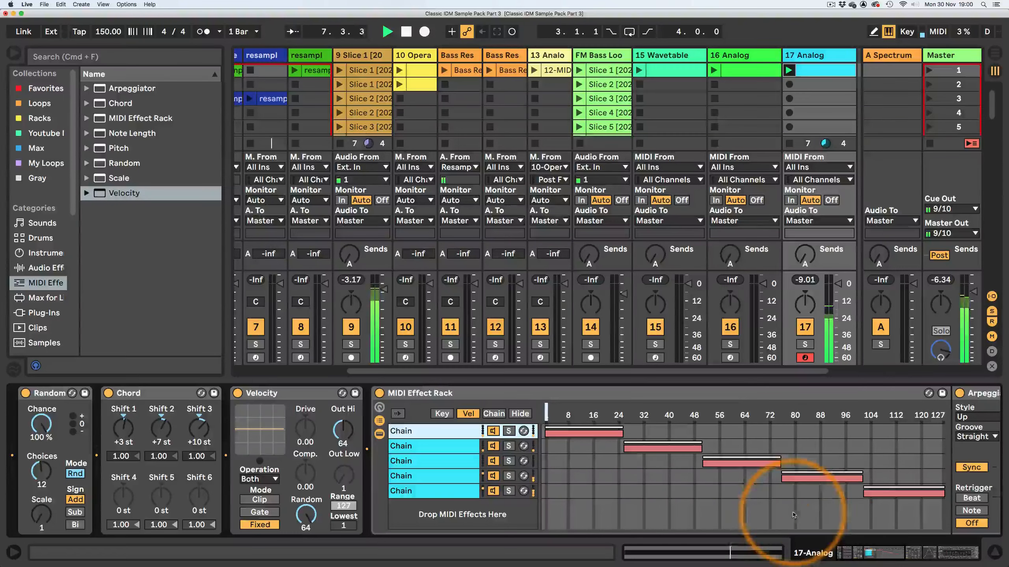
{"action": "left_click_drag", "start_coordinate": [869, 553], "coordinate": [895, 560]}
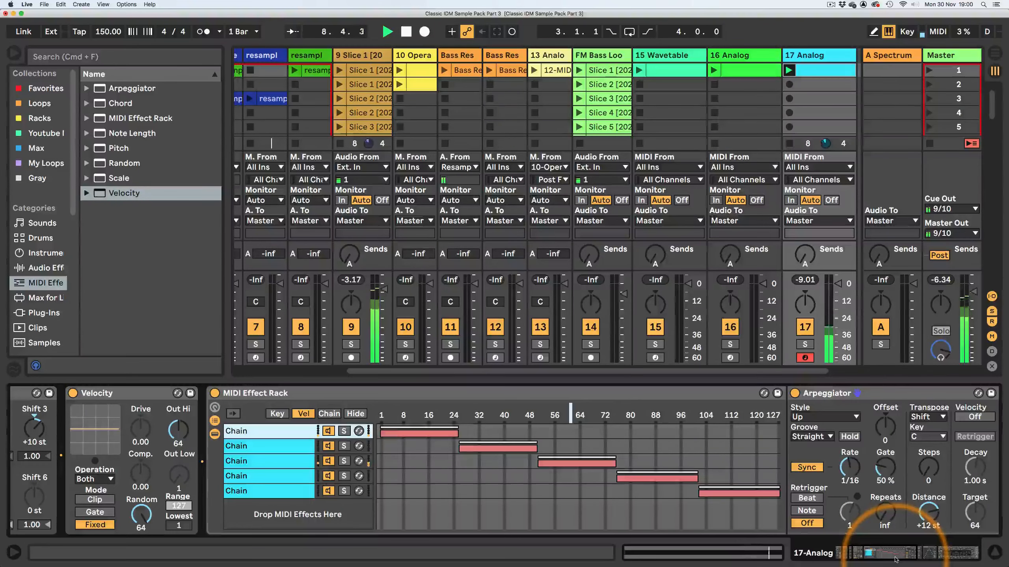
{"action": "left_click_drag", "start_coordinate": [891, 557], "coordinate": [858, 559]}
Step: Try moving Chord ahead of Random on the 17 Analog track and play back the track
{"action": "left_click", "coordinate": [137, 394]}
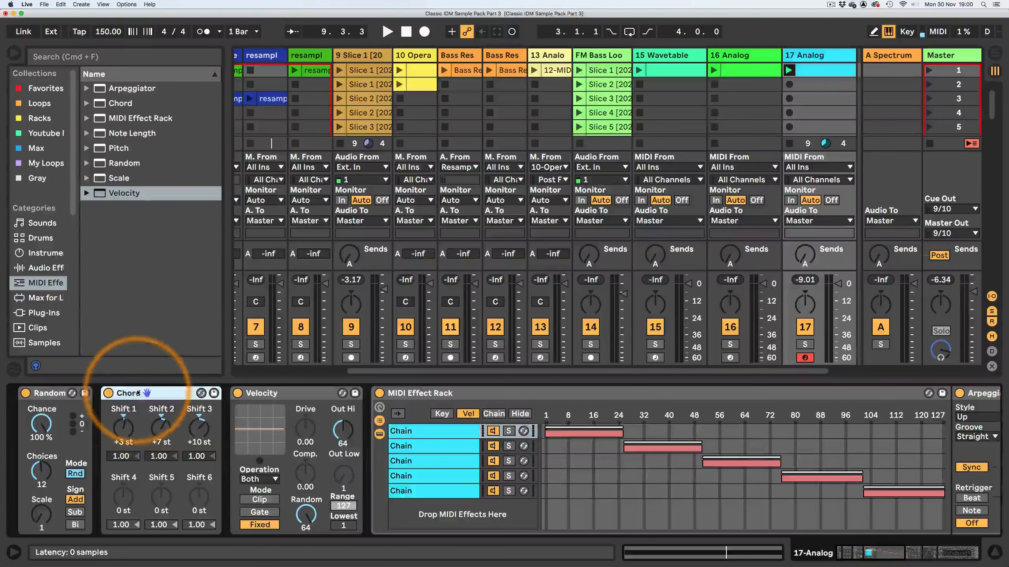
{"action": "key", "text": "space"}
{"action": "left_click_drag", "start_coordinate": [140, 393], "coordinate": [44, 444]}
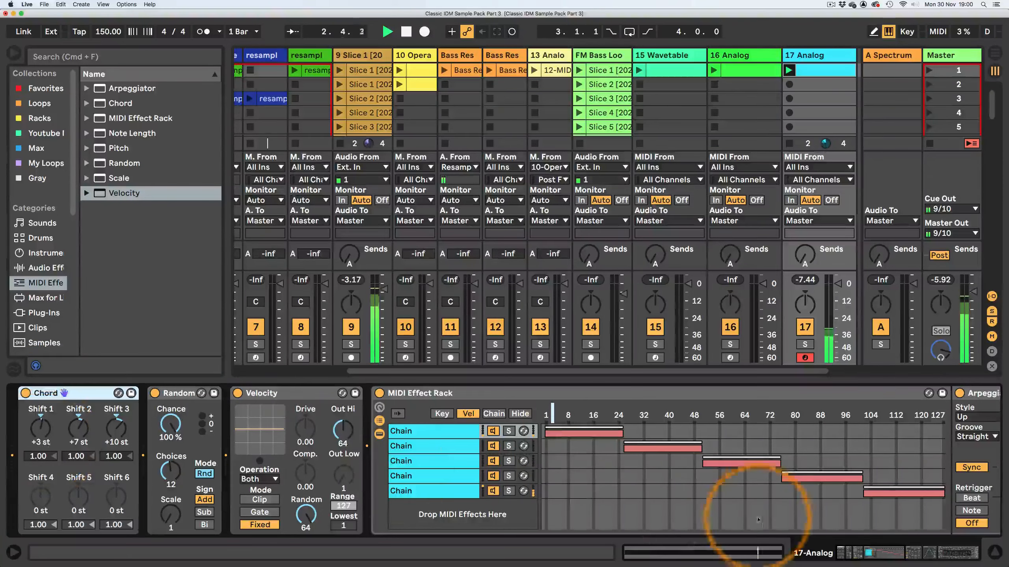
{"action": "left_click_drag", "start_coordinate": [874, 553], "coordinate": [916, 557]}
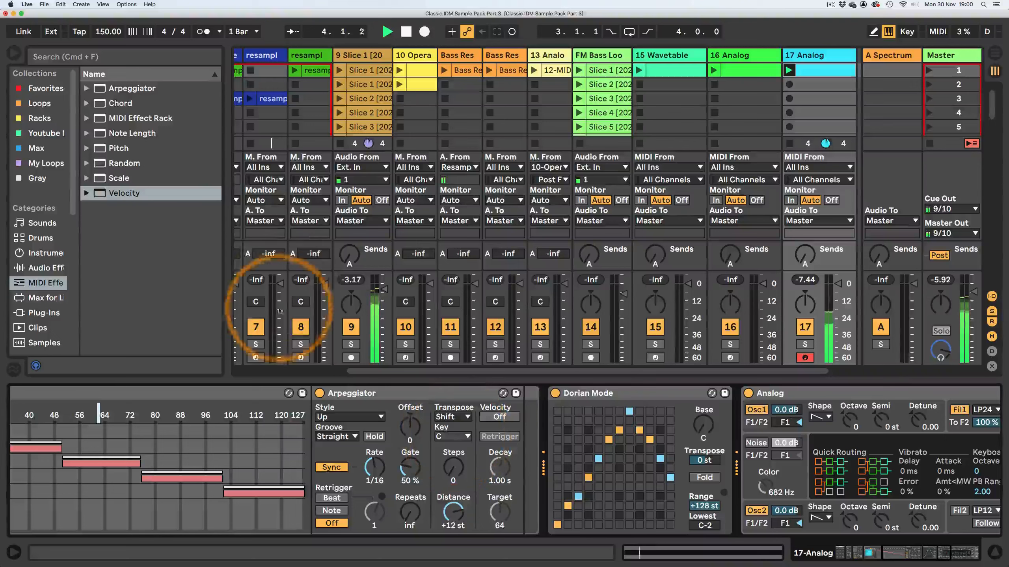
Step: Insert a second Velocity effect between the MIDI Effect Rack and Dorian Mode, and play back the track
{"action": "key", "text": "space"}
{"action": "left_click_drag", "start_coordinate": [97, 194], "coordinate": [561, 428]}
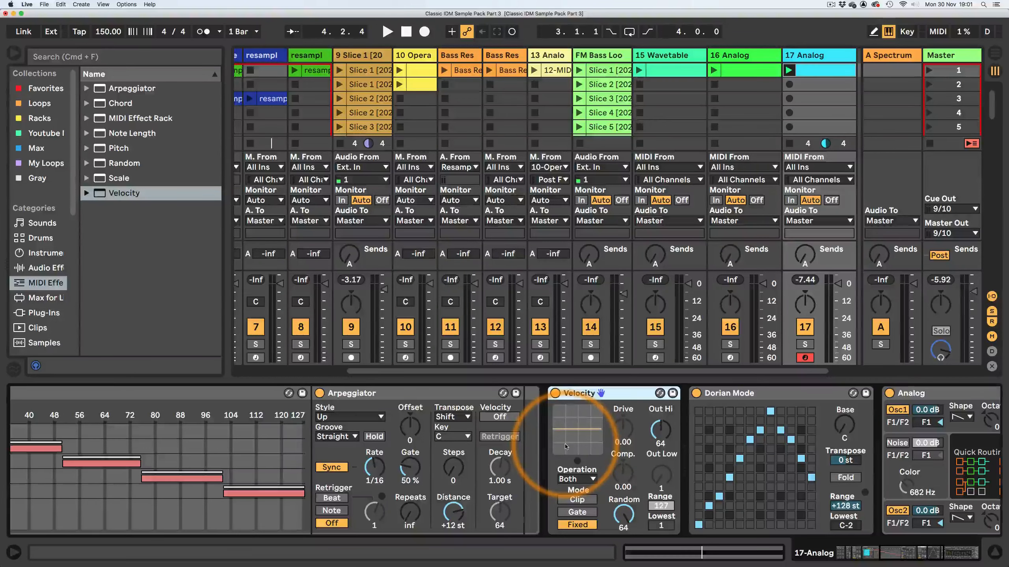
{"action": "key", "text": "space"}
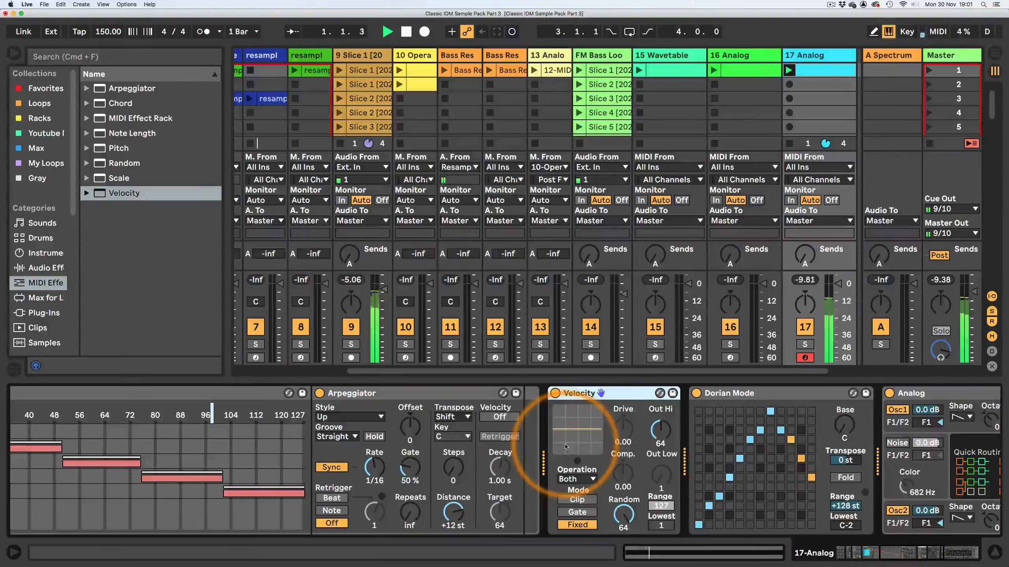
{"action": "left_click", "coordinate": [568, 417]}
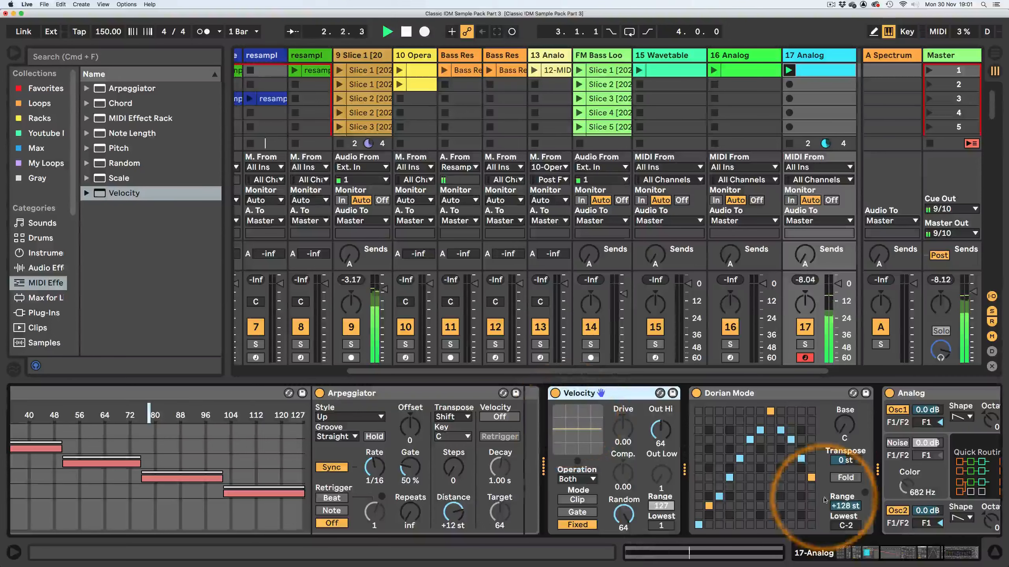
Step: Move Chord between the first Velocity effect and the MIDI Effect Rack, and set its Shift 4 to +13 st
{"action": "left_click_drag", "start_coordinate": [894, 563], "coordinate": [861, 561]}
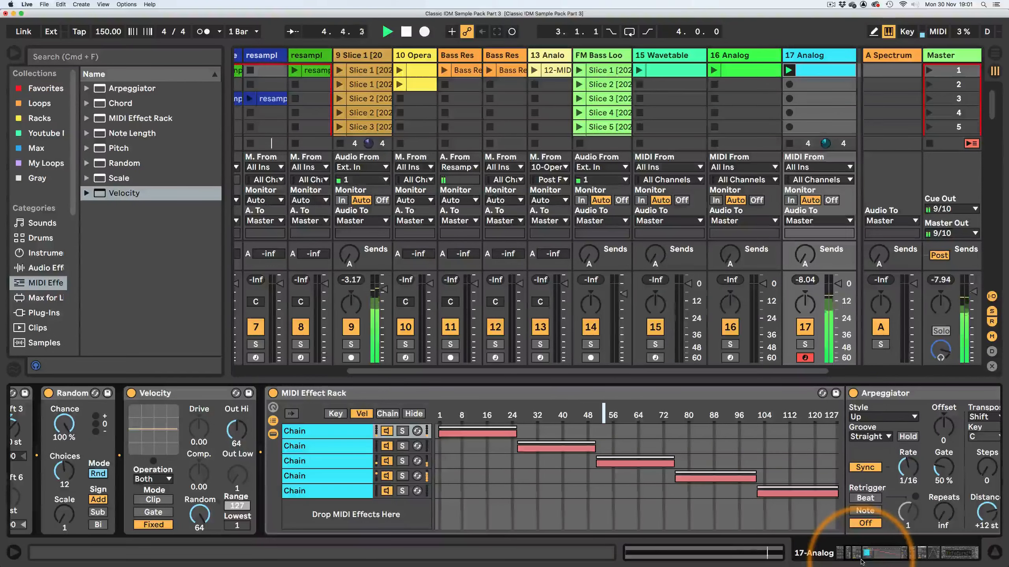
{"action": "left_click_drag", "start_coordinate": [861, 562], "coordinate": [854, 562]}
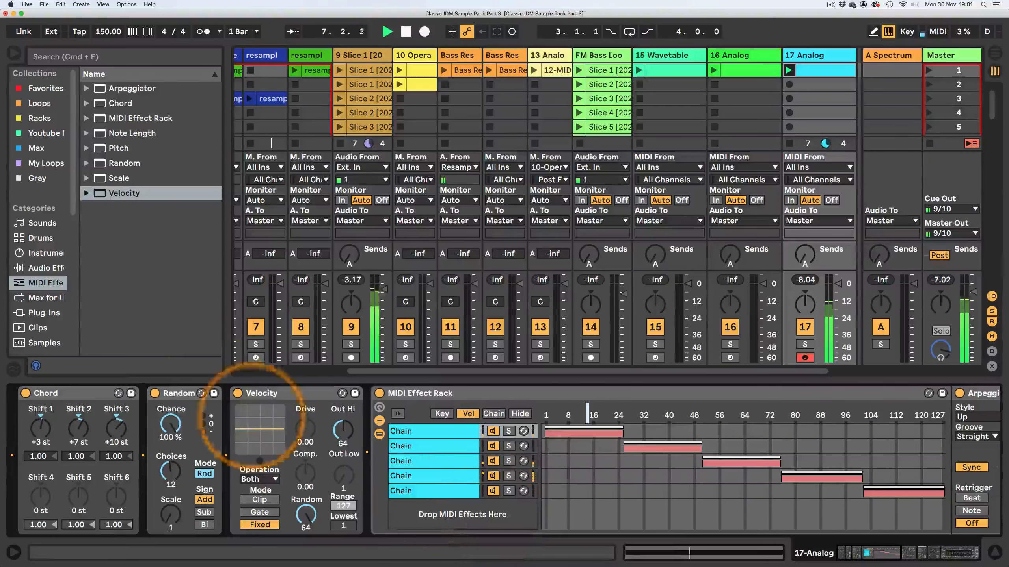
{"action": "left_click_drag", "start_coordinate": [64, 395], "coordinate": [311, 457]}
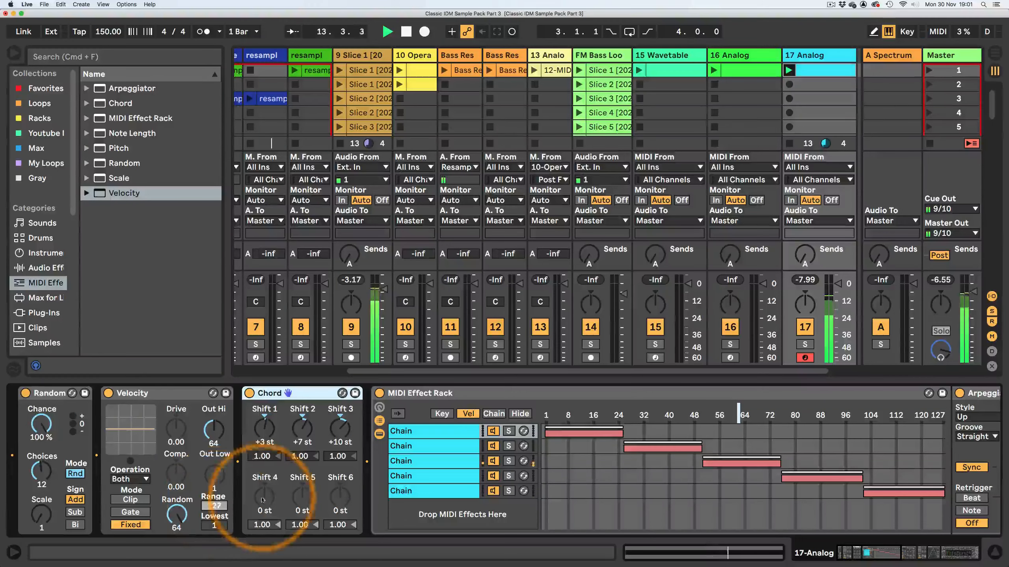
{"action": "left_click_drag", "start_coordinate": [264, 498], "coordinate": [264, 489]}
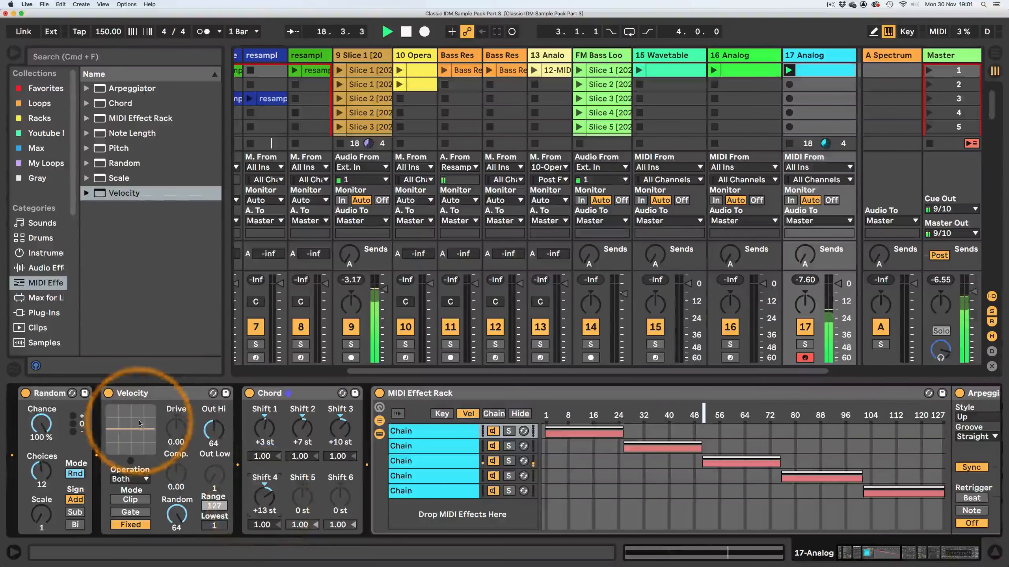
Step: Insert a Note Length effect between the MIDI Effect Rack and the second Velocity effect
{"action": "left_click_drag", "start_coordinate": [845, 550], "coordinate": [928, 559]}
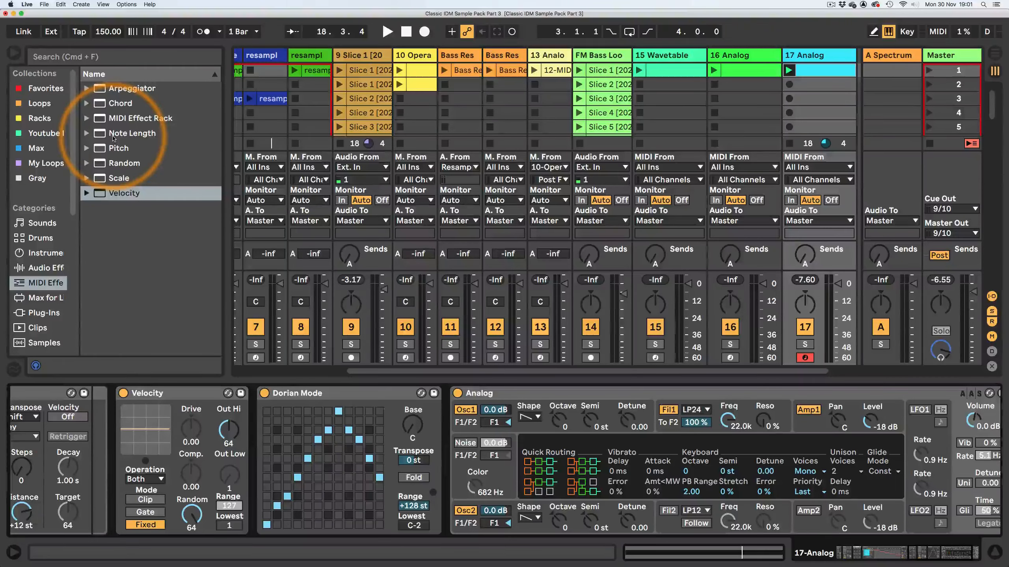
{"action": "left_click", "coordinate": [901, 553]}
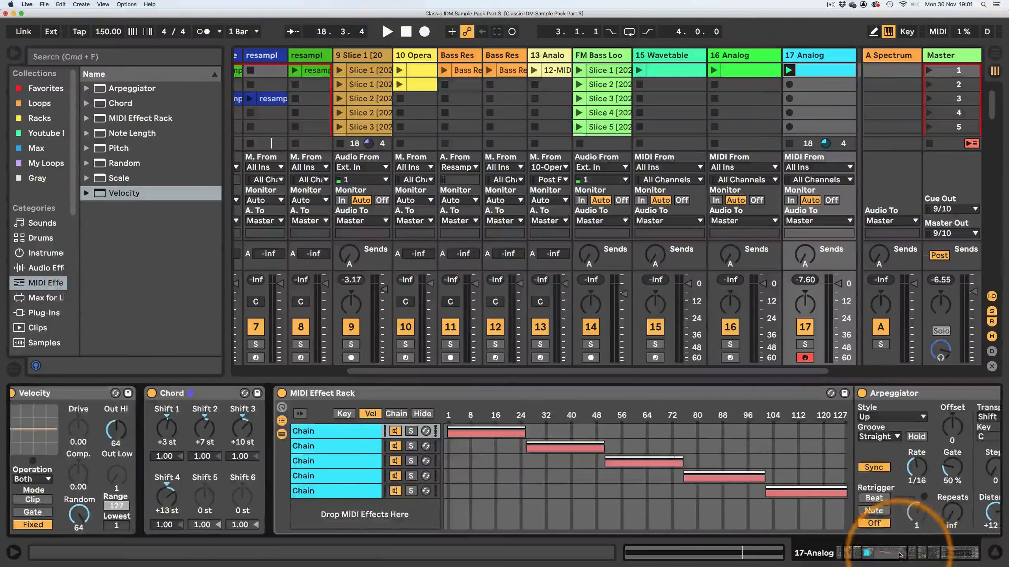
{"action": "left_click", "coordinate": [218, 180]}
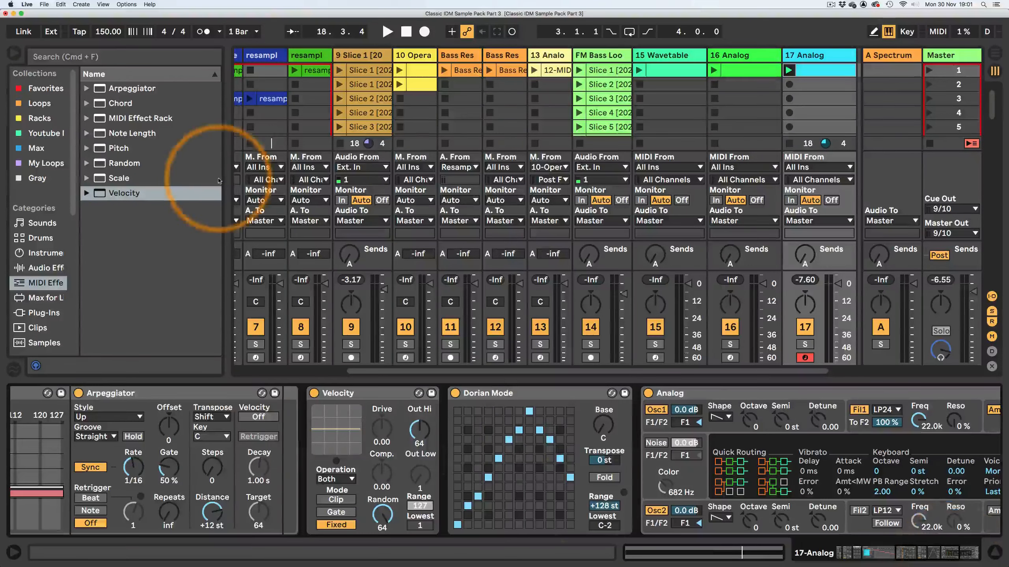
{"action": "left_click_drag", "start_coordinate": [95, 133], "coordinate": [315, 424]}
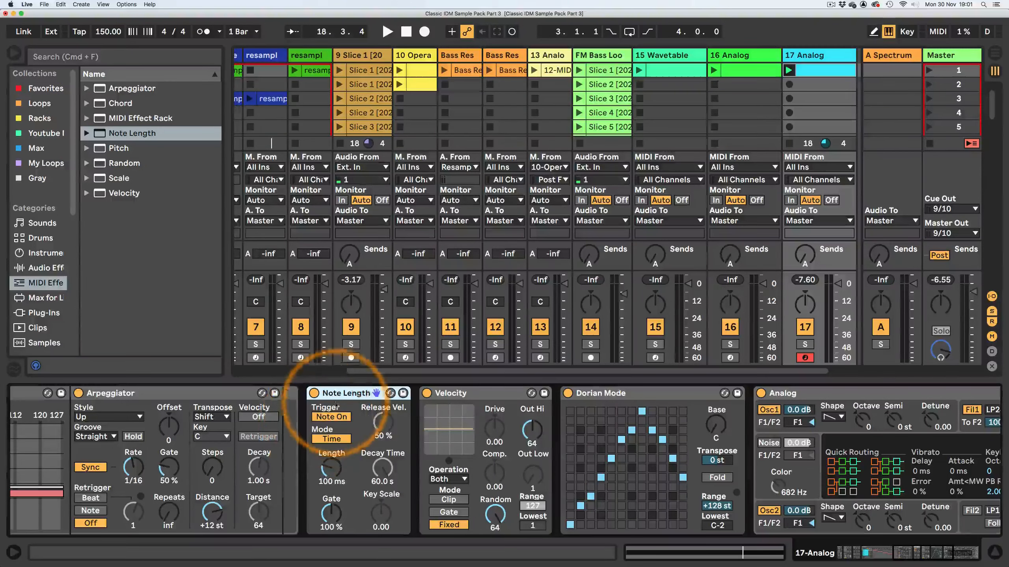
Step: Move Note Length behind Dorian Mode, switch its mode to Sync at 1/16, and play back the track
{"action": "left_click_drag", "start_coordinate": [350, 394], "coordinate": [699, 435]}
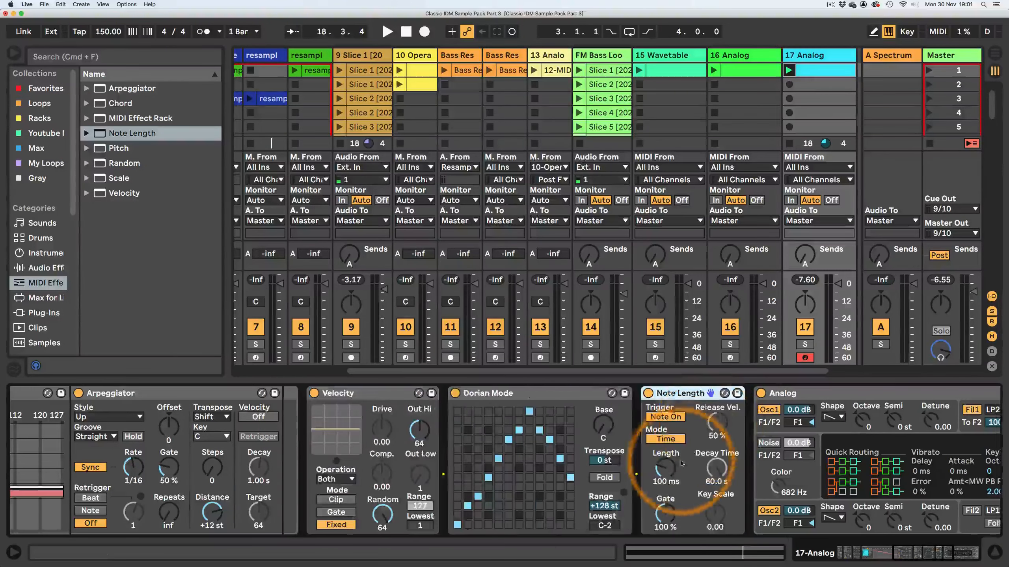
{"action": "left_click", "coordinate": [665, 439]}
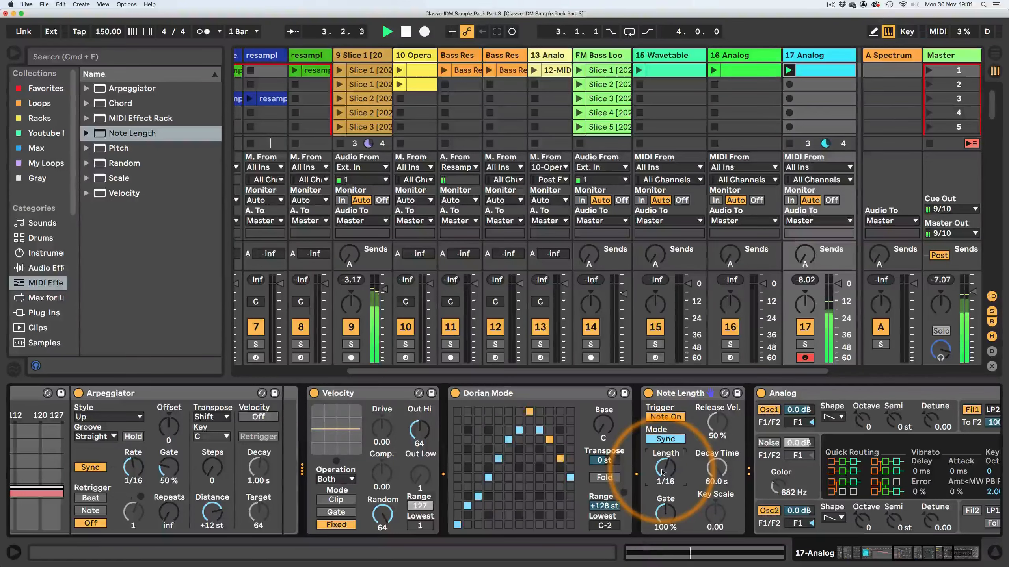
{"action": "key", "text": "space"}
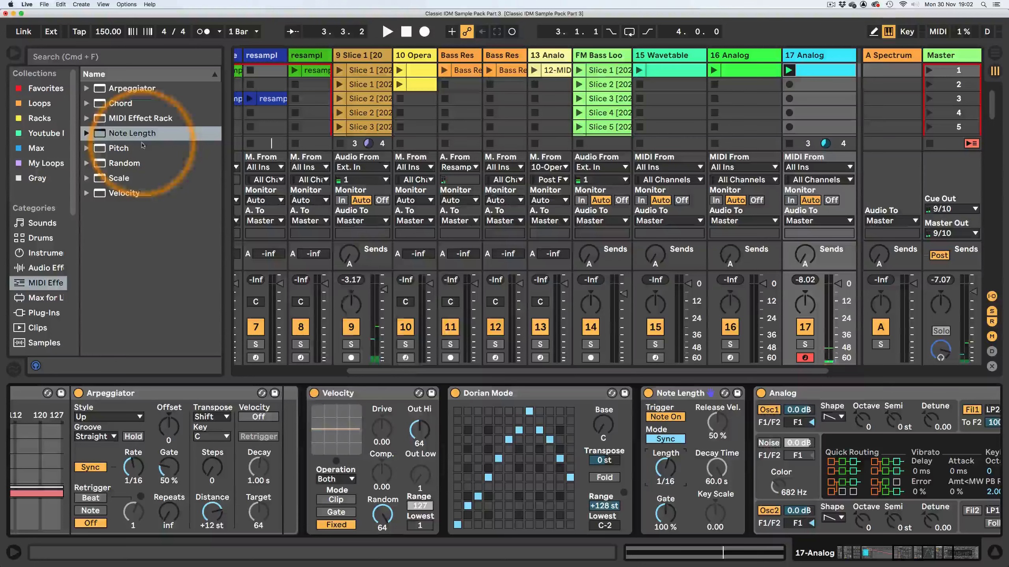
Step: Move the second Velocity effect behind Note Length and insert the Probability Rack preset between Dorian Mode and Note Length
{"action": "left_click_drag", "start_coordinate": [346, 392], "coordinate": [500, 388]}
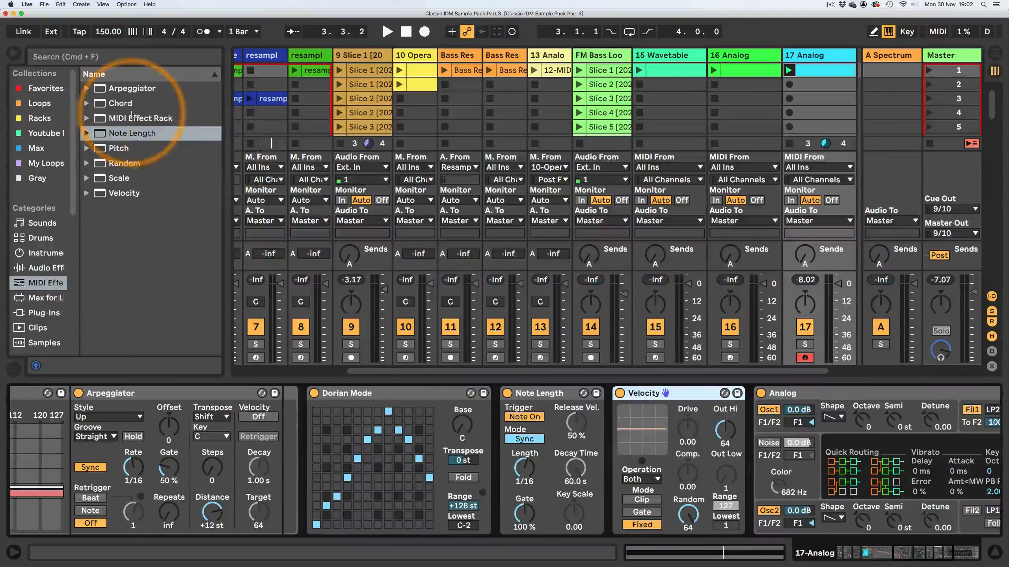
{"action": "left_click", "coordinate": [107, 119]}
{"action": "left_click_drag", "start_coordinate": [151, 178], "coordinate": [489, 416]}
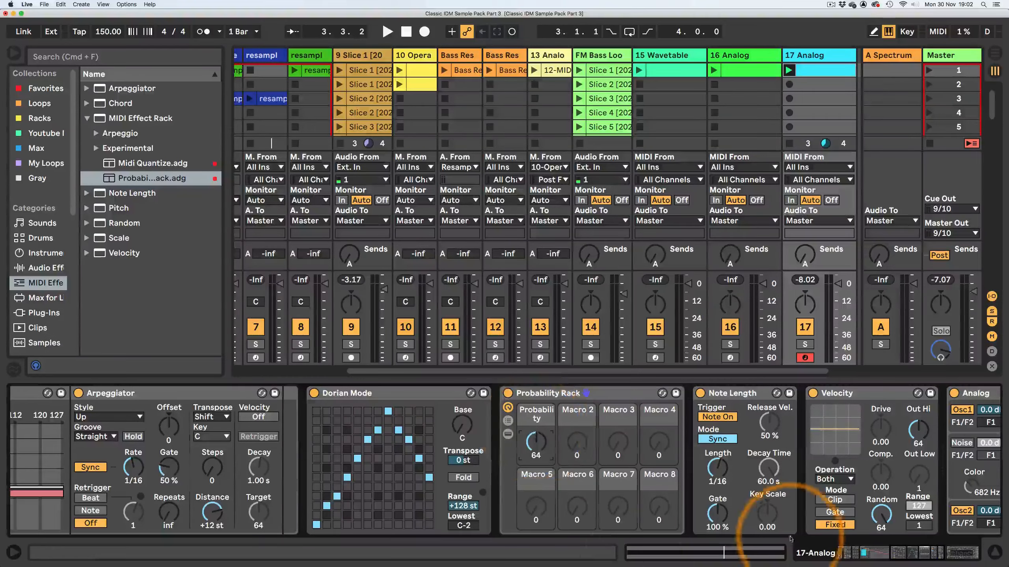
Step: Examine the order of all devices in the 17 Analog track's chain, from Random through to the Analog synth
{"action": "left_click_drag", "start_coordinate": [912, 553], "coordinate": [936, 550]}
{"action": "left_click_drag", "start_coordinate": [863, 552], "coordinate": [885, 555]}
{"action": "right_click", "coordinate": [889, 556]}
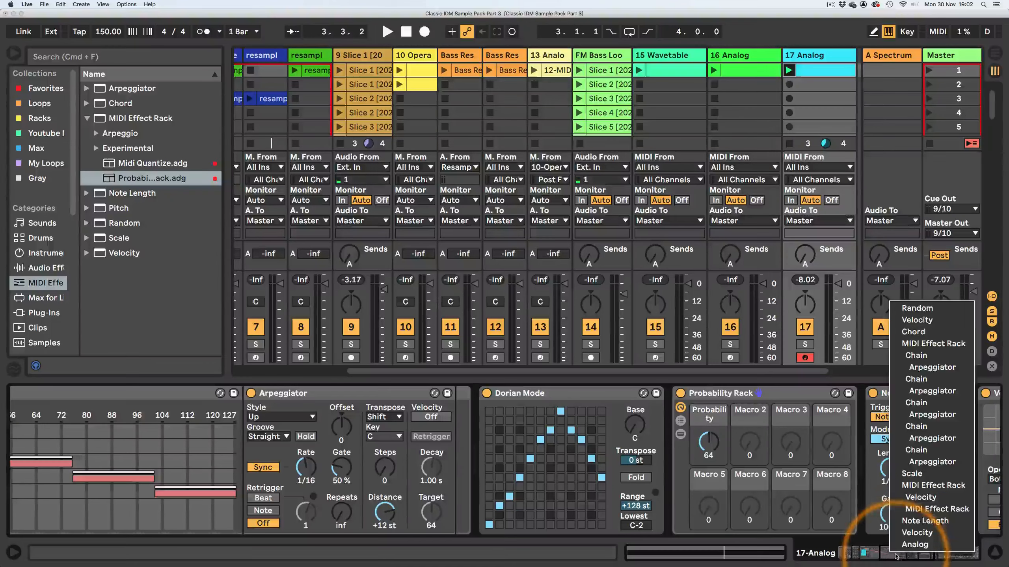
{"action": "left_click", "coordinate": [876, 554]}
{"action": "right_click", "coordinate": [901, 555]}
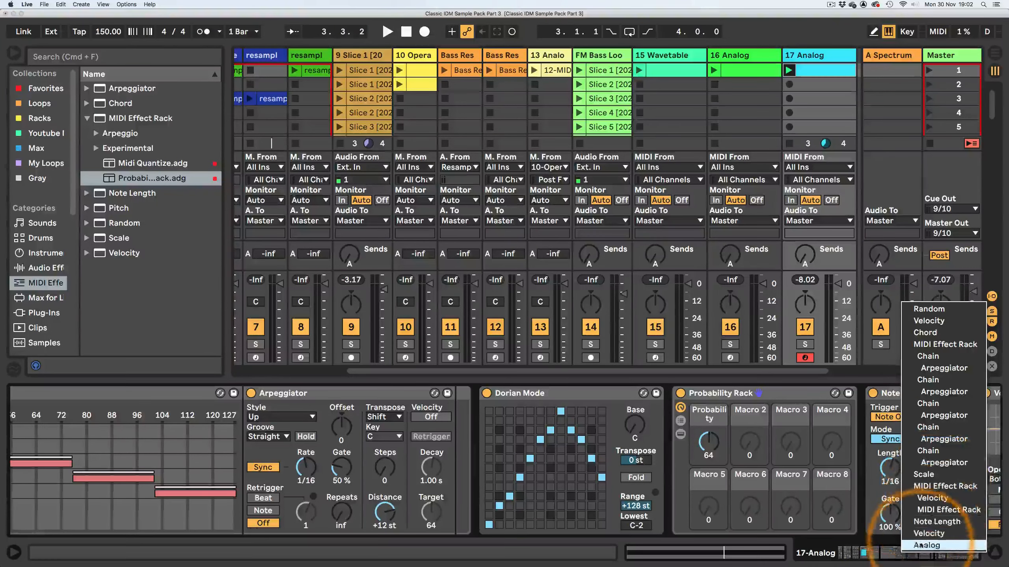
{"action": "left_click", "coordinate": [925, 475]}
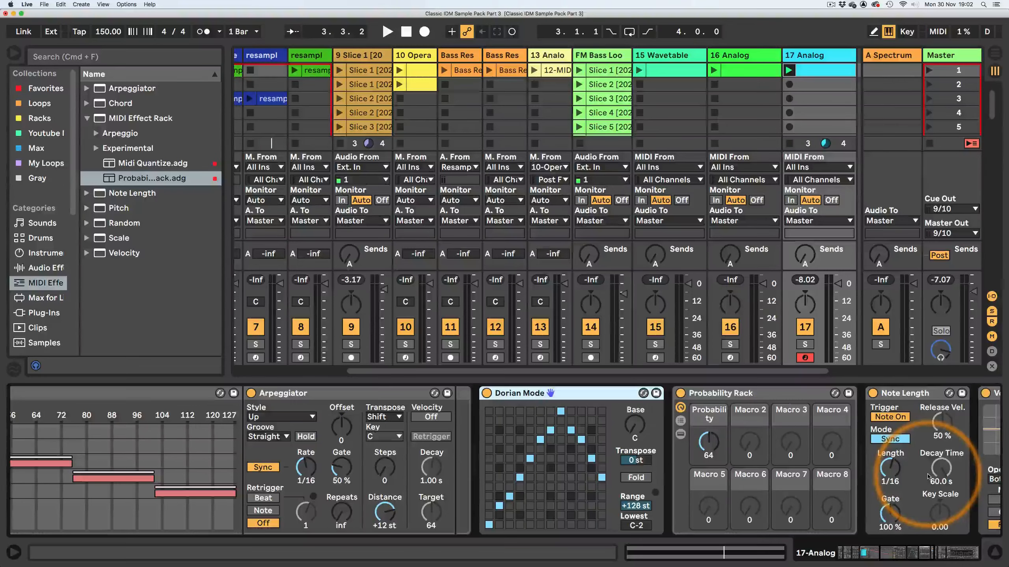
{"action": "left_click", "coordinate": [894, 557]}
{"action": "left_click", "coordinate": [938, 336]}
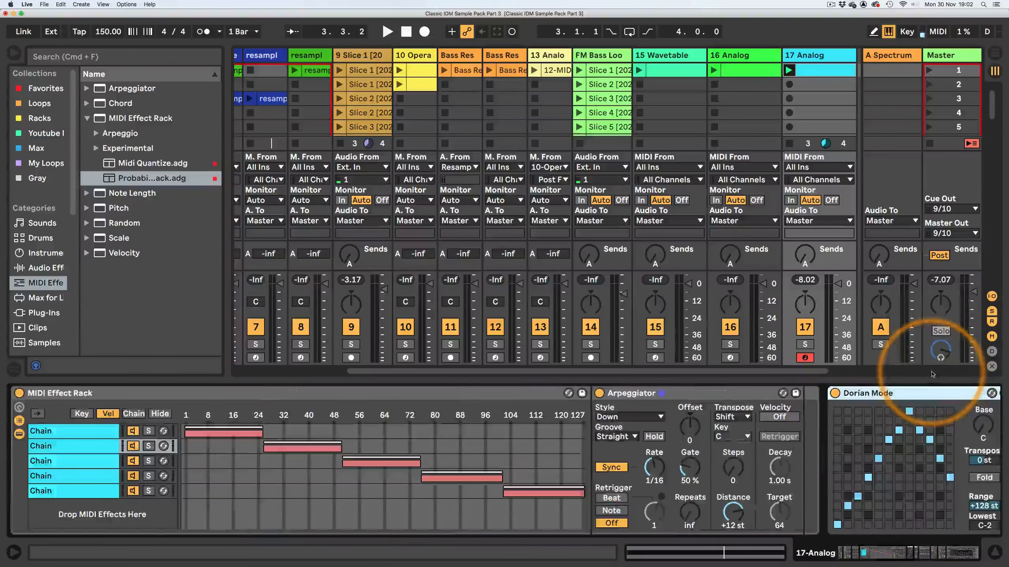
{"action": "left_click", "coordinate": [884, 553]}
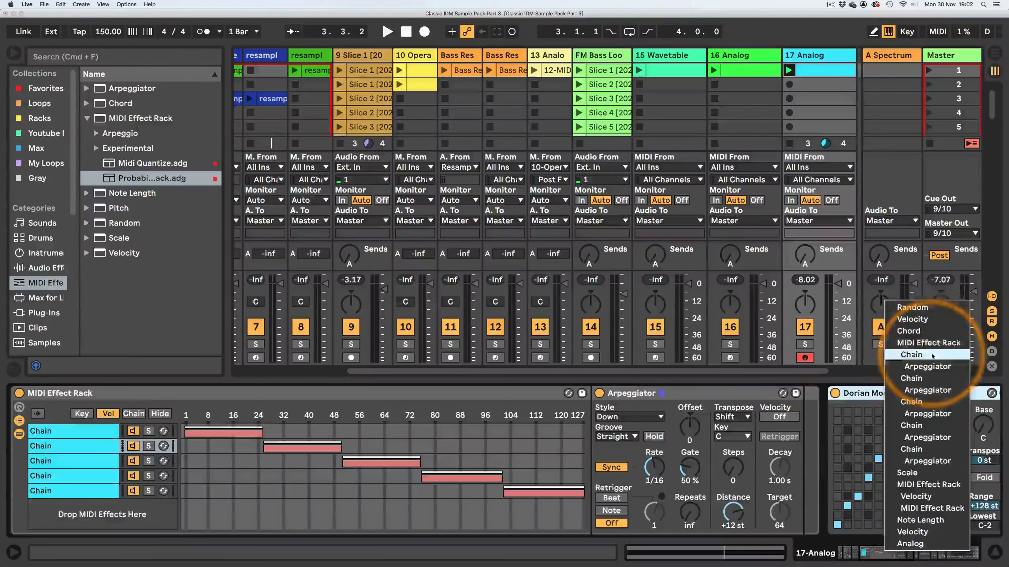
{"action": "left_click", "coordinate": [924, 336]}
{"action": "left_click", "coordinate": [895, 549]}
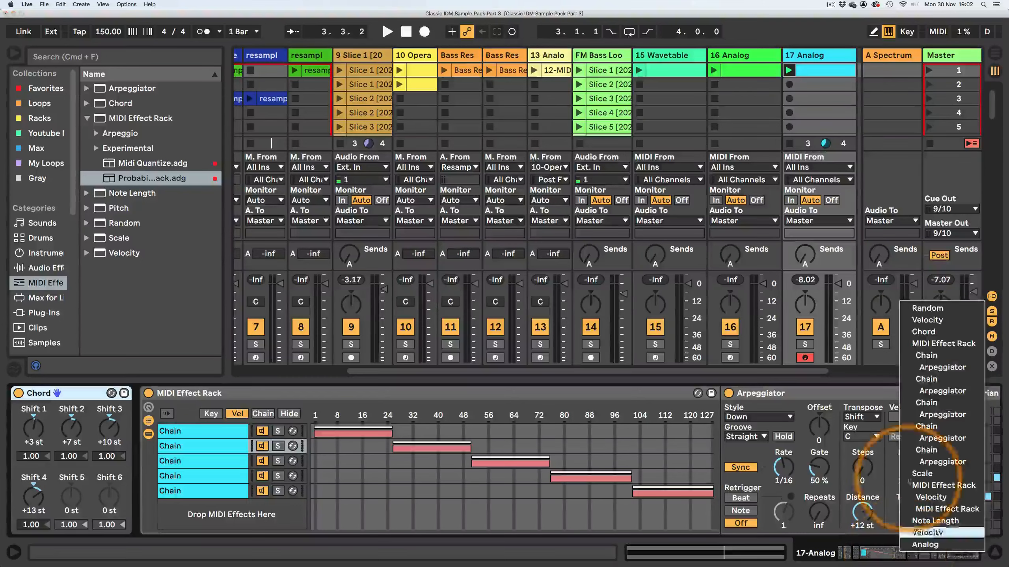
{"action": "left_click", "coordinate": [935, 302]}
{"action": "left_click", "coordinate": [879, 546]}
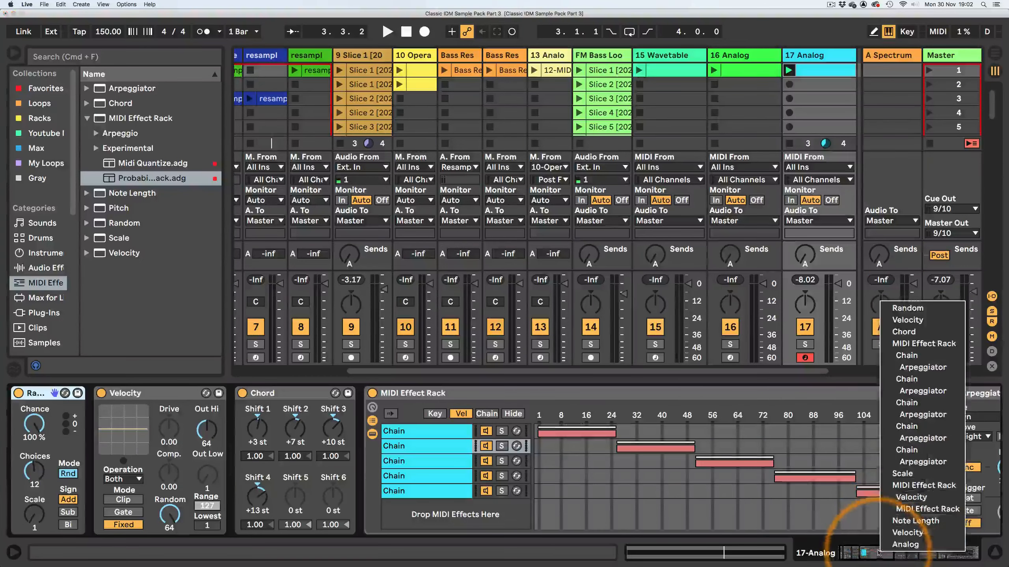
{"action": "left_click", "coordinate": [885, 537]}
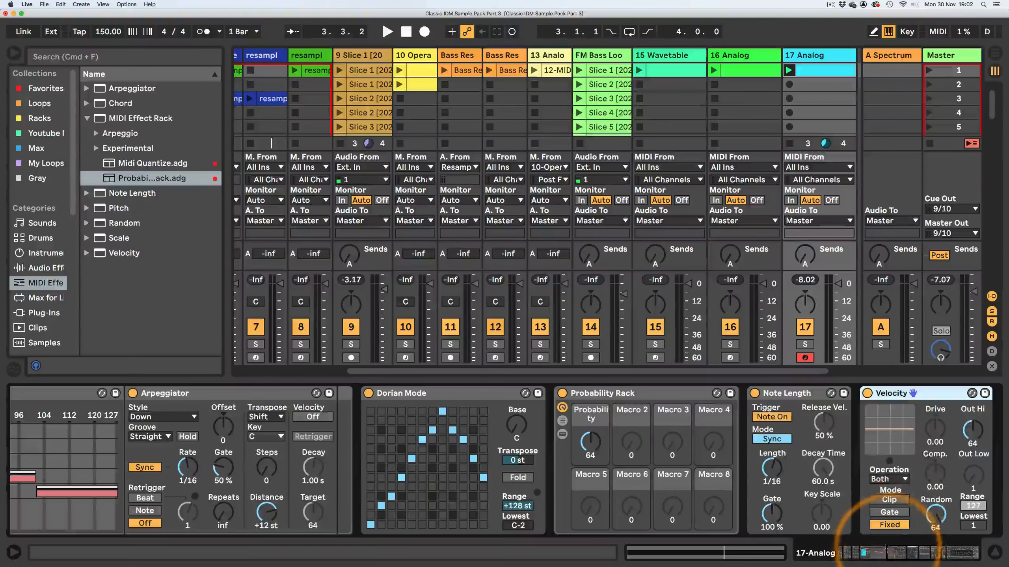
{"action": "left_click", "coordinate": [890, 551]}
{"action": "left_click", "coordinate": [914, 497]}
{"action": "left_click", "coordinate": [910, 559]}
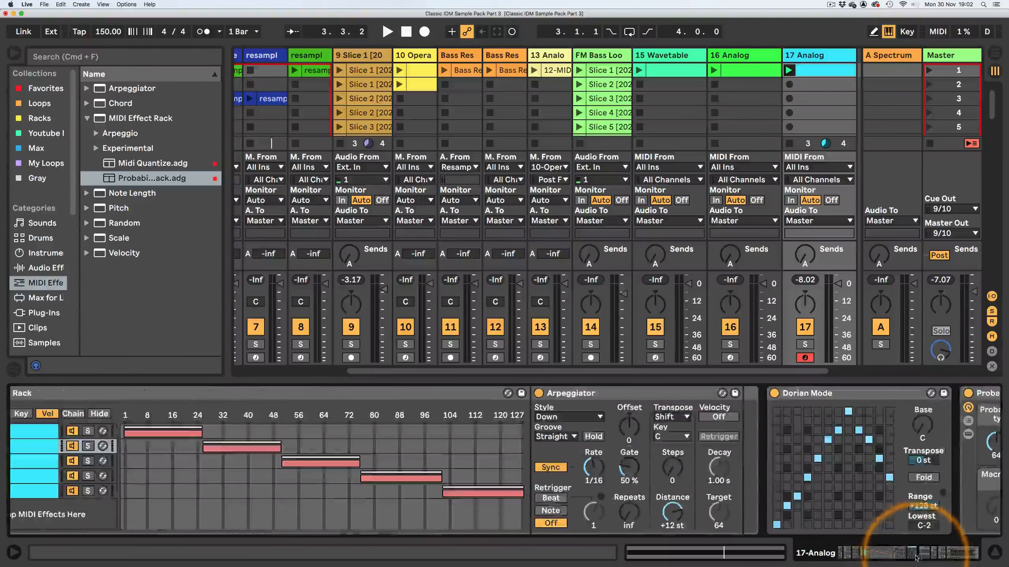
{"action": "left_click", "coordinate": [956, 559]}
{"action": "left_click", "coordinate": [912, 558]}
{"action": "left_click", "coordinate": [957, 558]}
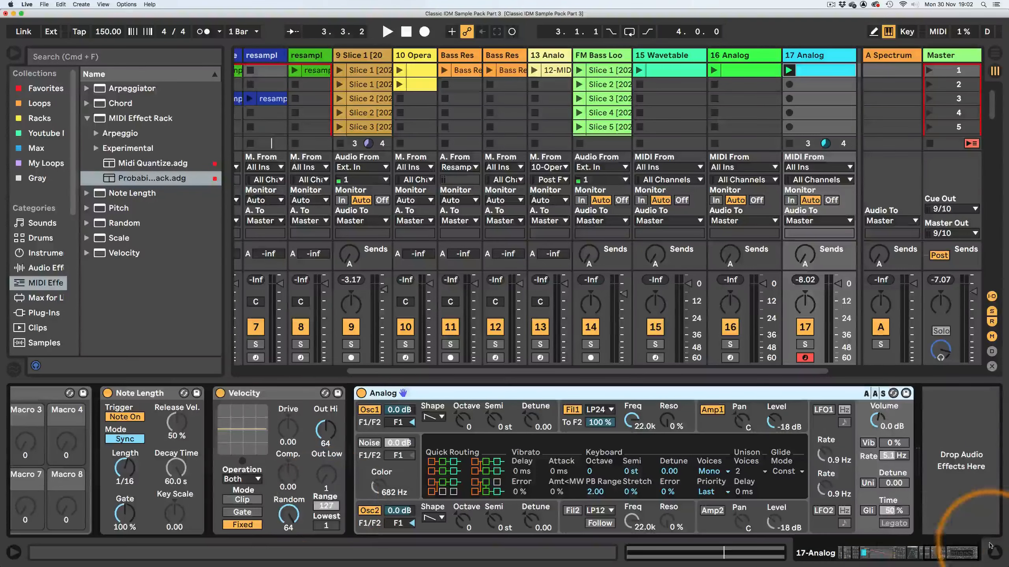
Step: Start playback and reset the second Velocity effect's Random to 0 and Out Hi to 127
{"action": "key", "text": "space"}
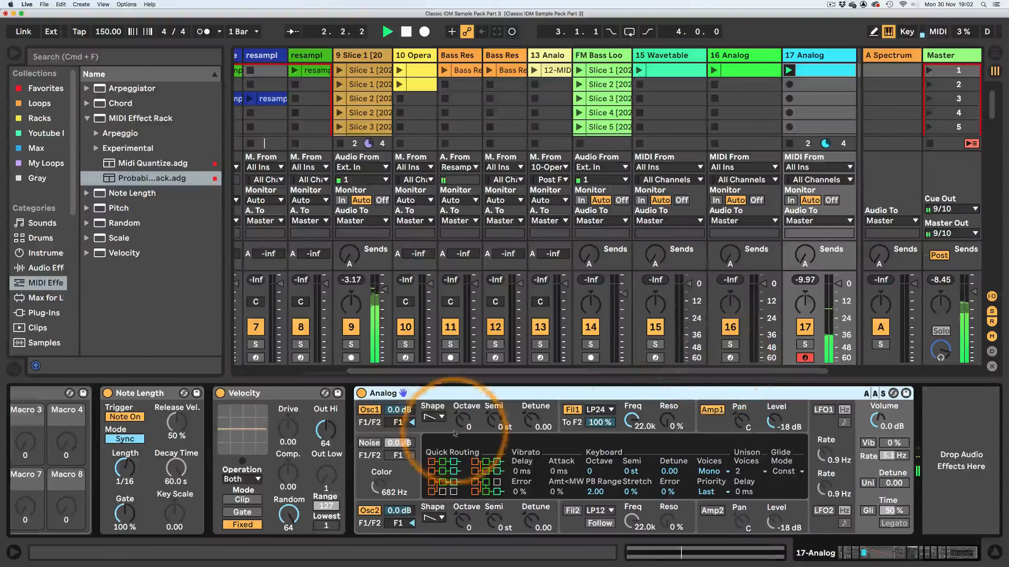
{"action": "double_click", "coordinate": [288, 515]}
{"action": "double_click", "coordinate": [324, 431]}
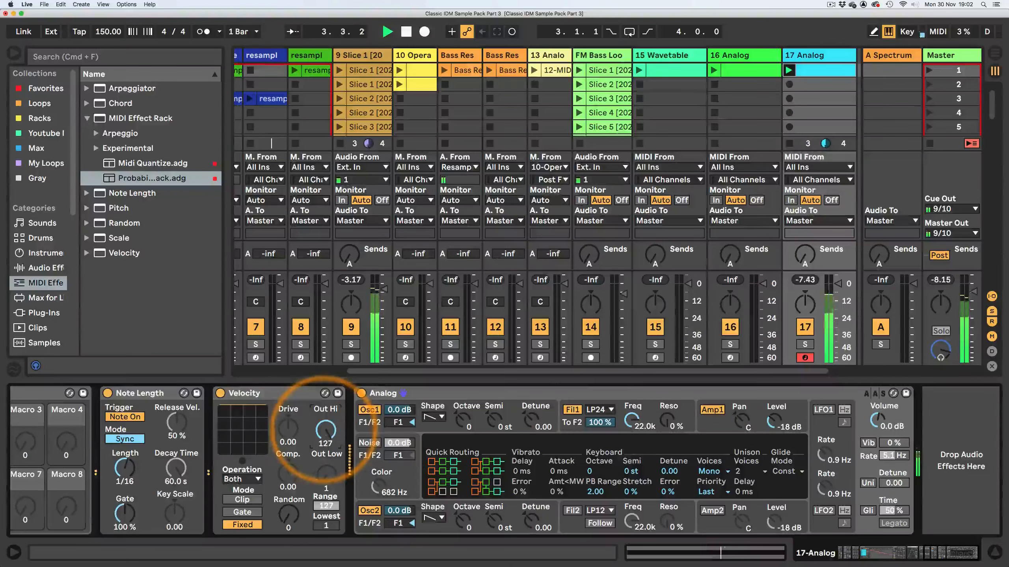
Step: Set Analog's Filter 1 frequency to 201 Hz and resonance to 42%, and enable Glide with a time of 25%
{"action": "left_click", "coordinate": [608, 413]}
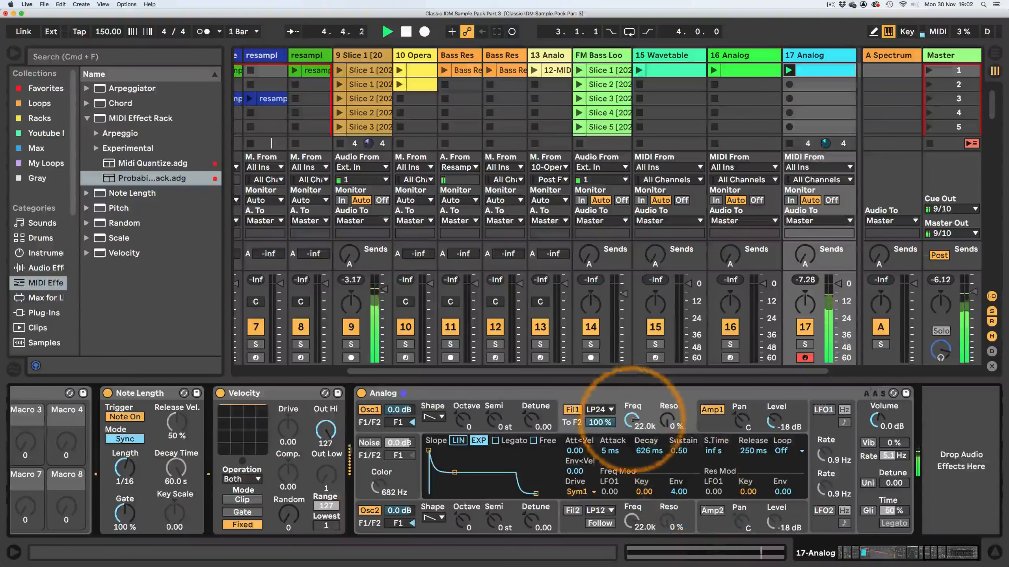
{"action": "left_click_drag", "start_coordinate": [631, 420], "coordinate": [663, 420]}
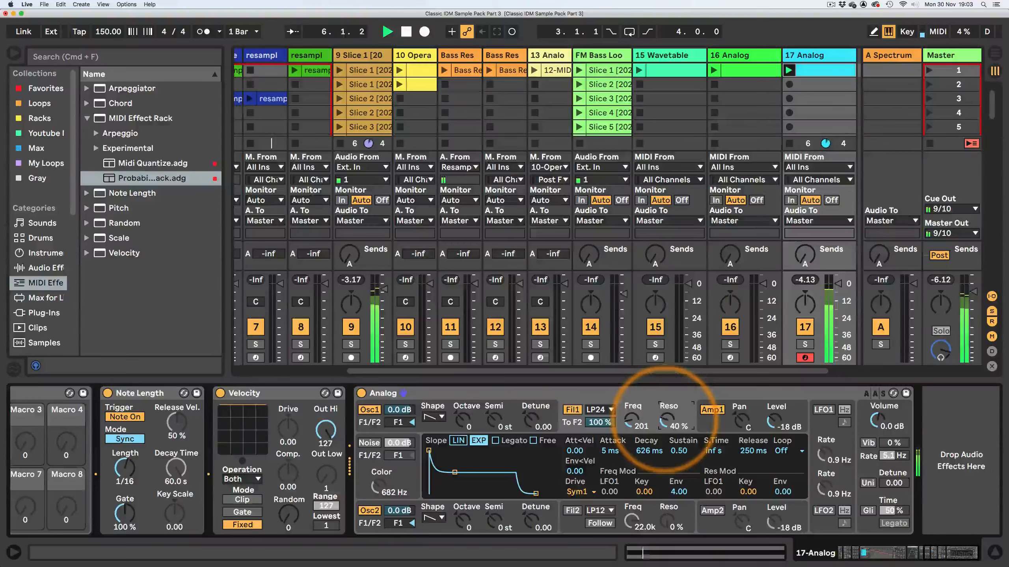
{"action": "left_click", "coordinate": [868, 511]}
{"action": "left_click_drag", "start_coordinate": [894, 510], "coordinate": [894, 521]}
Step: Set Analog's Amp 1 envelope to 4.73 s decay and 1.99 s release, and Filter 1 to 323 Hz frequency and 19% resonance
{"action": "left_click", "coordinate": [567, 425]}
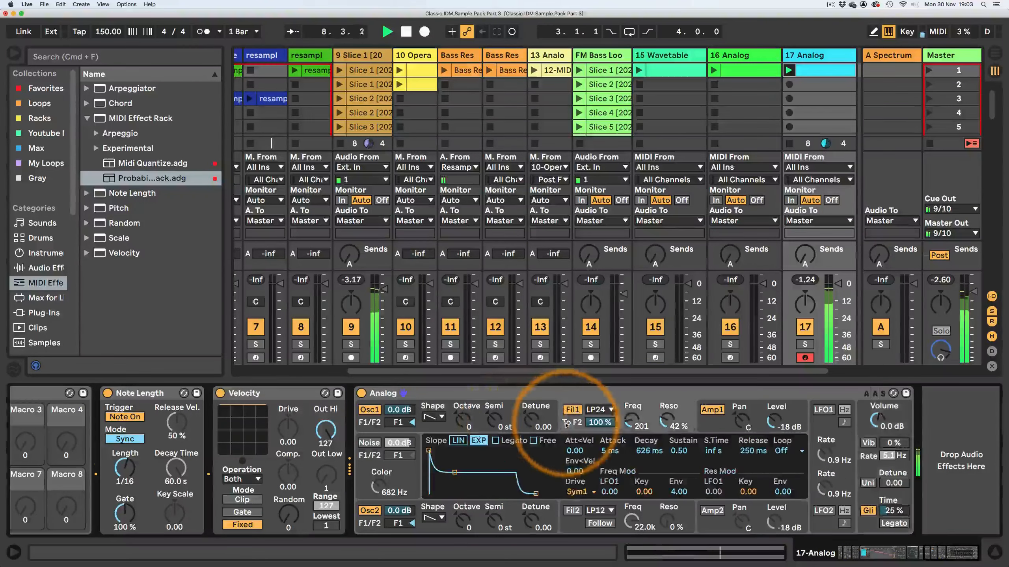
{"action": "left_click", "coordinate": [715, 423]}
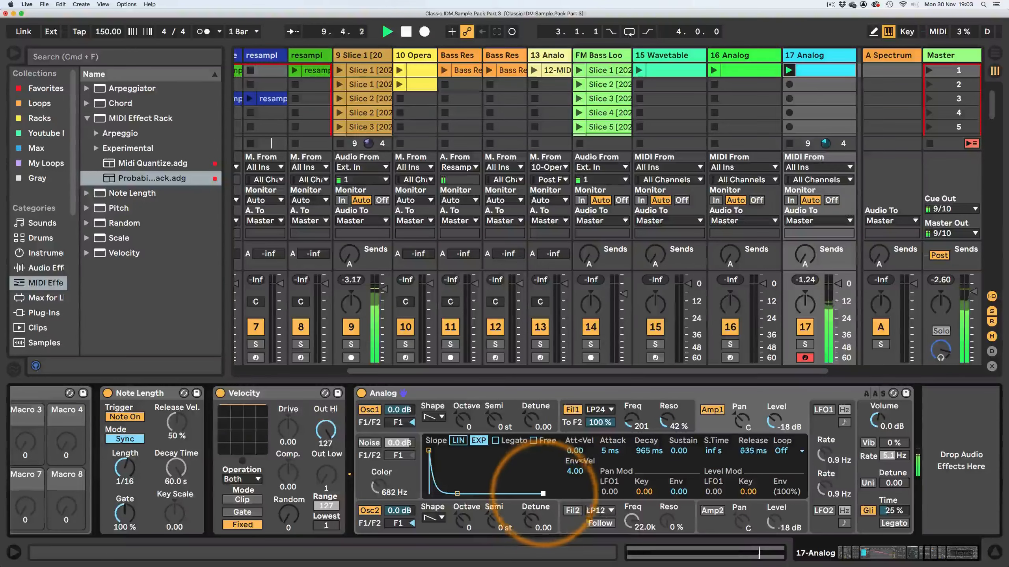
{"action": "left_click_drag", "start_coordinate": [543, 494], "coordinate": [547, 493]}
{"action": "left_click_drag", "start_coordinate": [458, 493], "coordinate": [466, 494]}
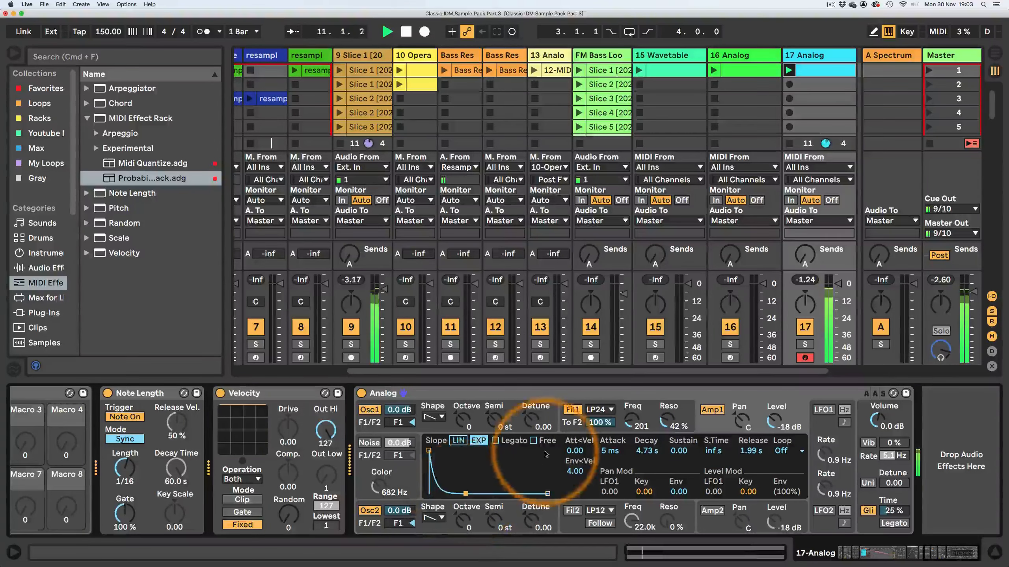
{"action": "left_click", "coordinate": [571, 426]}
{"action": "mouse_move", "coordinate": [631, 418]}
{"action": "left_mouse_down"}
{"action": "mouse_move", "coordinate": [663, 423]}
{"action": "mouse_move", "coordinate": [633, 418]}
{"action": "left_mouse_up"}
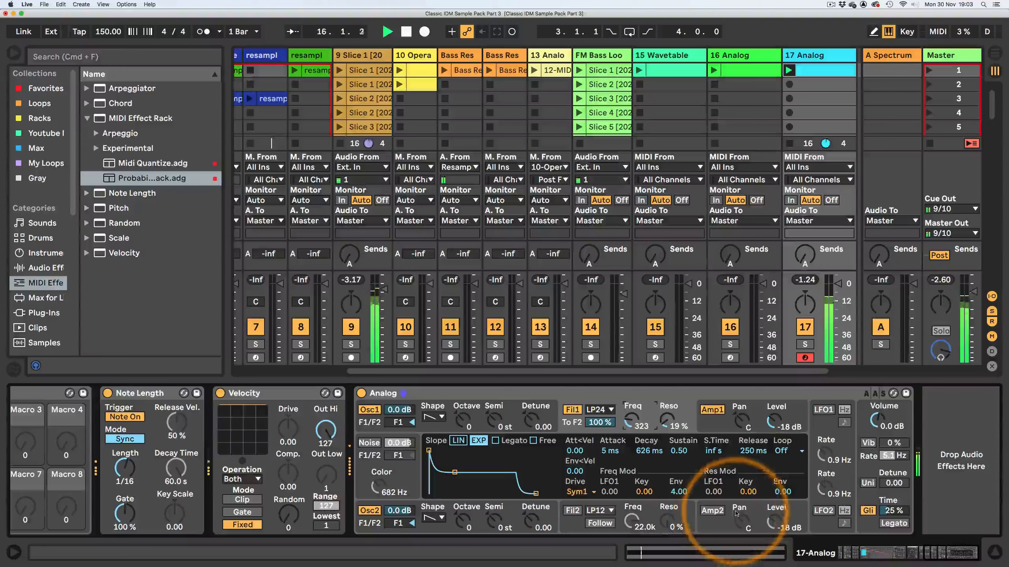
Step: Set the Probability Rack's Probability macro to 75 and collapse the rack
{"action": "left_click_drag", "start_coordinate": [876, 558], "coordinate": [935, 558]}
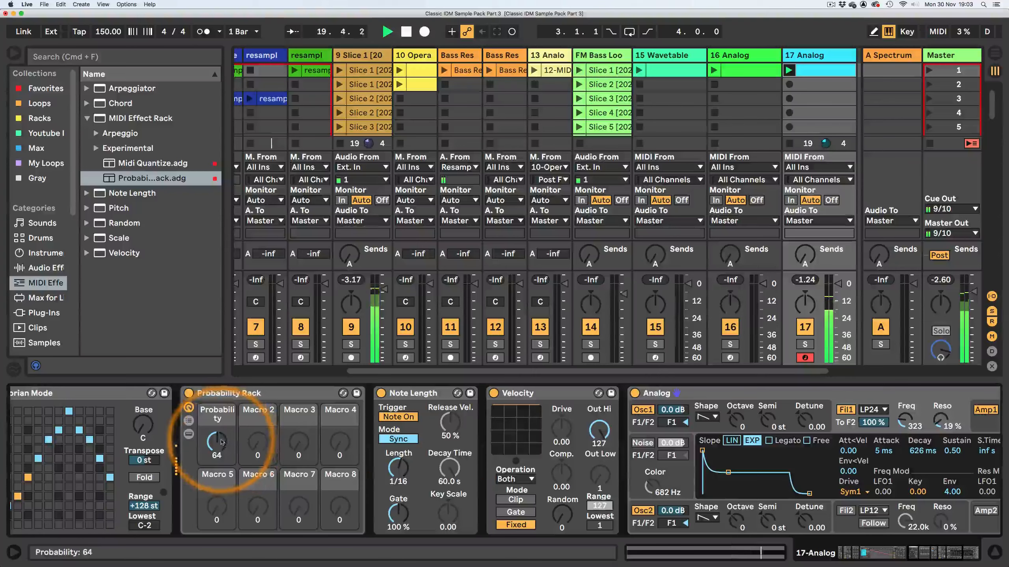
{"action": "left_click_drag", "start_coordinate": [220, 439], "coordinate": [221, 430]}
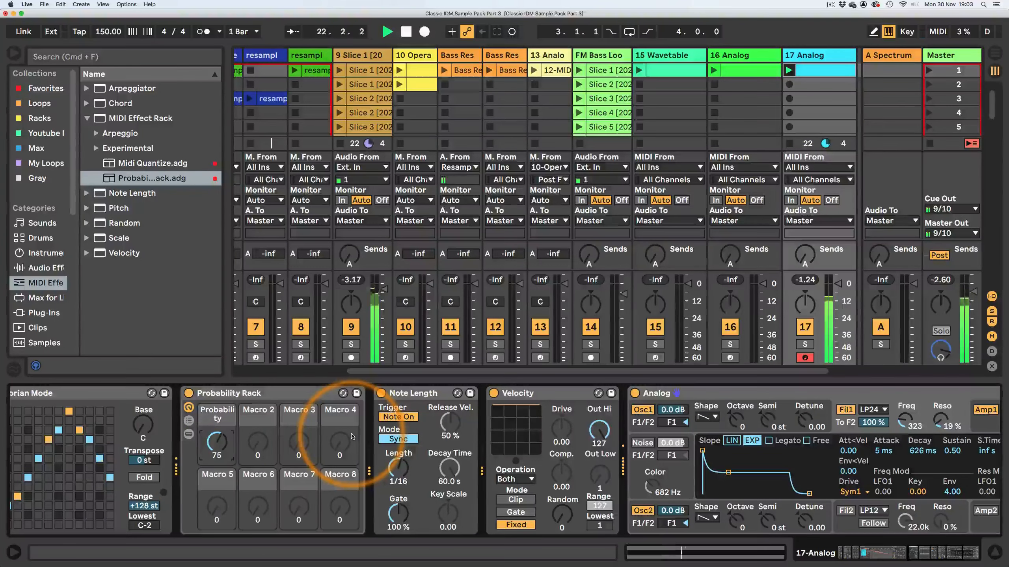
{"action": "left_click", "coordinate": [254, 394]}
{"action": "double_click", "coordinate": [254, 393]}
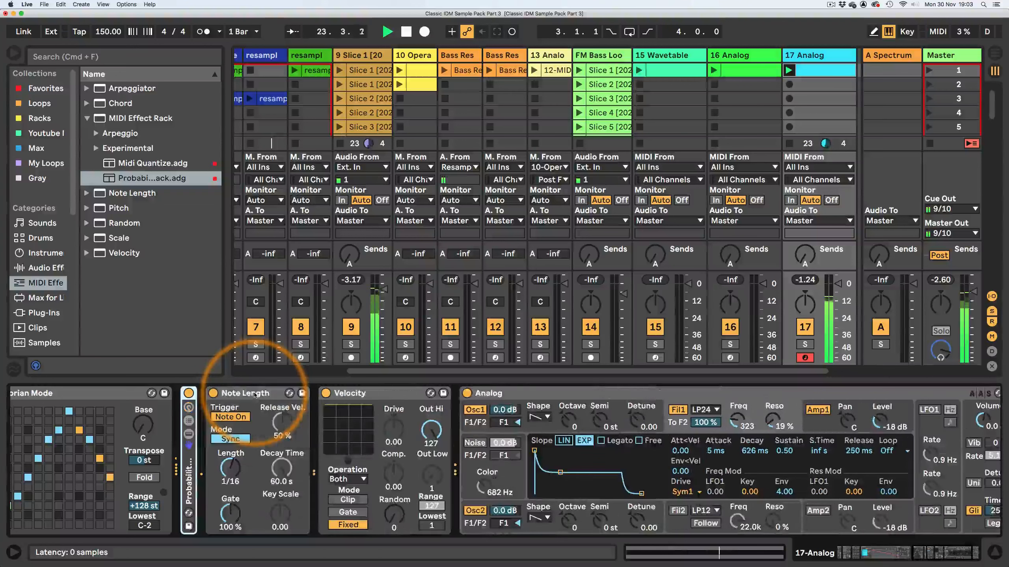
Step: Set Analog's Filter 1 envelope to 109 ms decay and 0.64 sustain, and enable LFO1 with the Noise2 wave tempo-synced at 1/4
{"action": "scroll", "coordinate": [523, 408], "scroll_direction": "right", "scroll_amount": 3}
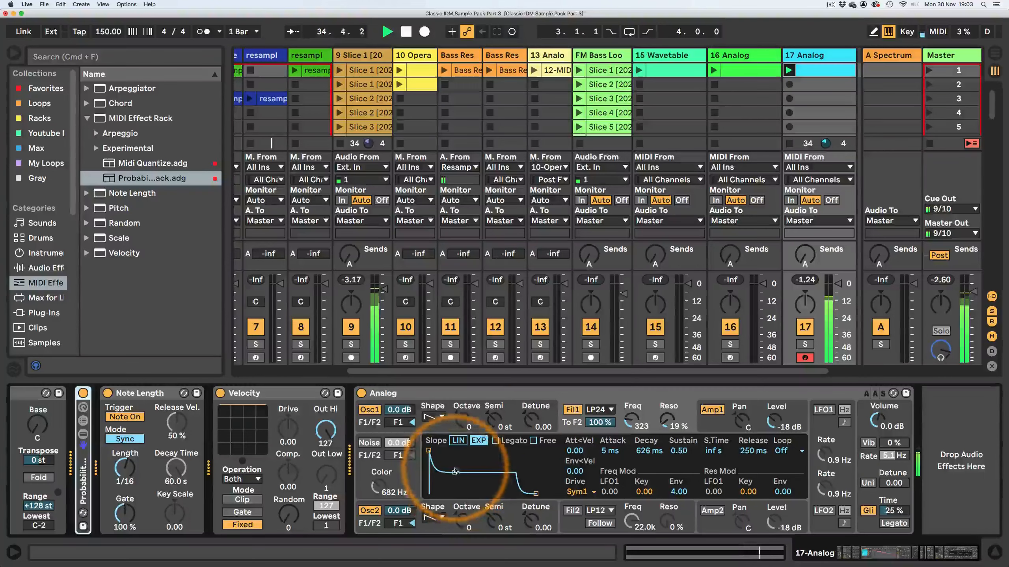
{"action": "left_click_drag", "start_coordinate": [455, 472], "coordinate": [445, 466]}
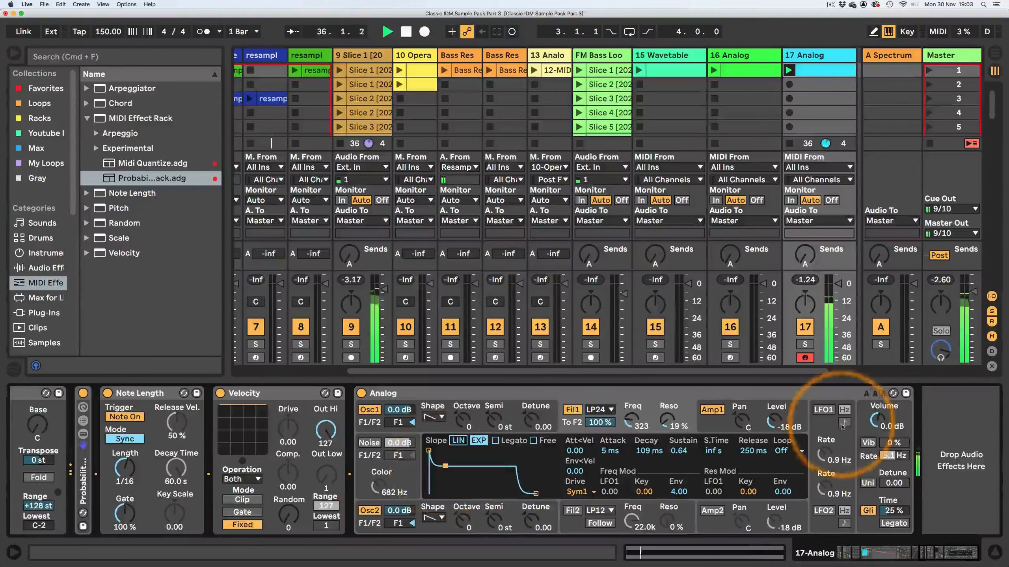
{"action": "left_click", "coordinate": [823, 410]}
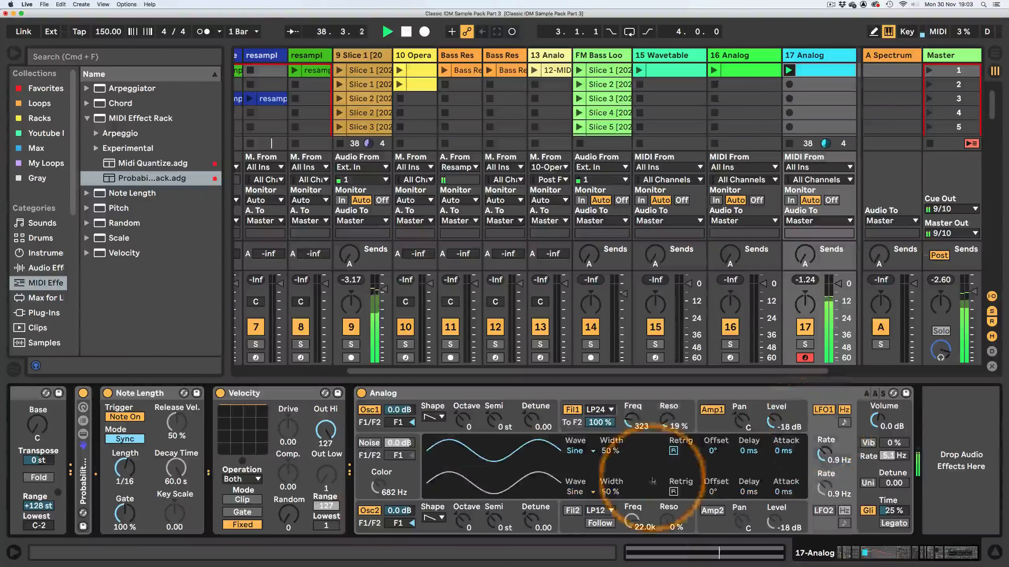
{"action": "left_click", "coordinate": [576, 451]}
{"action": "left_click", "coordinate": [580, 508]}
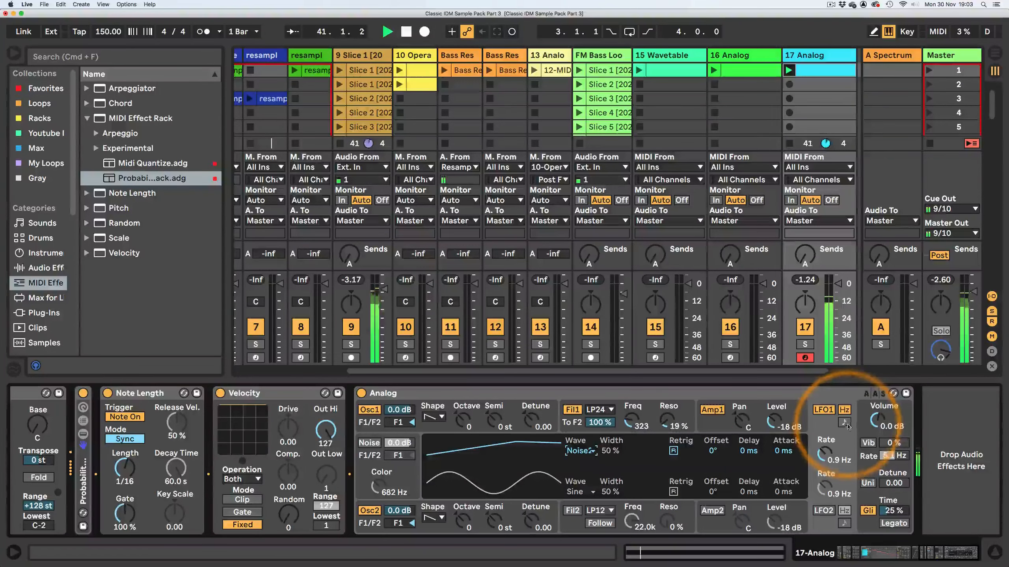
Step: Set Filter 1's LFO1 frequency modulation to 1.35 and its resonance to 29%, and play back the track
{"action": "left_click", "coordinate": [608, 415]}
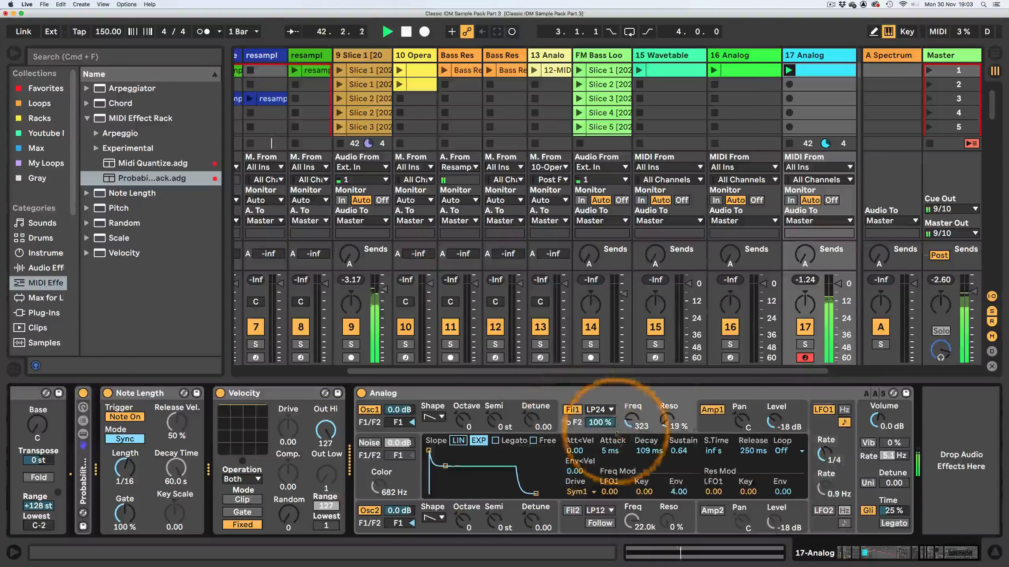
{"action": "left_click_drag", "start_coordinate": [610, 491], "coordinate": [613, 453]}
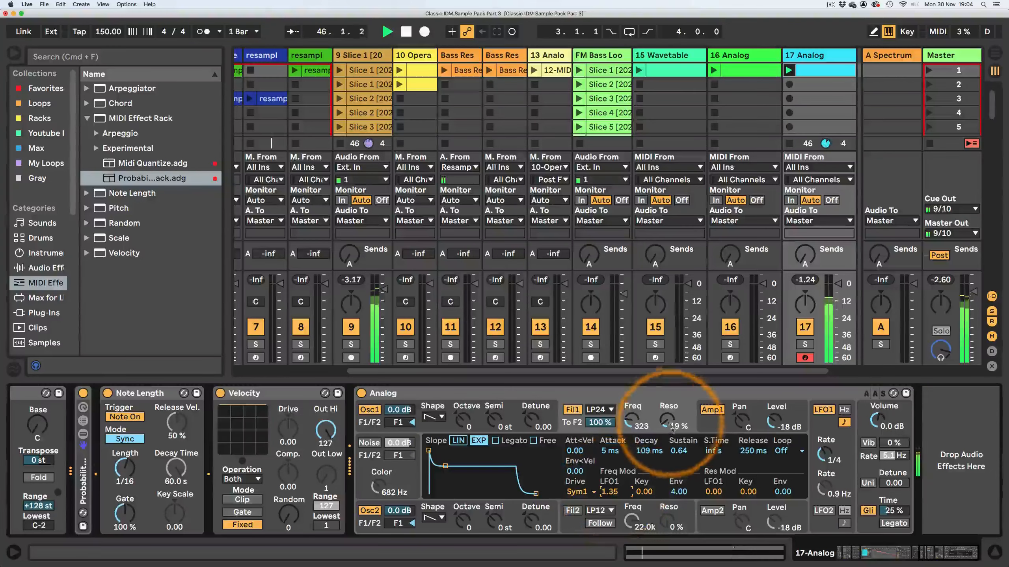
{"action": "left_click_drag", "start_coordinate": [667, 419], "coordinate": [667, 413]}
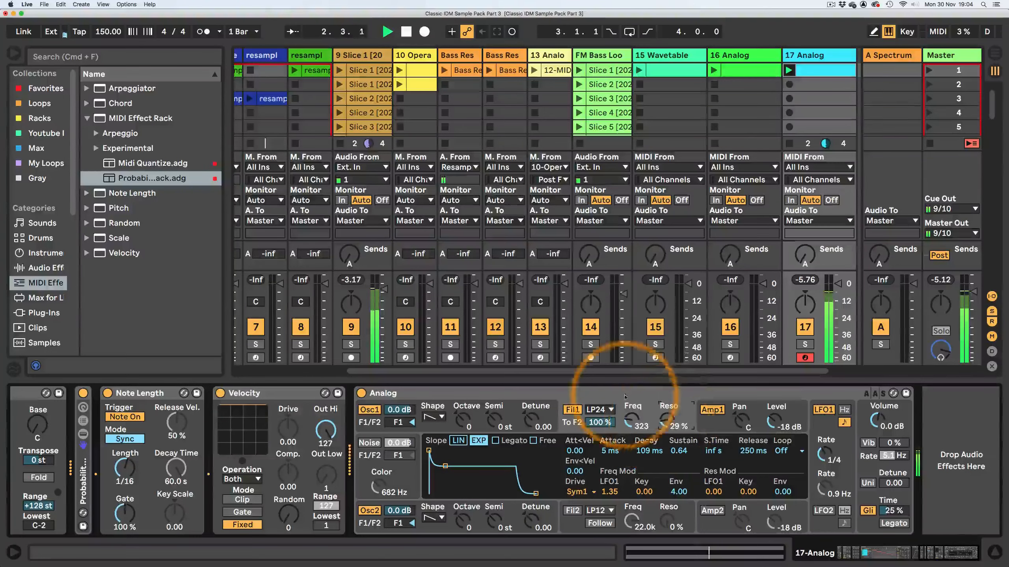
{"action": "scroll", "coordinate": [647, 345], "scroll_direction": "right", "scroll_amount": 2}
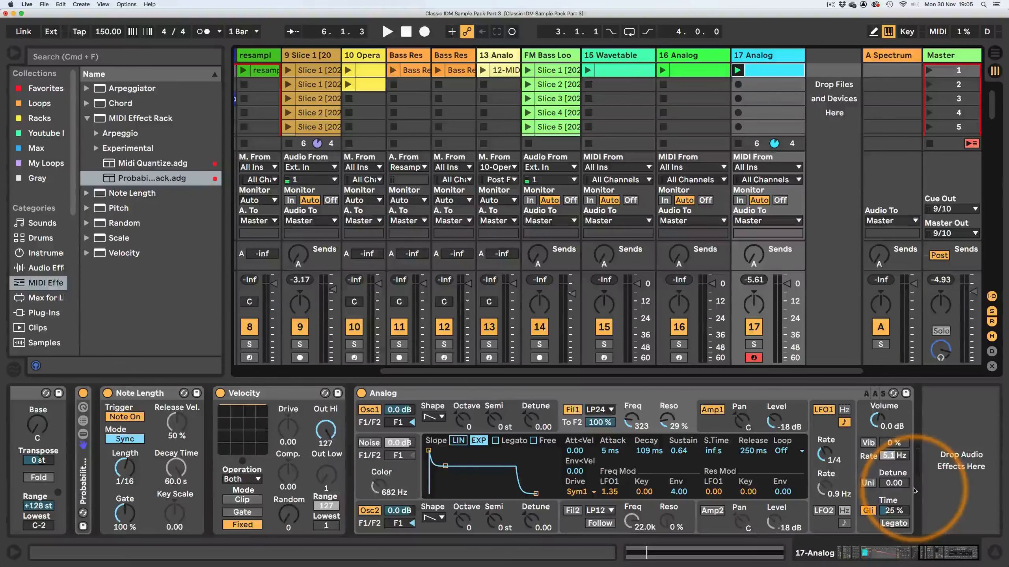
{"action": "key", "text": "space"}
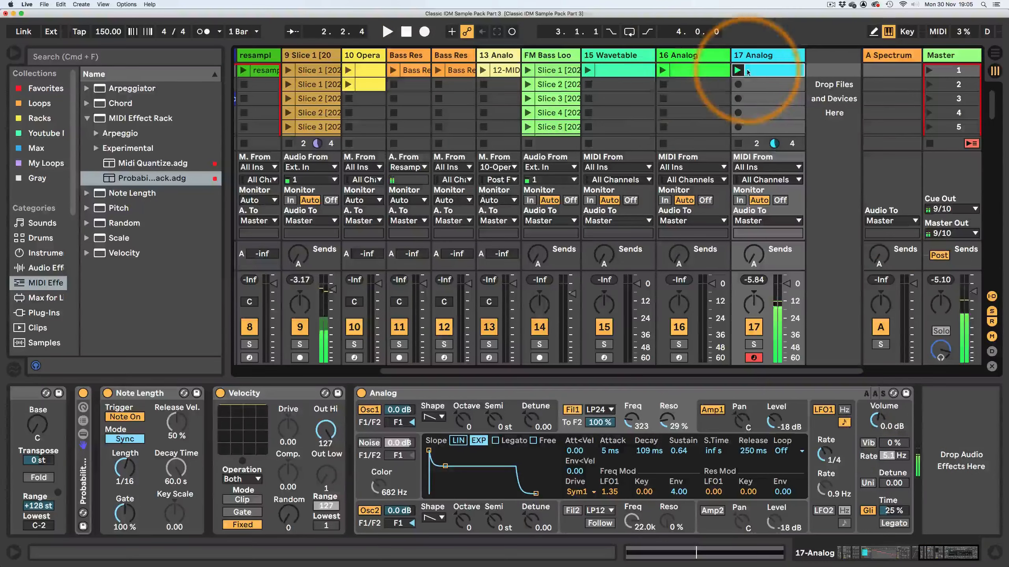
Step: With the 16 Analog clip playing too, set the 17 Analog track's Osc2 octave to -1 and solo the track
{"action": "left_click", "coordinate": [662, 71]}
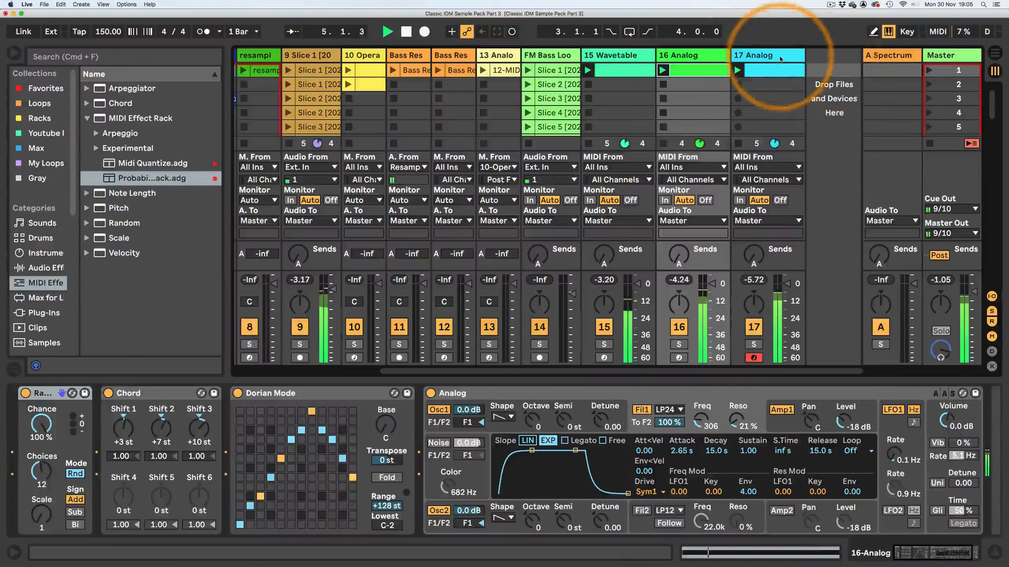
{"action": "left_click", "coordinate": [779, 57]}
{"action": "mouse_move", "coordinate": [463, 523]}
{"action": "left_mouse_down"}
{"action": "mouse_move", "coordinate": [465, 554]}
{"action": "mouse_move", "coordinate": [468, 535]}
{"action": "left_mouse_up"}
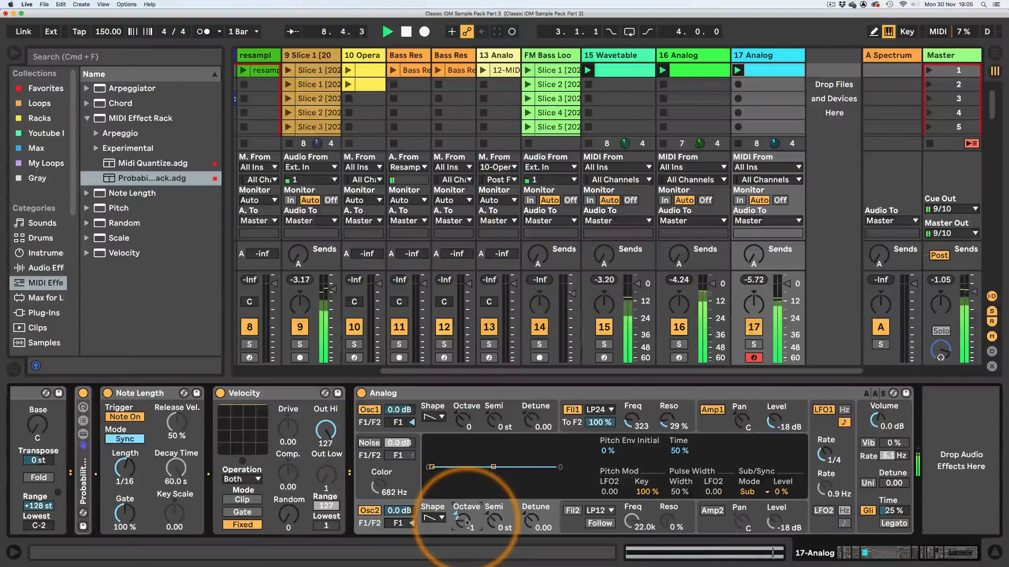
{"action": "left_click", "coordinate": [754, 346]}
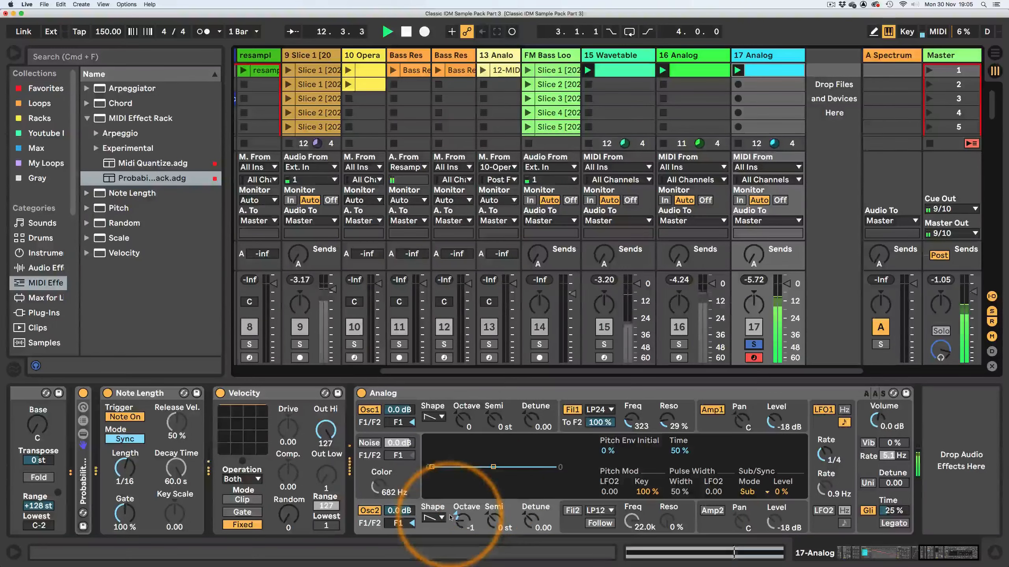
Step: Set Analog's Filter 1 to 750 Hz frequency and 40% resonance, with 1.16 envelope frequency modulation
{"action": "left_click", "coordinate": [575, 420]}
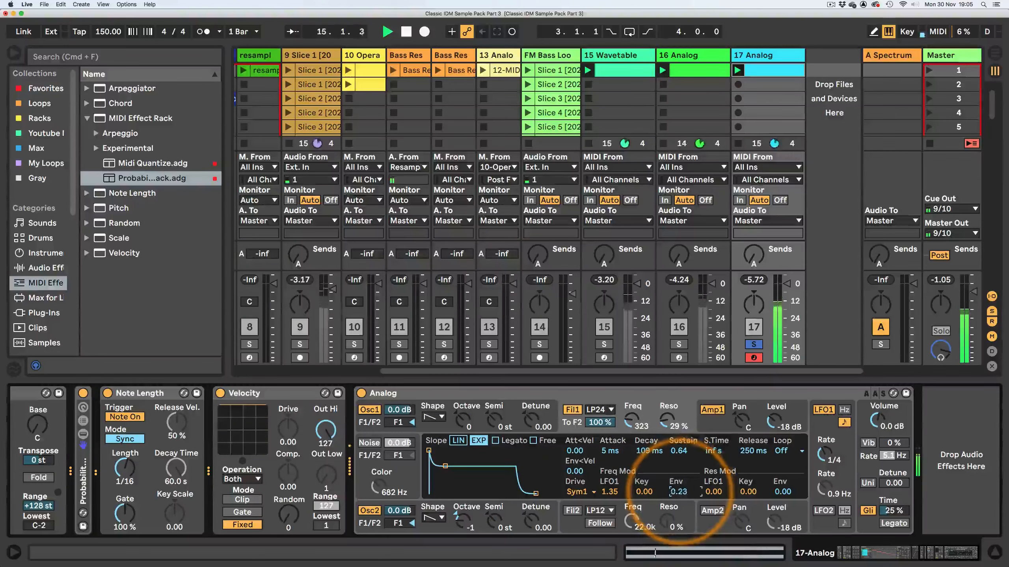
{"action": "left_click_drag", "start_coordinate": [667, 427], "coordinate": [629, 423]}
{"action": "left_click_drag", "start_coordinate": [678, 495], "coordinate": [678, 492]}
{"action": "left_click_drag", "start_coordinate": [668, 420], "coordinate": [668, 423]}
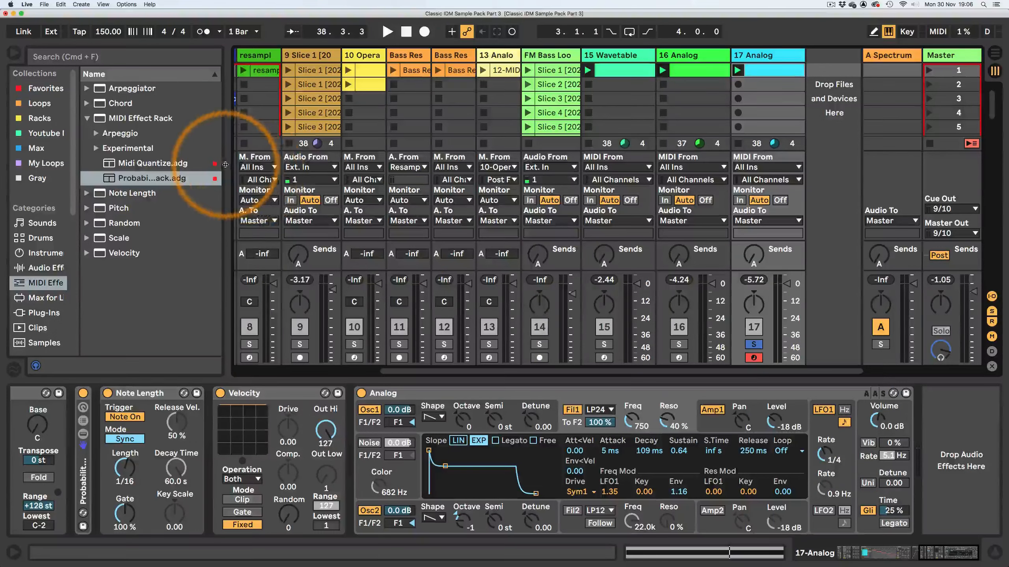
Step: Narrow the browser and rename tracks 15 Wavetable, 16 Analog and 17 Analog as Plink, Chords and Lead Riffs
{"action": "left_click_drag", "start_coordinate": [225, 164], "coordinate": [128, 168]}
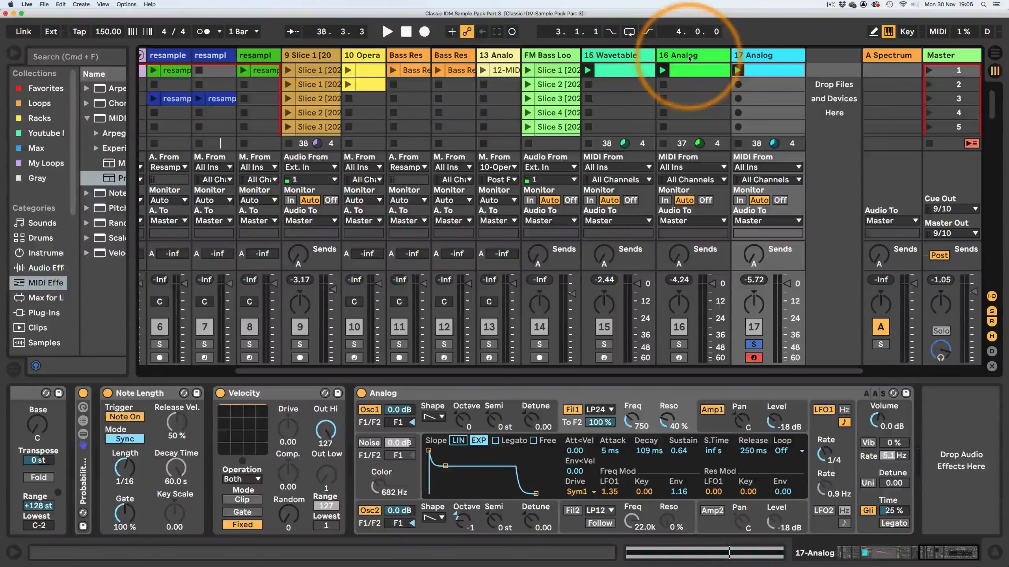
{"action": "left_click", "coordinate": [612, 56]}
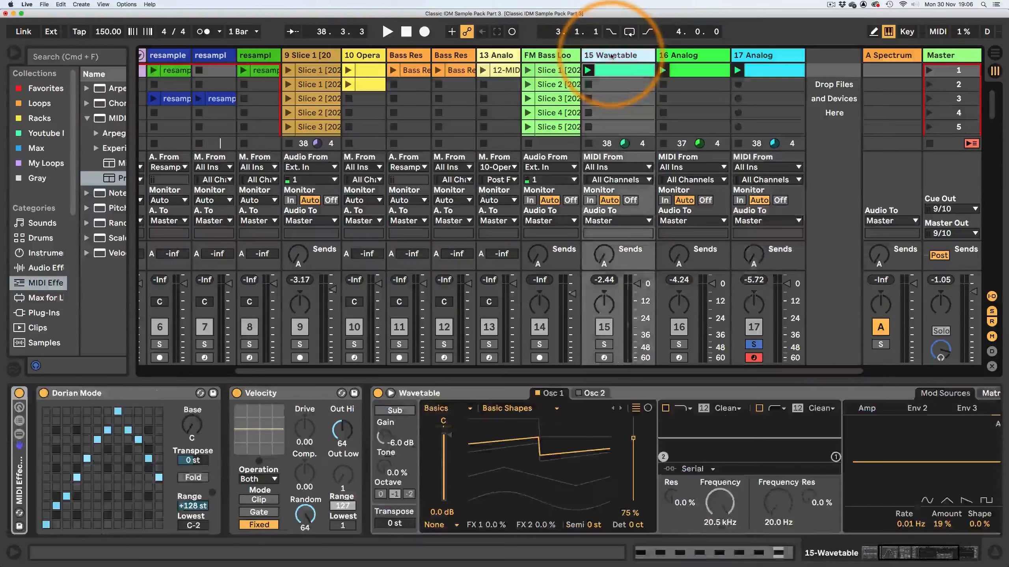
{"action": "key", "text": "super+r"}
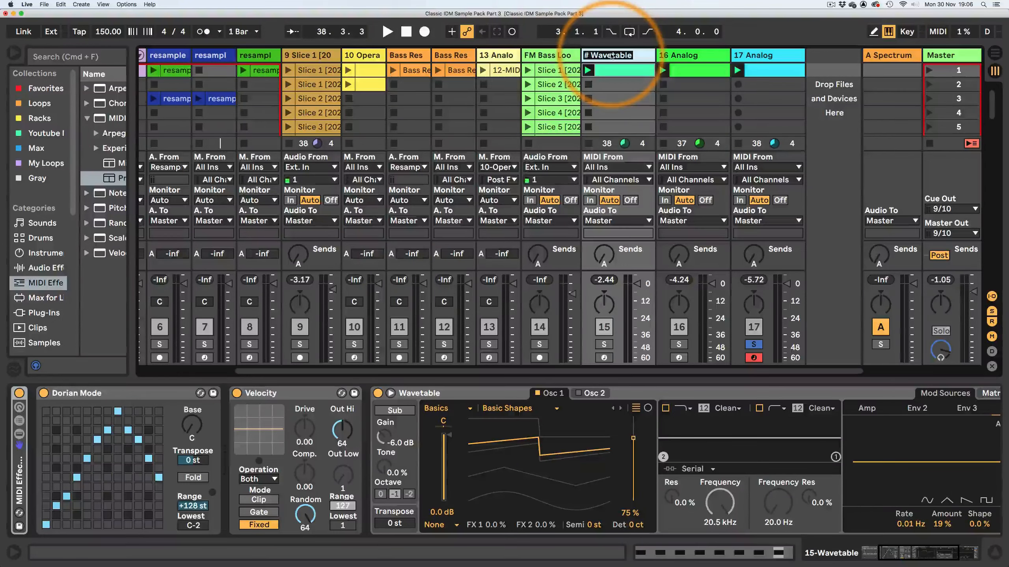
{"action": "type", "text": "P"}
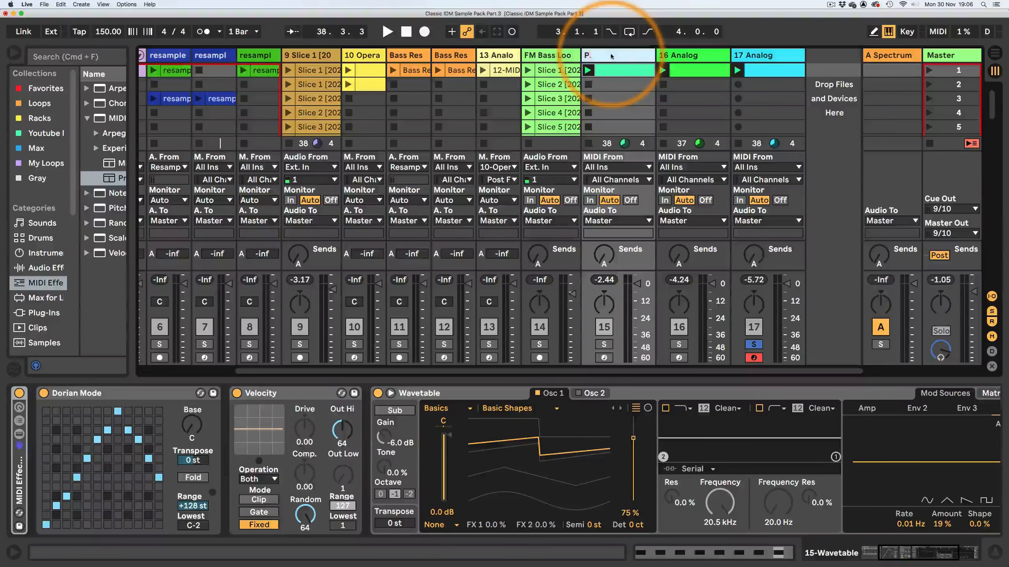
{"action": "type", "text": "link"}
{"action": "key", "text": "Tab"}
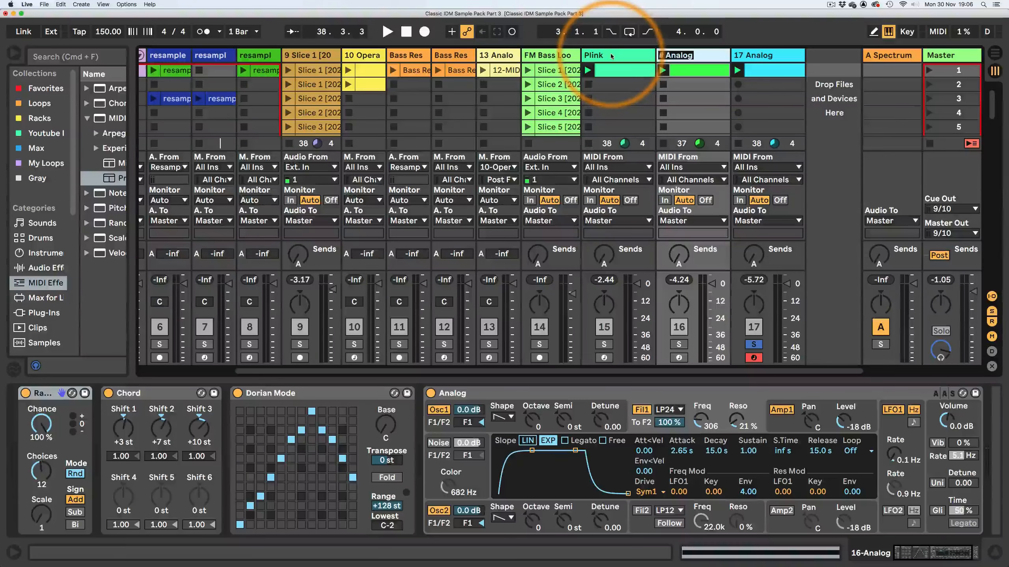
{"action": "type", "text": "Chords"}
{"action": "key", "text": "Tab"}
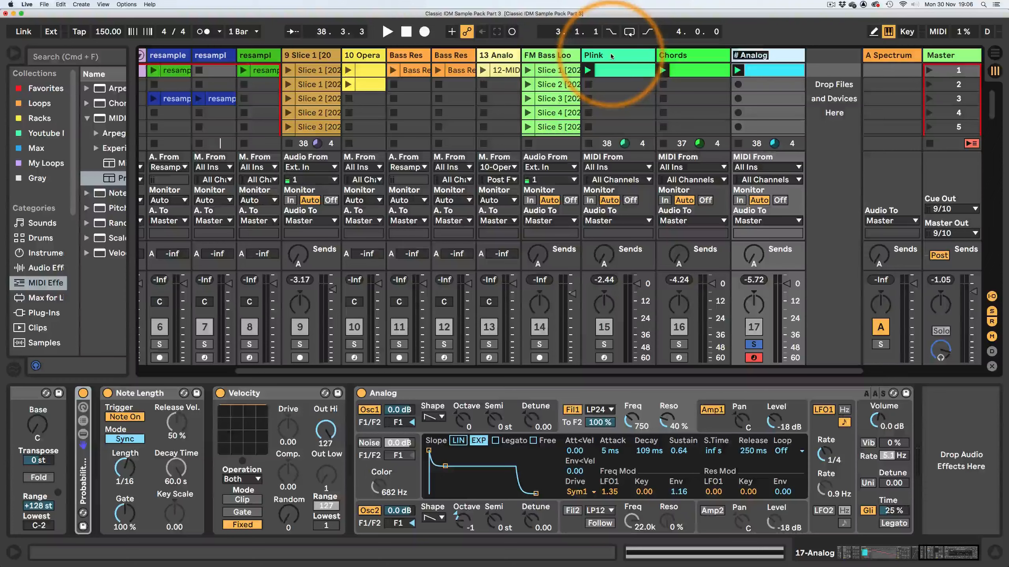
{"action": "type", "text": "Lead"}
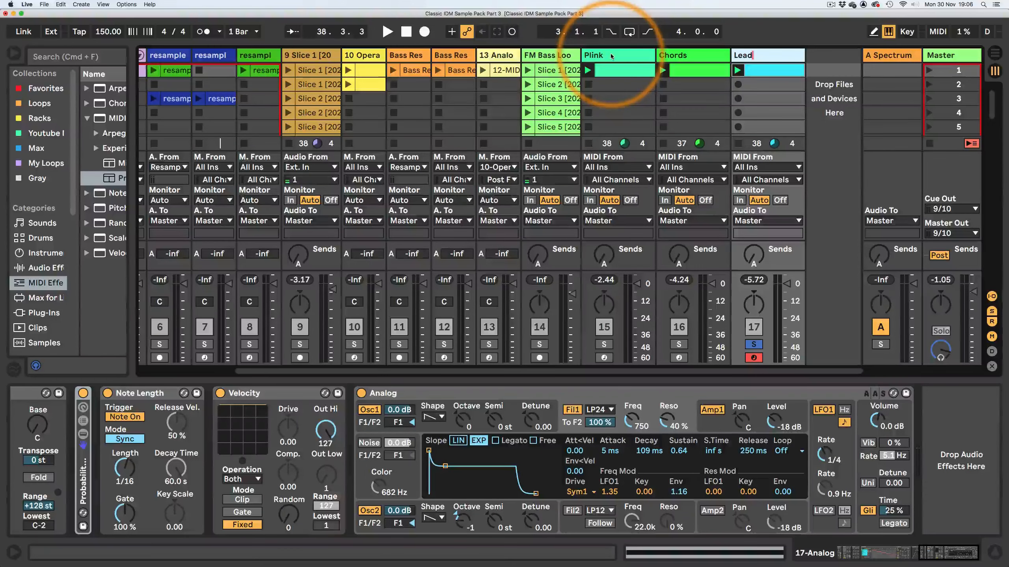
{"action": "type", "text": " Riff"}
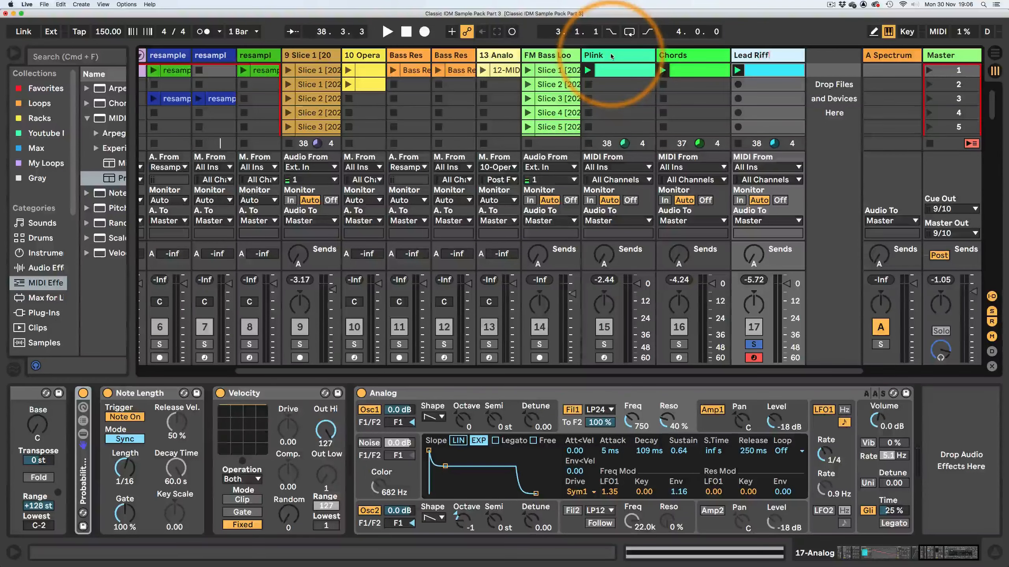
{"action": "type", "text": "s"}
{"action": "key", "text": "Return"}
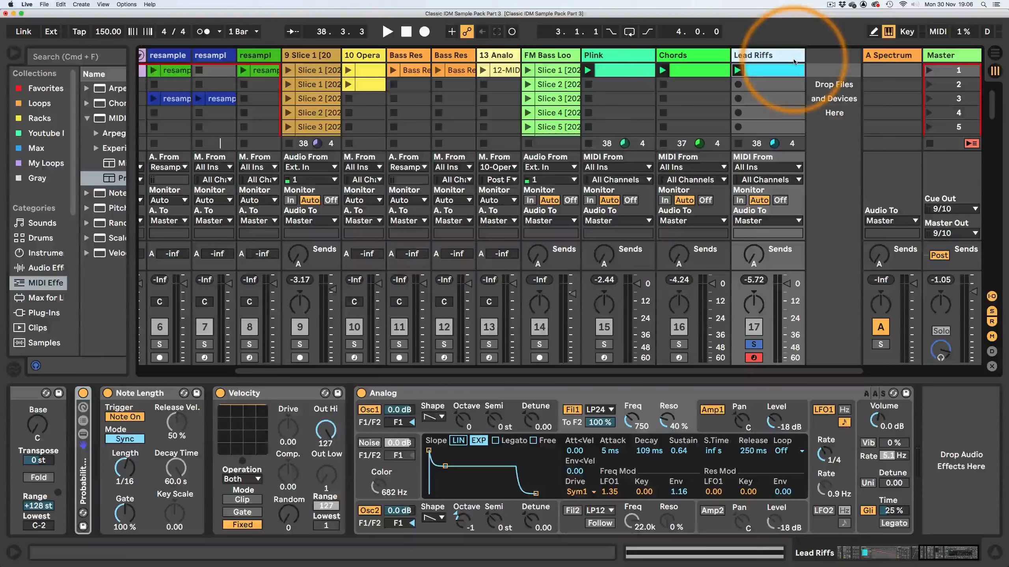
Step: Add three audio tracks and three MIDI tracks after the Lead Riffs track
{"action": "key", "text": "shift+super+t"}
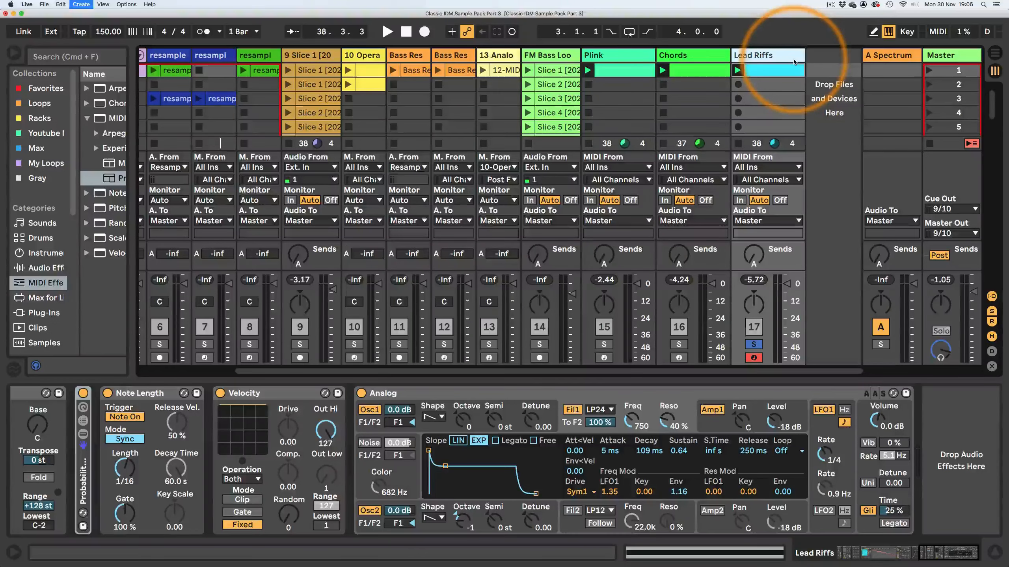
{"action": "key", "text": "shift+super+t"}
{"action": "key", "text": "shift+super+t"}
{"action": "key", "text": "shift+super+t"}
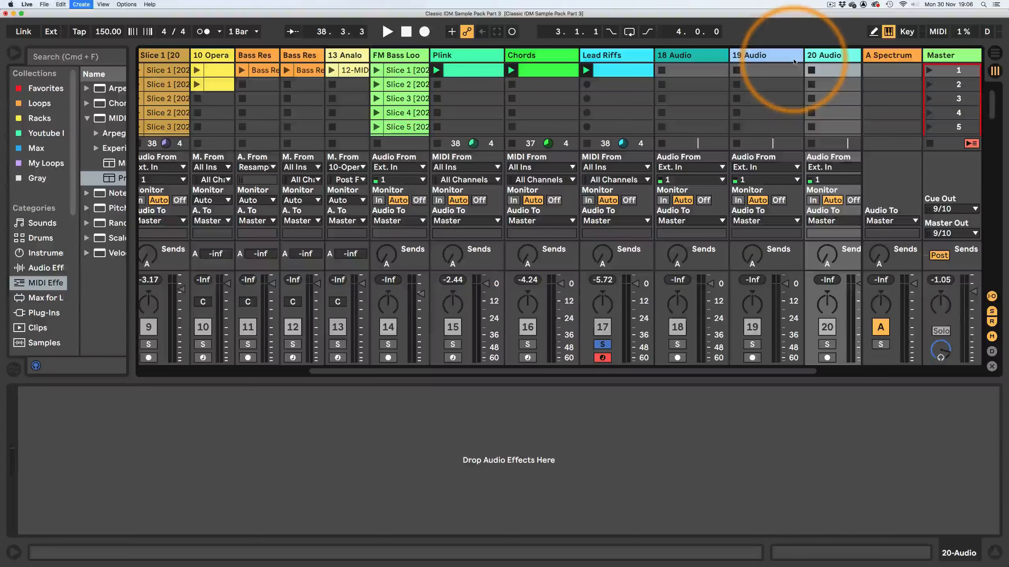
{"action": "key", "text": "shift+super+t"}
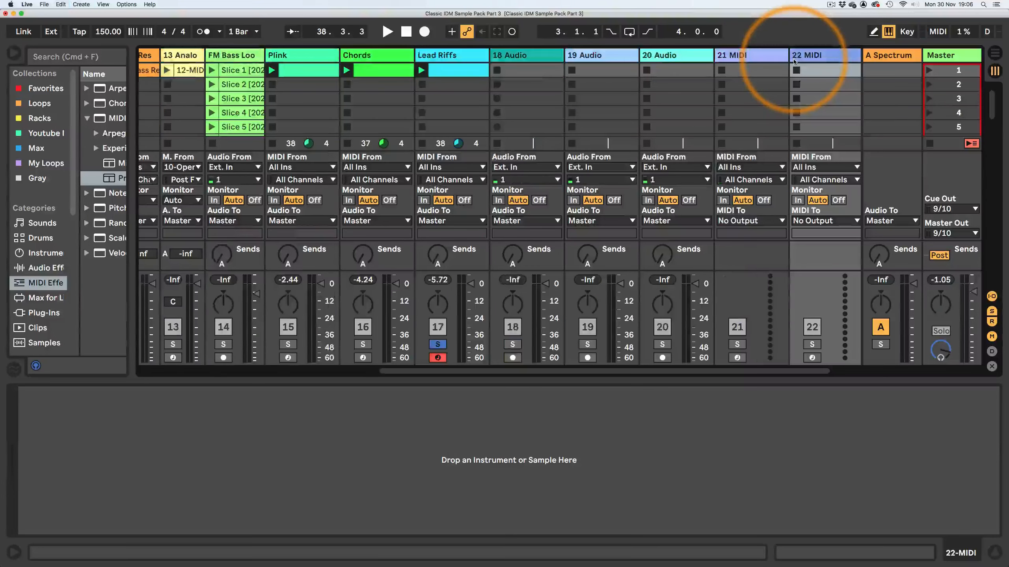
{"action": "key", "text": "shift+super+m"}
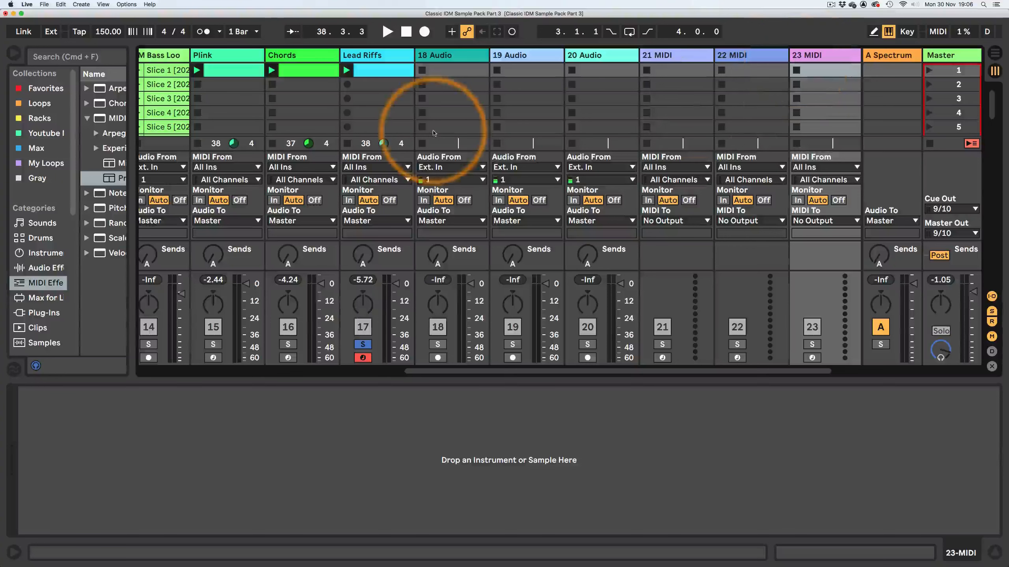
Step: Route the Plink track's audio output to the 18-Audio track
{"action": "left_click", "coordinate": [457, 56]}
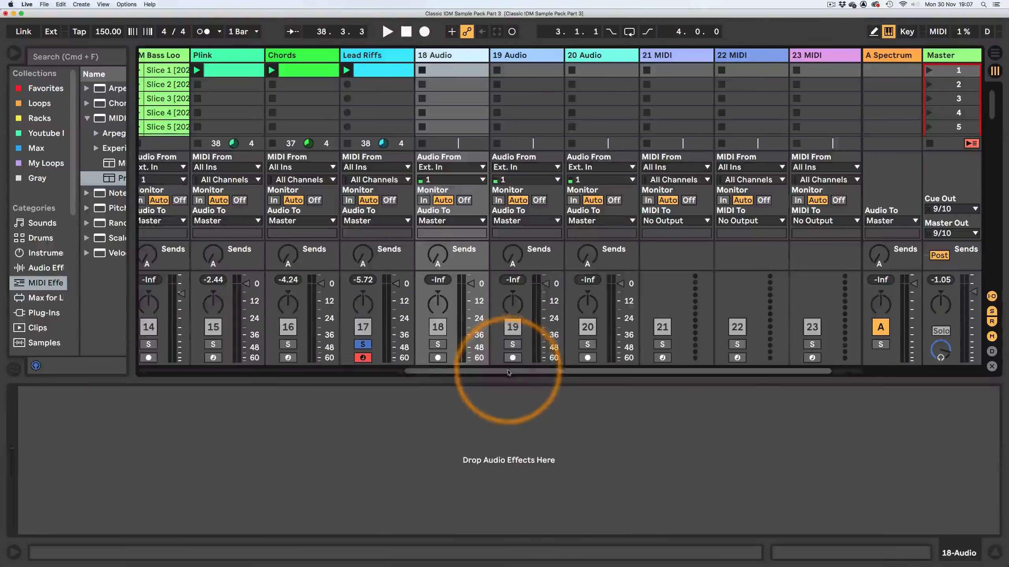
{"action": "left_click_drag", "start_coordinate": [509, 372], "coordinate": [549, 374]}
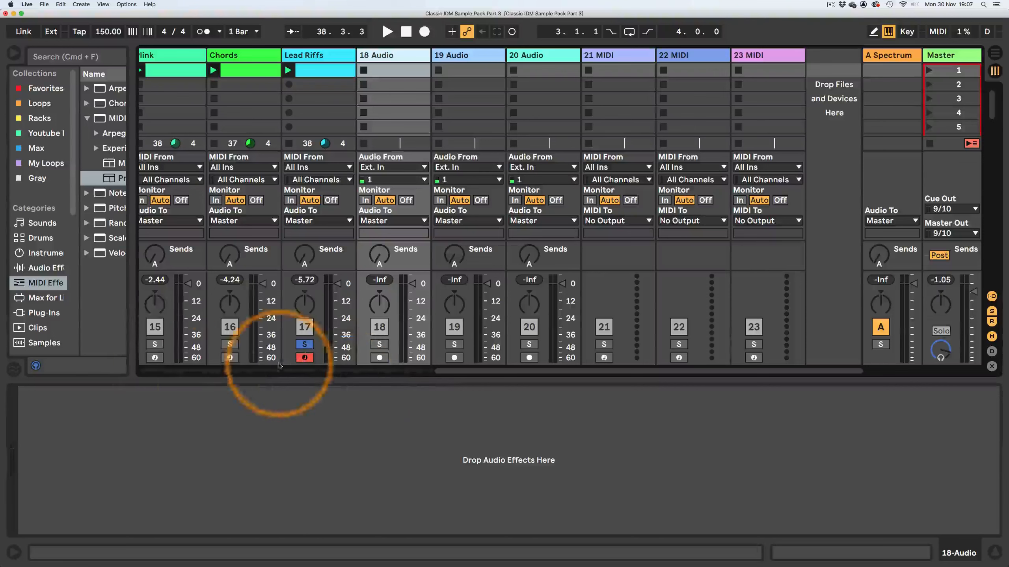
{"action": "scroll", "coordinate": [463, 363], "scroll_direction": "left", "scroll_amount": 2}
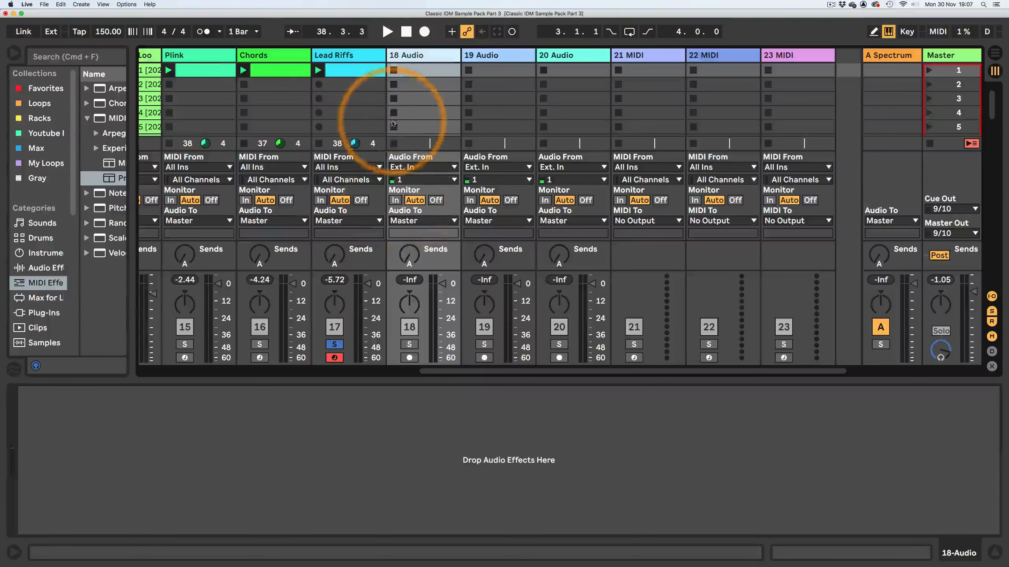
{"action": "left_click", "coordinate": [193, 59]}
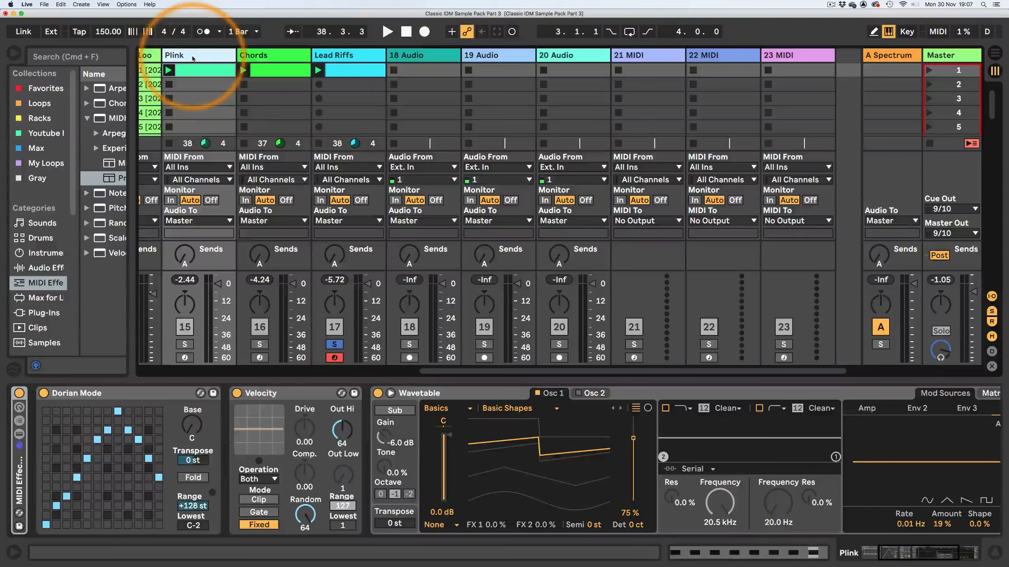
{"action": "left_click", "coordinate": [207, 221]}
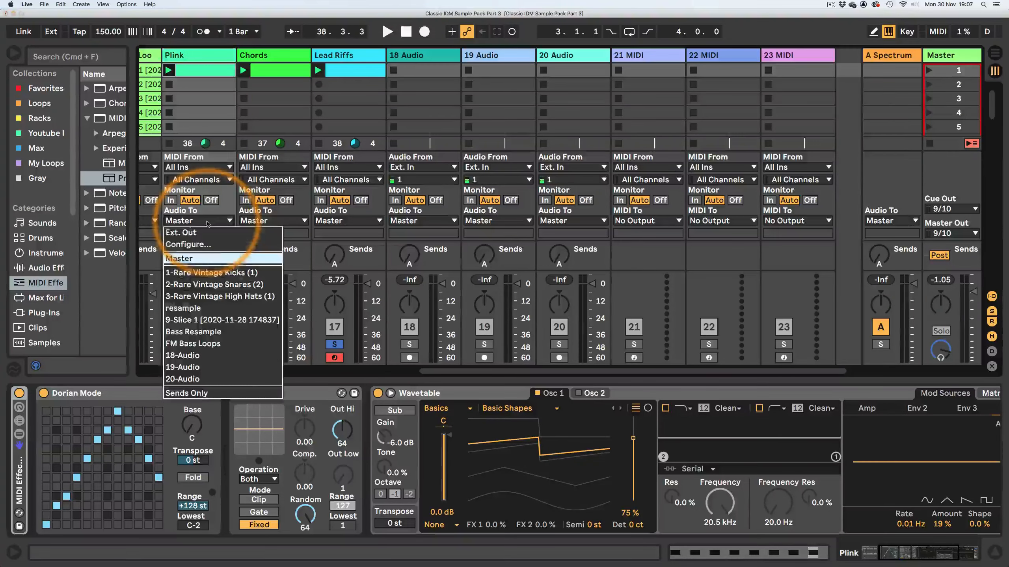
{"action": "left_click", "coordinate": [194, 356]}
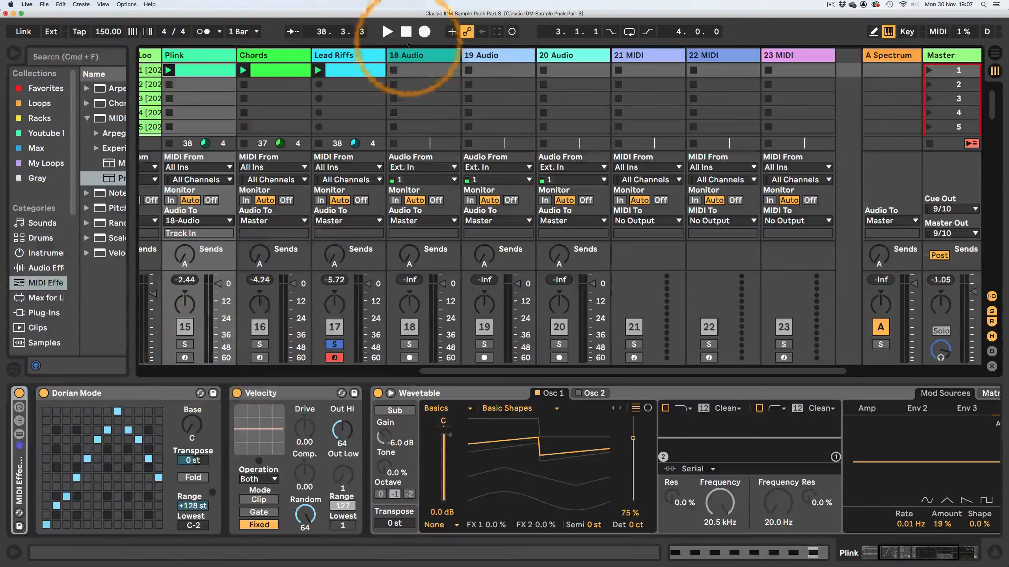
Step: Set the 18 Audio track's audio input to the Plink track
{"action": "left_click", "coordinate": [418, 60]}
{"action": "left_click", "coordinate": [206, 56]}
{"action": "left_click", "coordinate": [436, 54]}
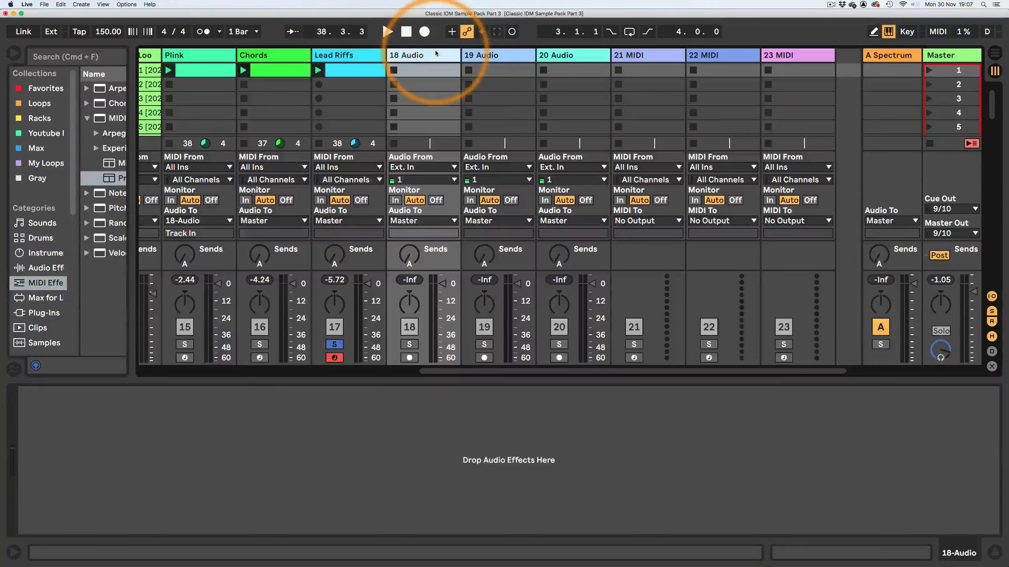
{"action": "left_click", "coordinate": [423, 168]}
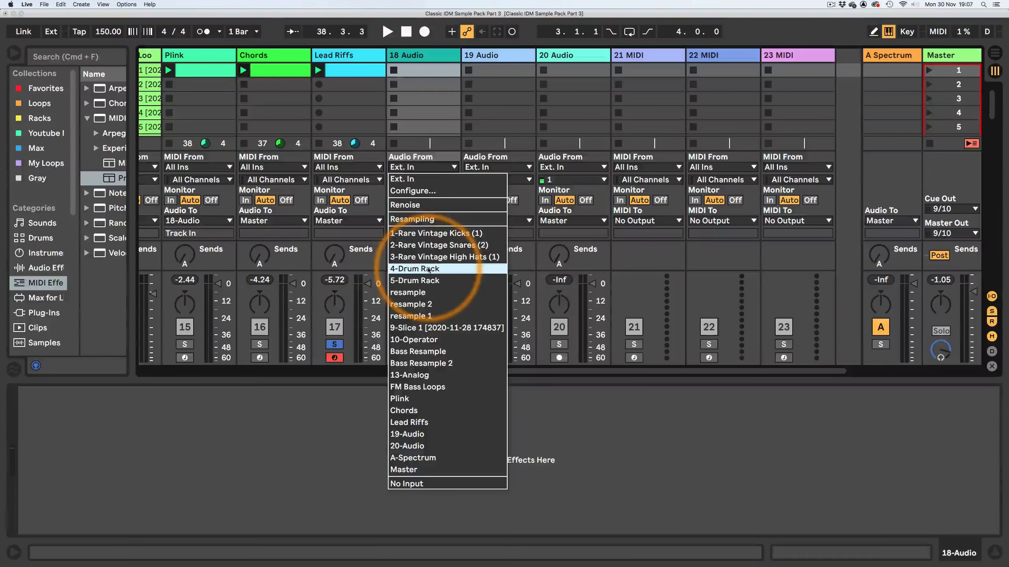
{"action": "left_click", "coordinate": [402, 400]}
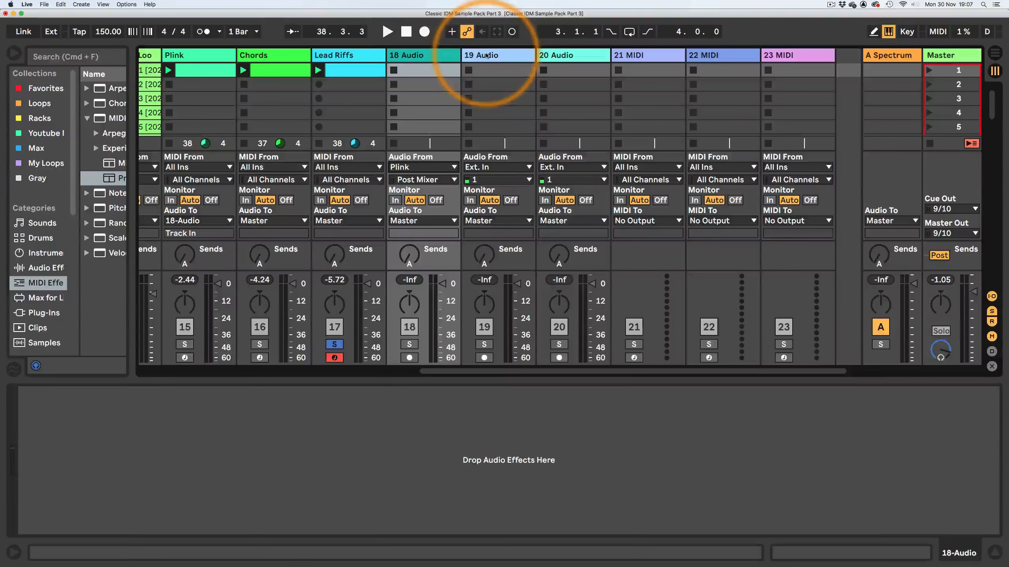
Step: Rename the 18 Audio track as Plink Resample
{"action": "left_click", "coordinate": [423, 56]}
{"action": "key", "text": "super+r"}
{"action": "type", "text": "P"}
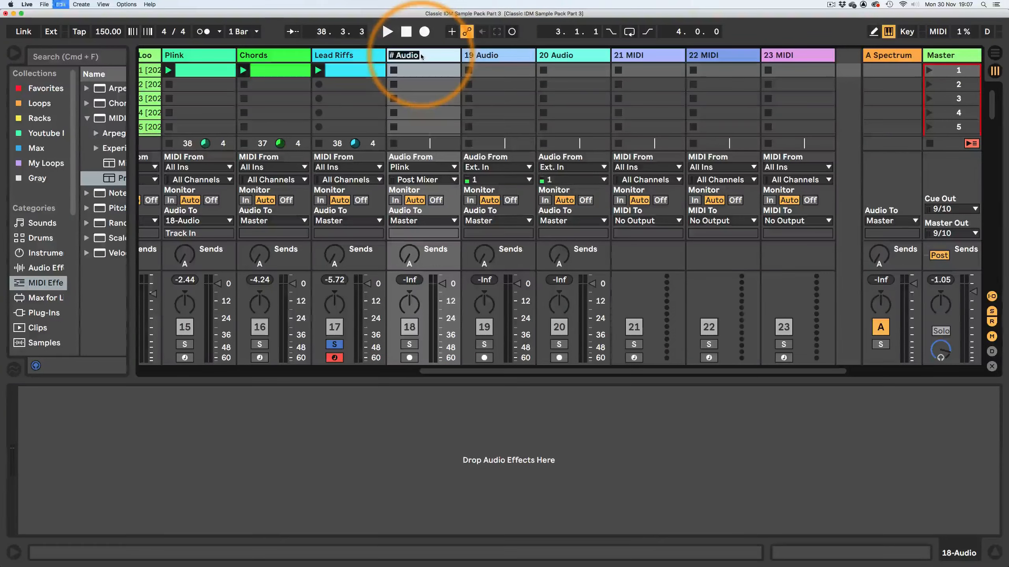
{"action": "type", "text": "link"}
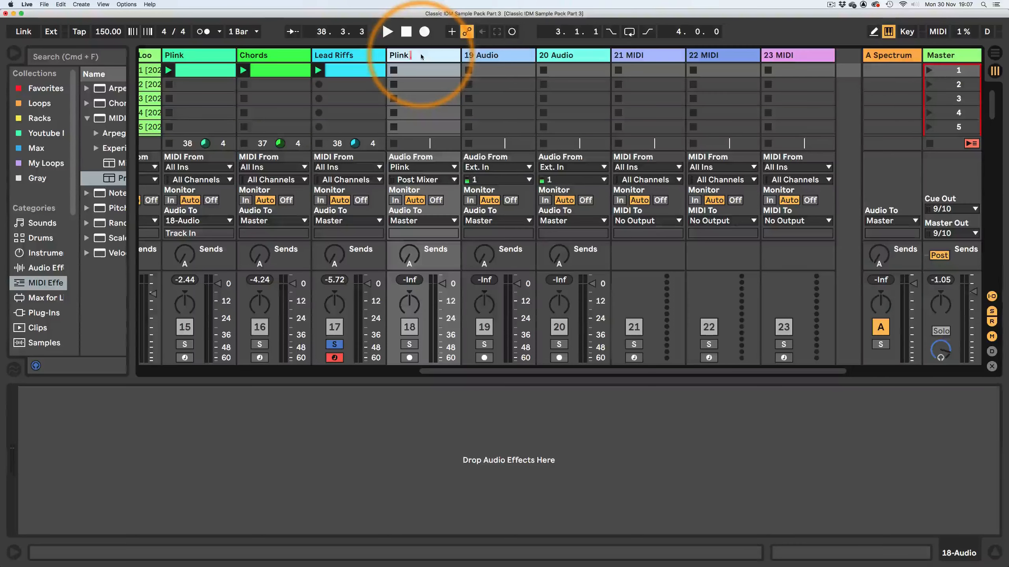
{"action": "type", "text": " Resample"}
{"action": "key", "text": "Return"}
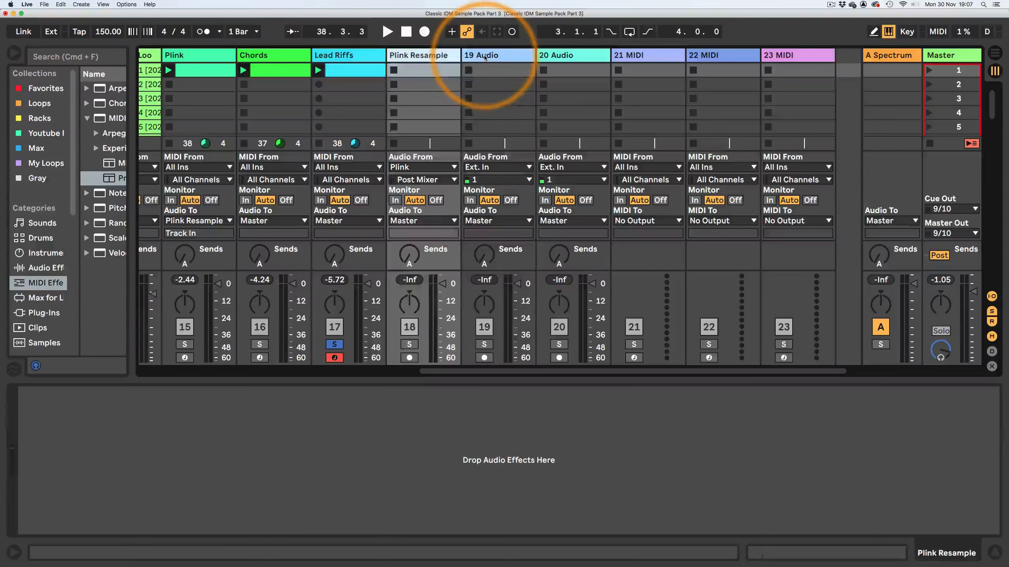
Step: Rename the 19 Audio track as Chords Resample
{"action": "left_click", "coordinate": [485, 56]}
{"action": "key", "text": "super+r"}
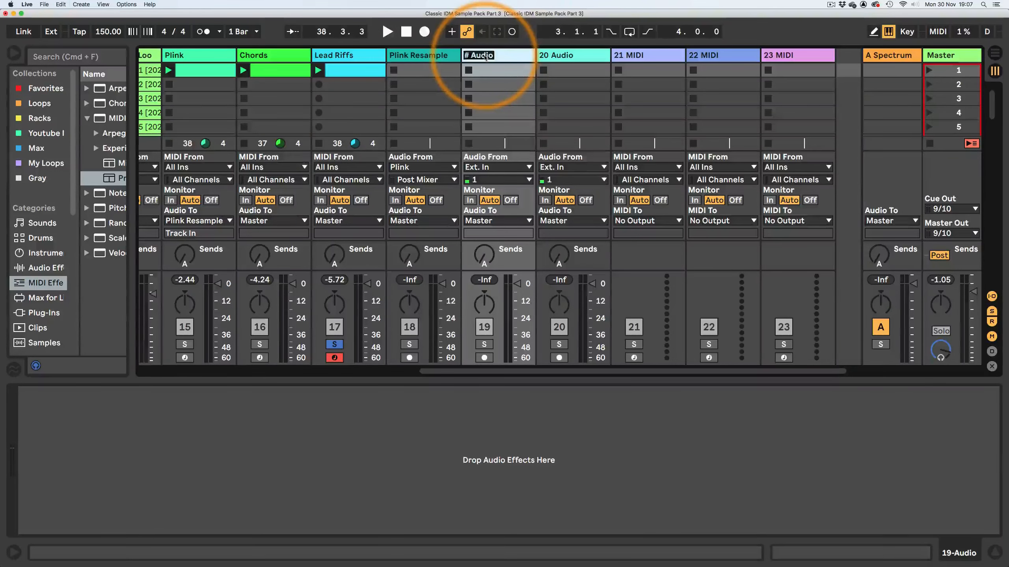
{"action": "type", "text": "Chords Resample"}
{"action": "key", "text": "Return"}
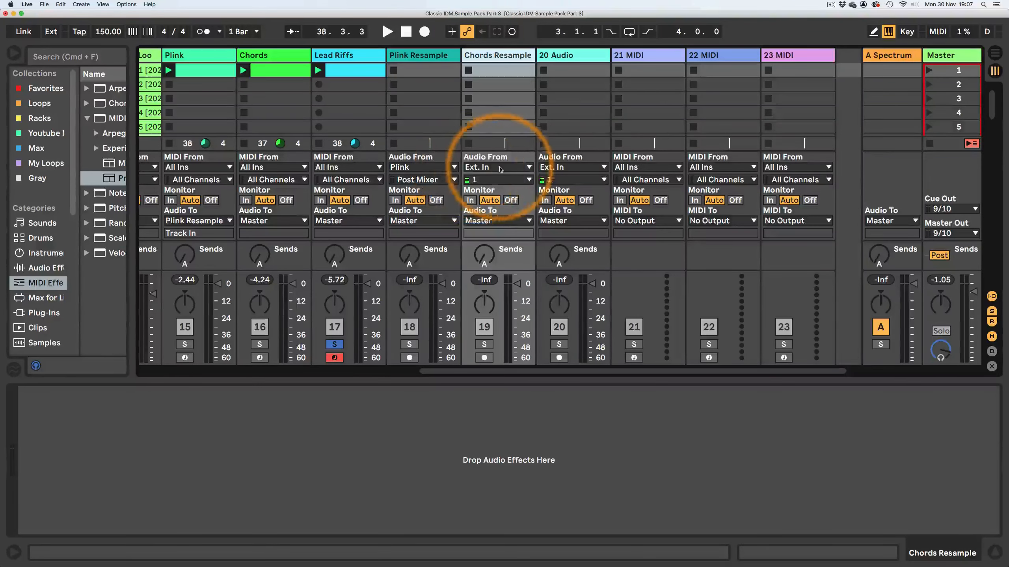
Step: Set the Chords Resample track's audio input to Chords and route the Chords track's audio output to Chords Resample
{"action": "left_click", "coordinate": [498, 168]}
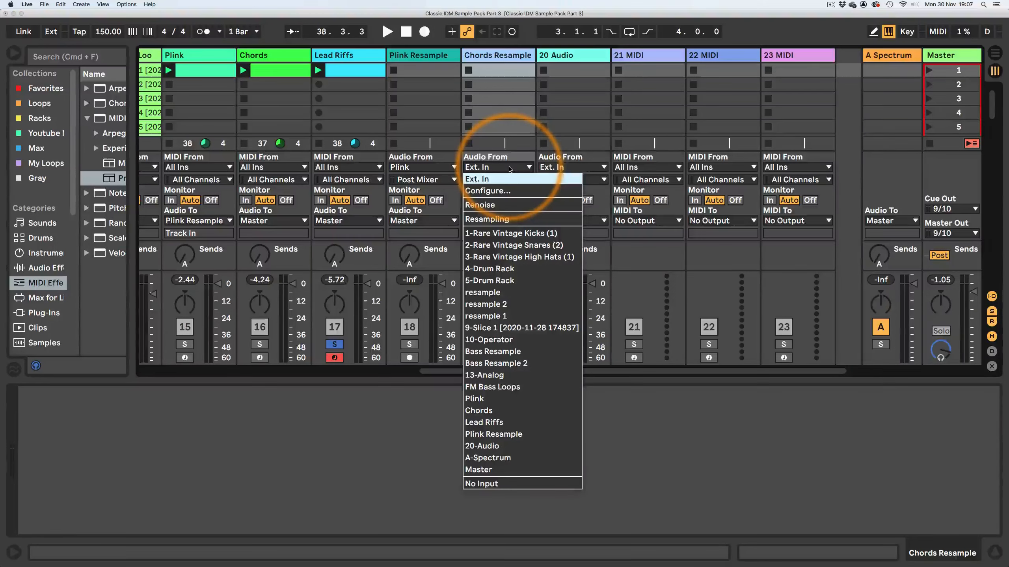
{"action": "left_click", "coordinate": [477, 411]}
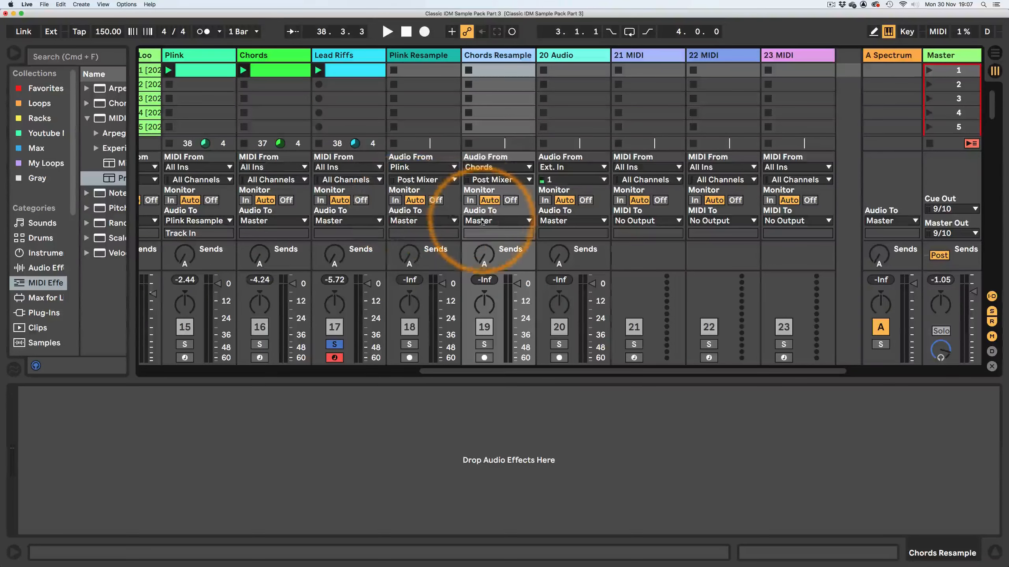
{"action": "left_click", "coordinate": [266, 221]}
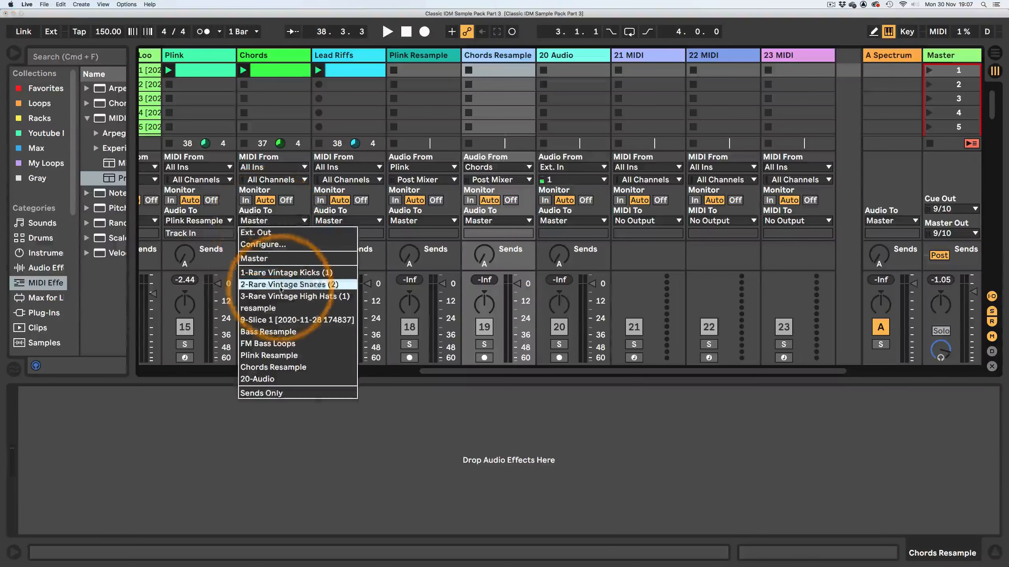
{"action": "left_click", "coordinate": [257, 368]}
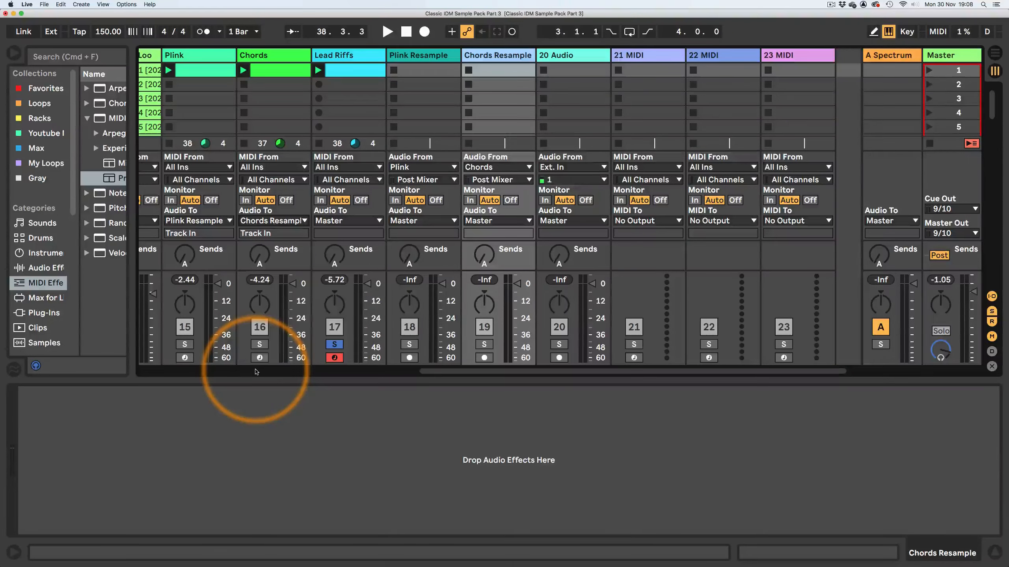
Step: Rename the 20 Audio track as Lead Riffs Resample
{"action": "left_click", "coordinate": [565, 56]}
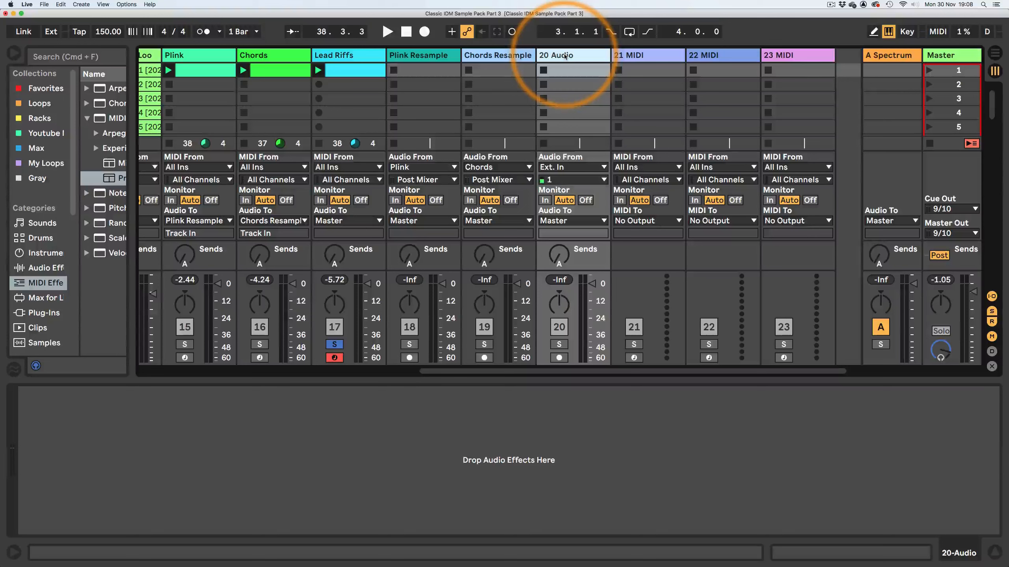
{"action": "key", "text": "super+r"}
{"action": "type", "text": "Lead Rif"}
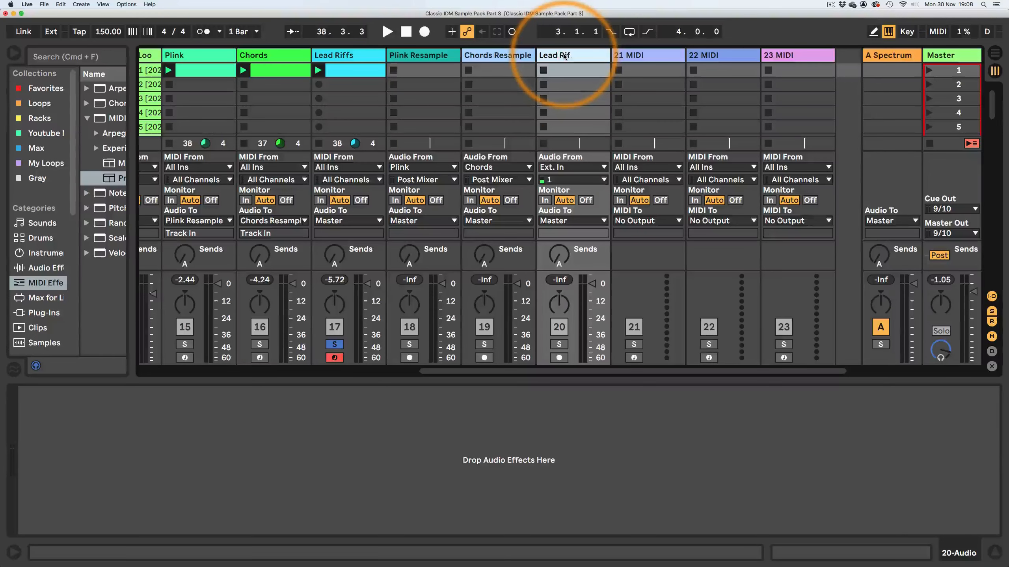
{"action": "type", "text": "fs Resample"}
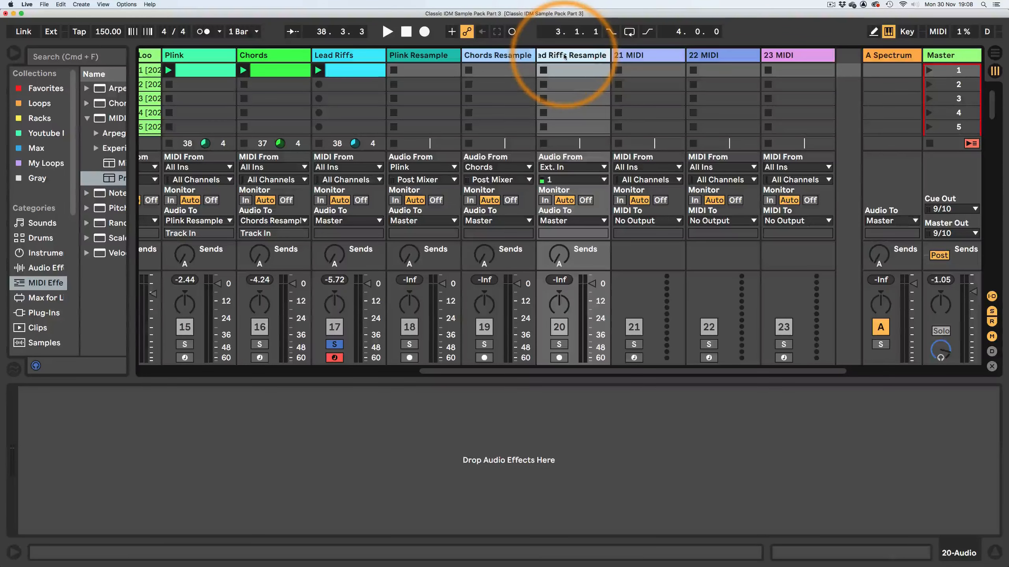
{"action": "key", "text": "Return"}
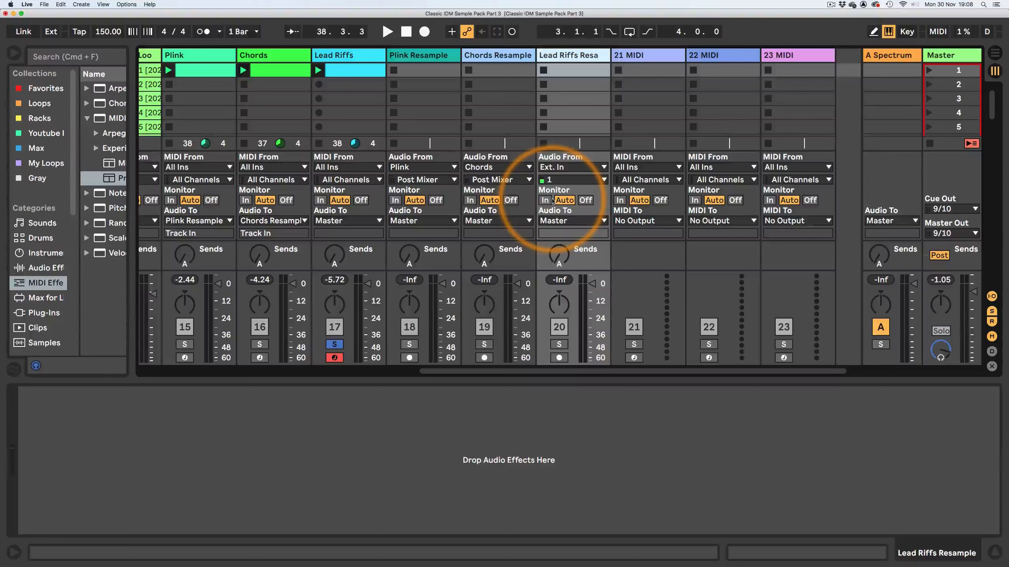
Step: Set the Lead Riffs Resample track's audio input to Lead Riffs and route the Lead Riffs track's audio output to Lead Riffs Resample
{"action": "left_click", "coordinate": [573, 168]}
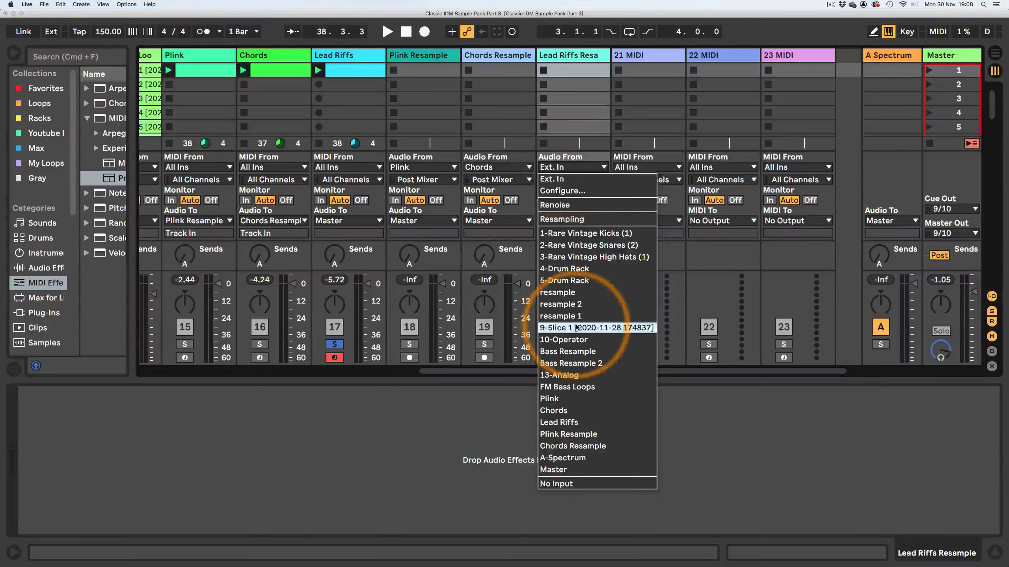
{"action": "left_click", "coordinate": [559, 423]}
{"action": "left_click", "coordinate": [340, 220]}
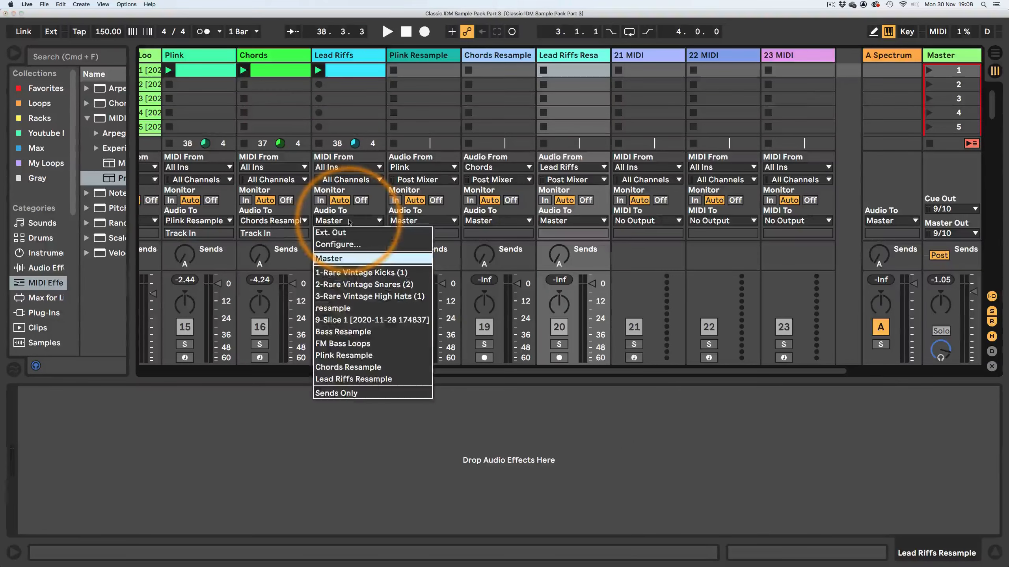
{"action": "left_click", "coordinate": [337, 379]}
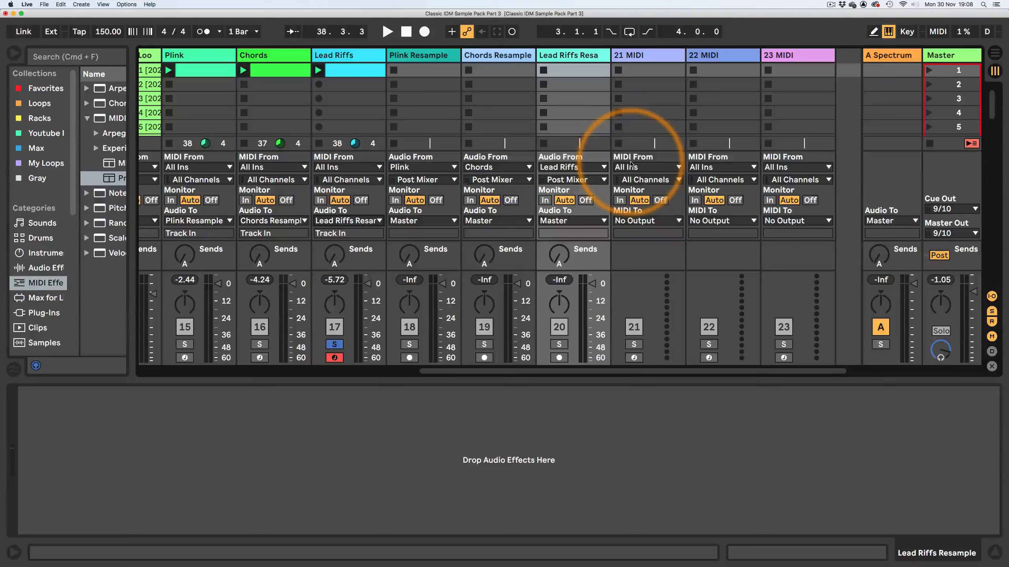
Step: Rename the 21, 22 and 23 MIDI tracks as Plink Midi, Chords Midi and Lead Riffs Midi
{"action": "left_click", "coordinate": [651, 53]}
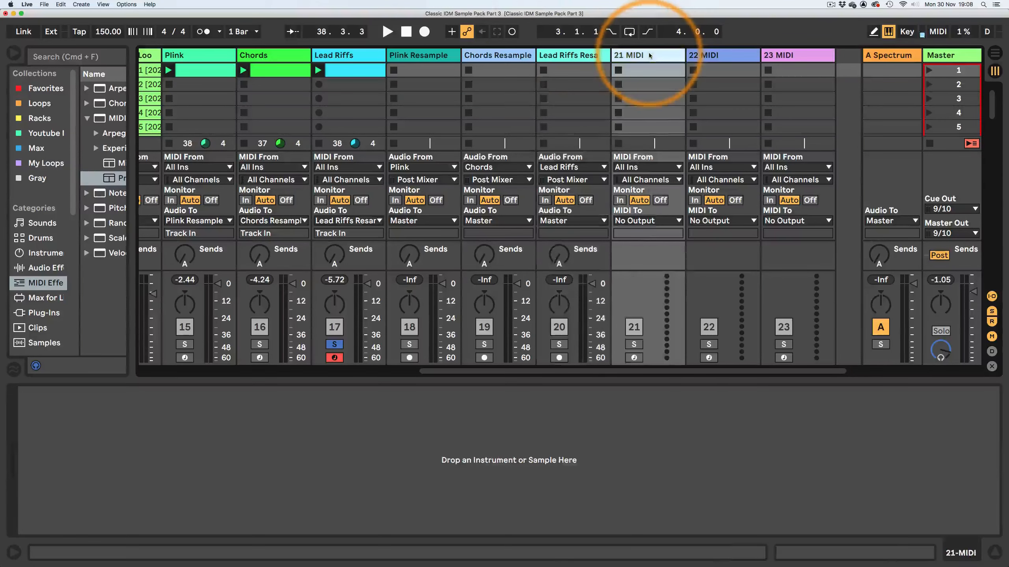
{"action": "key", "text": "super+r"}
{"action": "type", "text": "P"}
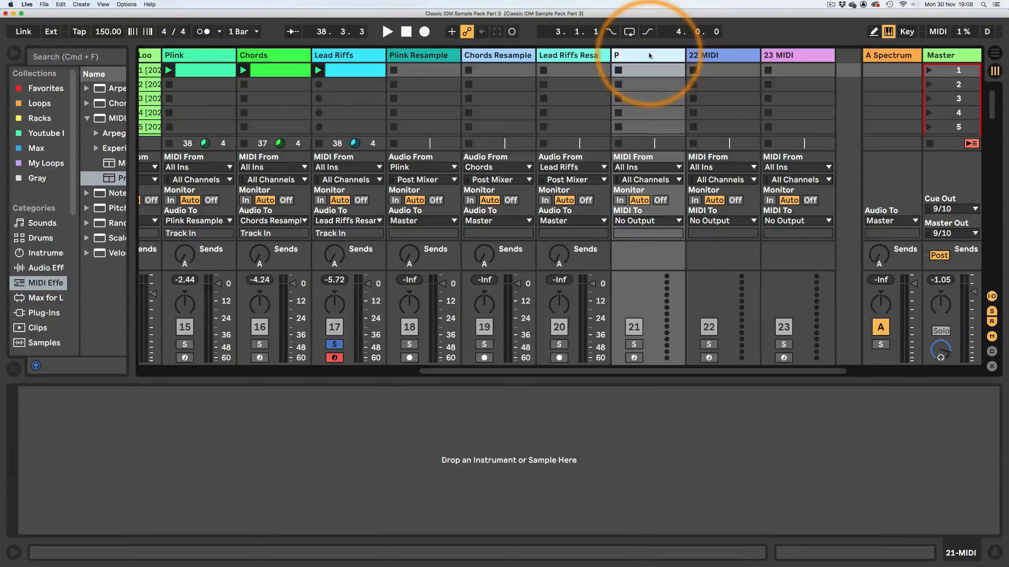
{"action": "type", "text": "link Midi"}
{"action": "key", "text": "Tab"}
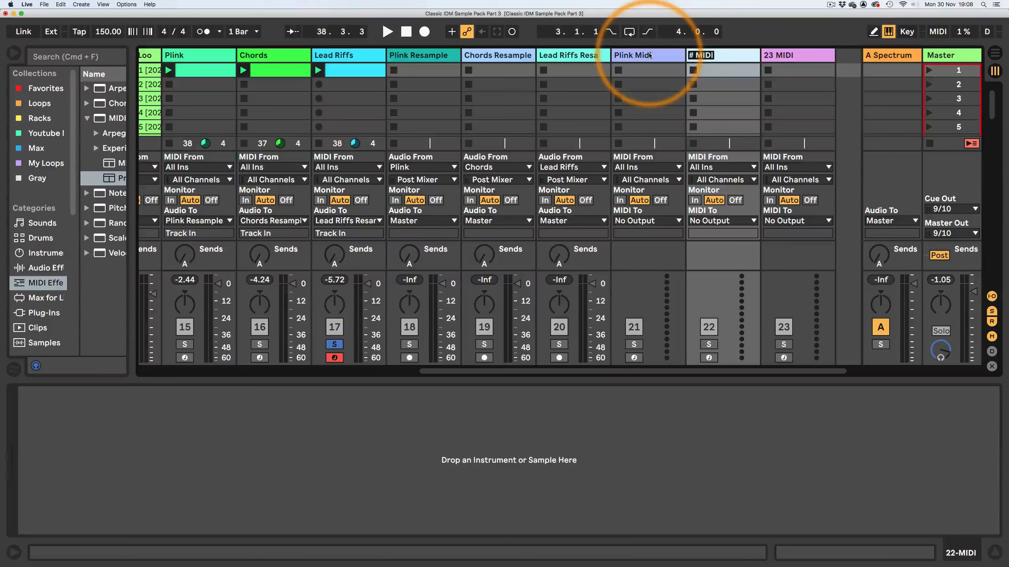
{"action": "type", "text": "Chords Midi"}
{"action": "key", "text": "Tab"}
{"action": "type", "text": "Lead"}
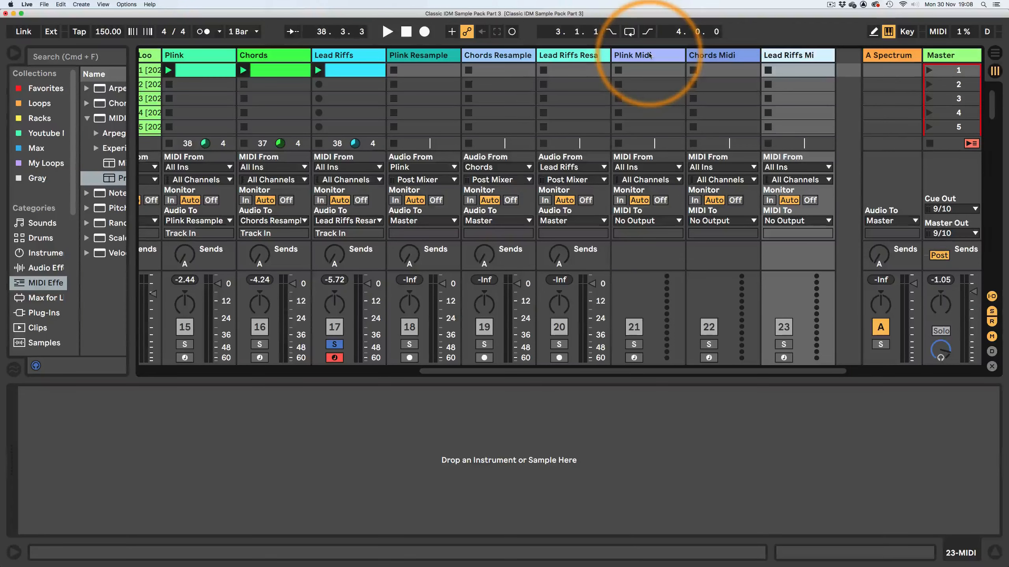
{"action": "key", "text": "Return"}
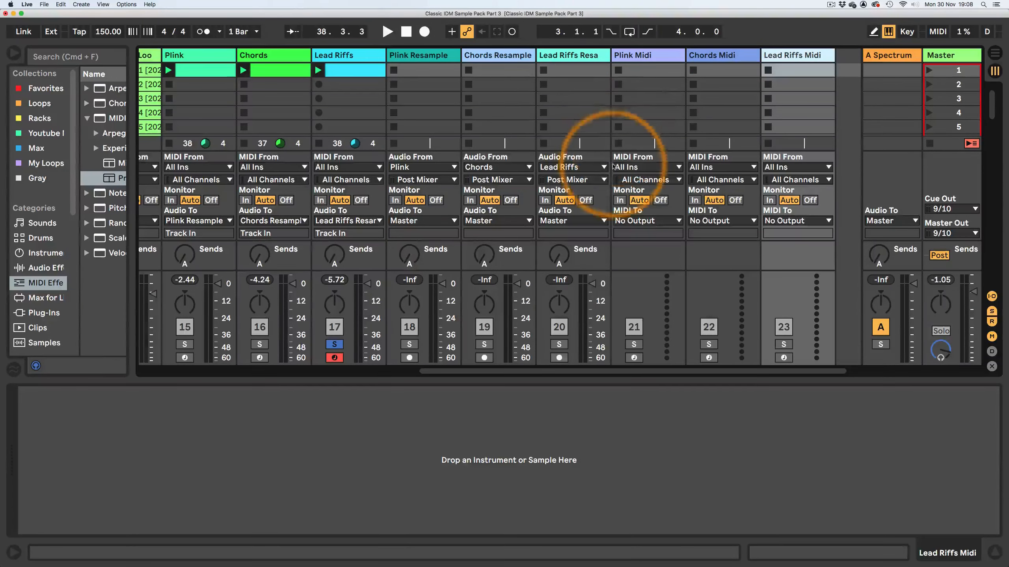
Step: Open the MIDI input source choices for the Plink Midi track
{"action": "left_click", "coordinate": [660, 168]}
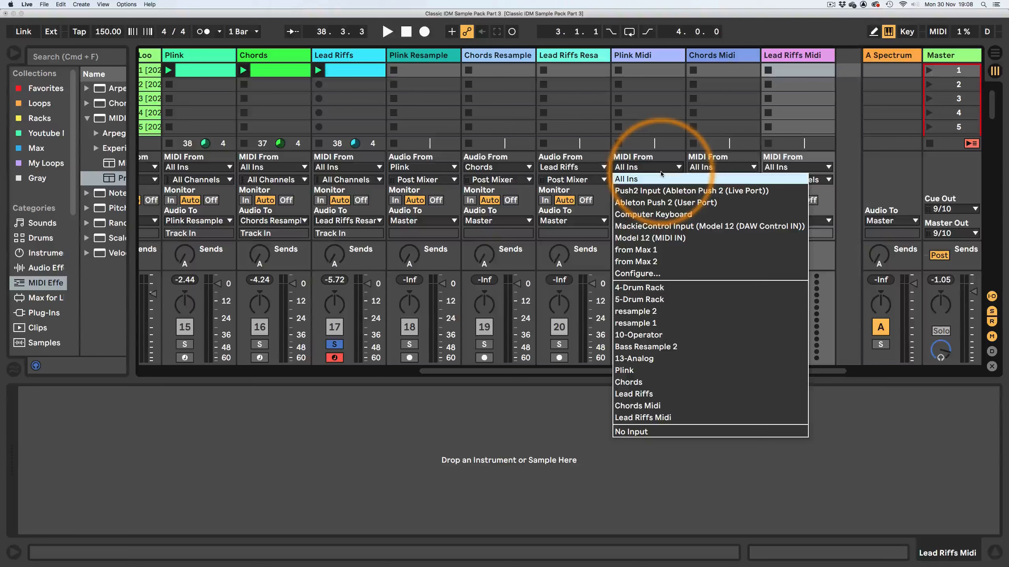
Step: Set the MIDI input of the Plink Midi, Chords Midi and Lead Riffs Midi tracks to Plink, Chords and Lead Riffs respectively
{"action": "left_click", "coordinate": [635, 370]}
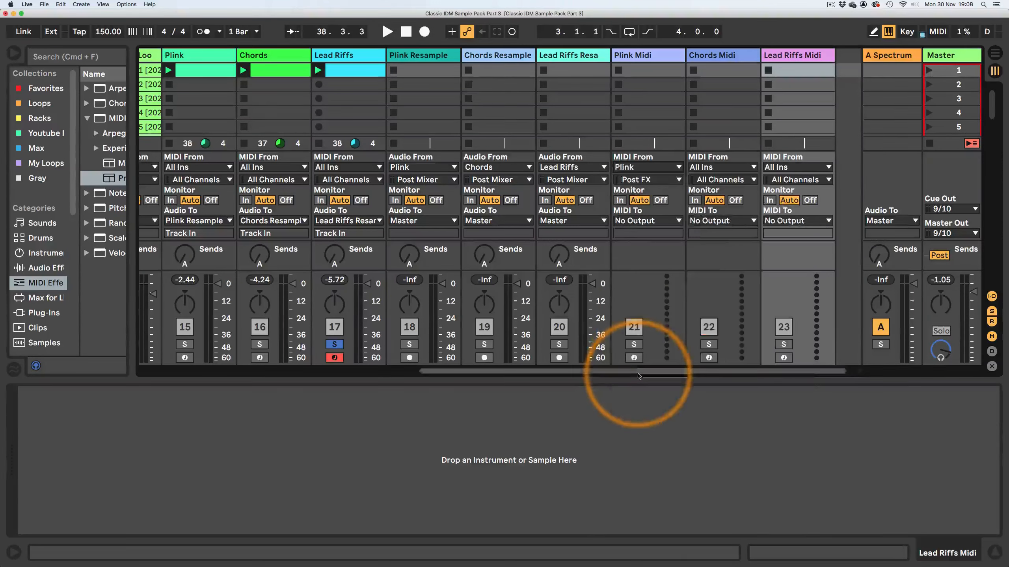
{"action": "left_click", "coordinate": [720, 168]}
{"action": "left_click", "coordinate": [698, 382]}
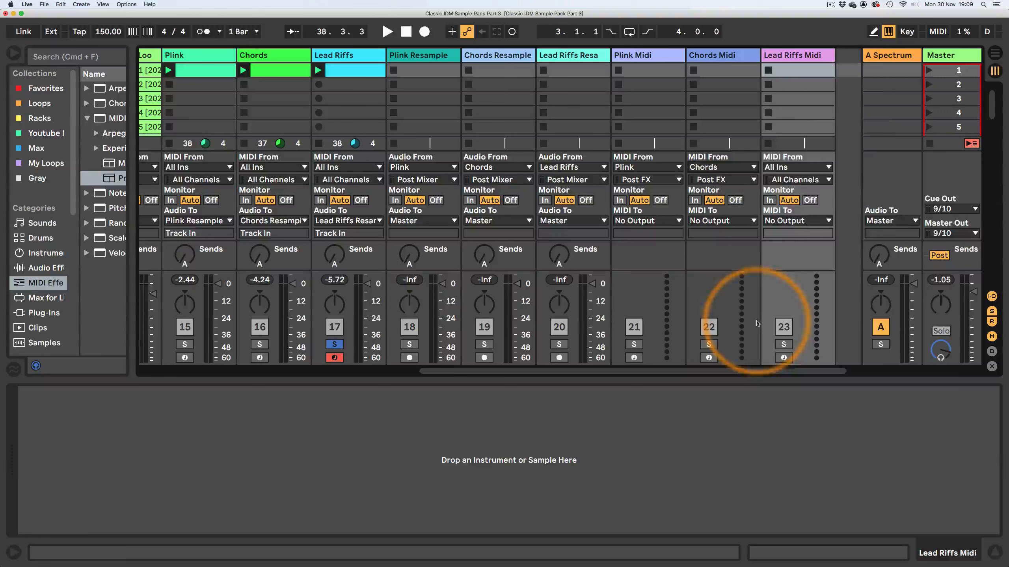
{"action": "left_click", "coordinate": [799, 168]}
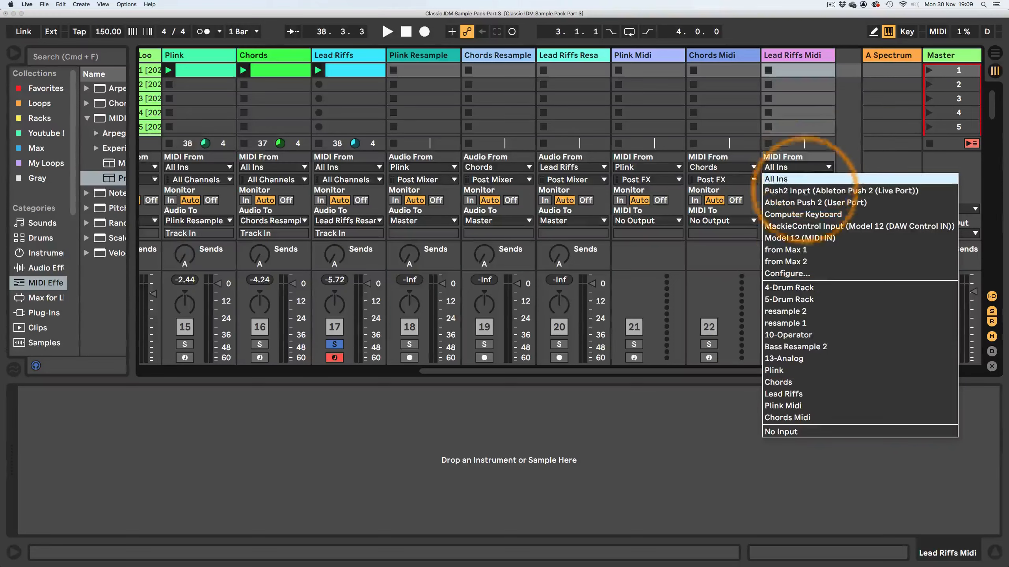
{"action": "left_click", "coordinate": [777, 394]}
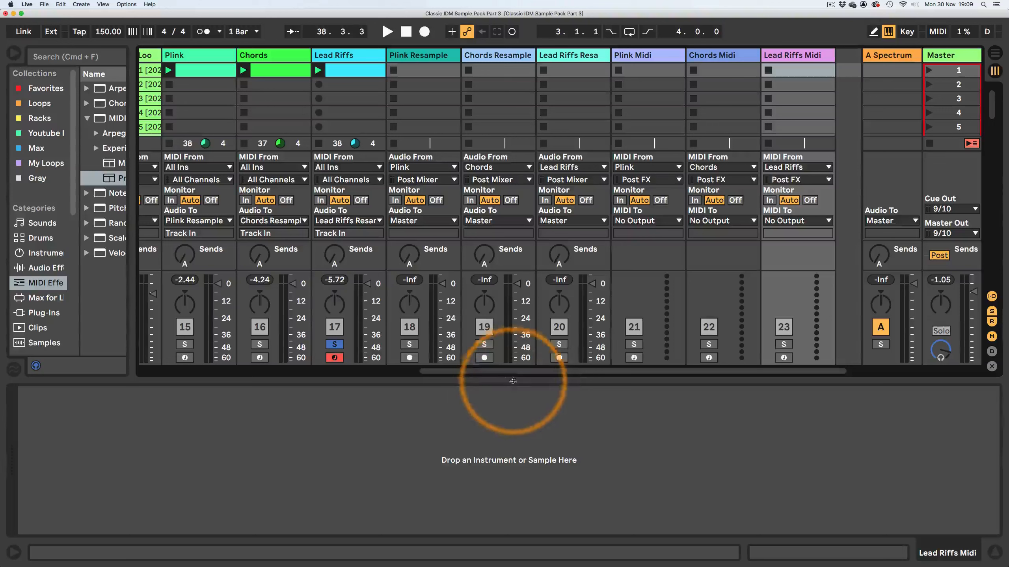
Step: Arm the three resample tracks and the three Midi tracks together for recording
{"action": "left_click", "coordinate": [409, 358]}
{"action": "left_click", "coordinate": [485, 358], "text": "super"}
{"action": "left_click", "coordinate": [559, 358], "text": "super"}
{"action": "left_click", "coordinate": [634, 358], "text": "super"}
{"action": "left_click", "coordinate": [709, 358], "text": "super"}
{"action": "left_click", "coordinate": [784, 358], "text": "super"}
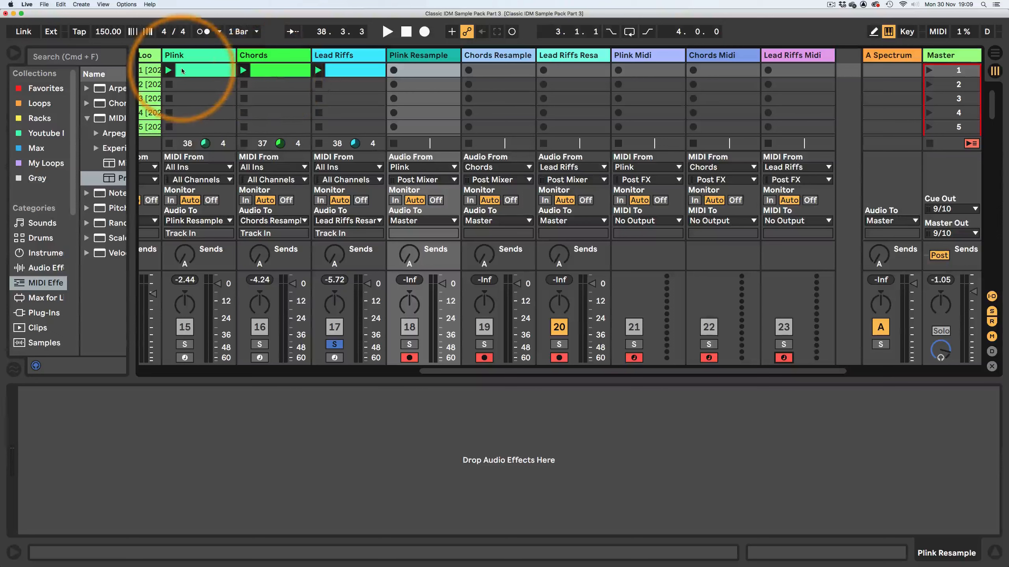
Step: Turn off the Lead Riffs track's solo and select the first-scene slots from Plink through Lead Riffs Midi
{"action": "left_click", "coordinate": [196, 72]}
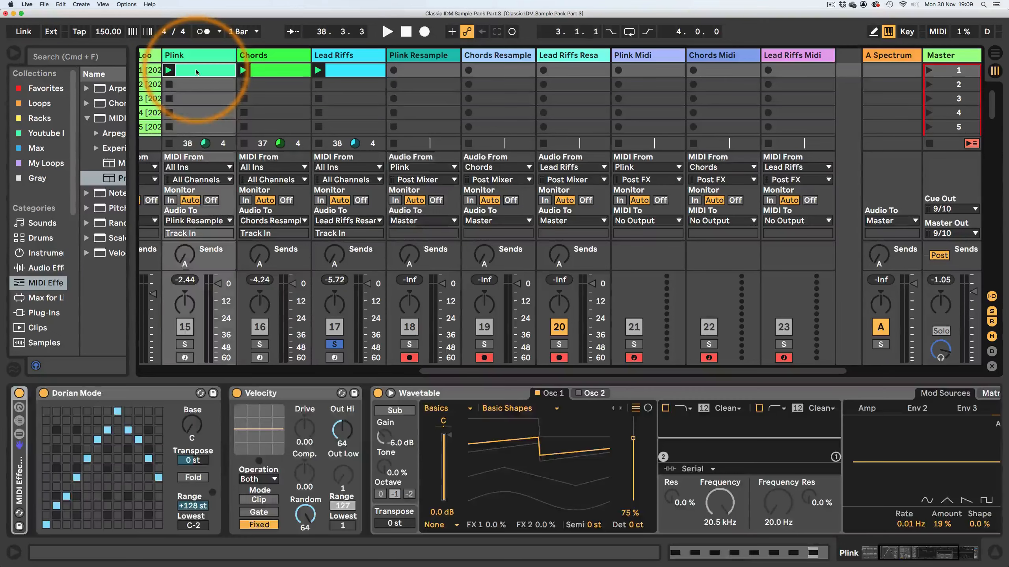
{"action": "left_click", "coordinate": [810, 72], "text": "shift"}
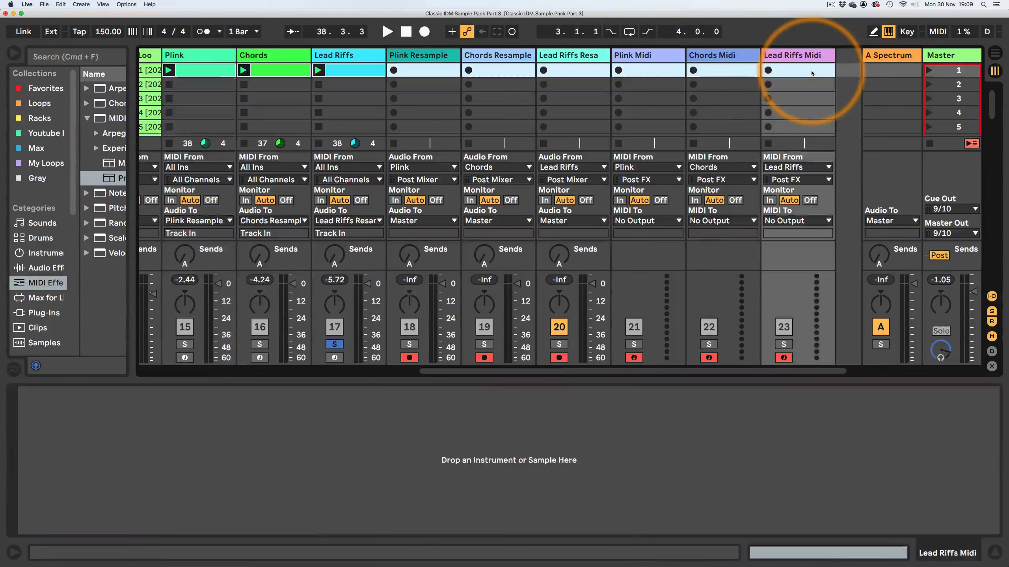
{"action": "left_click", "coordinate": [335, 344]}
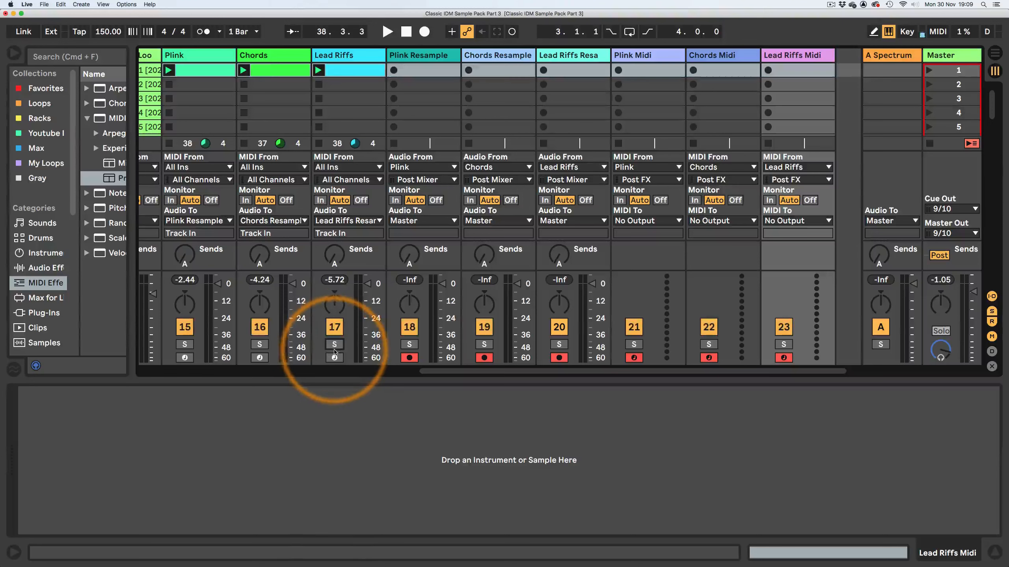
{"action": "left_click", "coordinate": [236, 147]}
{"action": "left_click", "coordinate": [205, 73]}
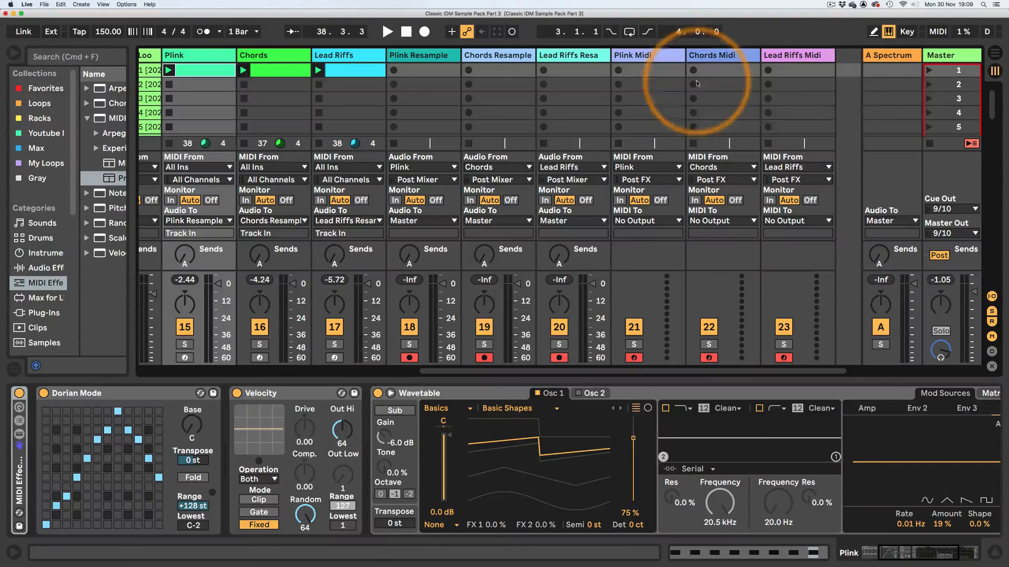
{"action": "left_click", "coordinate": [791, 75], "text": "shift"}
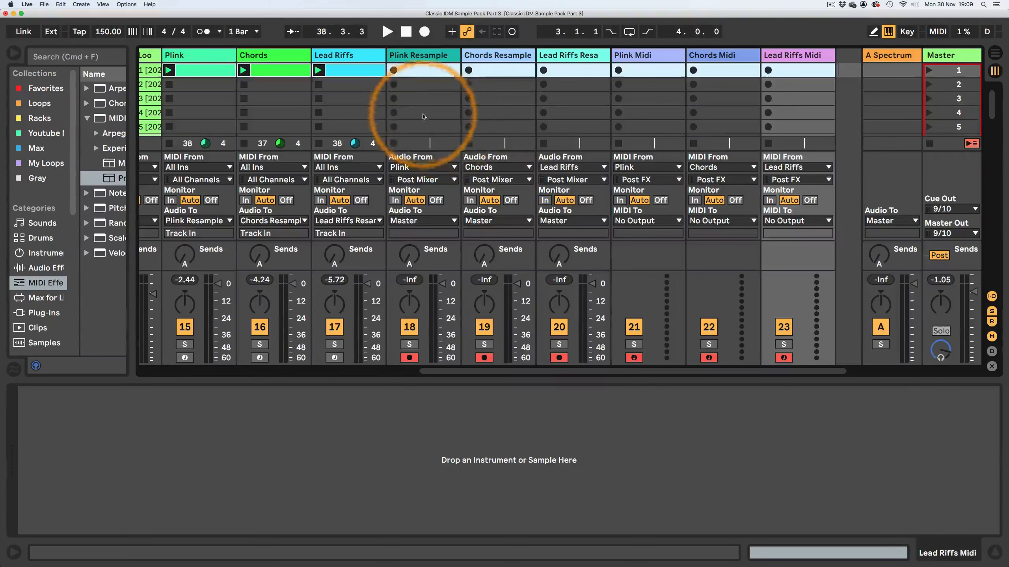
Step: Play the session briefly to check the levels of the source and resample tracks, then stop it
{"action": "left_click", "coordinate": [421, 97]}
{"action": "key", "text": "space"}
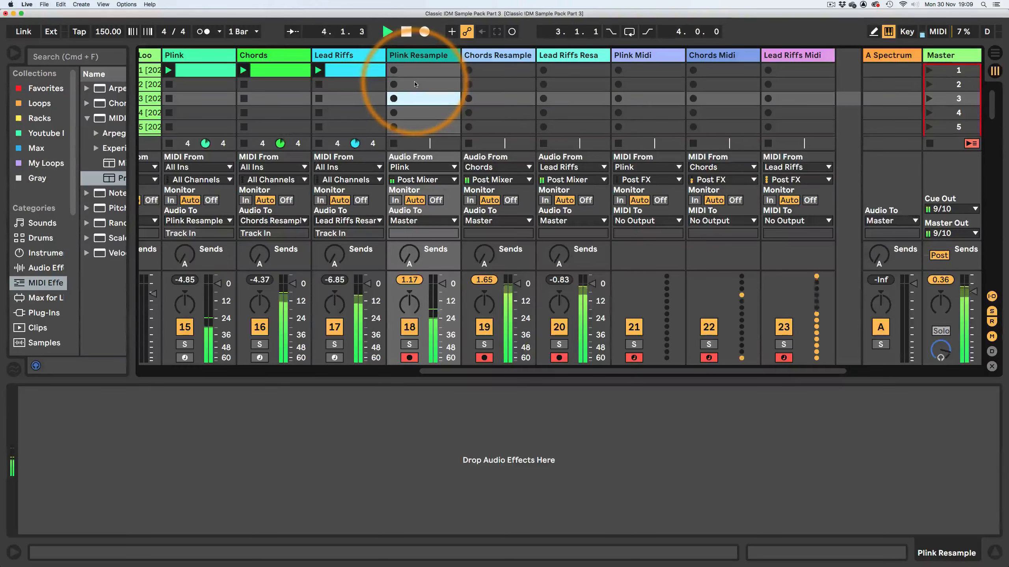
{"action": "key", "text": "space"}
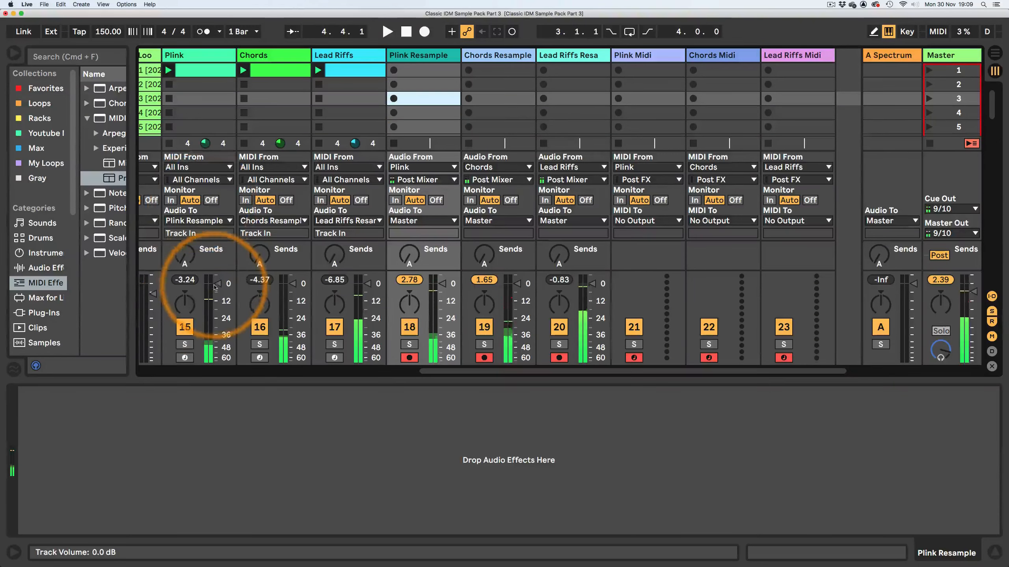
Step: Set the volume of the Plink, Chords and Lead Riffs tracks to -3 dB each and play back to check the levels
{"action": "left_click_drag", "start_coordinate": [211, 280], "coordinate": [186, 244]}
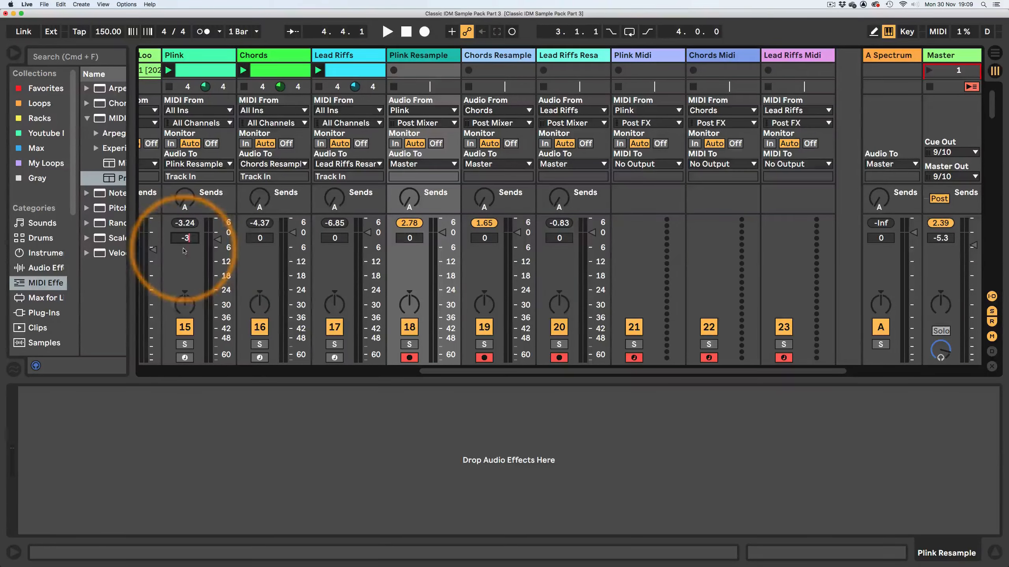
{"action": "left_click_drag", "start_coordinate": [261, 240], "coordinate": [261, 245]}
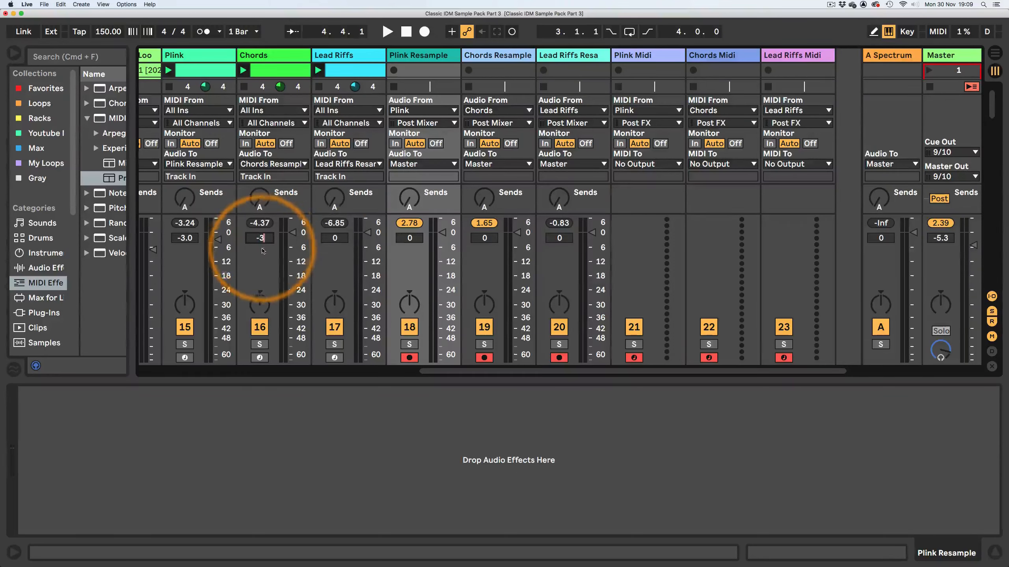
{"action": "left_click_drag", "start_coordinate": [332, 240], "coordinate": [332, 245]}
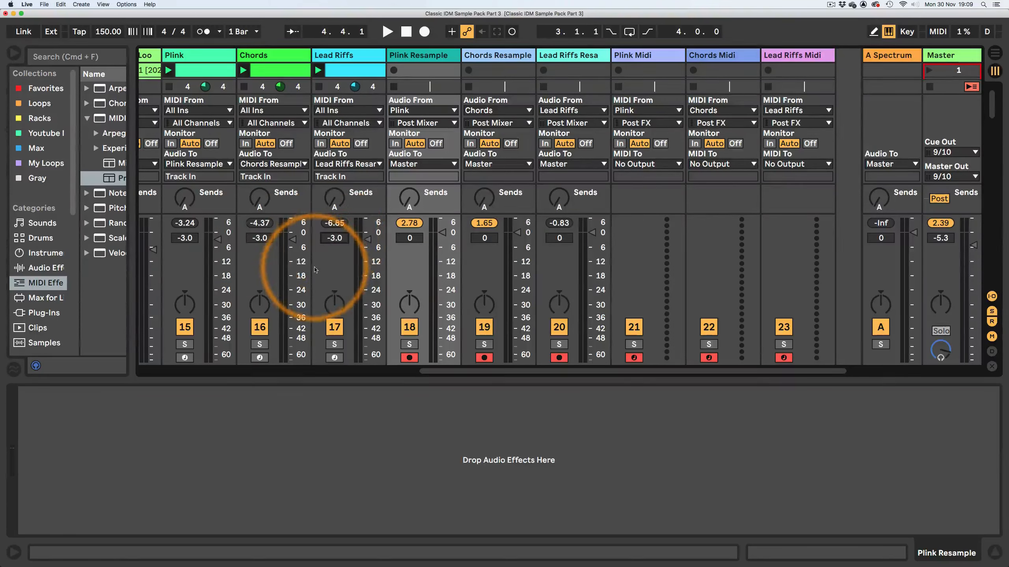
{"action": "key", "text": "space"}
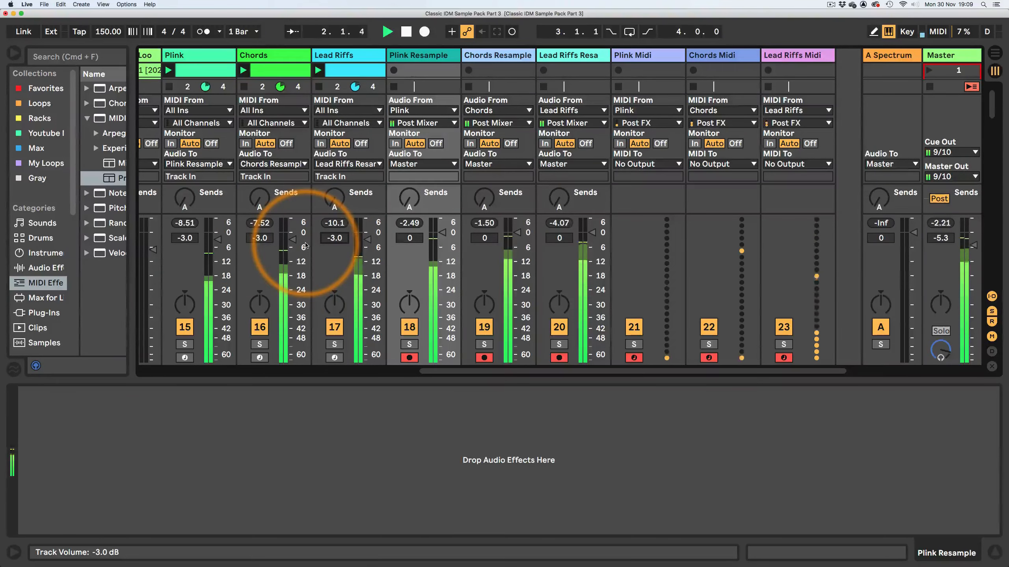
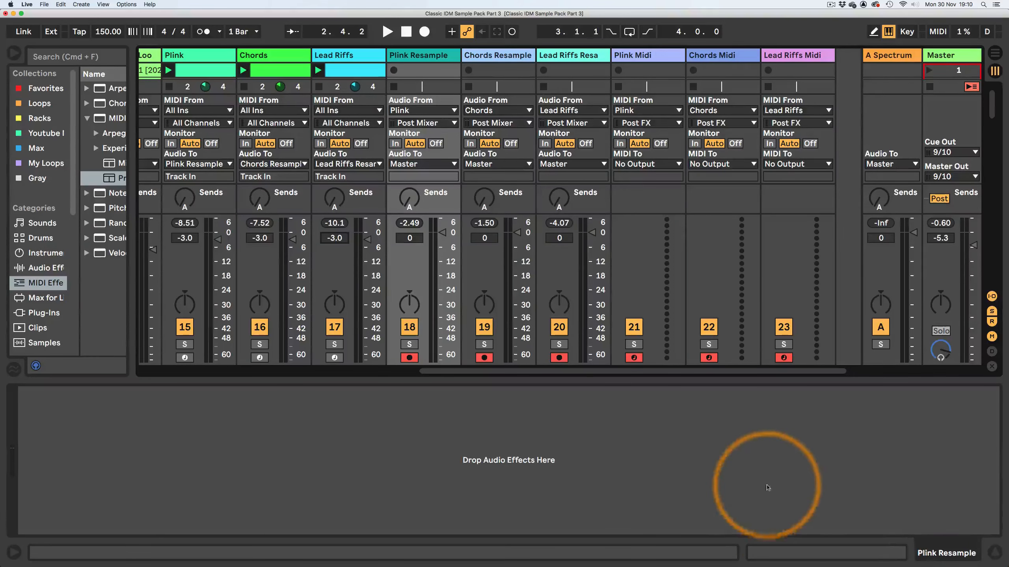
Step: Hide the device detail view to give the session grid more room
{"action": "left_click_drag", "start_coordinate": [634, 373], "coordinate": [649, 376]}
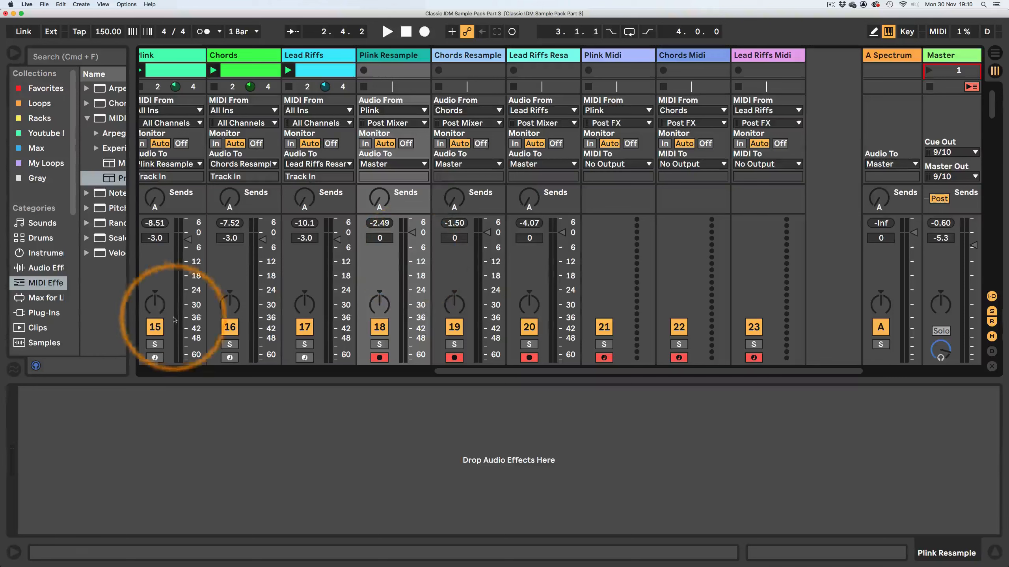
{"action": "left_click_drag", "start_coordinate": [640, 375], "coordinate": [600, 376]}
{"action": "left_click", "coordinate": [995, 552]}
Step: Hide the browser and launch the first-scene slots from Plink through Lead Riffs Midi together to start recording on the armed tracks
{"action": "left_click", "coordinate": [238, 69]}
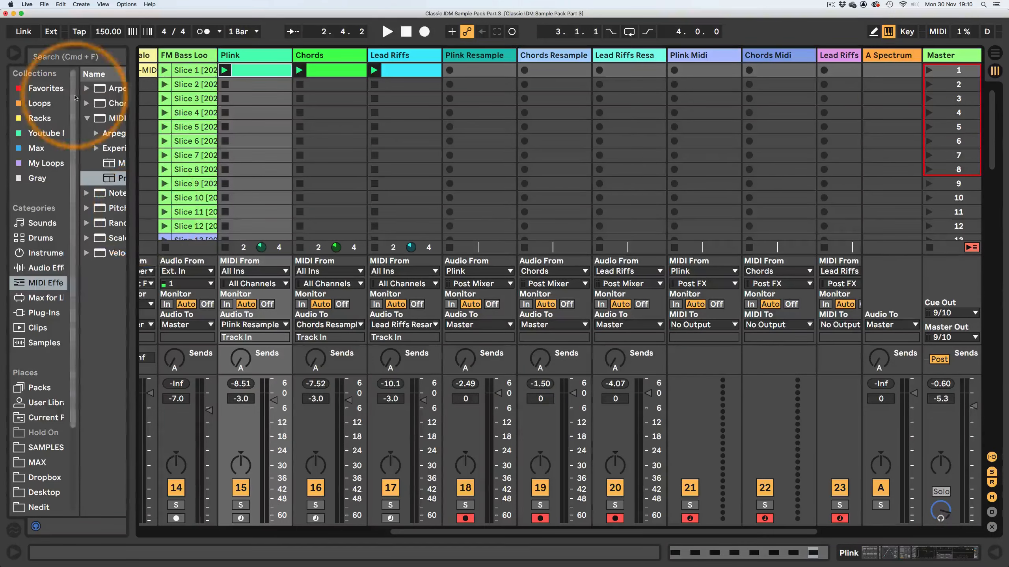
{"action": "left_click", "coordinate": [15, 56]}
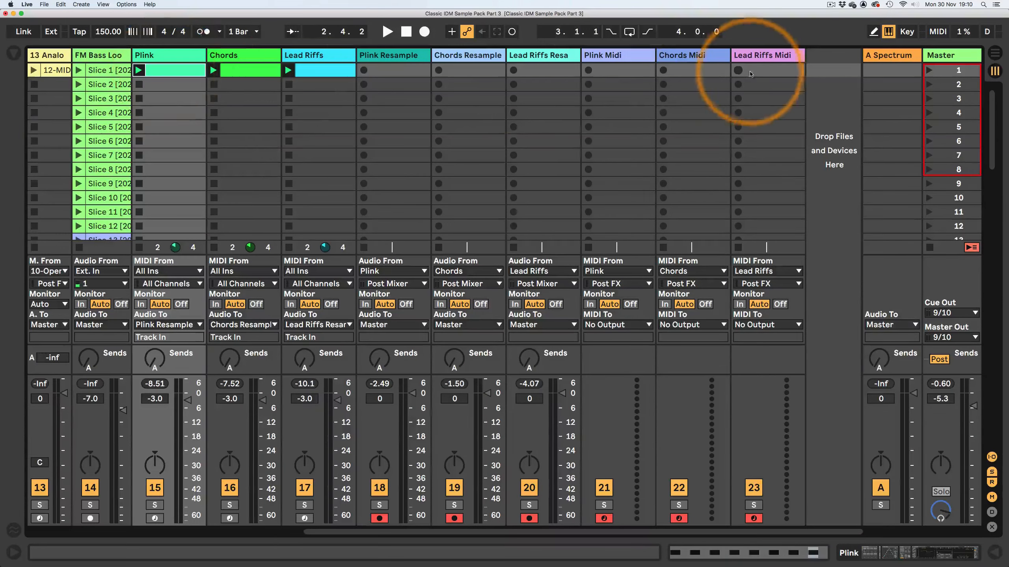
{"action": "left_click", "coordinate": [768, 70], "text": "shift"}
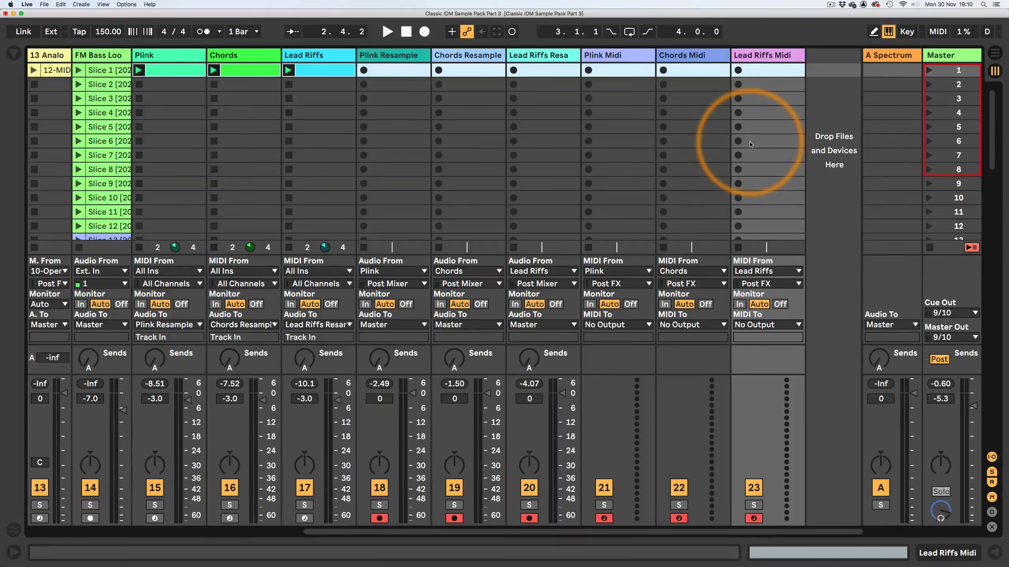
{"action": "key", "text": "Return"}
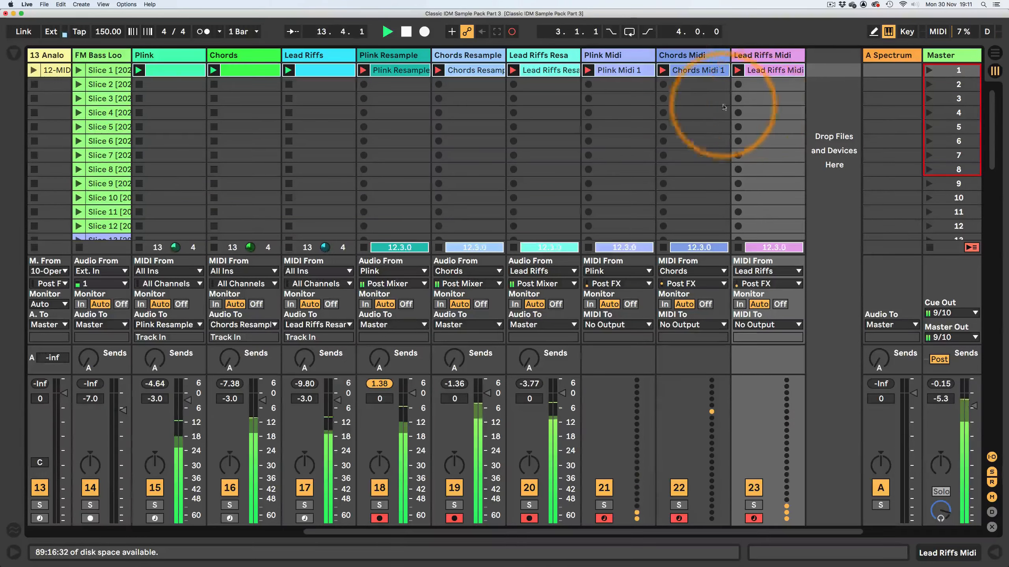
Step: Open the resample and Midi clips one after another to examine the waveforms and notes being recorded
{"action": "double_click", "coordinate": [399, 70]}
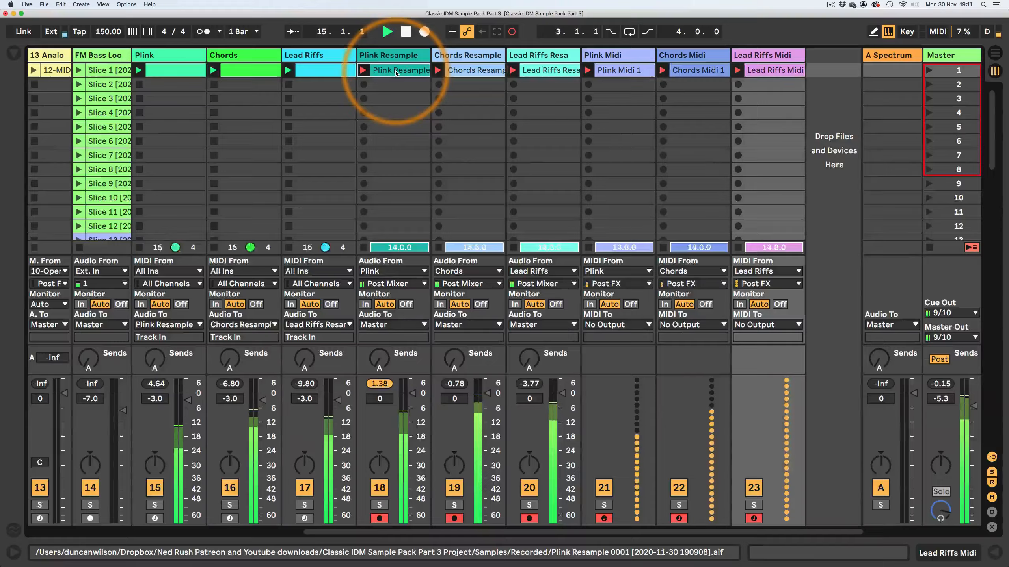
{"action": "left_click", "coordinate": [468, 71]}
{"action": "left_click", "coordinate": [469, 71]}
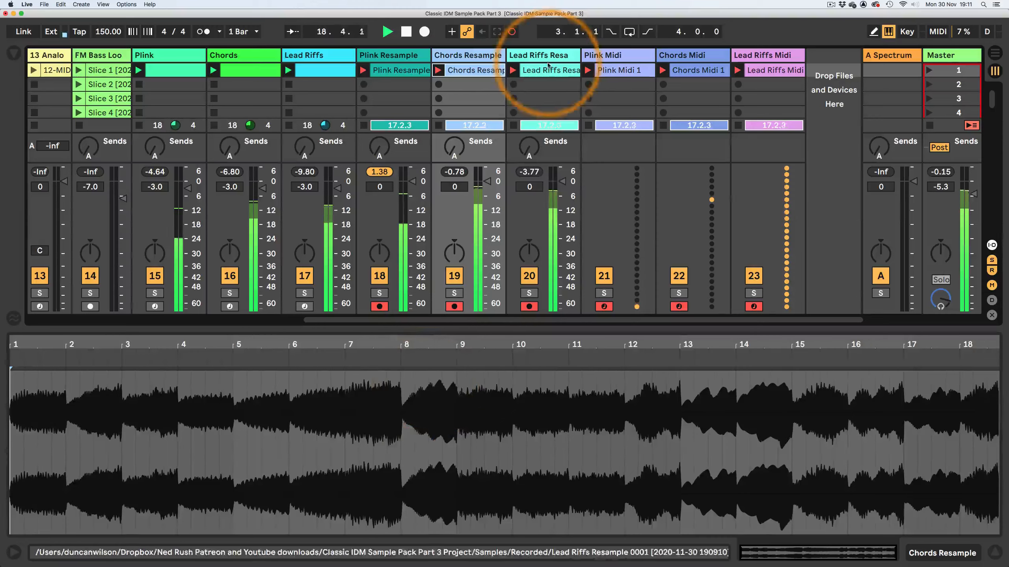
{"action": "left_click", "coordinate": [542, 72]}
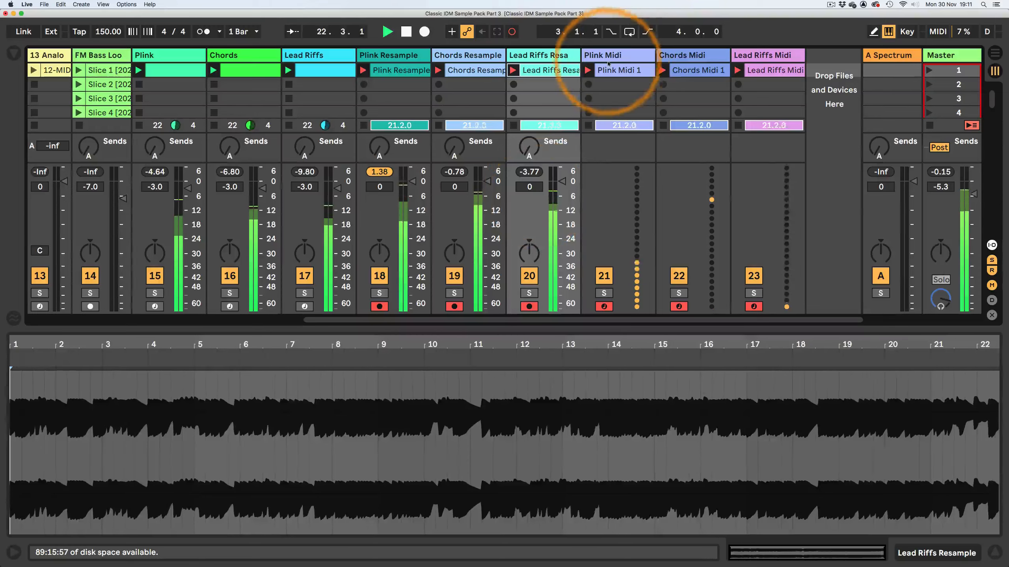
{"action": "left_click", "coordinate": [618, 69]}
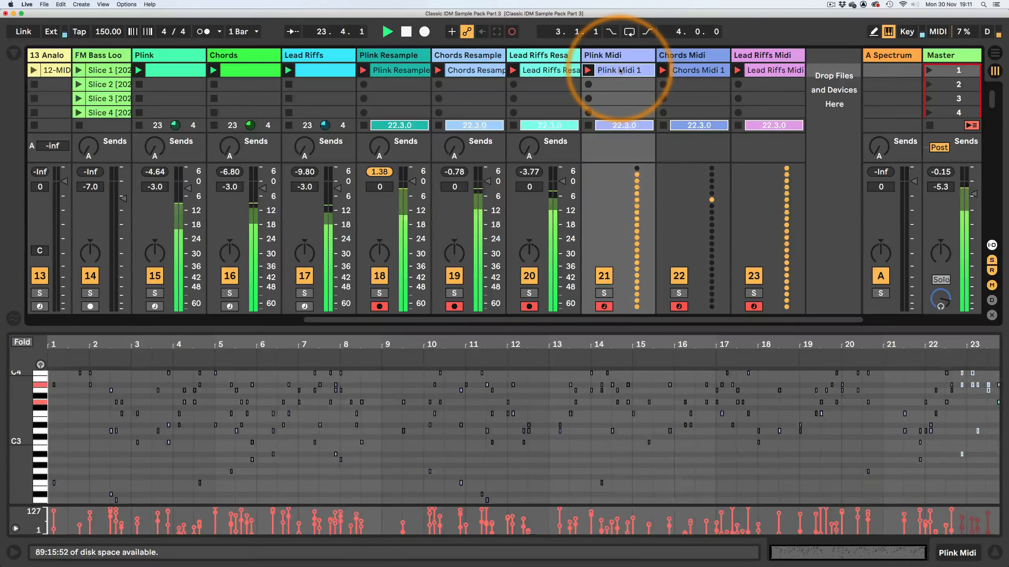
{"action": "left_click", "coordinate": [688, 73]}
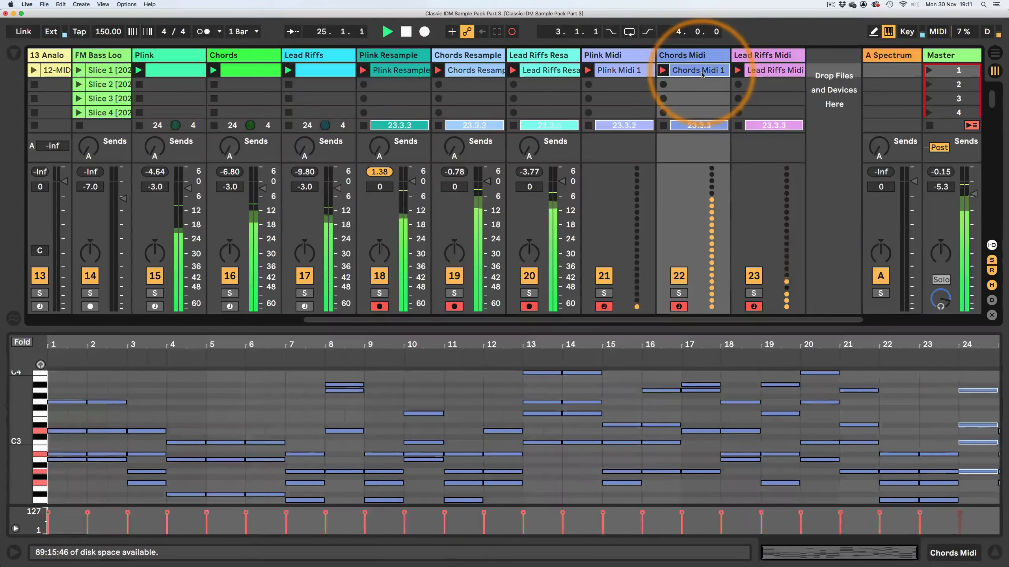
{"action": "left_click", "coordinate": [772, 76]}
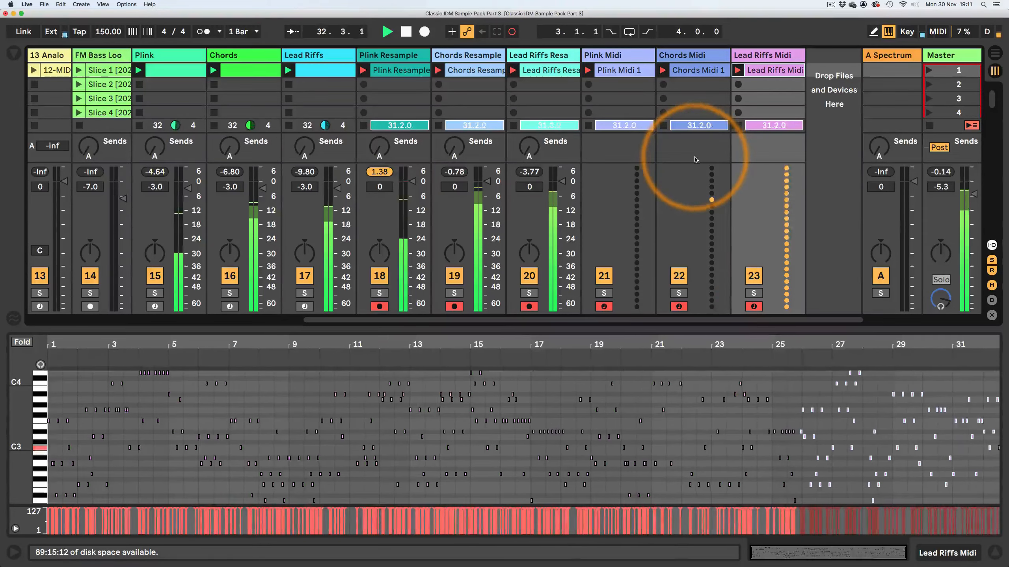
Step: Hide the clip view, launch the Slice 13 clip on the FM Bass Loops track and raise that track's volume to -3 dB
{"action": "left_click", "coordinate": [565, 283]}
{"action": "left_click_drag", "start_coordinate": [518, 320], "coordinate": [298, 329]}
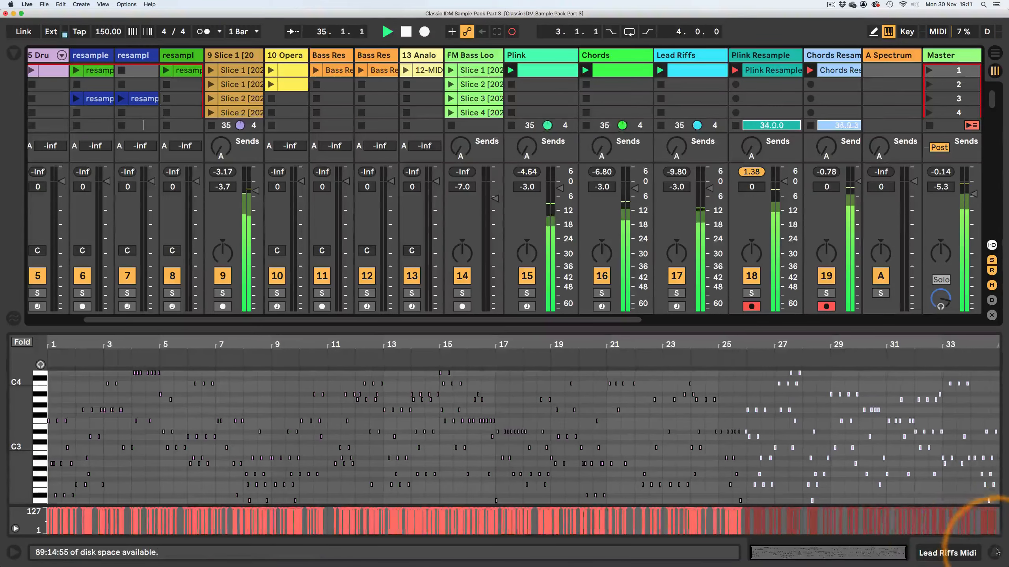
{"action": "left_click", "coordinate": [995, 553]}
{"action": "scroll", "coordinate": [338, 191], "scroll_direction": "down", "scroll_amount": 3}
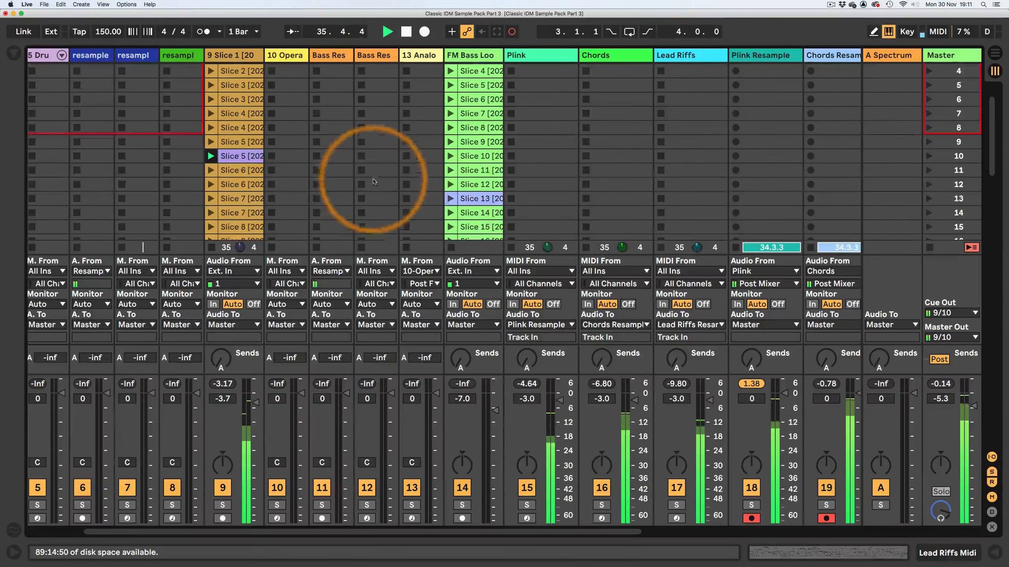
{"action": "left_click", "coordinate": [452, 198]}
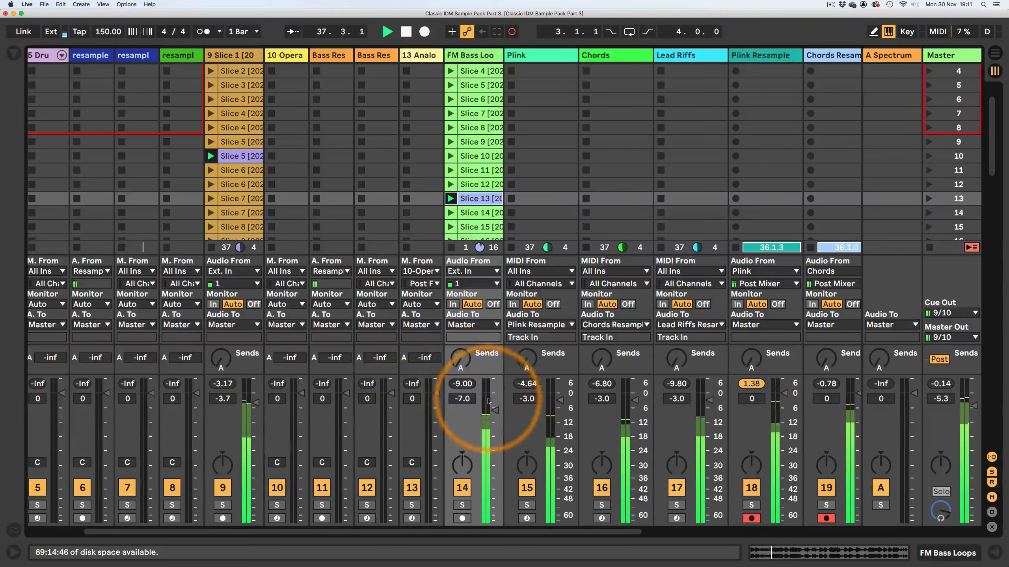
{"action": "left_click_drag", "start_coordinate": [492, 411], "coordinate": [492, 401]}
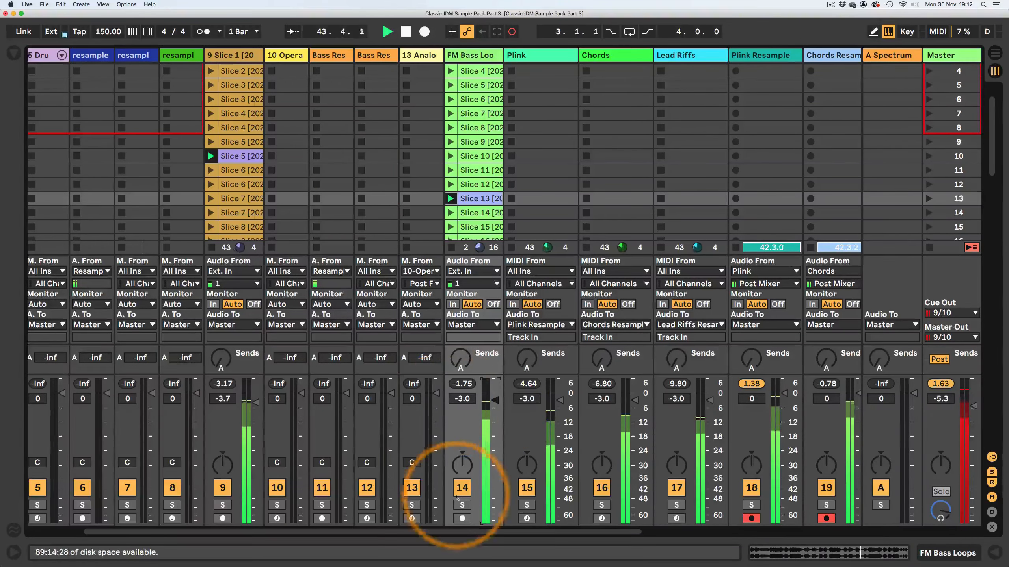
Step: Stop all clips to end the recordings and return to the recorded clips in the first scene
{"action": "left_click_drag", "start_coordinate": [462, 531], "coordinate": [736, 535]}
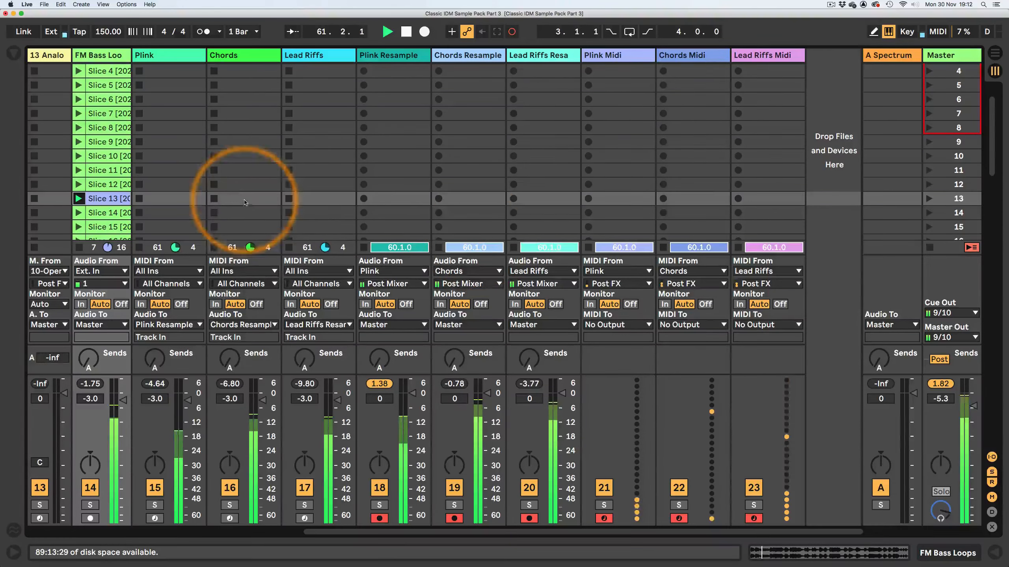
{"action": "left_click", "coordinate": [930, 248]}
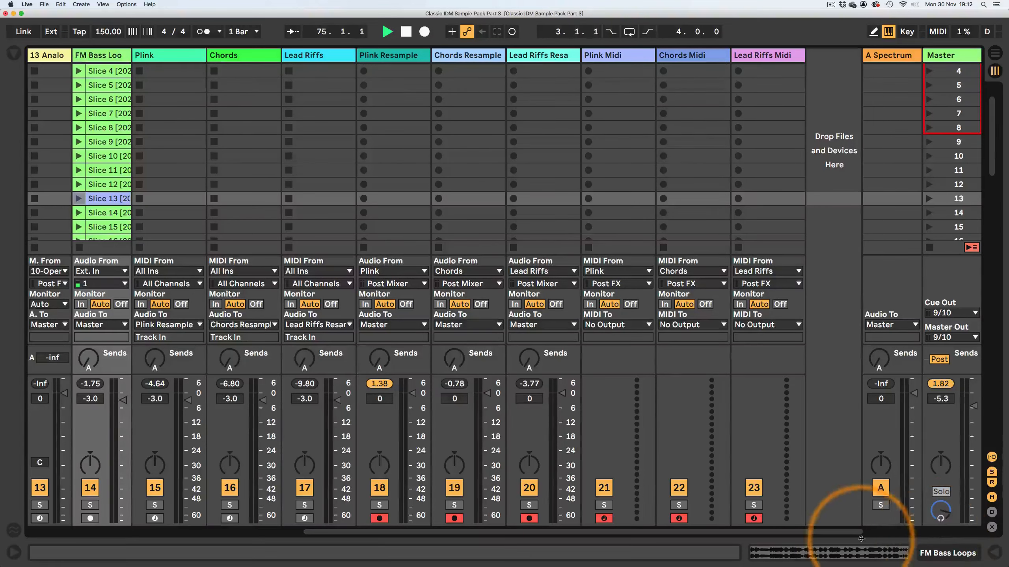
{"action": "left_click_drag", "start_coordinate": [848, 536], "coordinate": [805, 544]}
{"action": "scroll", "coordinate": [651, 297], "scroll_direction": "up", "scroll_amount": 3}
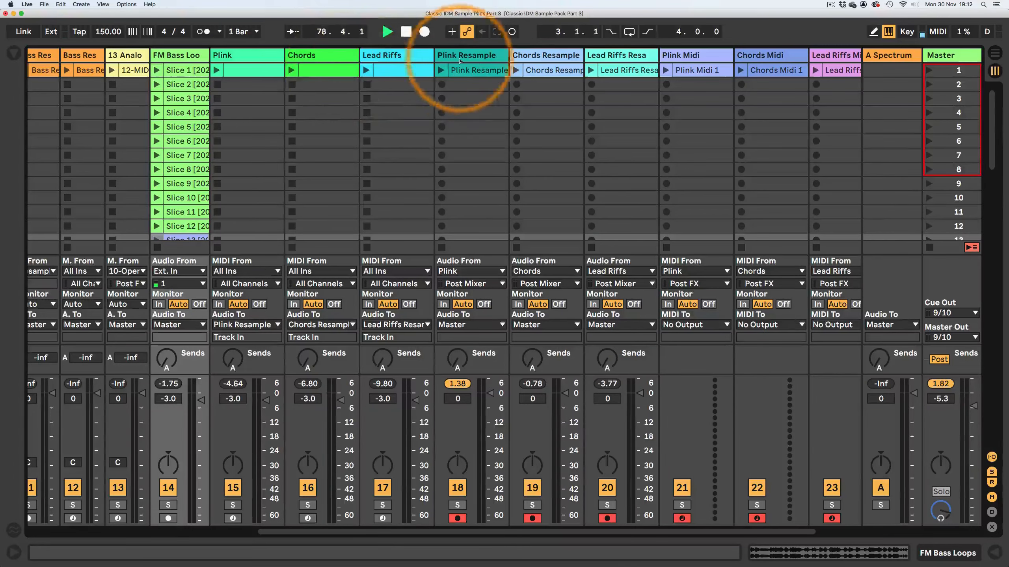
Step: Open the recorded Plink Resample clip, play it and examine its waveform up close and in full
{"action": "double_click", "coordinate": [485, 71]}
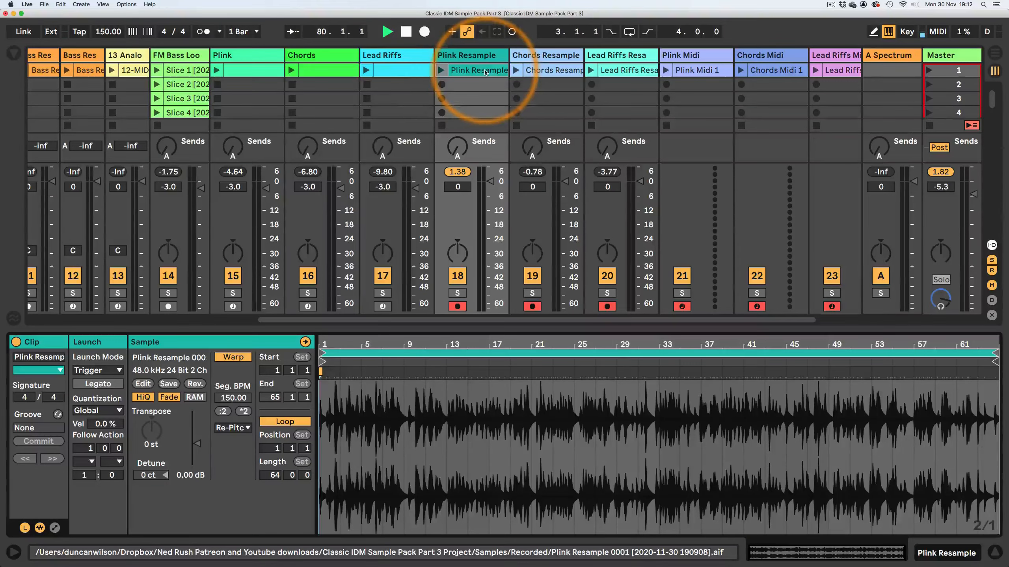
{"action": "left_click", "coordinate": [441, 71]}
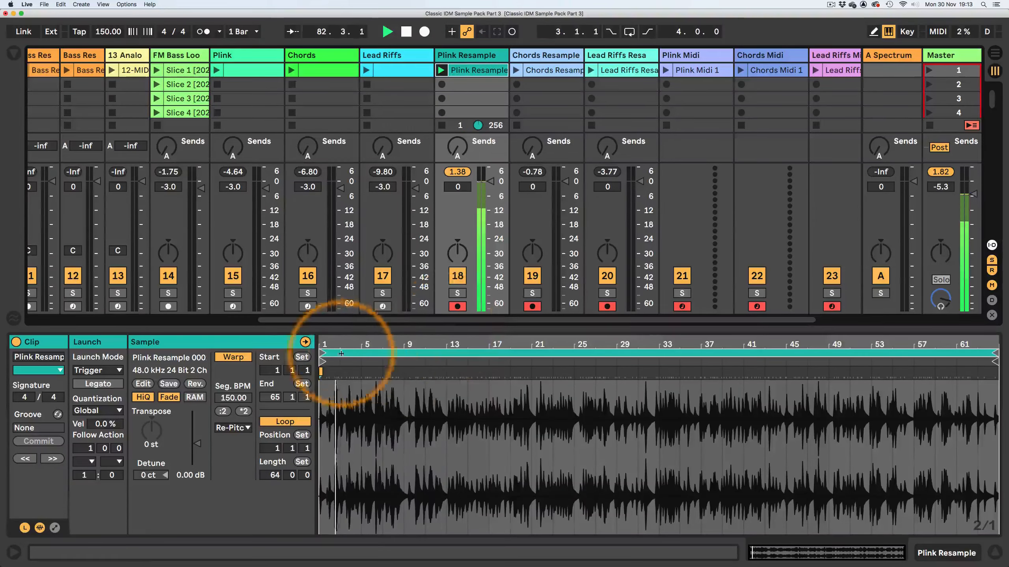
{"action": "left_click_drag", "start_coordinate": [319, 340], "coordinate": [318, 362]}
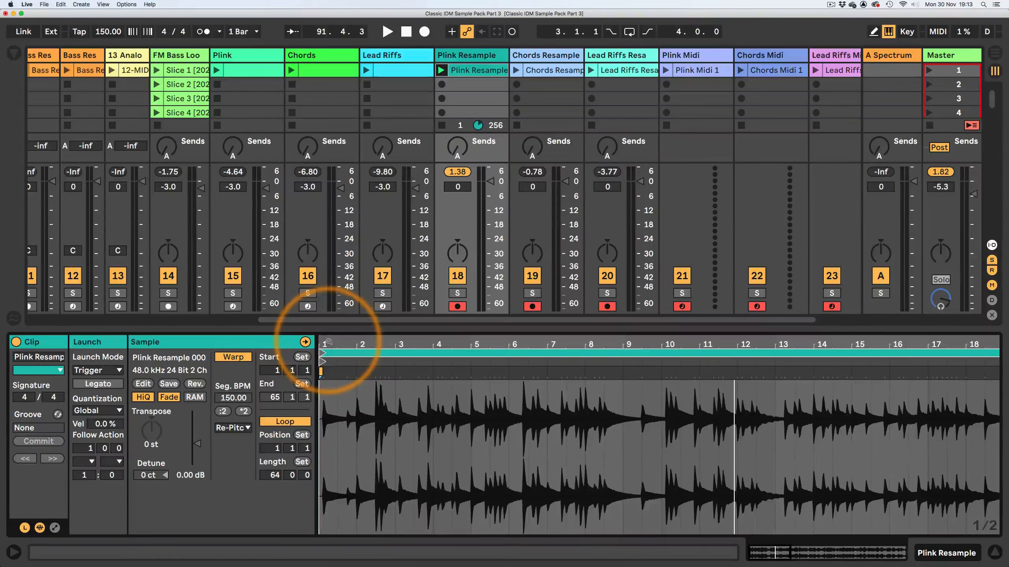
{"action": "left_click_drag", "start_coordinate": [329, 341], "coordinate": [329, 306]}
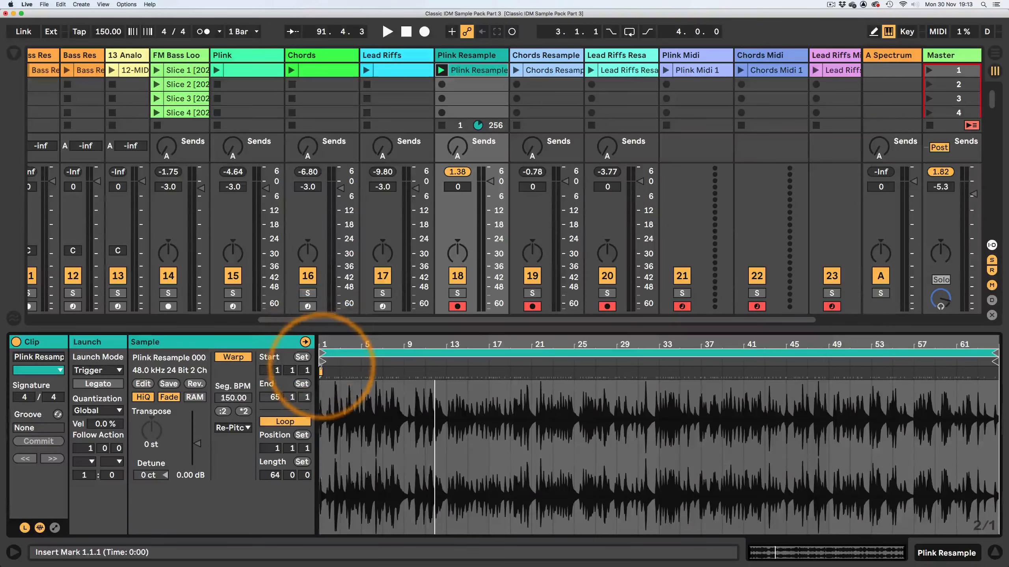
Step: Halve the Plink Resample clip's segment tempo to 75 BPM and play it briefly to check
{"action": "left_click", "coordinate": [222, 412]}
{"action": "key", "text": "space"}
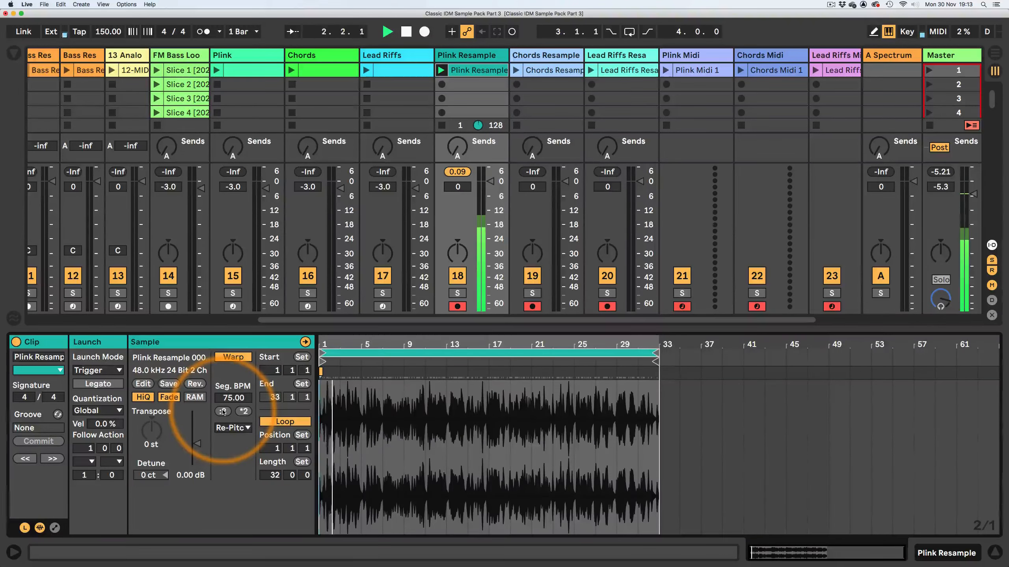
{"action": "key", "text": "space"}
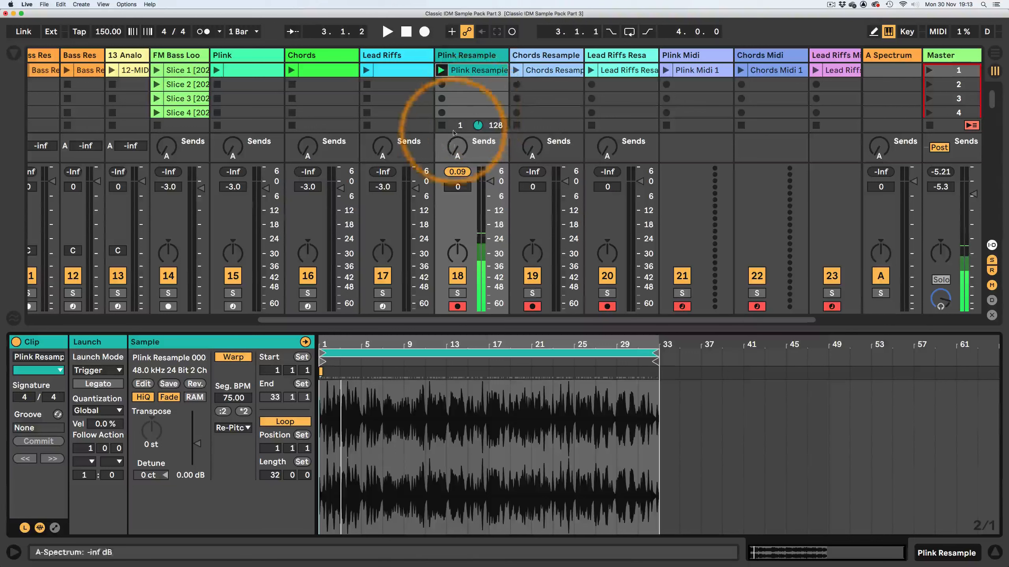
Step: Slice the Plink Resample clip to a new MIDI track with one slice per bar, using the Sampler preset
{"action": "right_click", "coordinate": [475, 70]}
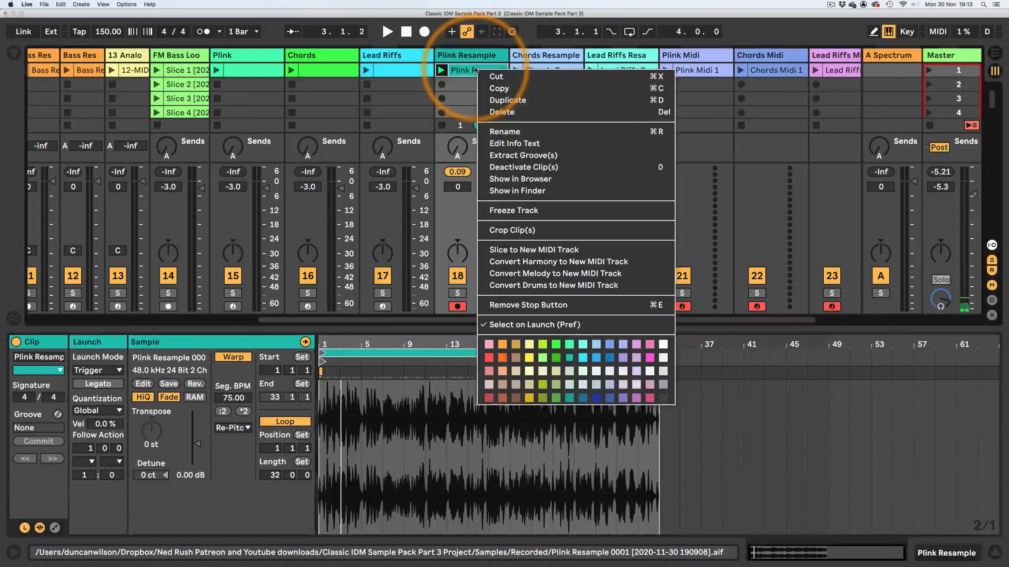
{"action": "left_click", "coordinate": [509, 250]}
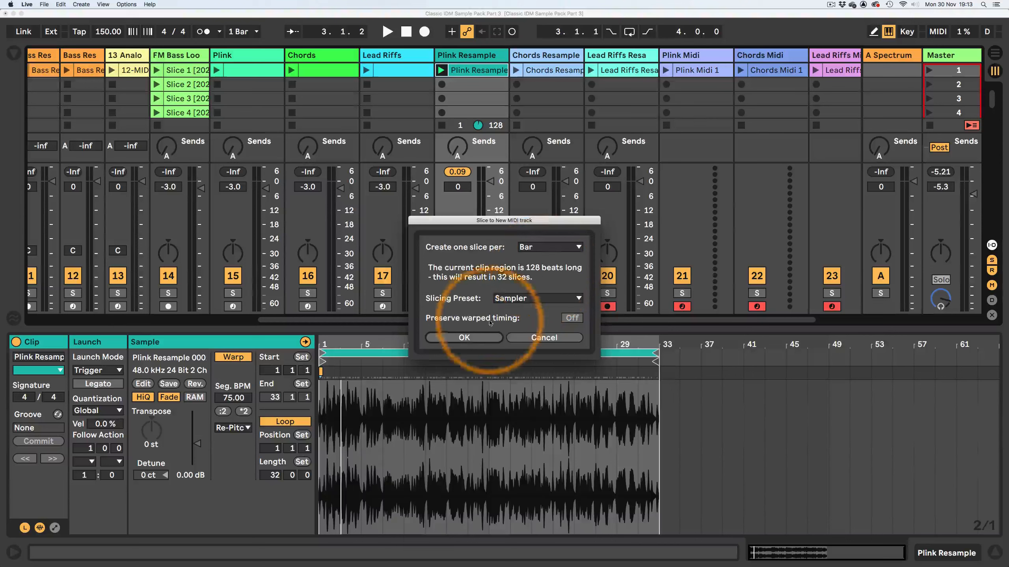
{"action": "left_click", "coordinate": [471, 339]}
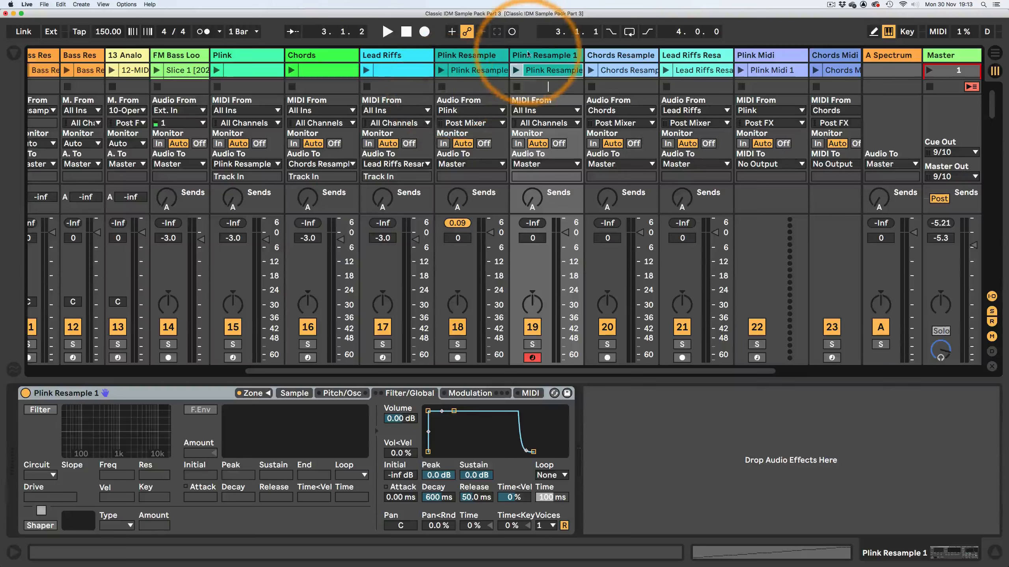
Step: Show the new Sampler's zone list and examine Slice 1's sample waveform and start point
{"action": "left_click", "coordinate": [245, 392]}
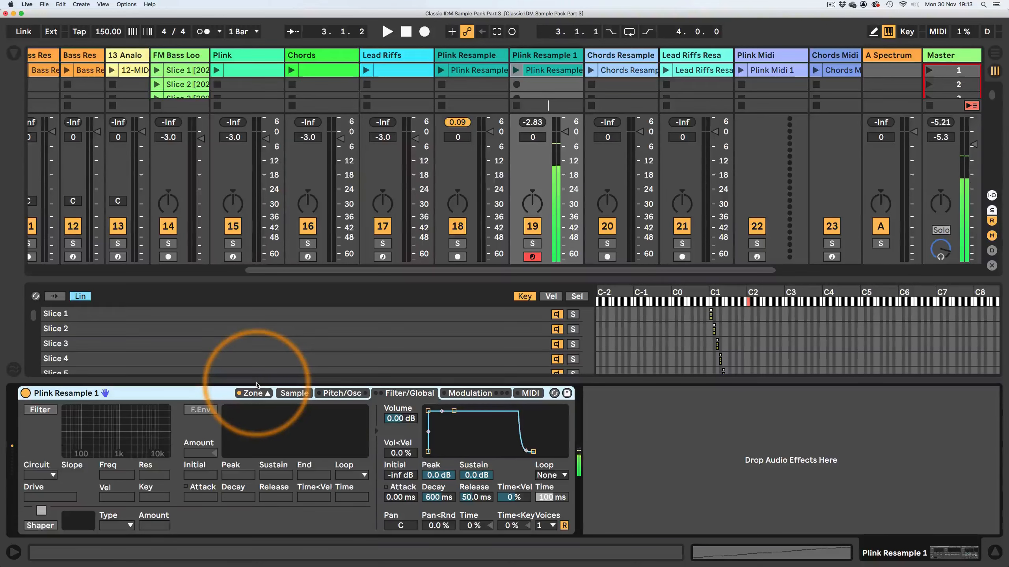
{"action": "left_click", "coordinate": [178, 314]}
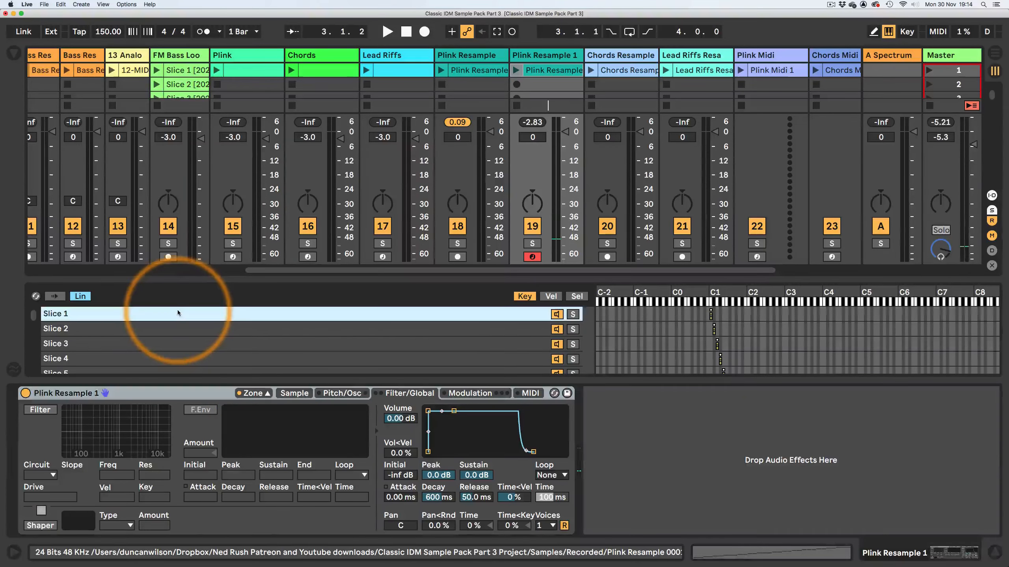
{"action": "left_click_drag", "start_coordinate": [24, 417], "coordinate": [24, 430]}
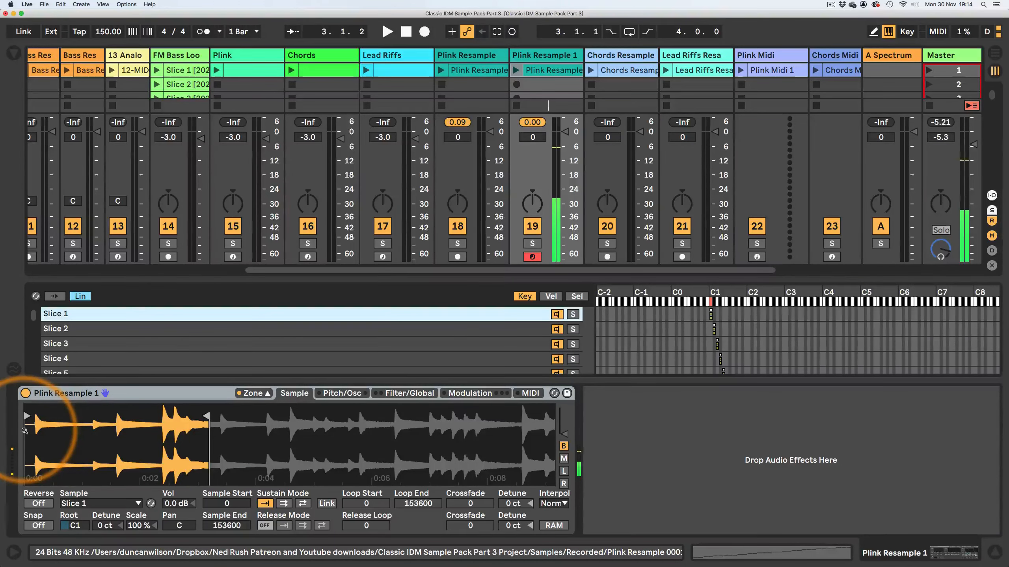
Step: Select all slices from Slice 1 to Slice 32 in the Sampler zone list and crop their samples
{"action": "scroll", "coordinate": [119, 329], "scroll_direction": "down", "scroll_amount": 10}
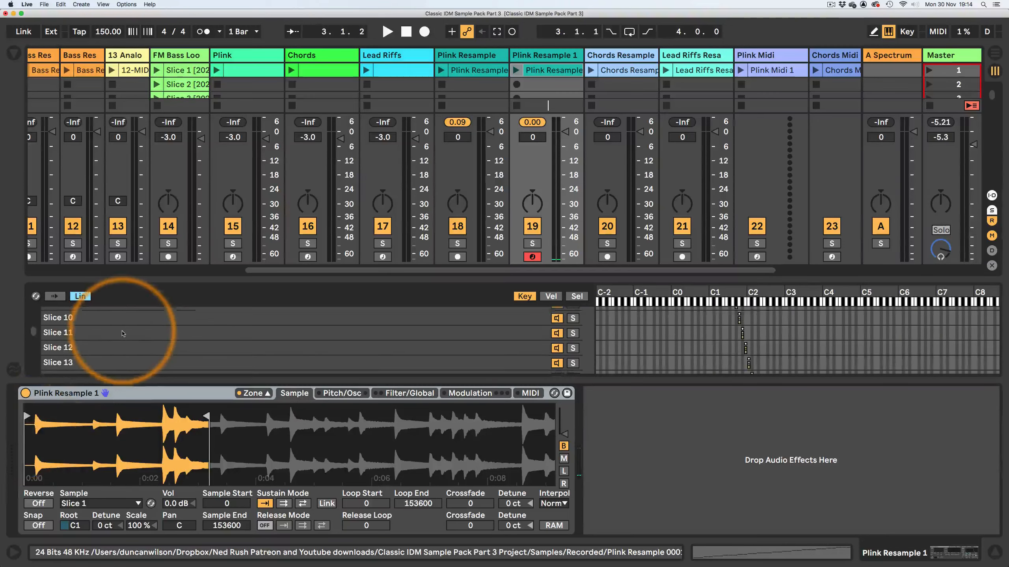
{"action": "left_click", "coordinate": [114, 363], "text": "shift"}
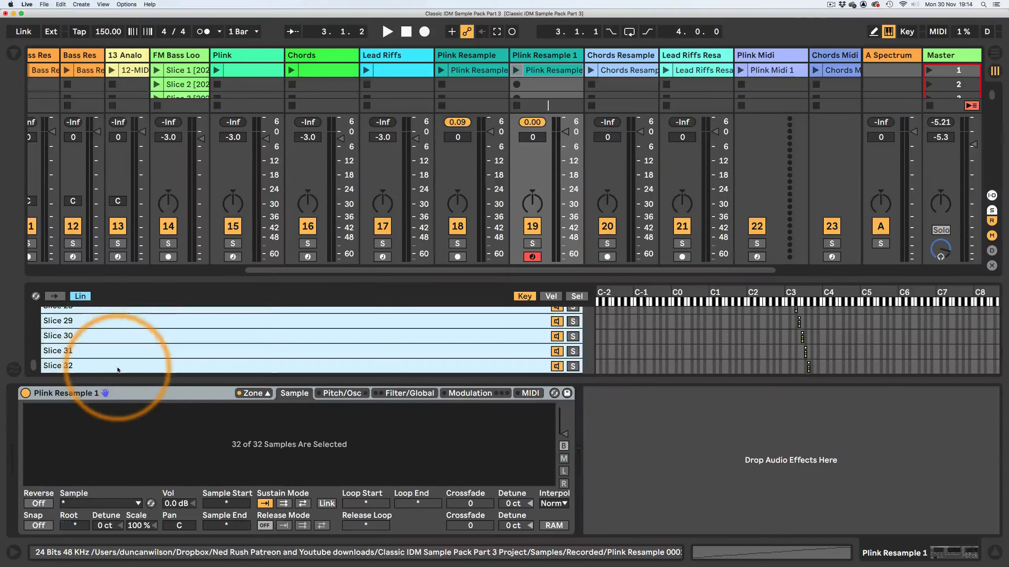
{"action": "right_click", "coordinate": [115, 364]}
{"action": "left_click", "coordinate": [156, 237]}
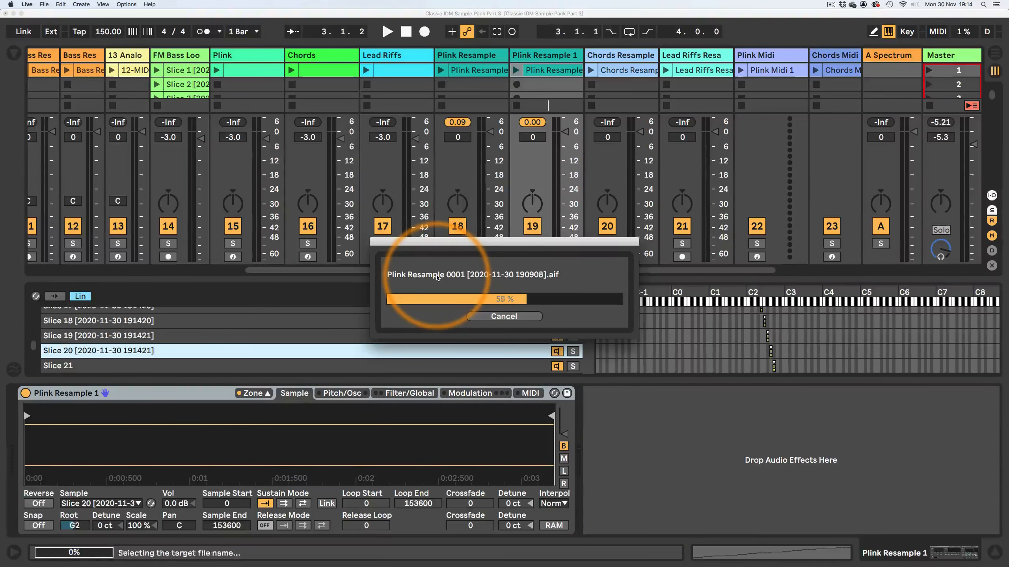
{"action": "left_click_drag", "start_coordinate": [497, 244], "coordinate": [456, 169]}
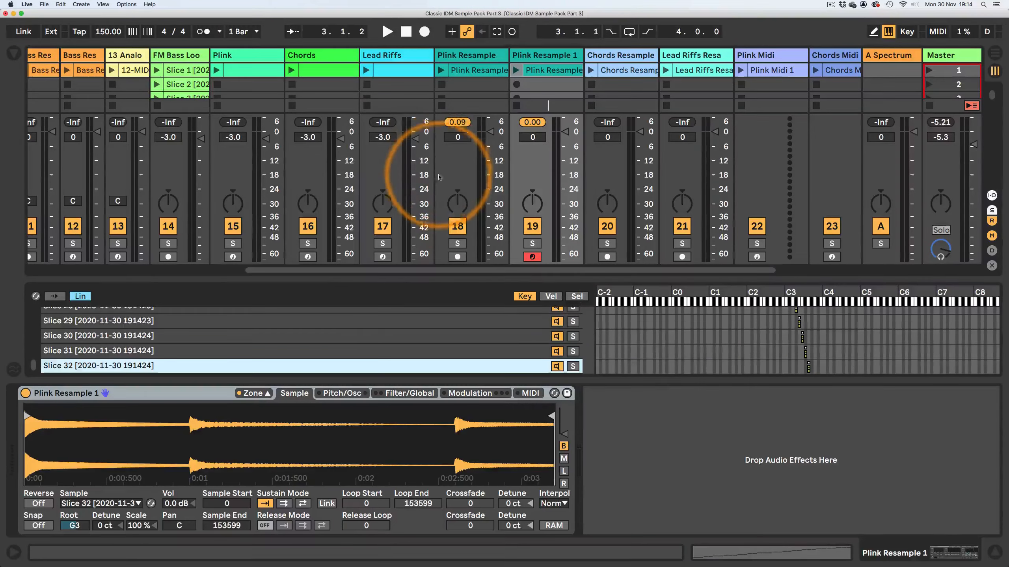
Step: Reveal the cropped Slice 32 sample in the browser and select all the slice files in the Crop folder
{"action": "left_click", "coordinate": [995, 553]}
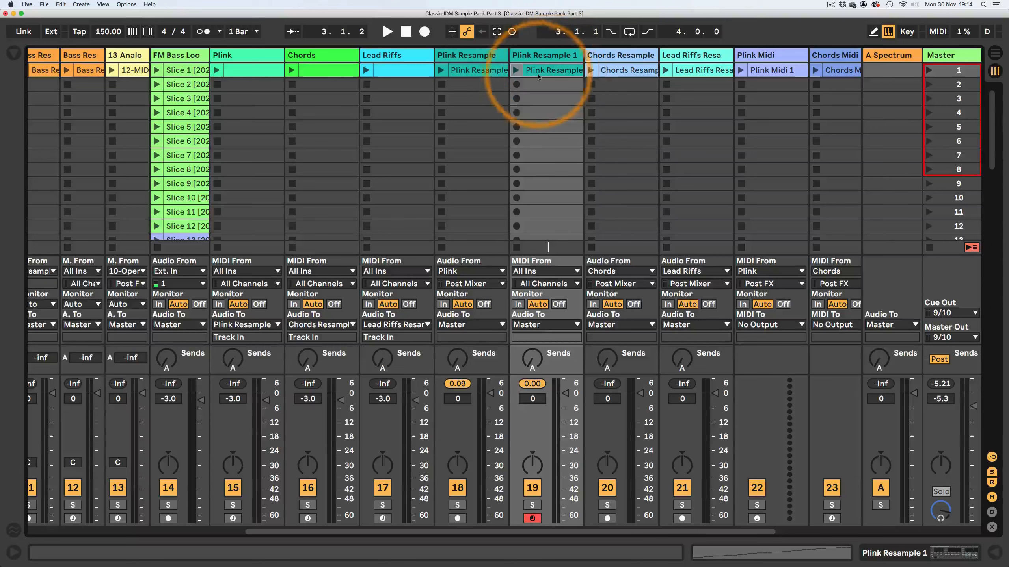
{"action": "double_click", "coordinate": [548, 59]}
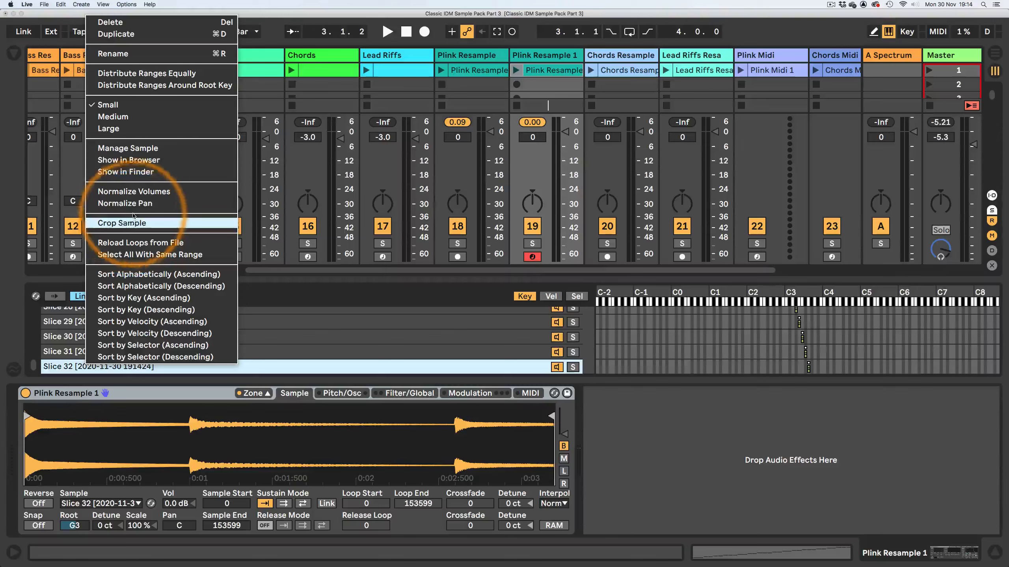
{"action": "left_click", "coordinate": [133, 160]}
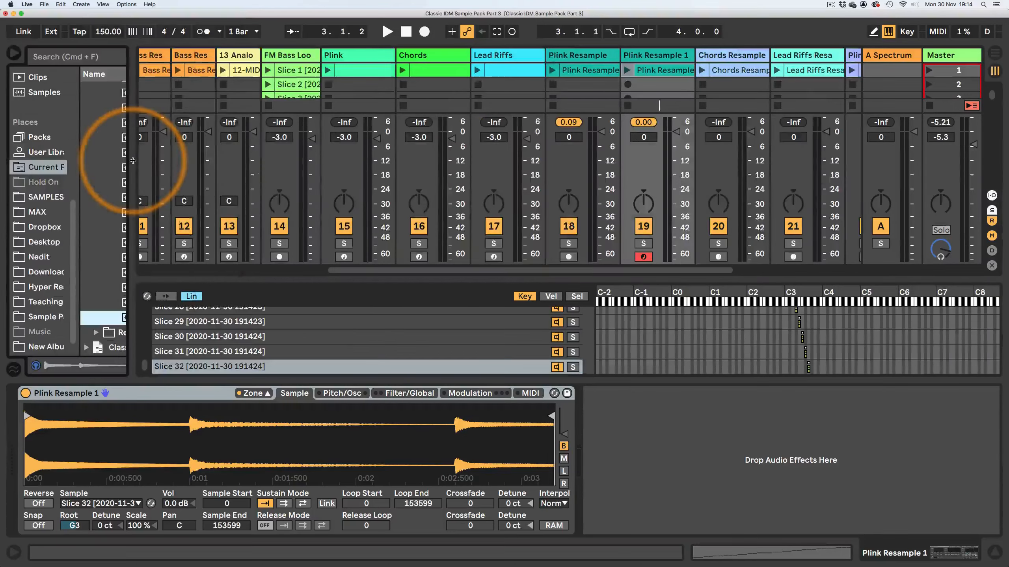
{"action": "scroll", "coordinate": [195, 277], "scroll_direction": "up", "scroll_amount": 10}
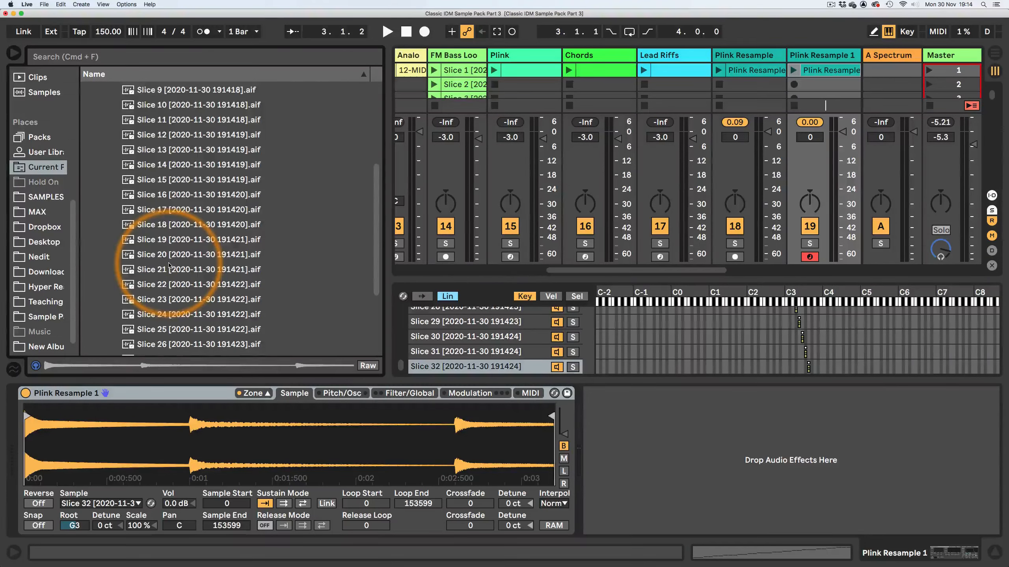
{"action": "left_click", "coordinate": [131, 134], "text": "shift"}
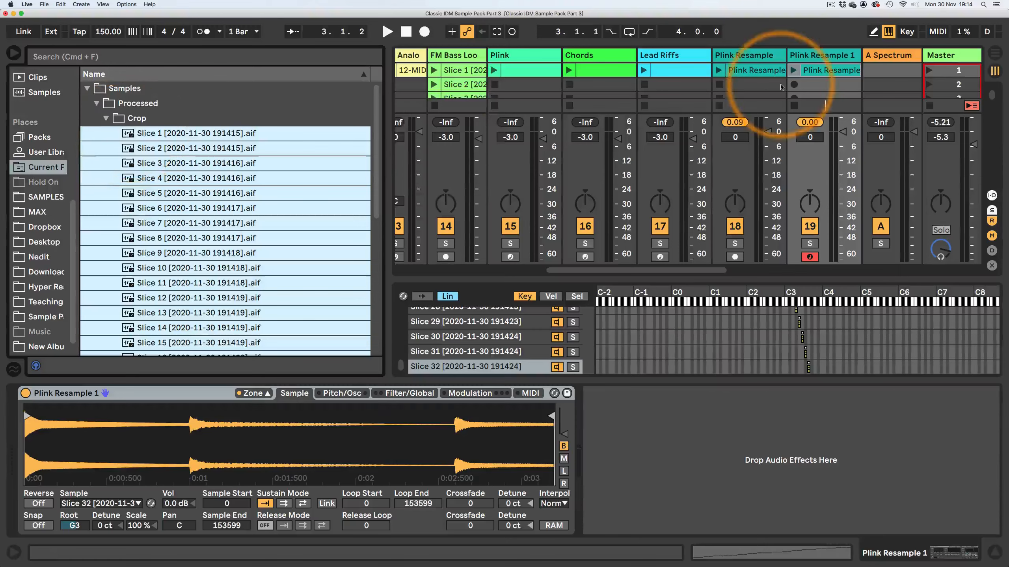
Step: Insert an audio track after Plink Resample 1 and name it Plink Loops
{"action": "left_click_drag", "start_coordinate": [709, 271], "coordinate": [770, 273]}
{"action": "left_click", "coordinate": [640, 57]}
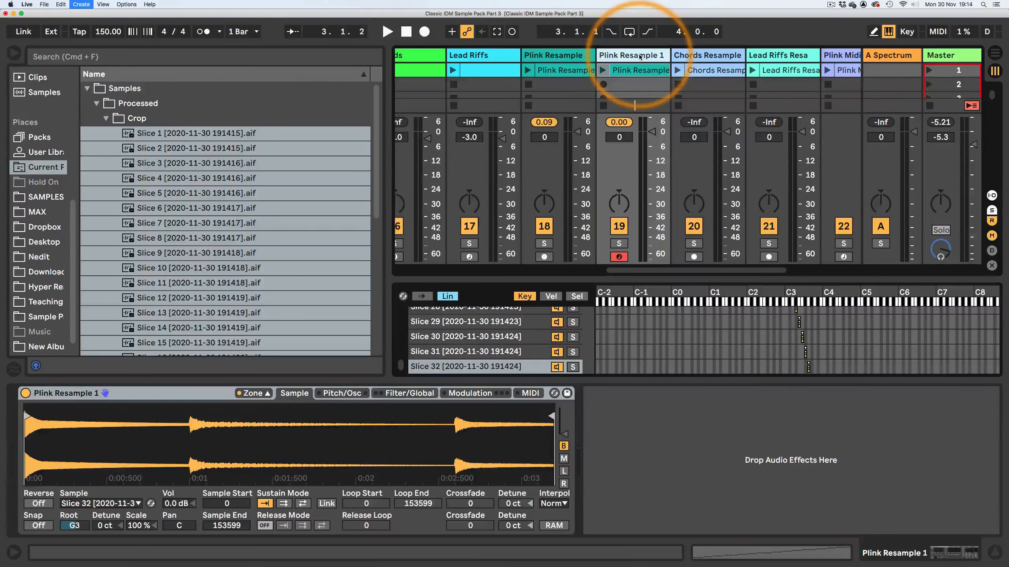
{"action": "key", "text": "super+t"}
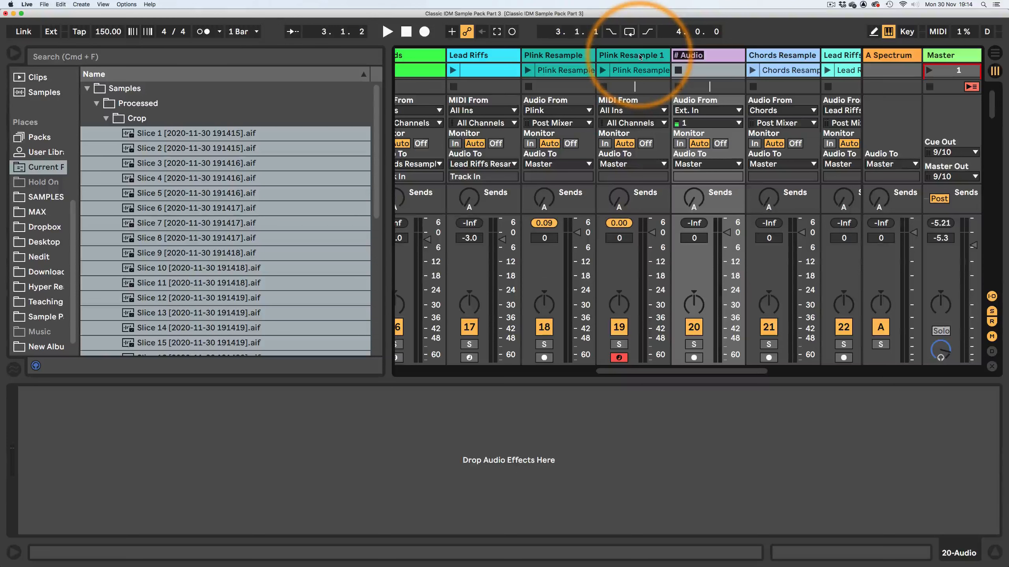
{"action": "type", "text": "Plink Loops"}
{"action": "key", "text": "Return"}
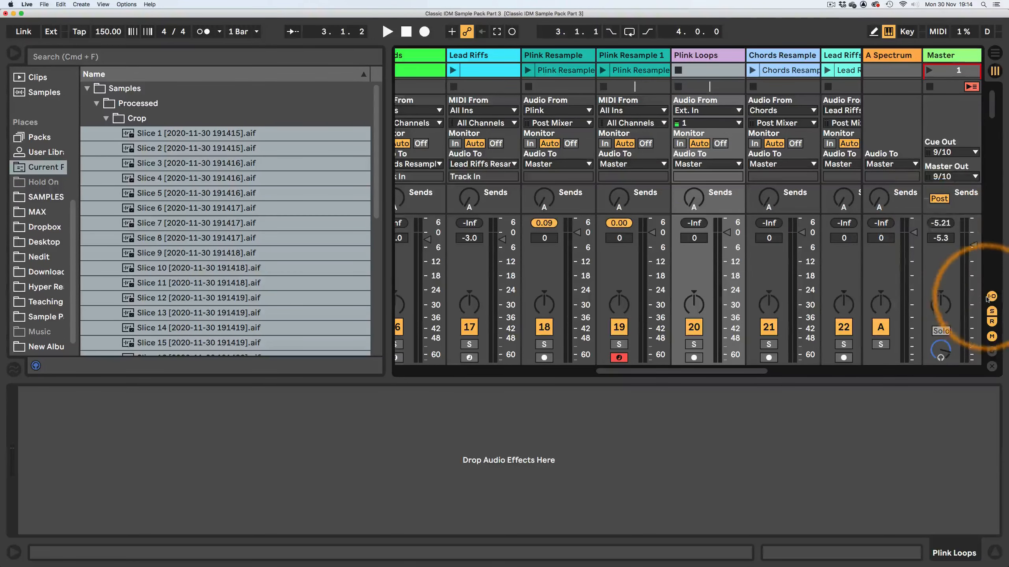
Step: Place the selected slice files as clips down the Plink Loops track from the first scene, then narrow the browser and hide the device view
{"action": "left_click_drag", "start_coordinate": [793, 214], "coordinate": [775, 302]}
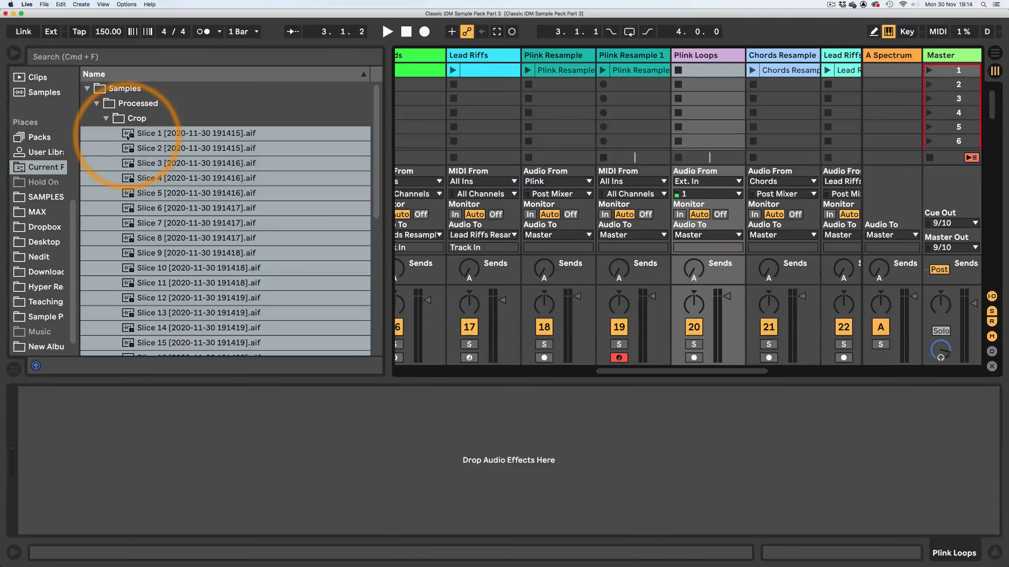
{"action": "left_click_drag", "start_coordinate": [128, 137], "coordinate": [710, 72]}
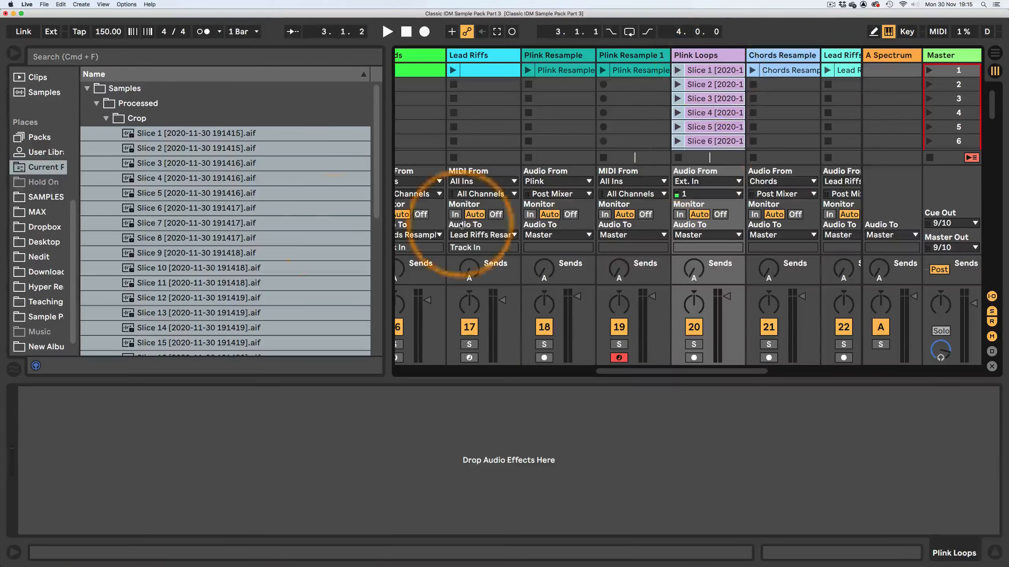
{"action": "left_click_drag", "start_coordinate": [384, 221], "coordinate": [295, 223]}
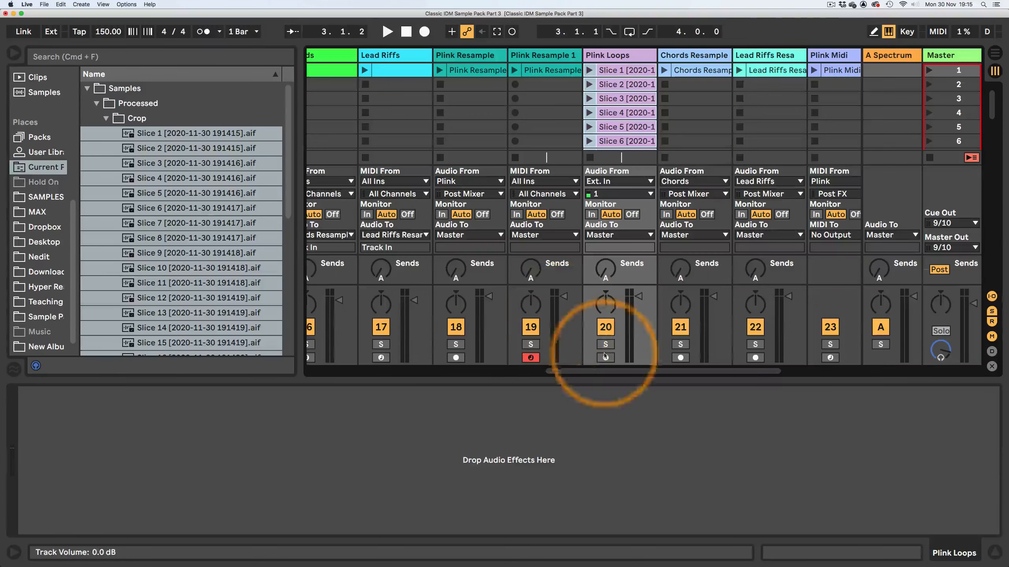
{"action": "left_click", "coordinate": [996, 555]}
Step: Open and play the Slice 1 clip on Plink Loops, checking its loop against the metronome
{"action": "double_click", "coordinate": [633, 67]}
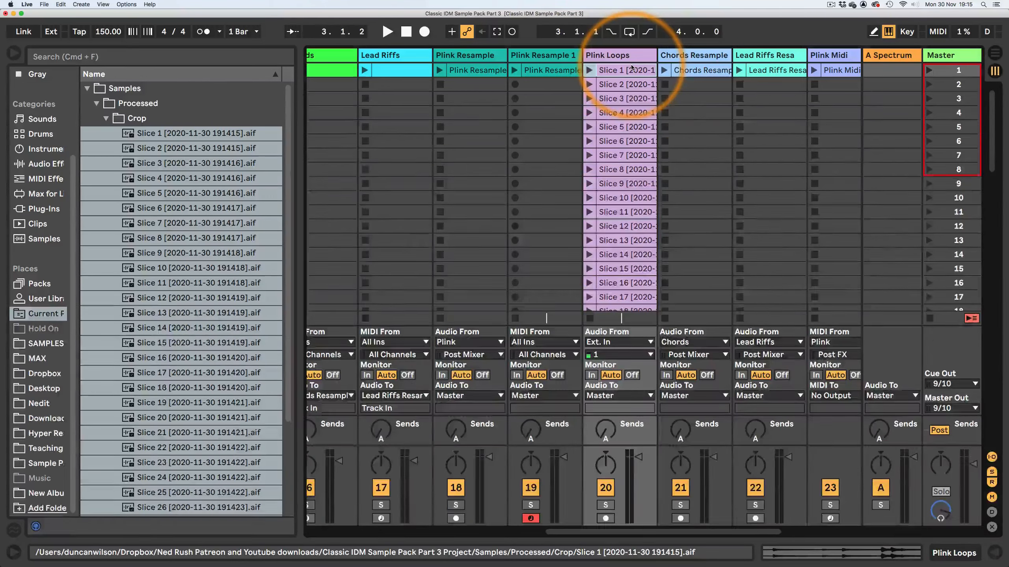
{"action": "left_click", "coordinate": [589, 70]}
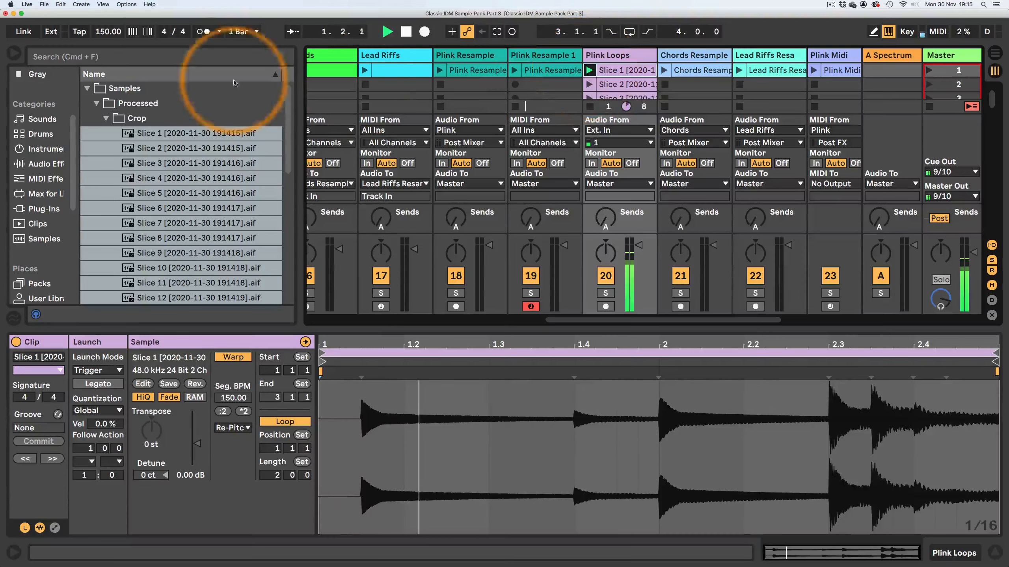
{"action": "left_click", "coordinate": [202, 32]}
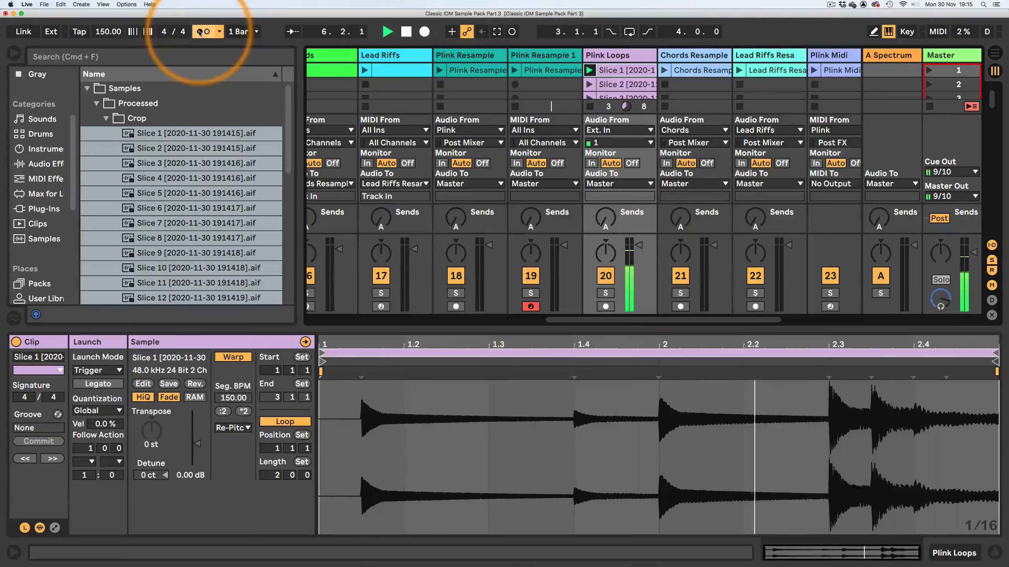
{"action": "left_click", "coordinate": [200, 33]}
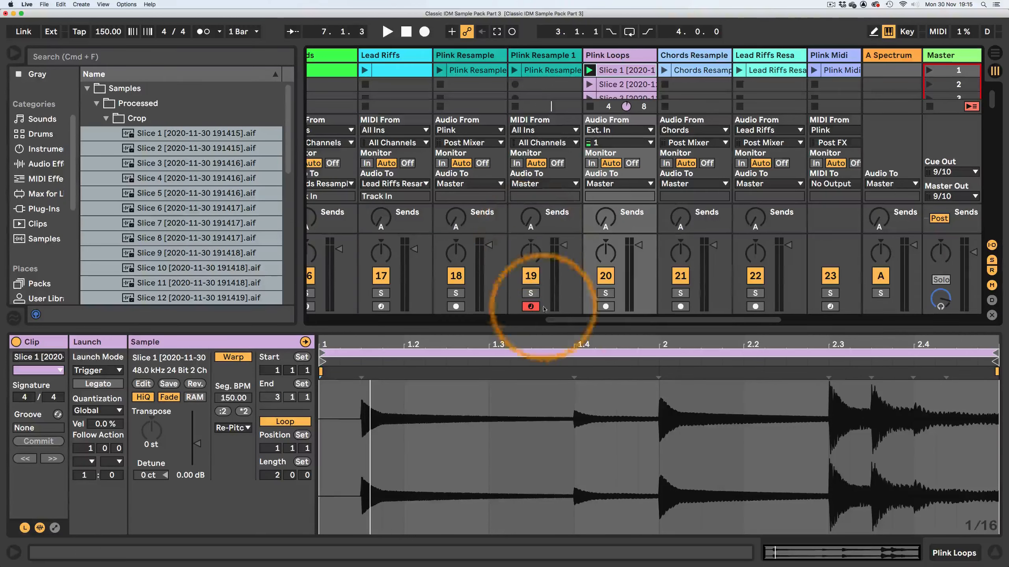
Step: Audition the Slice 2 and Slice 8 clips on the Plink Loops track
{"action": "left_click", "coordinate": [589, 84]}
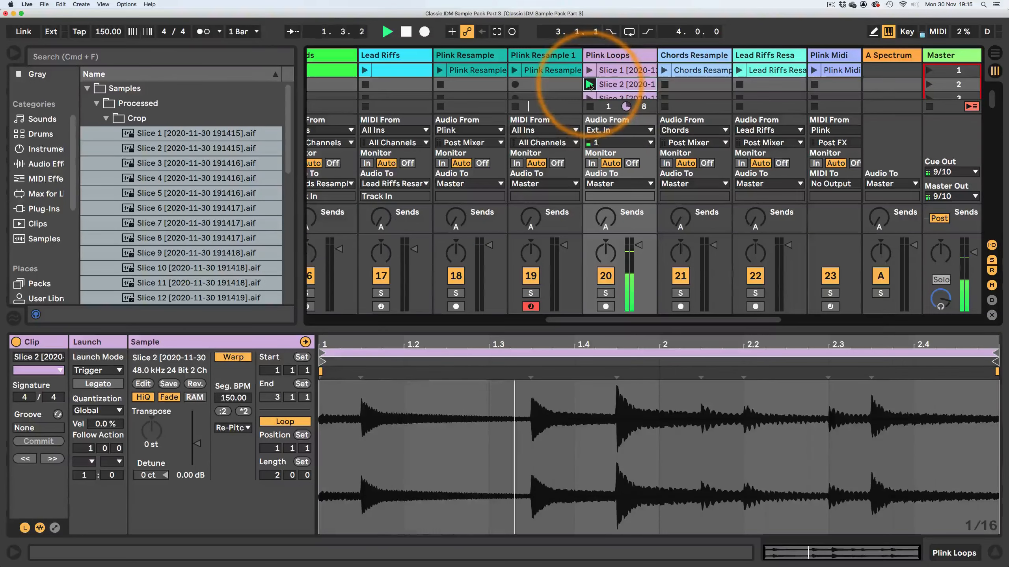
{"action": "scroll", "coordinate": [589, 85], "scroll_direction": "down", "scroll_amount": 6}
{"action": "left_click", "coordinate": [589, 87]}
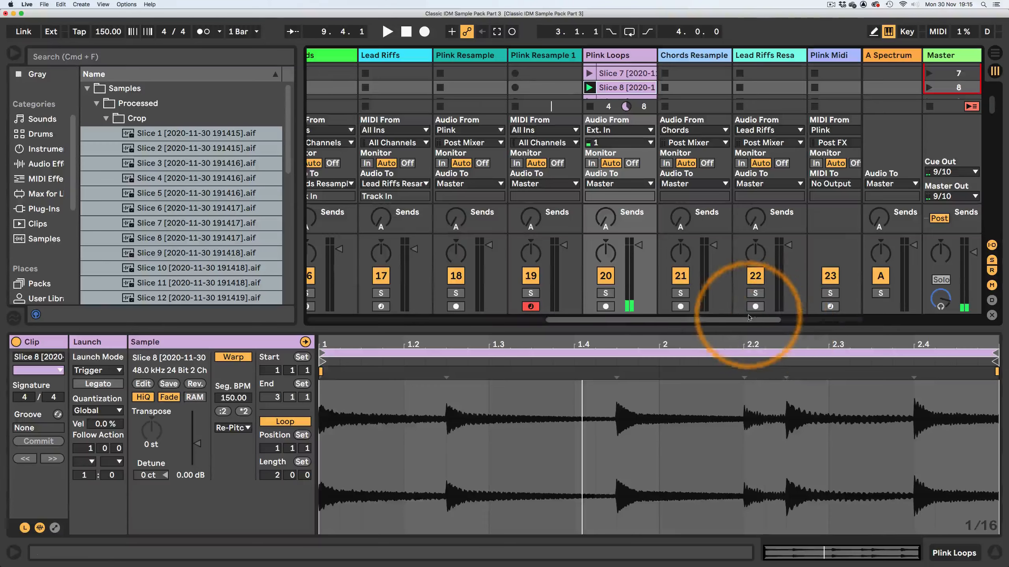
Step: Hide the clip view, bring the Chords, Lead Riffs and Midi recordings into view and stop the Plink Loops track's clip
{"action": "scroll", "coordinate": [743, 293], "scroll_direction": "right", "scroll_amount": 3}
{"action": "left_click", "coordinate": [995, 553]}
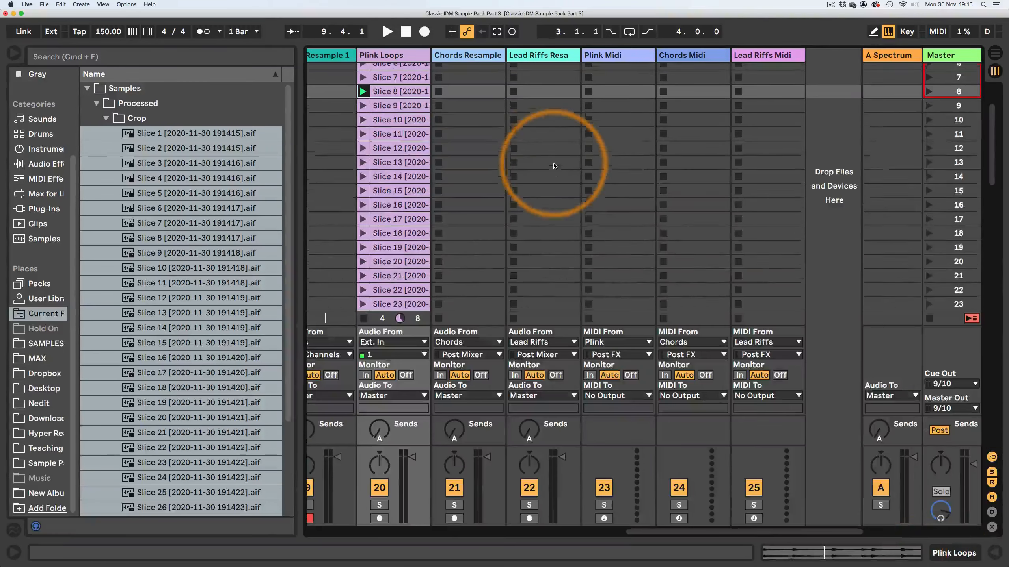
{"action": "scroll", "coordinate": [556, 165], "scroll_direction": "up", "scroll_amount": 5}
{"action": "left_click", "coordinate": [363, 319]}
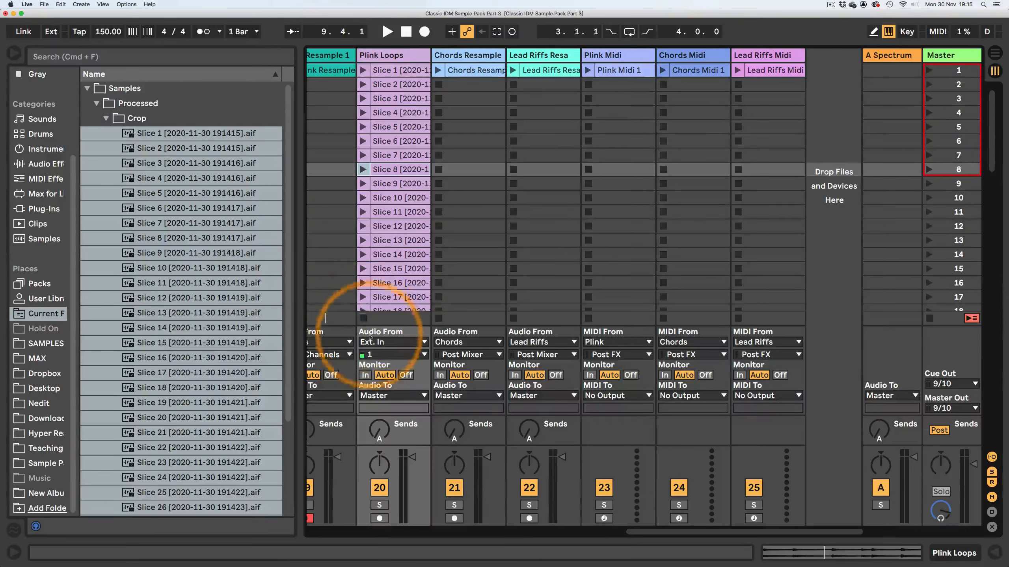
Step: Open the recorded clip on the Chords Resample track, audition it and stop playback
{"action": "left_click", "coordinate": [468, 55]}
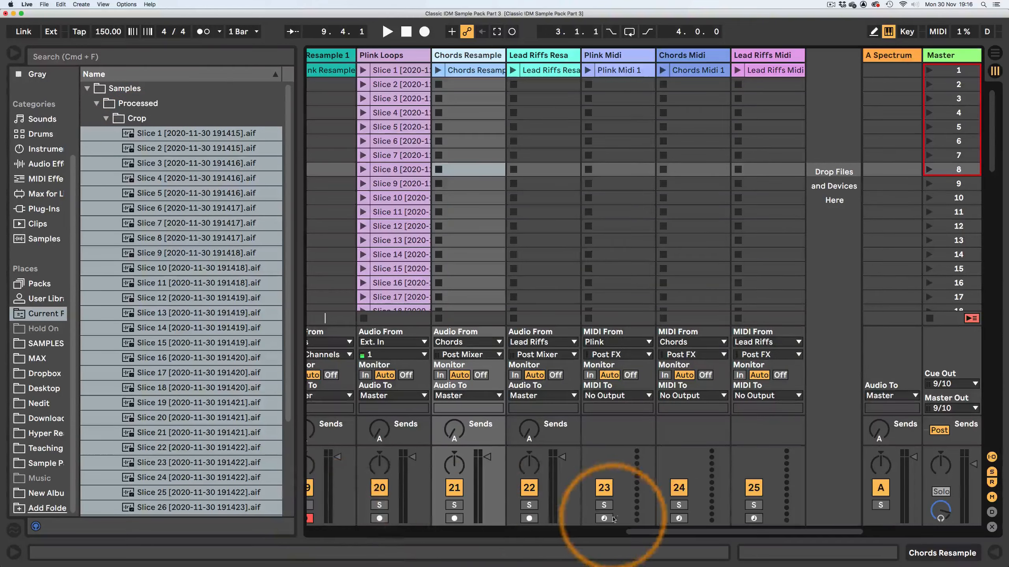
{"action": "left_click_drag", "start_coordinate": [640, 534], "coordinate": [411, 536]}
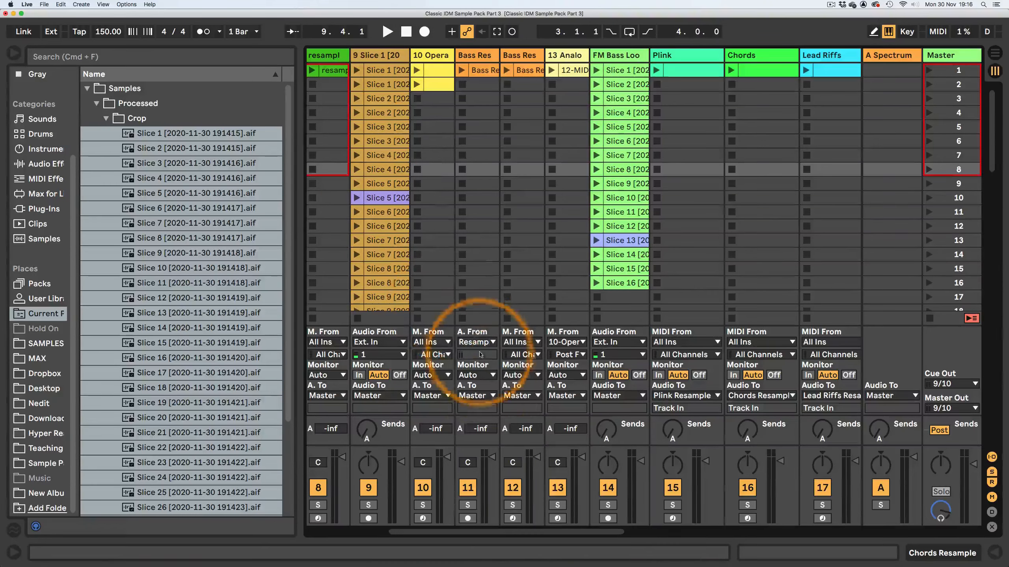
{"action": "left_click_drag", "start_coordinate": [487, 532], "coordinate": [677, 530]}
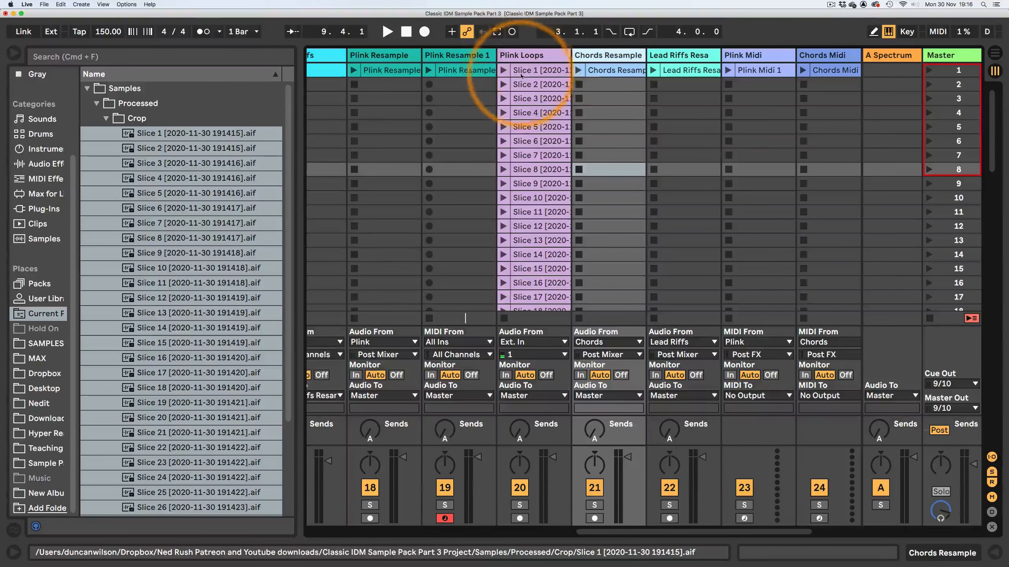
{"action": "left_click_drag", "start_coordinate": [664, 532], "coordinate": [691, 534]}
{"action": "double_click", "coordinate": [502, 70]}
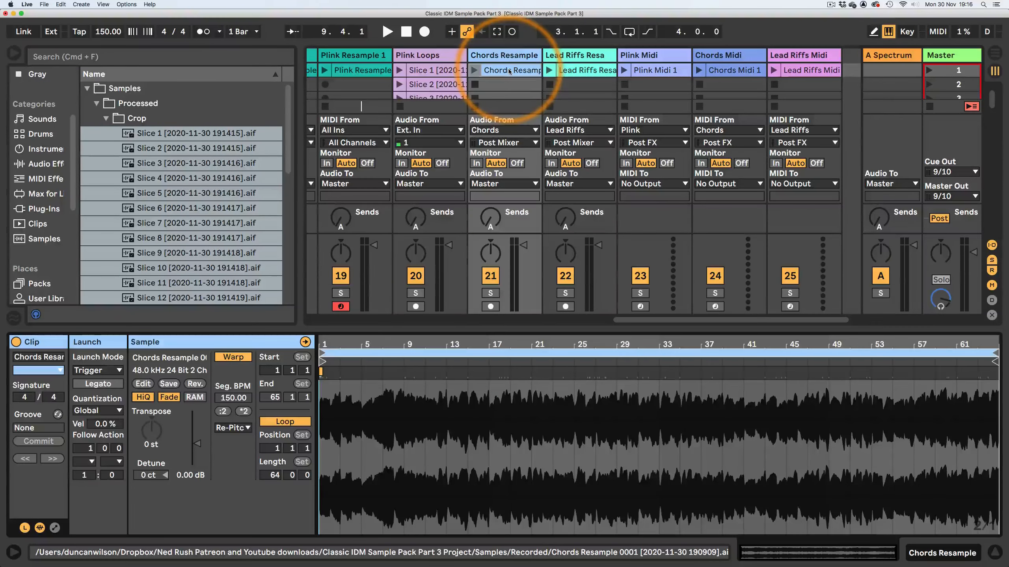
{"action": "left_click", "coordinate": [474, 71]}
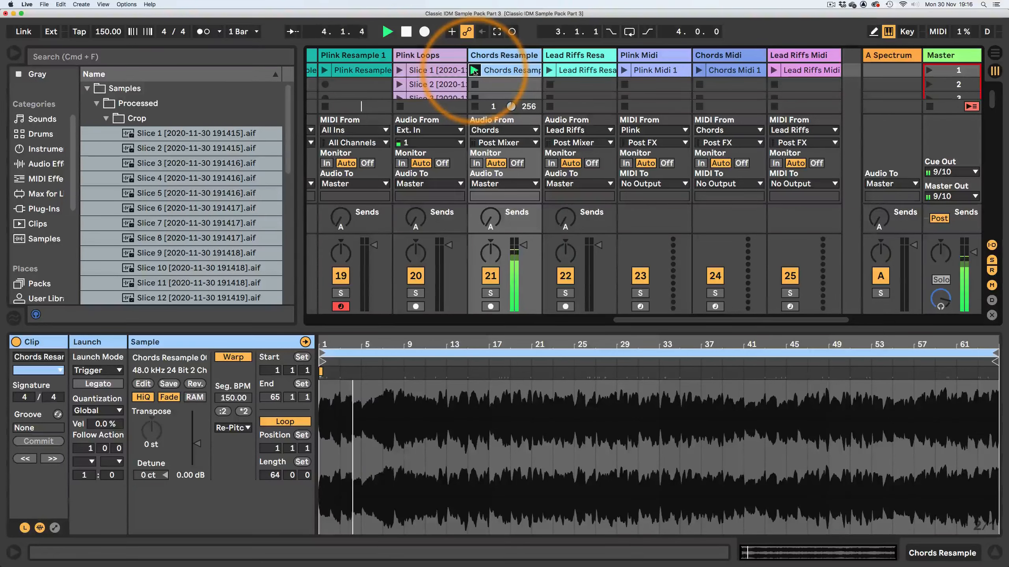
{"action": "key", "text": "space"}
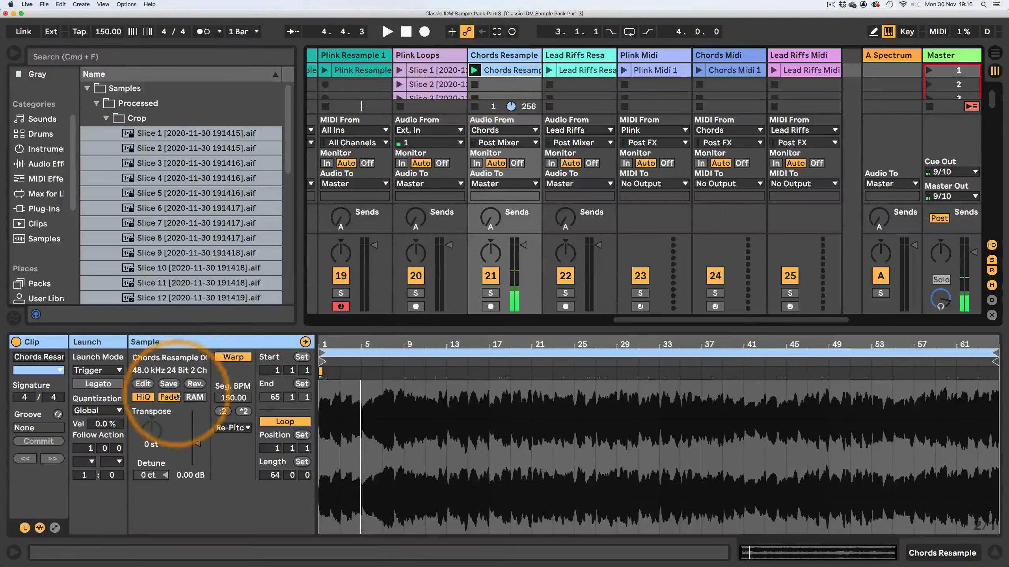
Step: Halve the Chords Resample clip's segment tempo twice to 37.50 BPM and launch the clip
{"action": "left_click", "coordinate": [223, 412]}
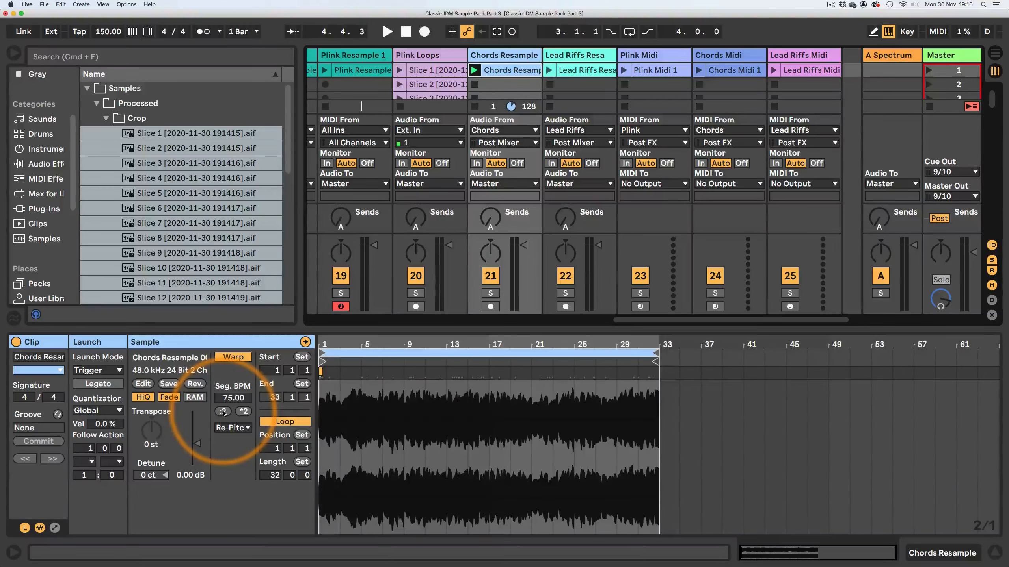
{"action": "left_click", "coordinate": [222, 412]}
{"action": "left_click", "coordinate": [475, 71]}
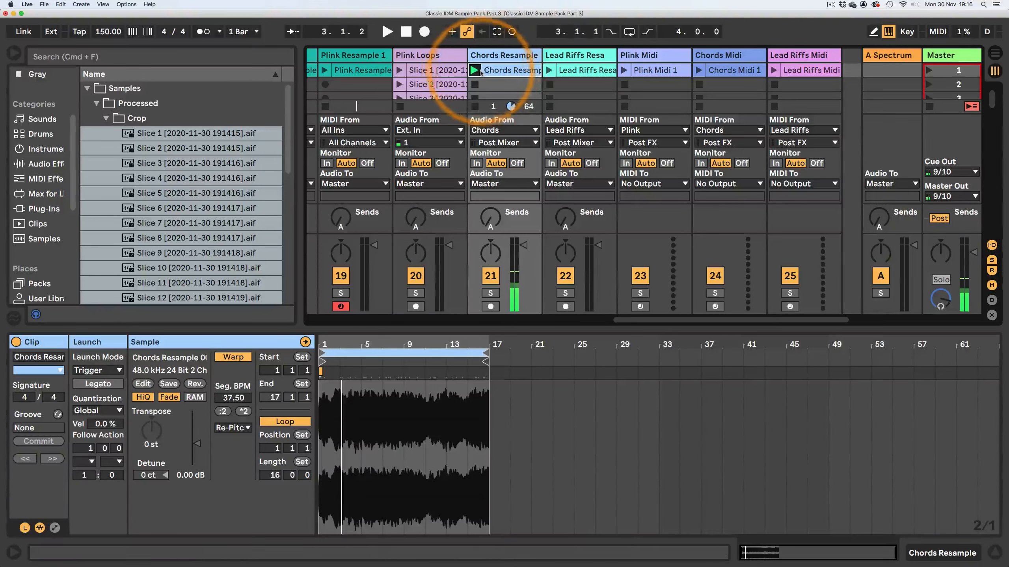
Step: Slice the Chords Resample clip to a new MIDI track, one slice per bar with the Sampler preset, and stop the original track's clip
{"action": "right_click", "coordinate": [497, 72]}
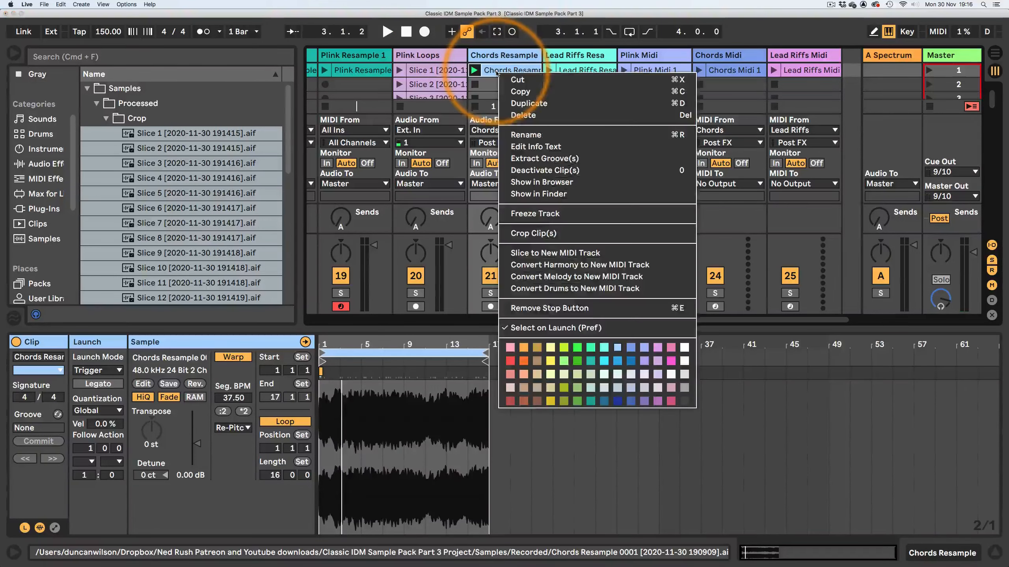
{"action": "left_click", "coordinate": [508, 379]}
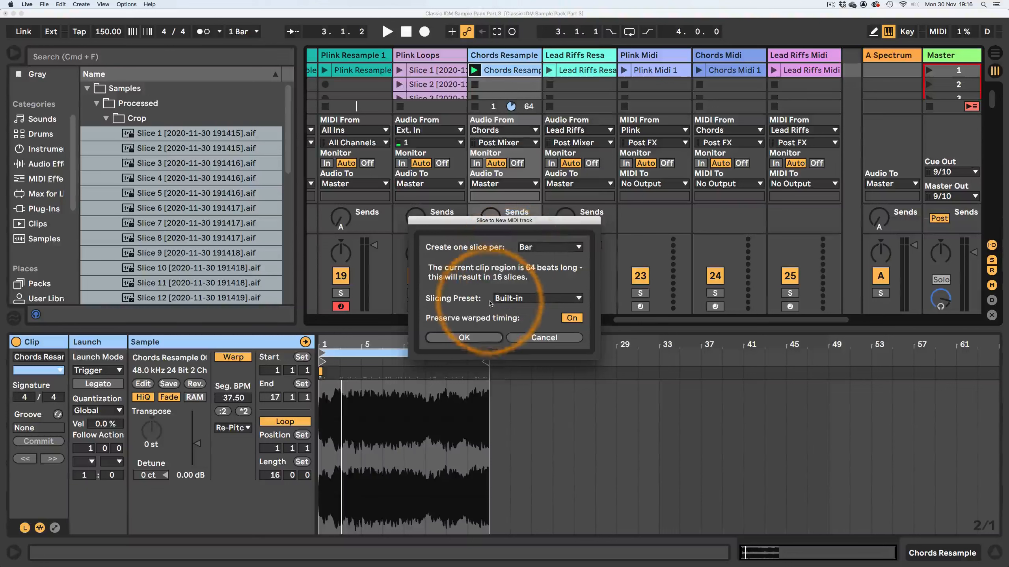
{"action": "left_click", "coordinate": [540, 298]}
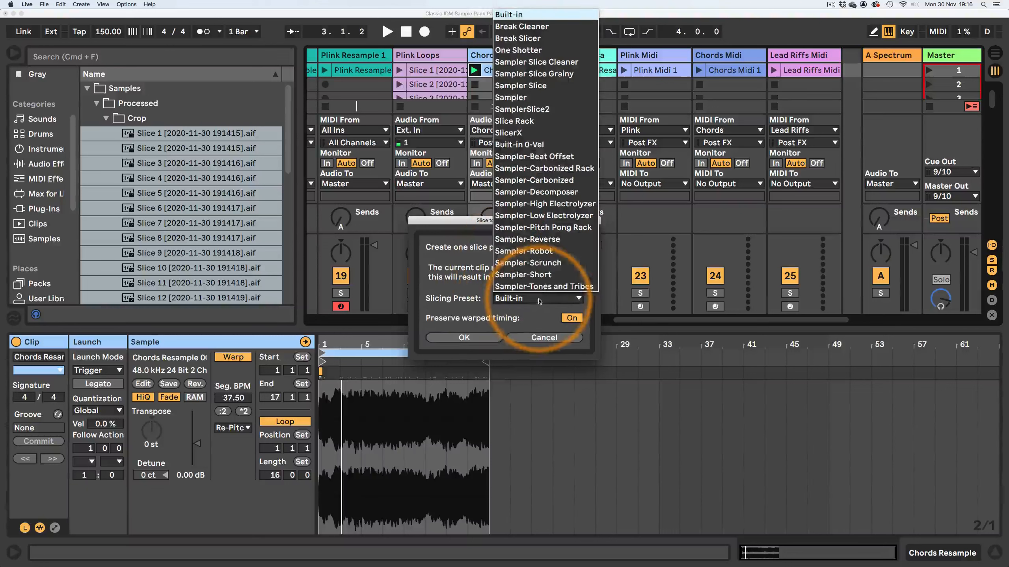
{"action": "left_click", "coordinate": [533, 99]}
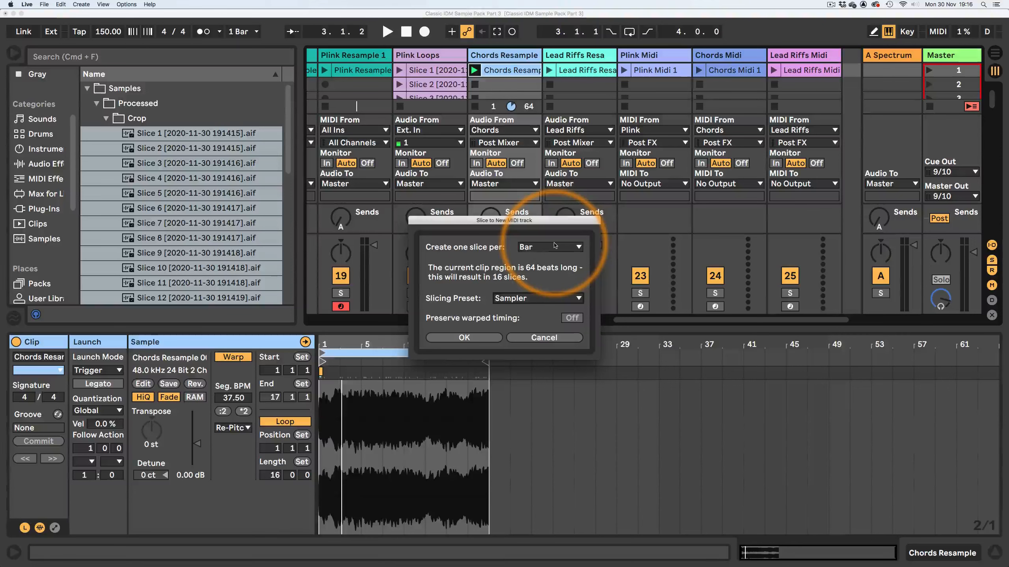
{"action": "left_click", "coordinate": [445, 338]}
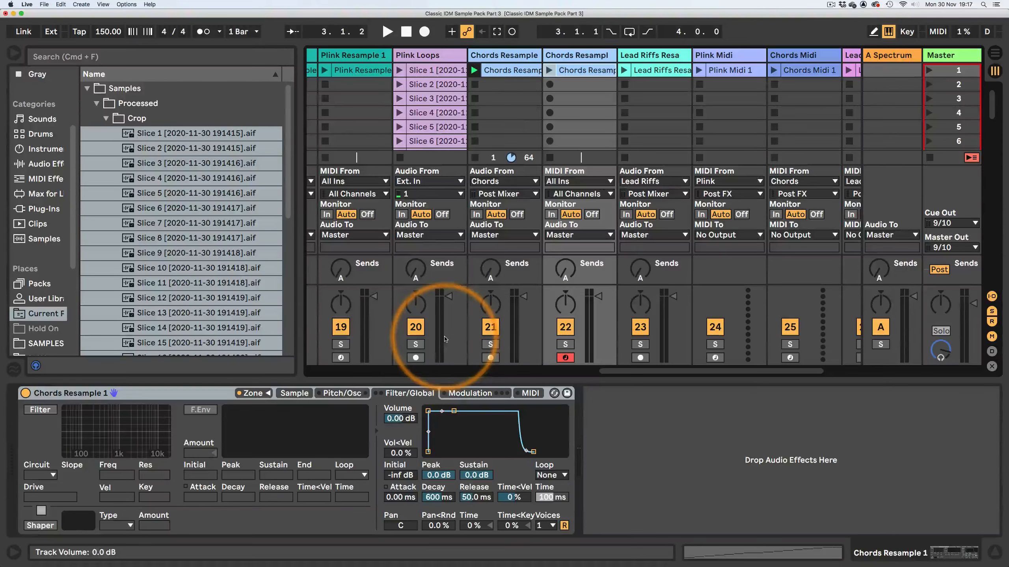
{"action": "left_click", "coordinate": [473, 158]}
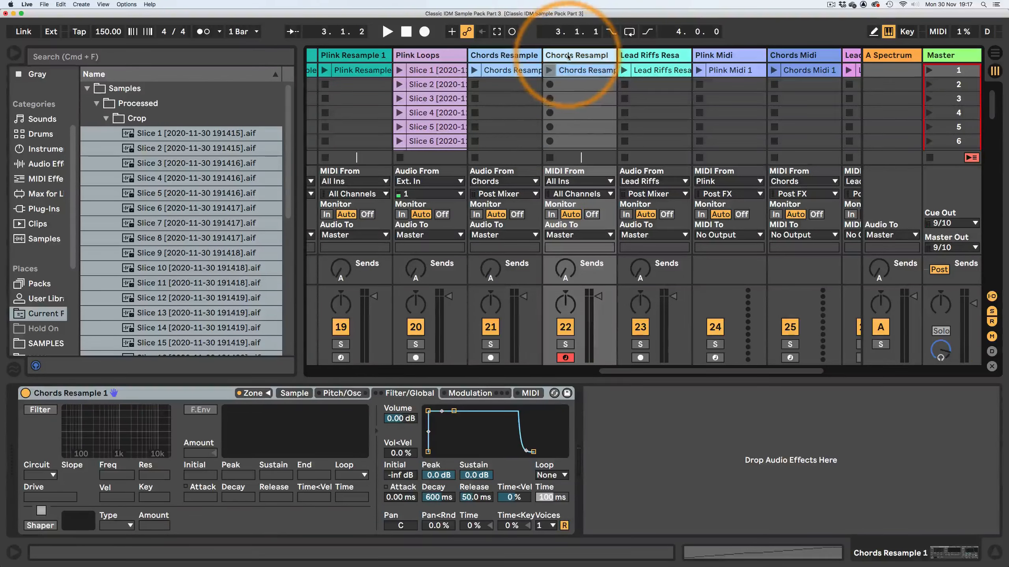
Step: Crop the samples of all slices in the Sampler zone list of the sliced chords track
{"action": "left_click", "coordinate": [253, 393]}
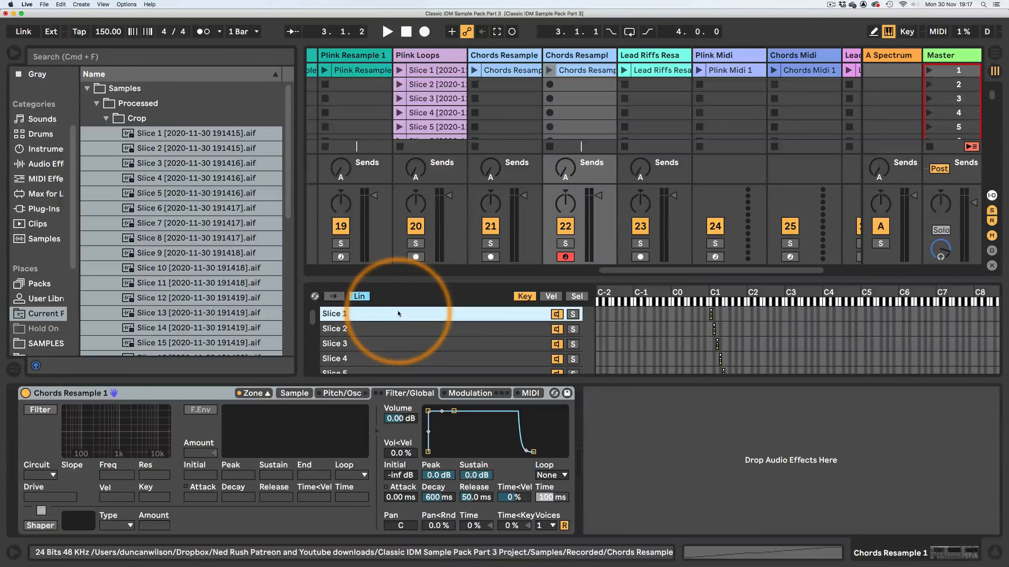
{"action": "left_click", "coordinate": [397, 314]}
{"action": "key", "text": "super+a"}
{"action": "right_click", "coordinate": [395, 312]}
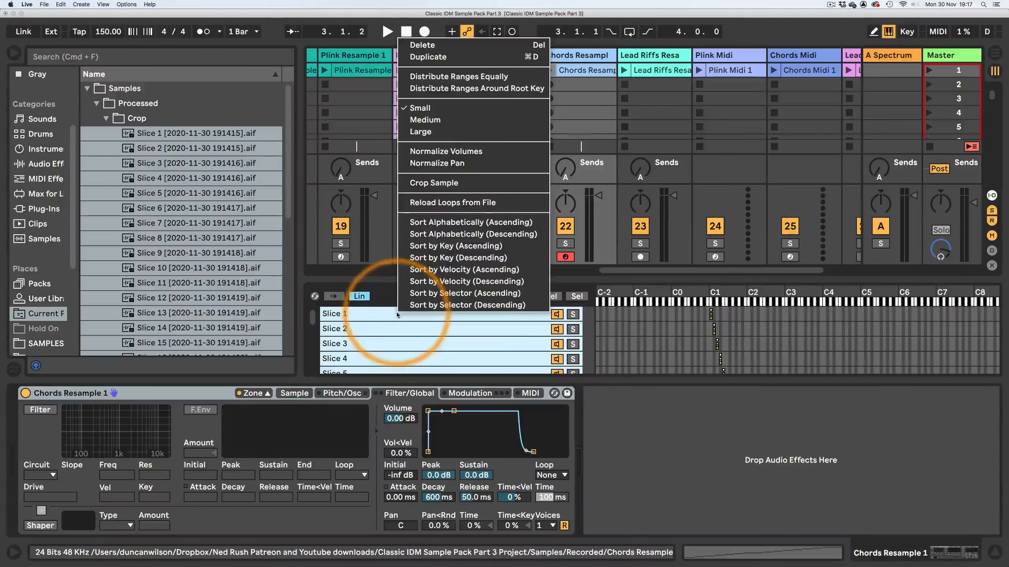
{"action": "left_click", "coordinate": [427, 182]}
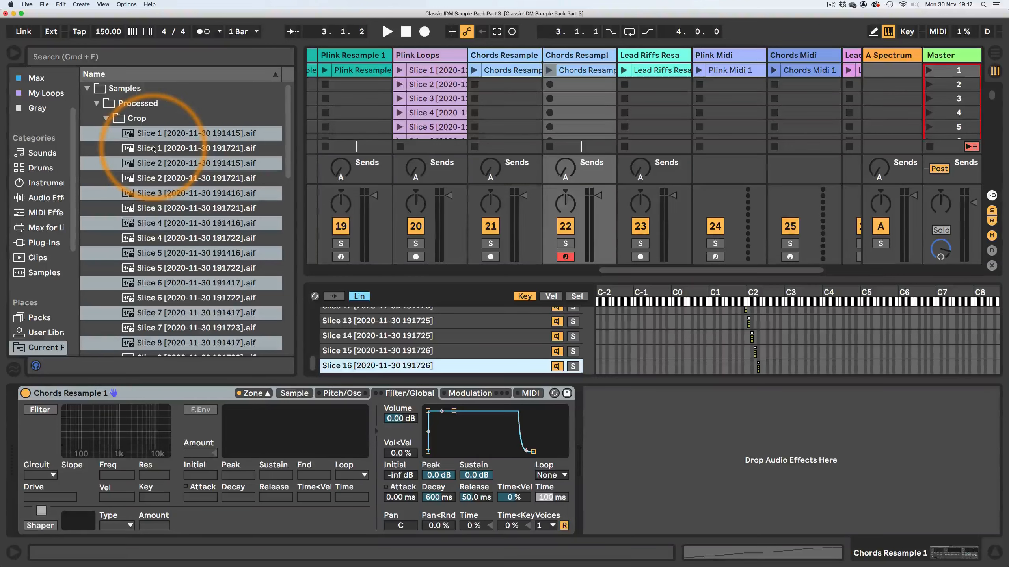
Step: Select only the newly cropped chord files, Slice 1 to Slice 16 stamped 191721 to 191726, in the Crop folder
{"action": "scroll", "coordinate": [153, 149], "scroll_direction": "down", "scroll_amount": 10}
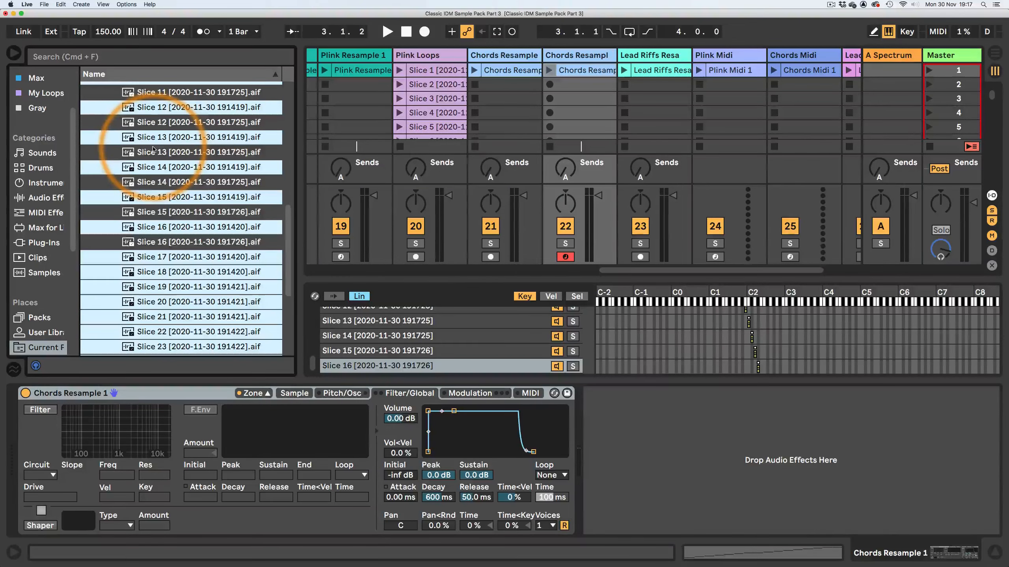
{"action": "scroll", "coordinate": [153, 149], "scroll_direction": "down", "scroll_amount": 4}
{"action": "scroll", "coordinate": [153, 149], "scroll_direction": "up", "scroll_amount": 4}
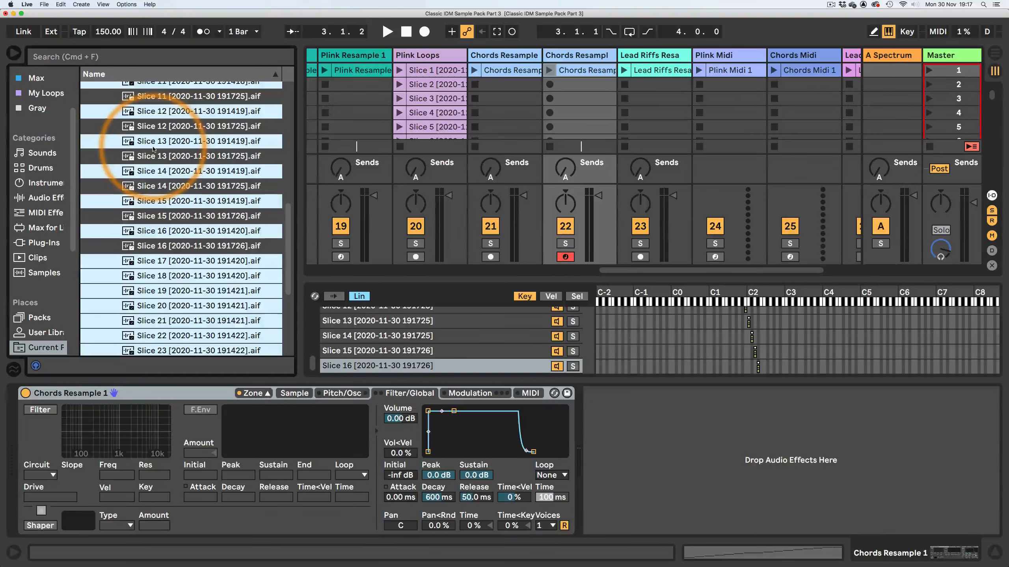
{"action": "left_click", "coordinate": [126, 246]}
{"action": "left_click", "coordinate": [131, 216], "text": "super"}
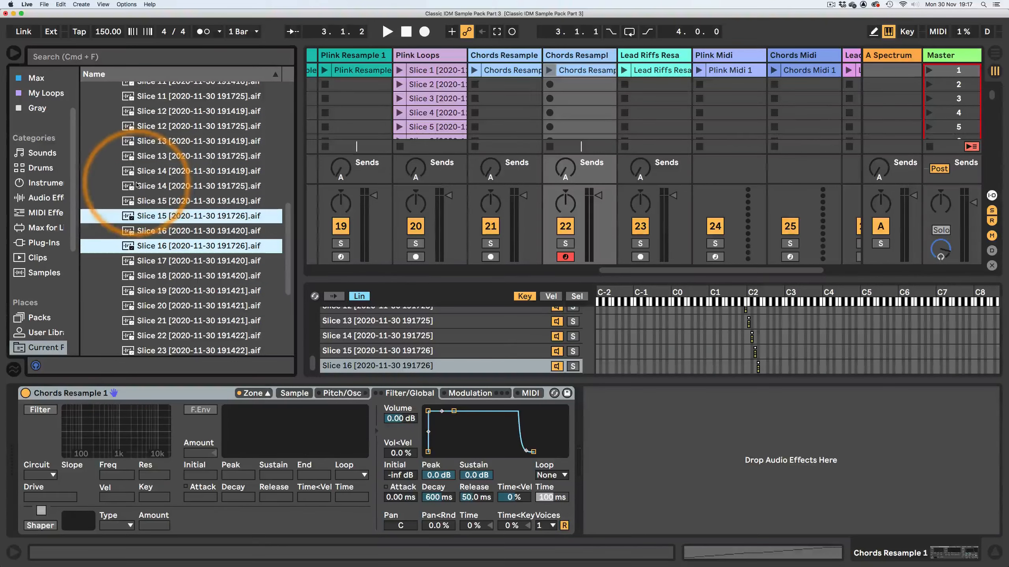
{"action": "left_click", "coordinate": [133, 186], "text": "super"}
{"action": "left_click", "coordinate": [137, 155], "text": "super"}
{"action": "left_click", "coordinate": [138, 132], "text": "super"}
{"action": "scroll", "coordinate": [135, 131], "scroll_direction": "up", "scroll_amount": 2}
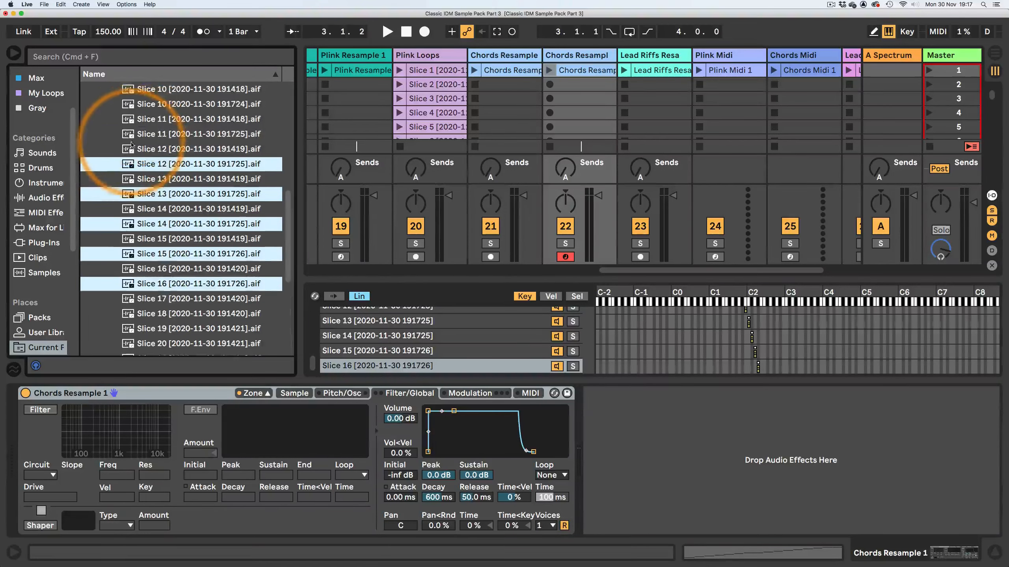
{"action": "left_click", "coordinate": [132, 128], "text": "super"}
{"action": "scroll", "coordinate": [128, 131], "scroll_direction": "up", "scroll_amount": 3}
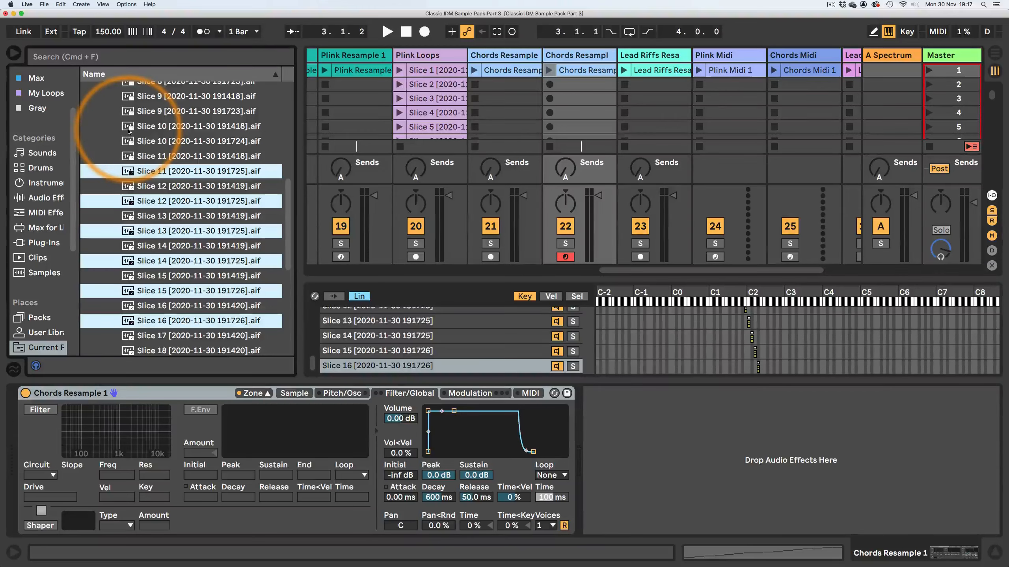
{"action": "left_click", "coordinate": [128, 144], "text": "super"}
{"action": "scroll", "coordinate": [133, 133], "scroll_direction": "up", "scroll_amount": 1}
{"action": "left_click", "coordinate": [128, 124], "text": "super"}
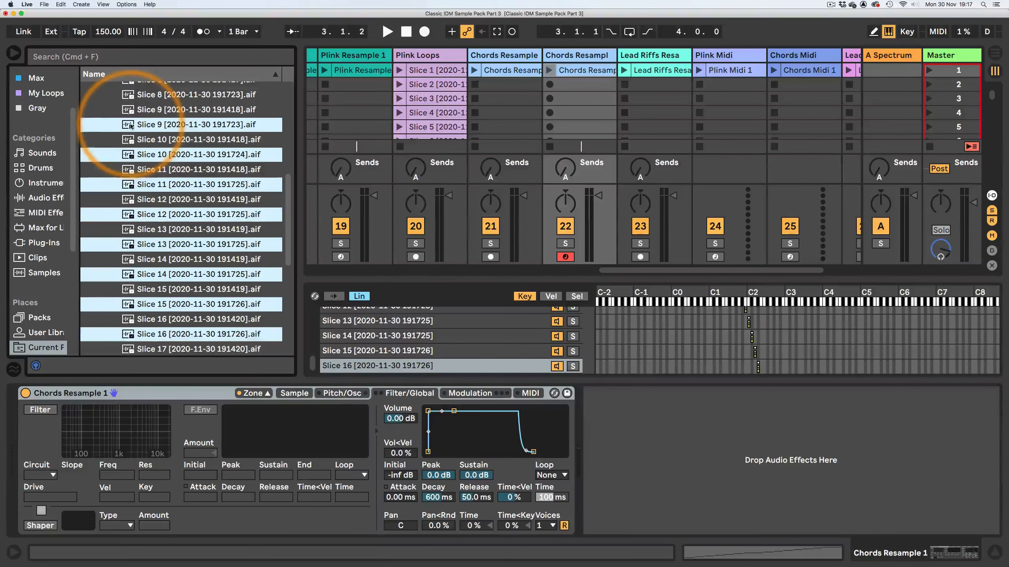
{"action": "scroll", "coordinate": [128, 119], "scroll_direction": "up", "scroll_amount": 1}
{"action": "left_click", "coordinate": [128, 112], "text": "super"}
{"action": "scroll", "coordinate": [128, 127], "scroll_direction": "up", "scroll_amount": 4}
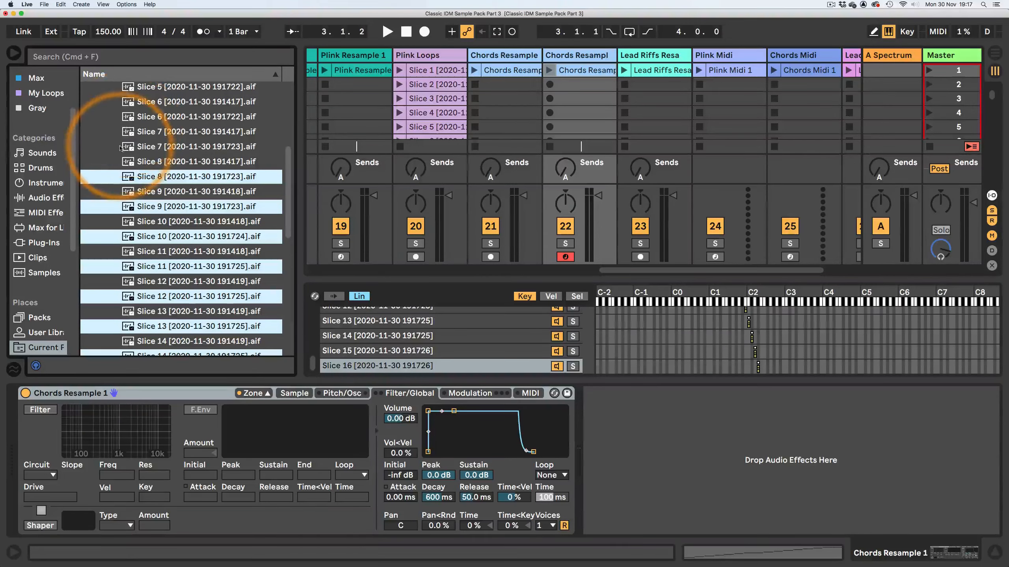
{"action": "left_click", "coordinate": [127, 147], "text": "super"}
{"action": "left_click", "coordinate": [129, 119], "text": "super"}
{"action": "scroll", "coordinate": [132, 135], "scroll_direction": "up", "scroll_amount": 1}
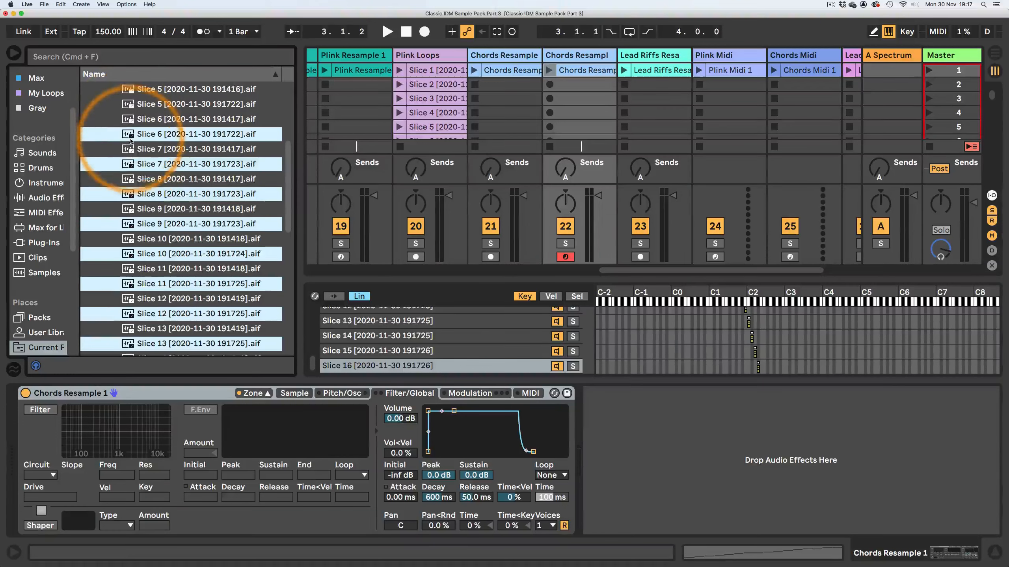
{"action": "left_click", "coordinate": [134, 106], "text": "super"}
{"action": "scroll", "coordinate": [132, 131], "scroll_direction": "up", "scroll_amount": 5}
{"action": "left_click", "coordinate": [130, 147], "text": "super"}
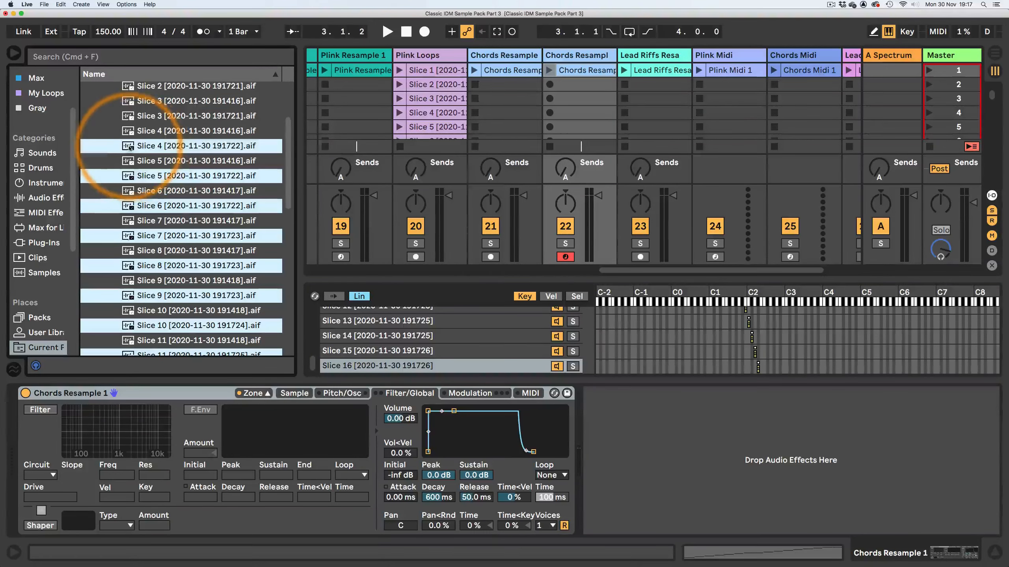
{"action": "left_click", "coordinate": [130, 116], "text": "super"}
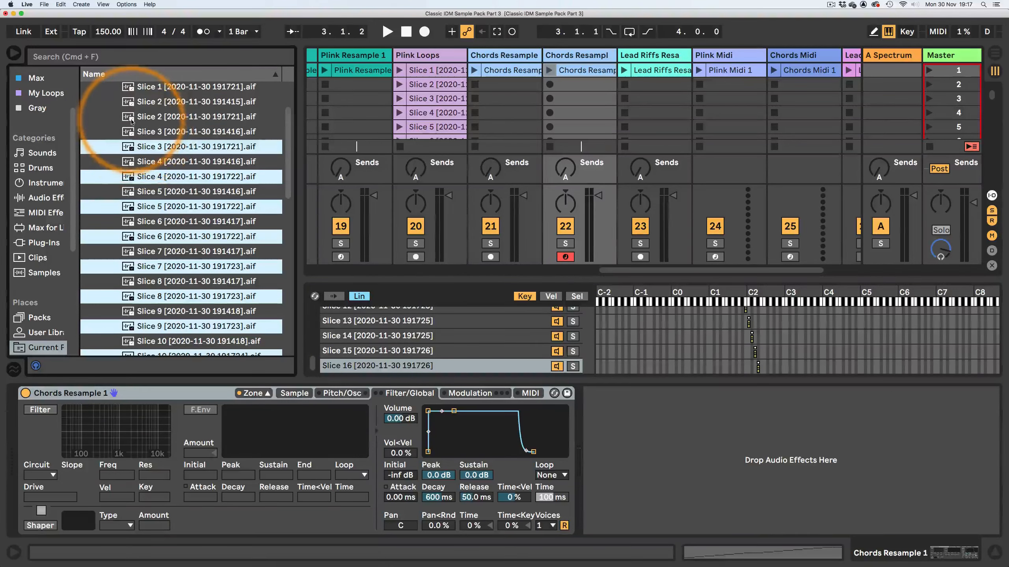
{"action": "scroll", "coordinate": [131, 131], "scroll_direction": "up", "scroll_amount": 2}
{"action": "left_click", "coordinate": [130, 121], "text": "super"}
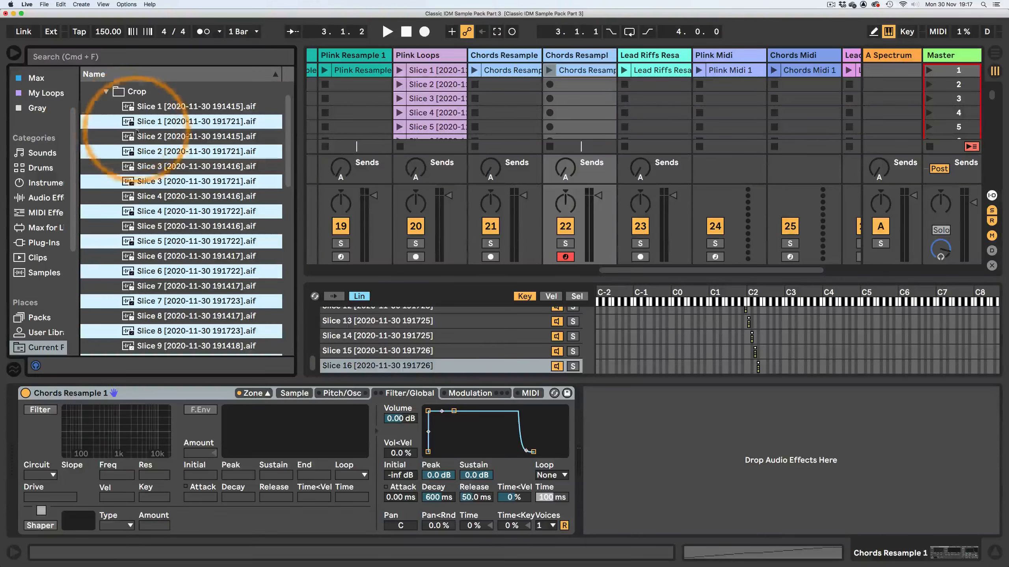
Step: Insert an audio track after the sliced chords MIDI track and name it "Chord loops 4 bar"
{"action": "left_click_drag", "start_coordinate": [653, 271], "coordinate": [695, 279]}
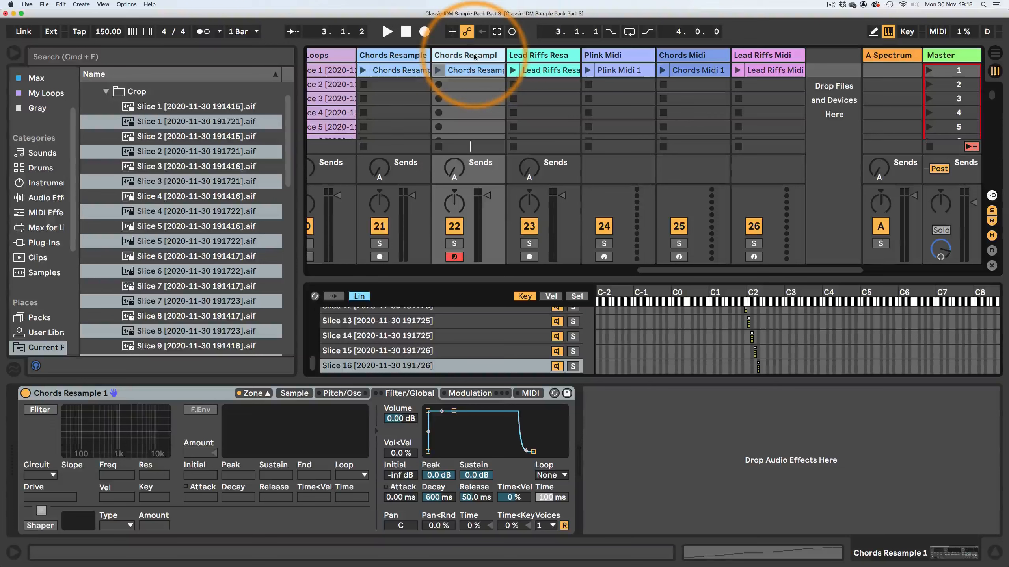
{"action": "key", "text": "super+t"}
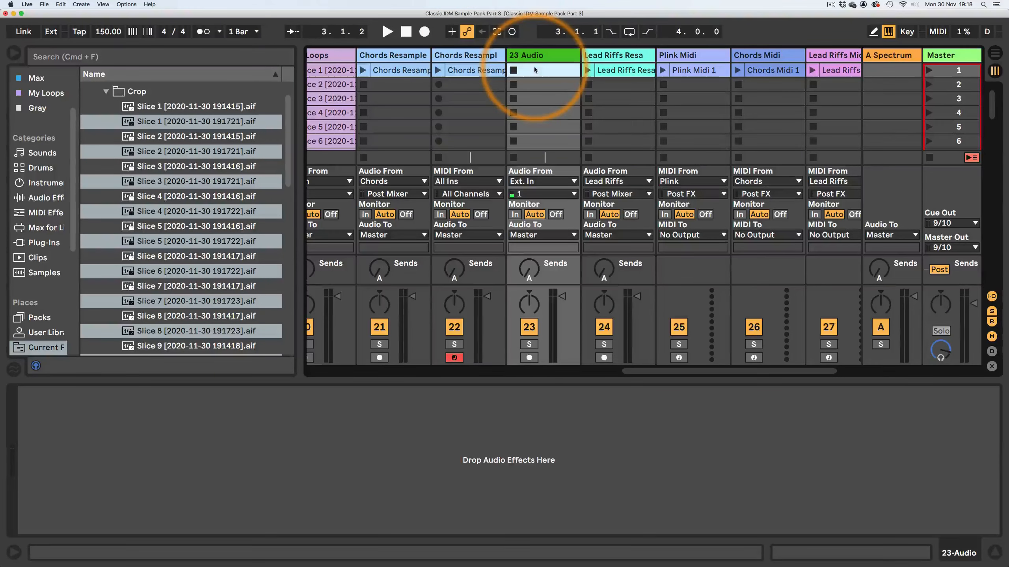
{"action": "left_click", "coordinate": [533, 54]}
{"action": "double_click", "coordinate": [534, 54]}
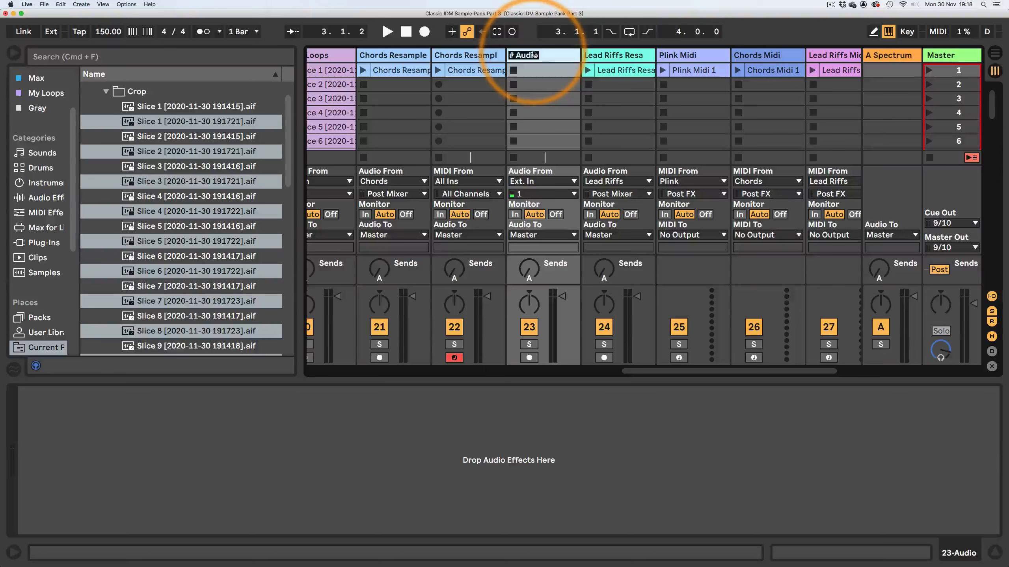
{"action": "type", "text": "Chords"}
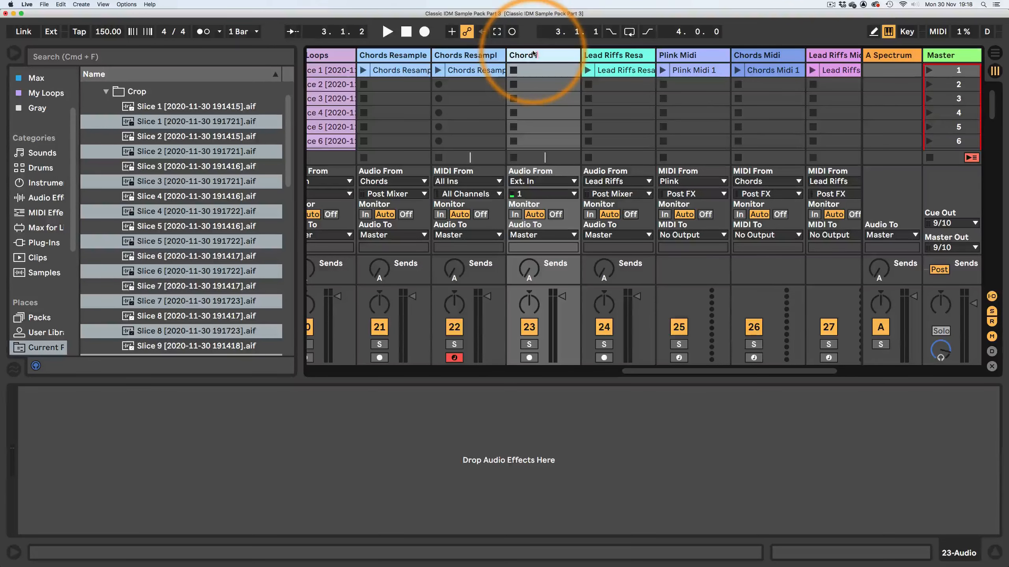
{"action": "type", "text": " Loops 4 bar"}
{"action": "key", "text": "Return"}
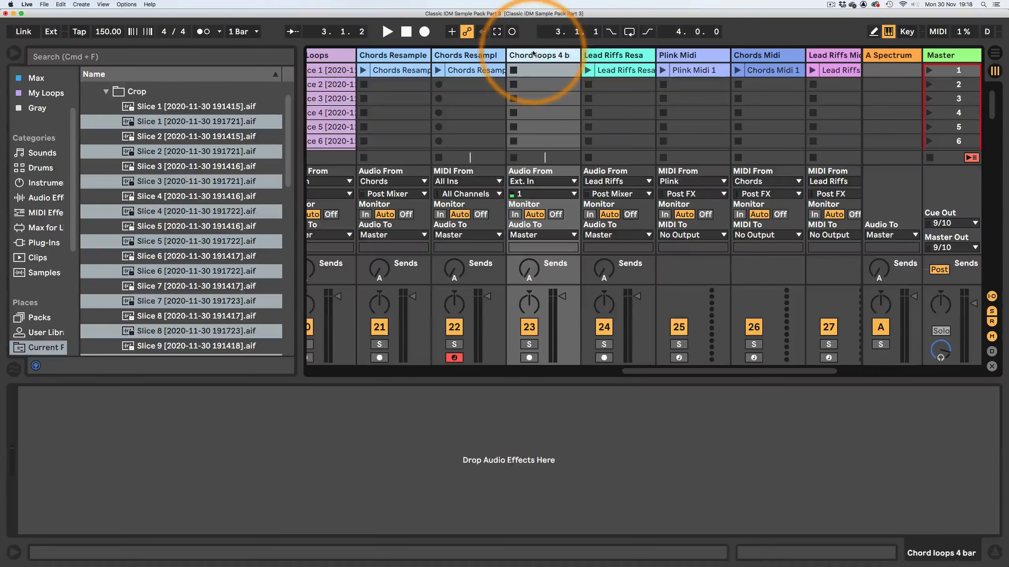
Step: Place the selected chord slices as clips down the Chord loops 4 bar track from the first scene and play Slice 1
{"action": "left_click_drag", "start_coordinate": [129, 121], "coordinate": [538, 74]}
{"action": "left_click", "coordinate": [512, 70]}
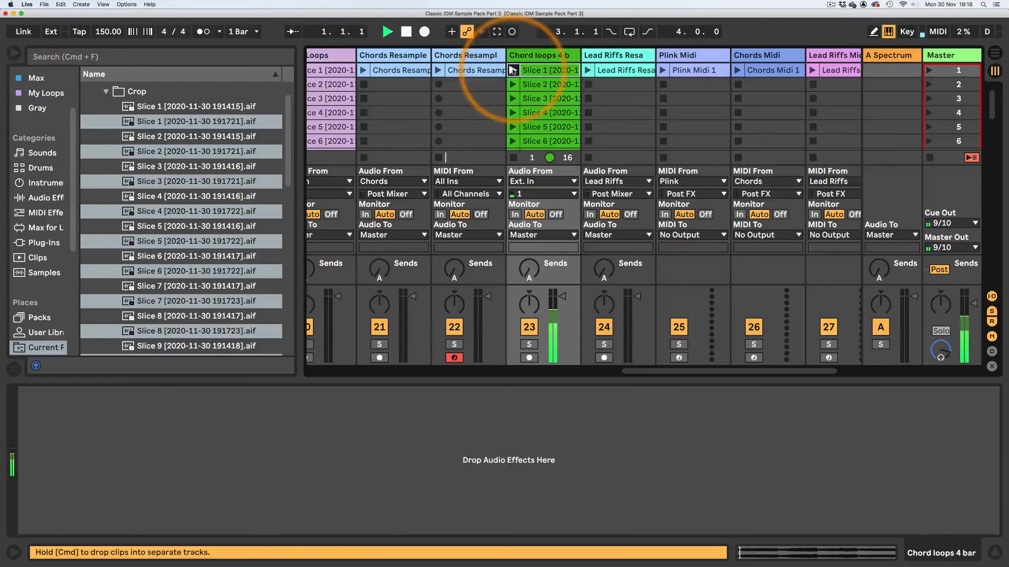
Step: Play Slice 13 on the FM Bass Loops track and the purple Slice 5 on track 9 alongside the running chord loop
{"action": "left_click_drag", "start_coordinate": [623, 371], "coordinate": [399, 383]}
{"action": "scroll", "coordinate": [639, 100], "scroll_direction": "down", "scroll_amount": 5}
{"action": "scroll", "coordinate": [639, 101], "scroll_direction": "down", "scroll_amount": 2}
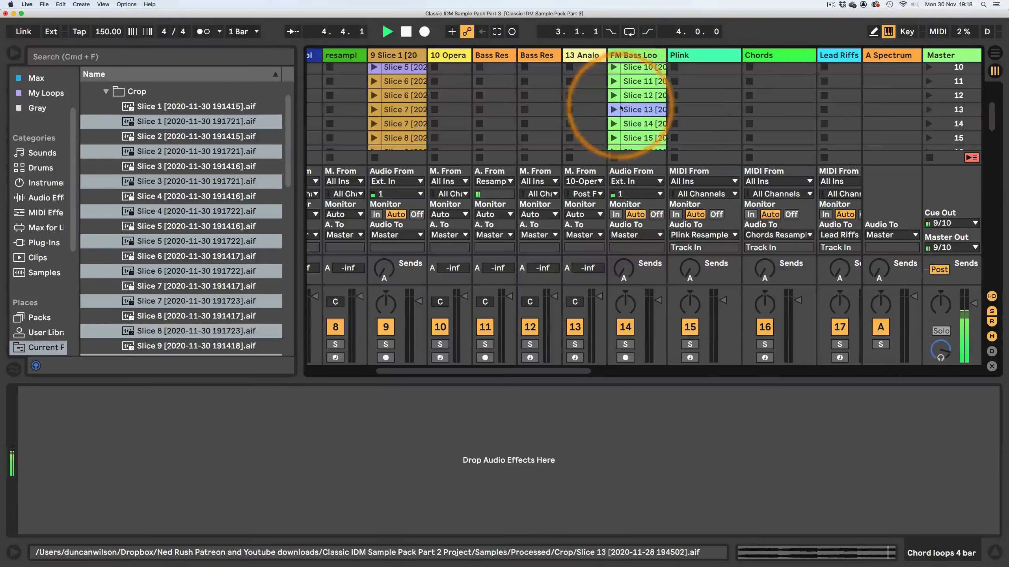
{"action": "left_click", "coordinate": [614, 110]}
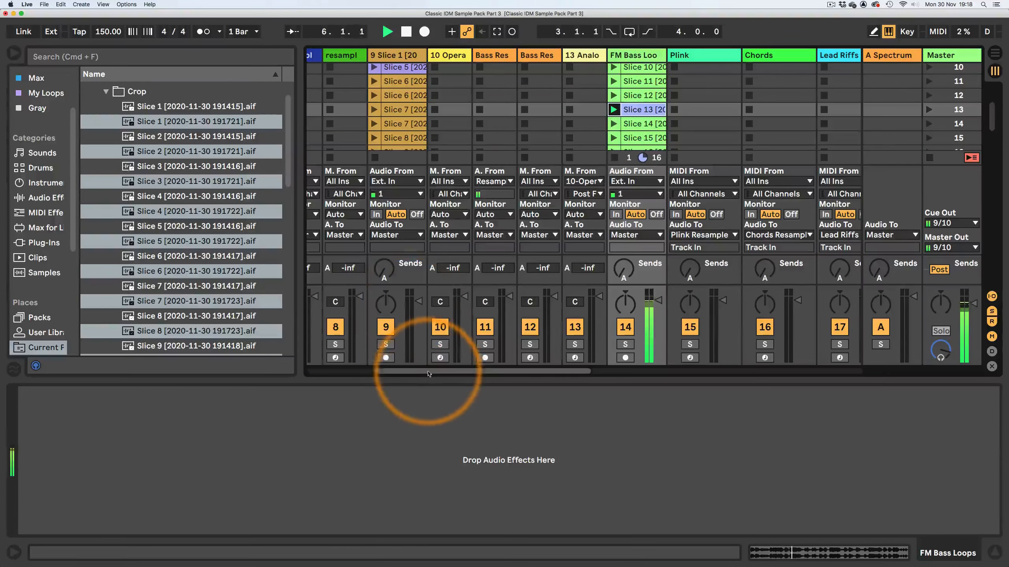
{"action": "mouse_move", "coordinate": [429, 373]}
{"action": "left_mouse_down"}
{"action": "mouse_move", "coordinate": [437, 376]}
{"action": "mouse_move", "coordinate": [423, 373]}
{"action": "left_mouse_up"}
{"action": "scroll", "coordinate": [431, 235], "scroll_direction": "up", "scroll_amount": 4}
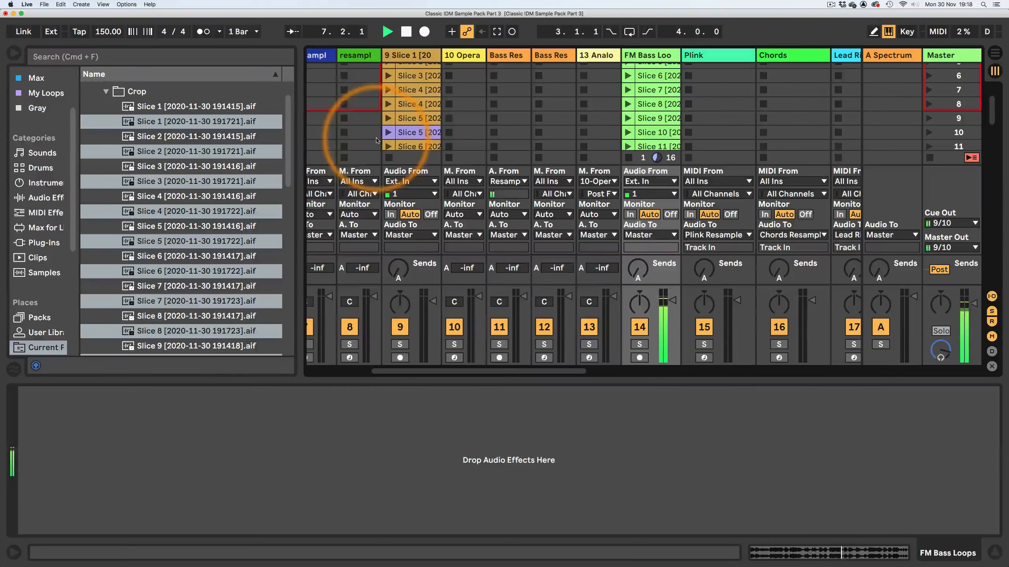
{"action": "left_click", "coordinate": [390, 134]}
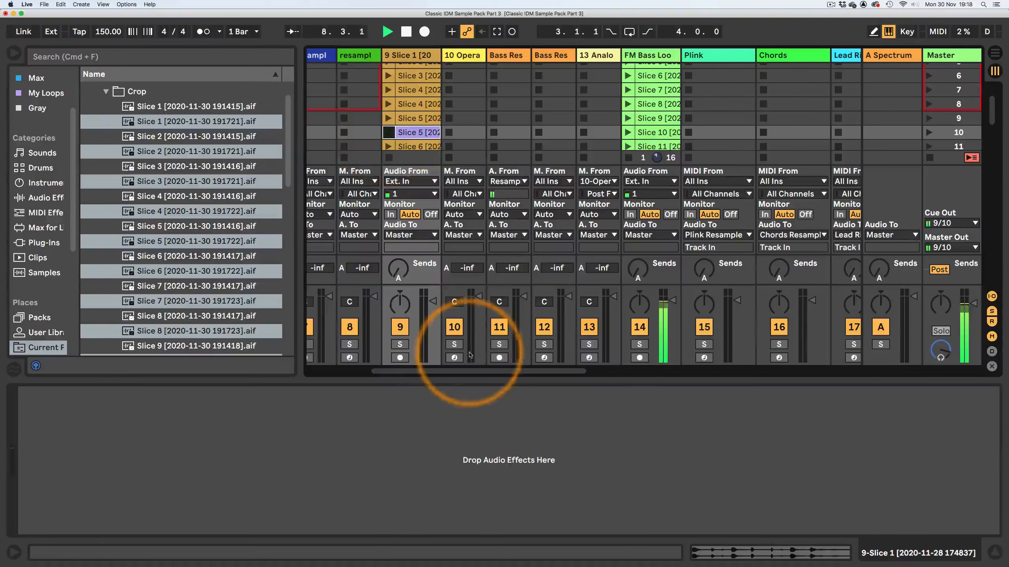
Step: Audition Slices 10, 11 and 12 of the Plink Loops track against the chord loop and stop both tracks
{"action": "left_click_drag", "start_coordinate": [469, 373], "coordinate": [685, 377]}
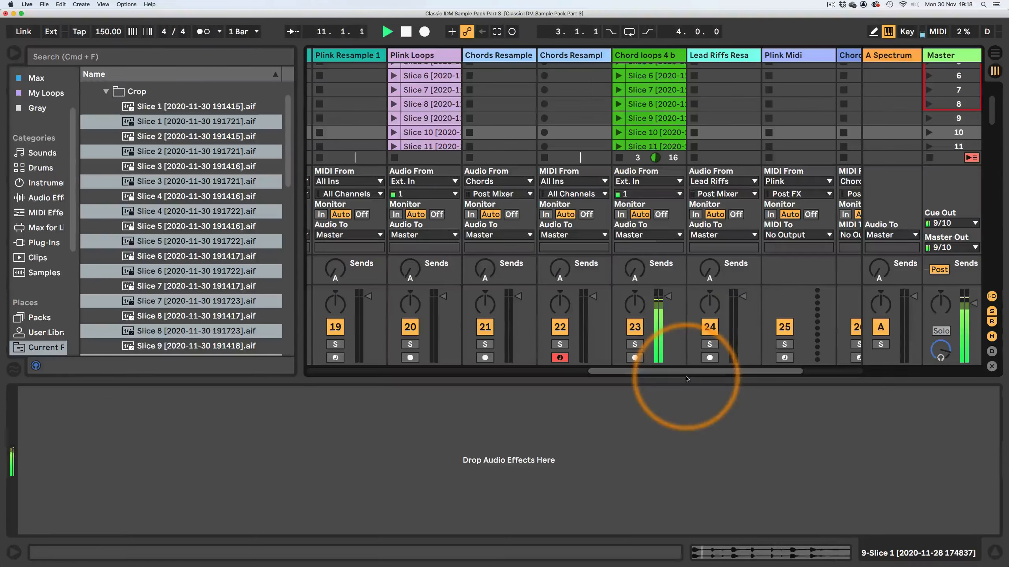
{"action": "left_click", "coordinate": [394, 133]}
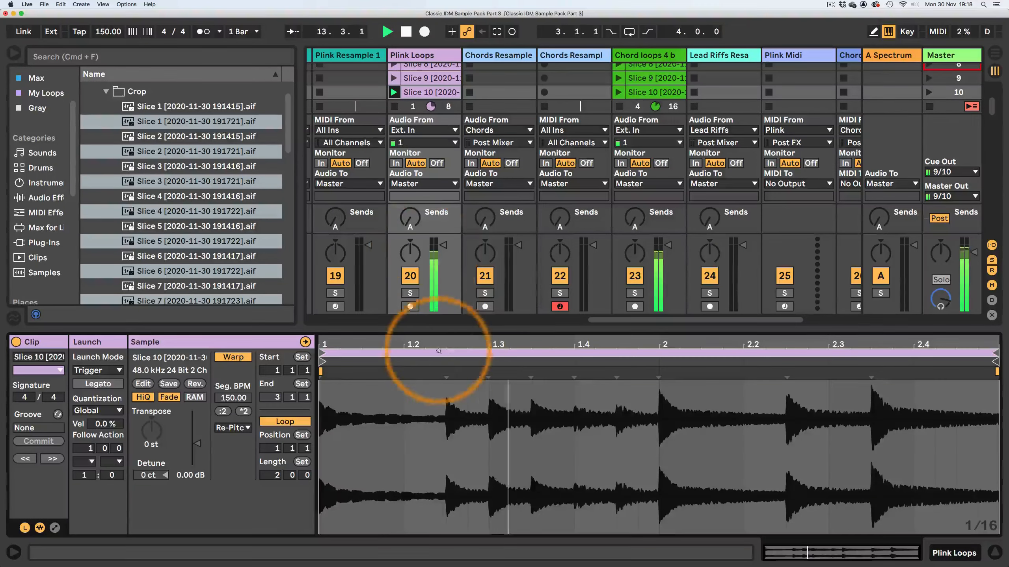
{"action": "left_click_drag", "start_coordinate": [441, 325], "coordinate": [486, 370]}
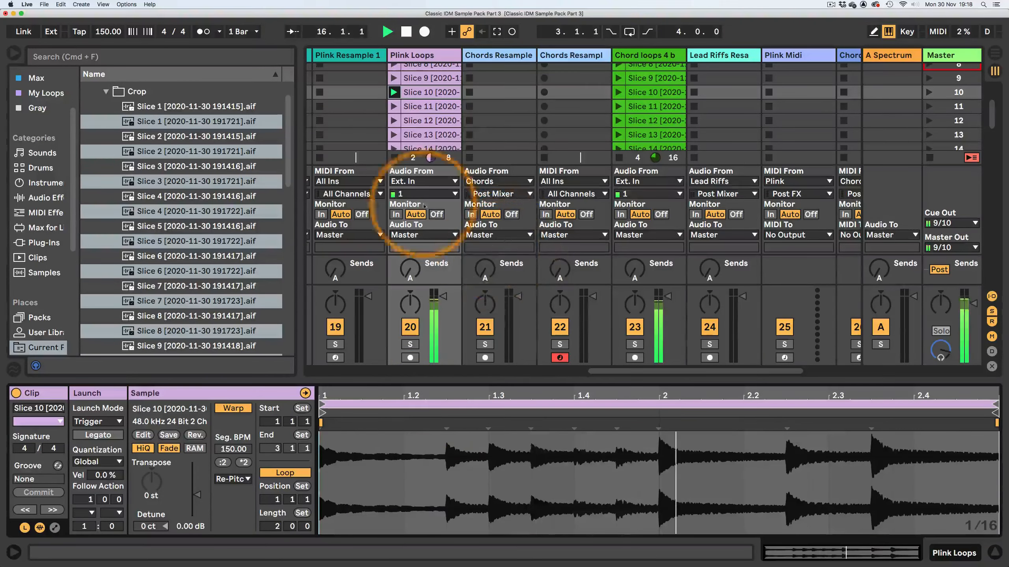
{"action": "left_click", "coordinate": [392, 107]}
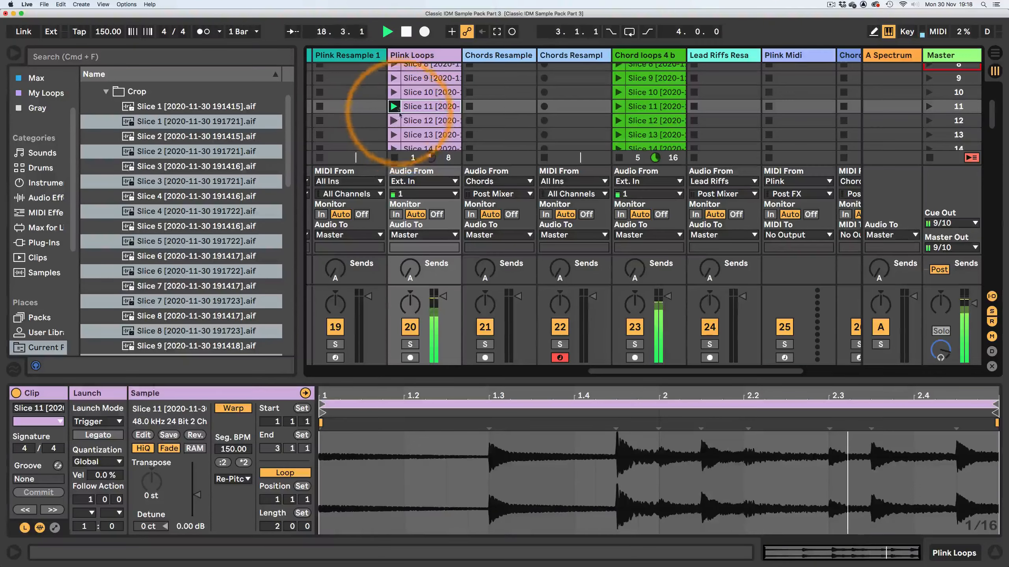
{"action": "left_click", "coordinate": [394, 93]}
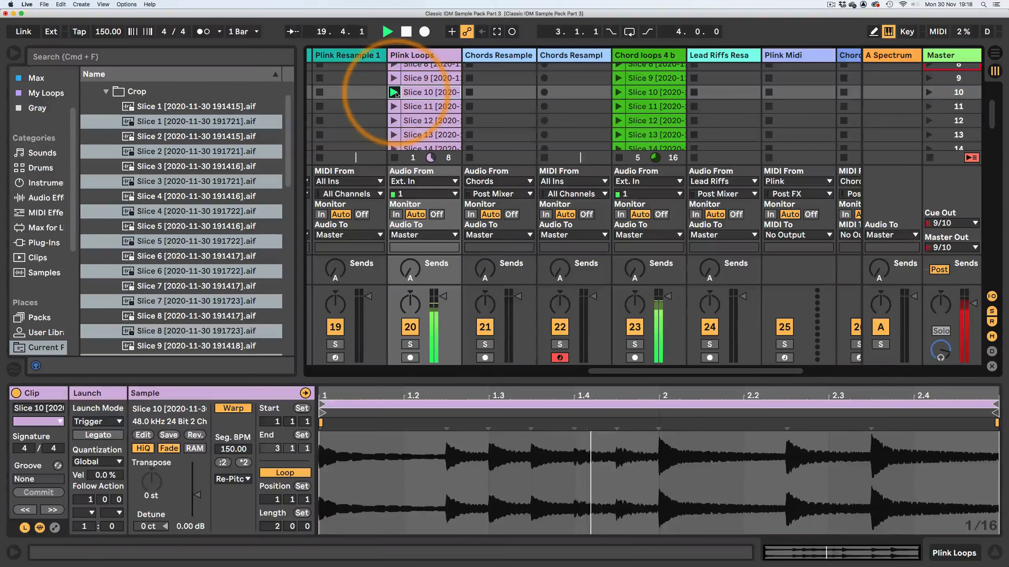
{"action": "left_click", "coordinate": [394, 107]}
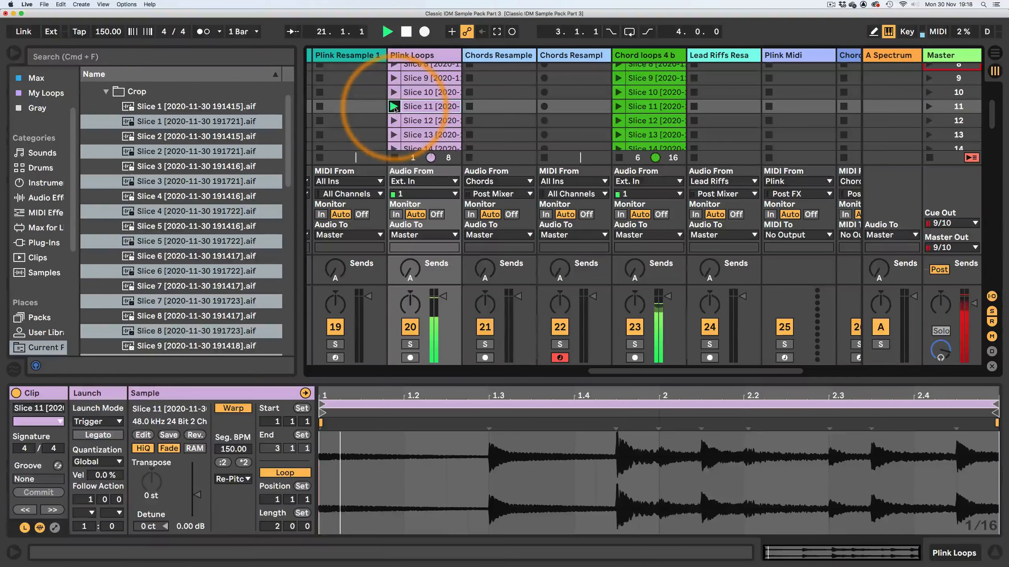
{"action": "left_click", "coordinate": [394, 121]}
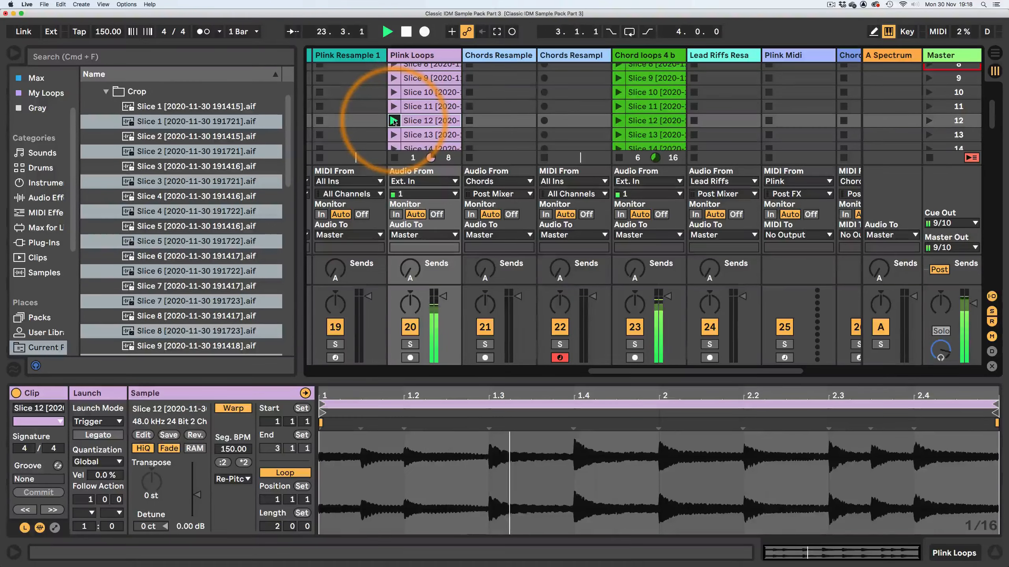
{"action": "left_click", "coordinate": [394, 92]}
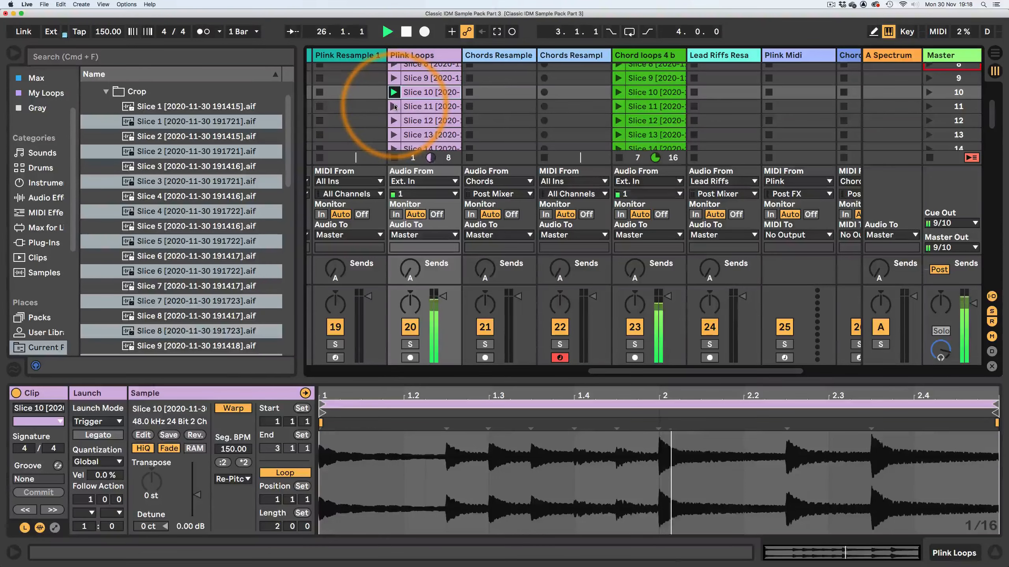
{"action": "left_click", "coordinate": [394, 106]}
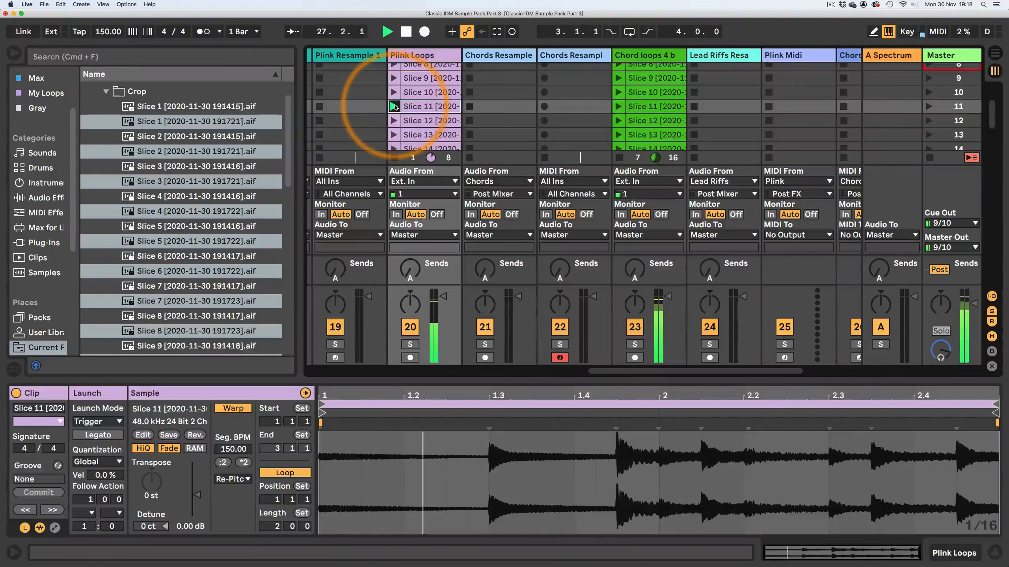
{"action": "left_click", "coordinate": [620, 158]}
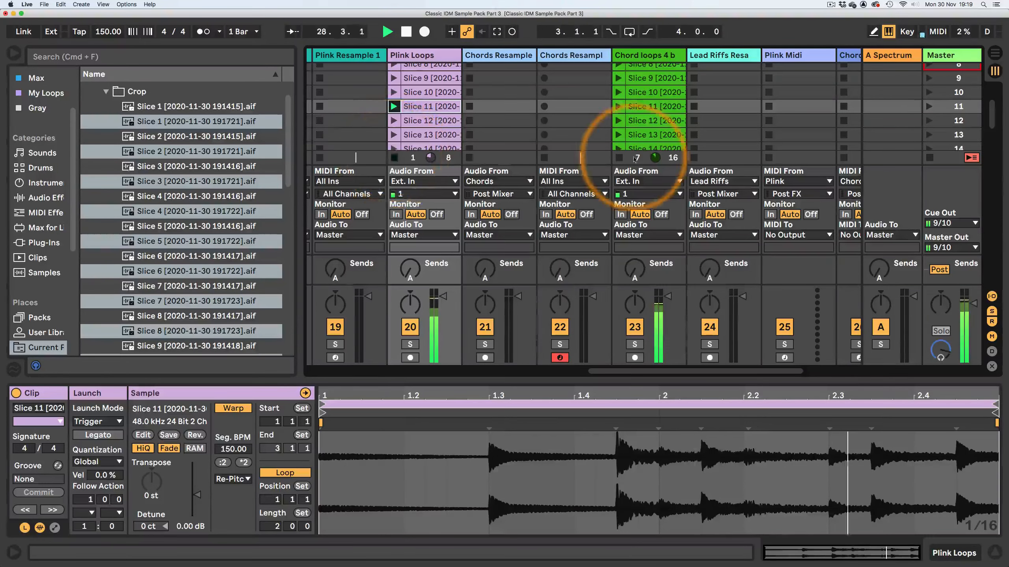
{"action": "left_click", "coordinate": [636, 376]}
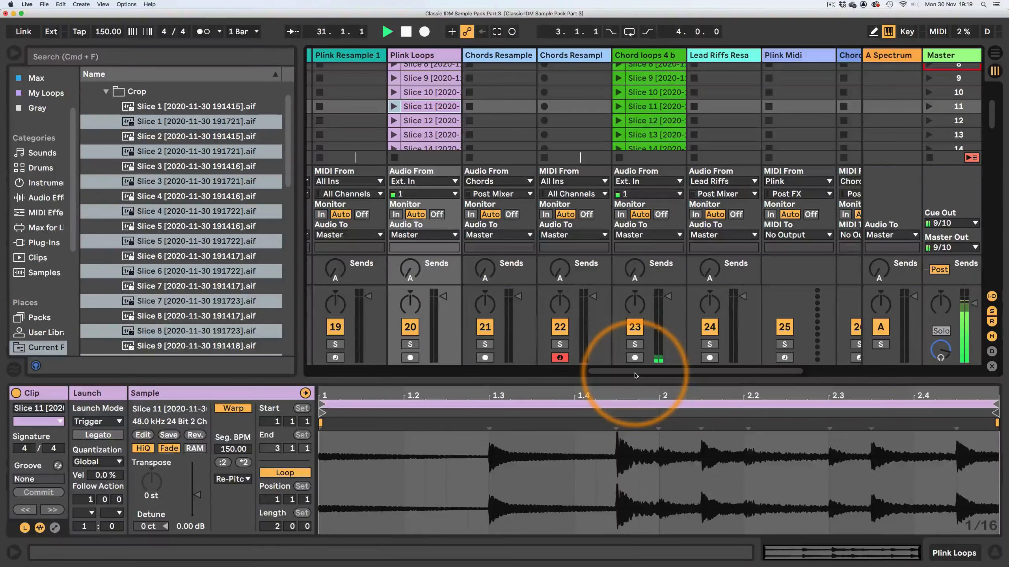
Step: Halve the Lead Riffs Resample clip's segment tempo twice to 37.50 BPM and briefly play the clip
{"action": "left_click_drag", "start_coordinate": [638, 372], "coordinate": [699, 380]}
{"action": "scroll", "coordinate": [585, 138], "scroll_direction": "up", "scroll_amount": 5}
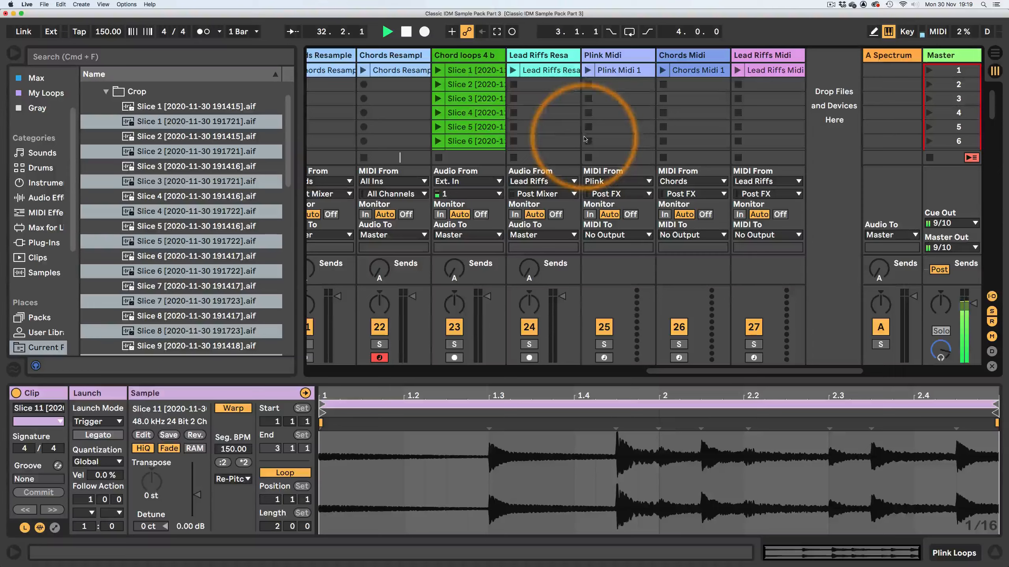
{"action": "left_click", "coordinate": [548, 55]}
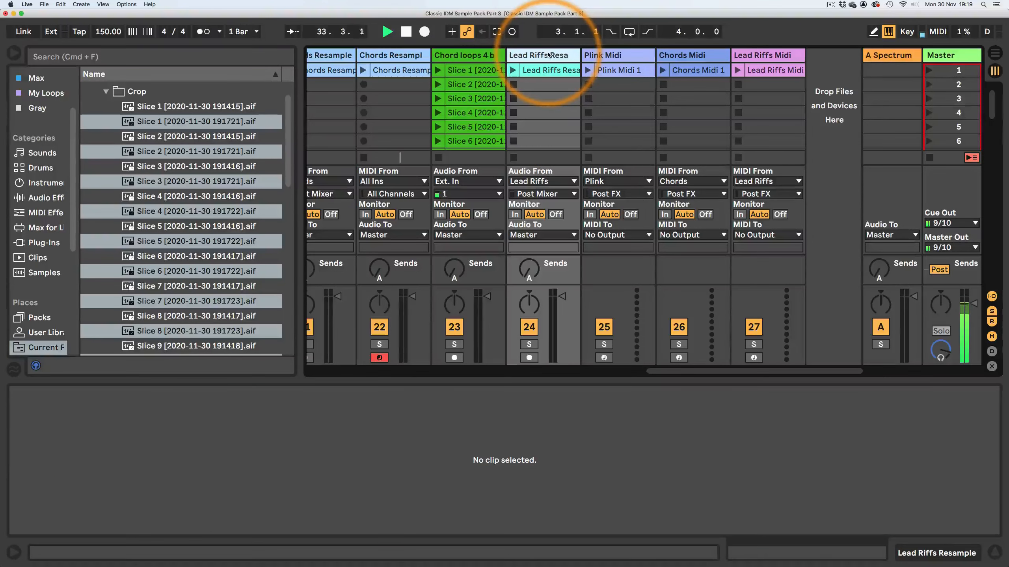
{"action": "left_click", "coordinate": [543, 72]}
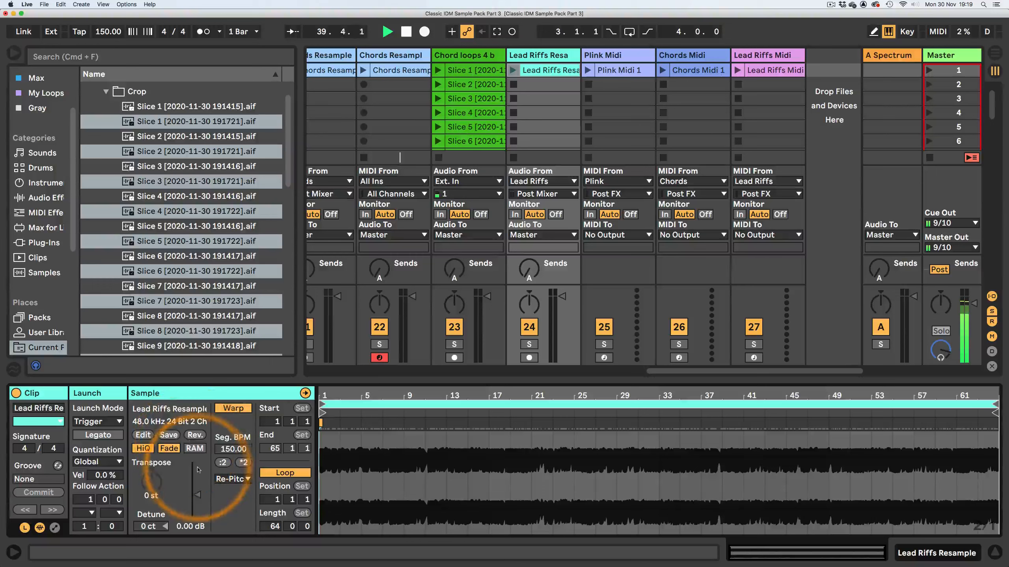
{"action": "left_click", "coordinate": [222, 464]}
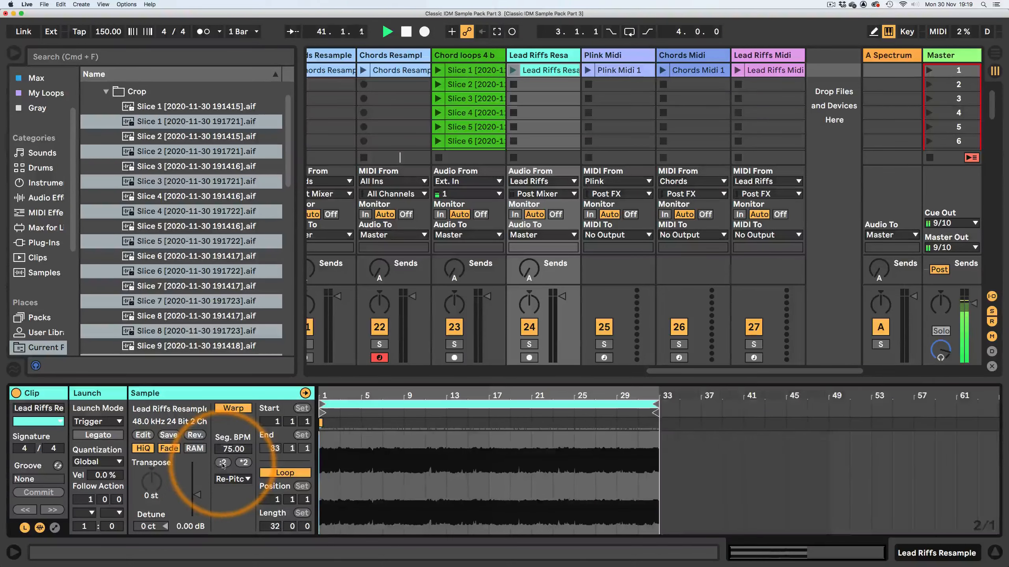
{"action": "left_click", "coordinate": [223, 465]}
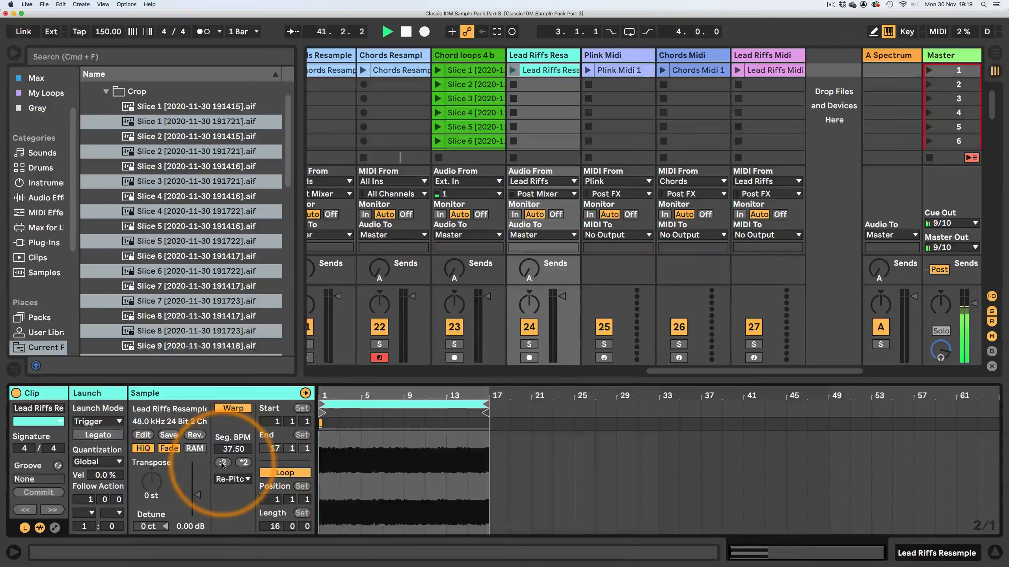
{"action": "left_click", "coordinate": [513, 70]}
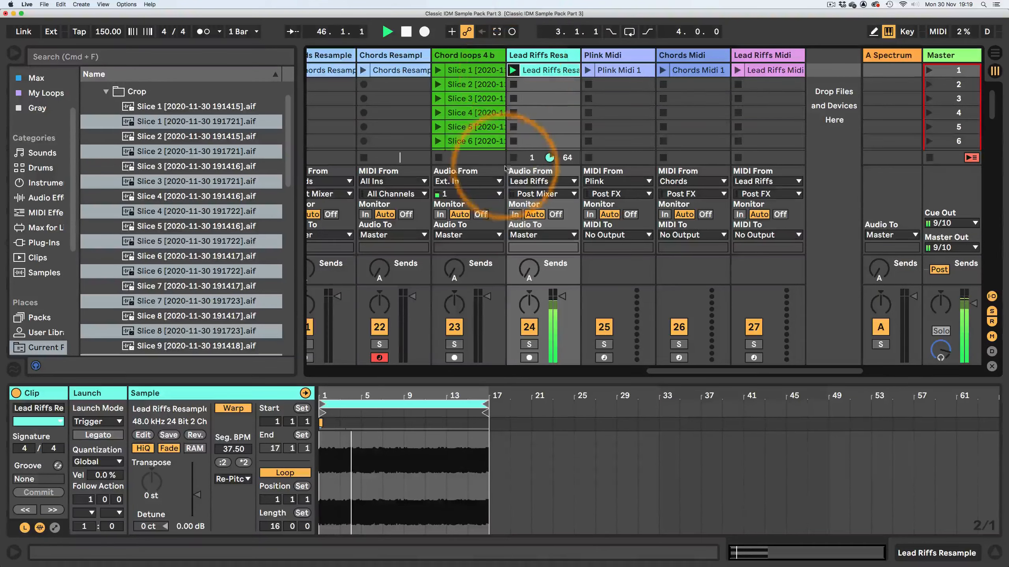
{"action": "left_click", "coordinate": [513, 158]}
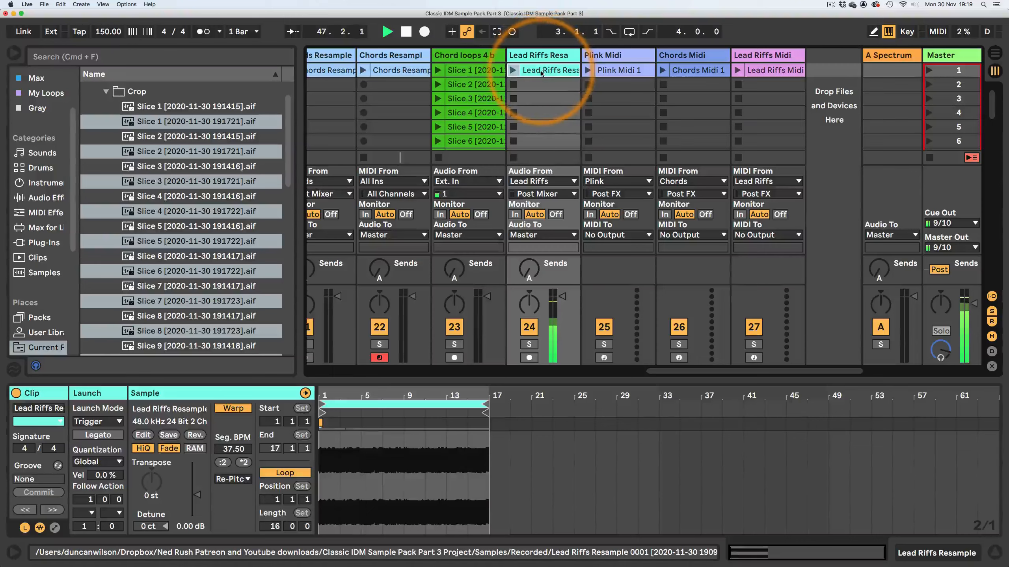
Step: Slice the Lead Riffs Resample clip to a new MIDI track with one slice per bar, the Sampler preset and warped timing preservation off
{"action": "right_click", "coordinate": [542, 72]}
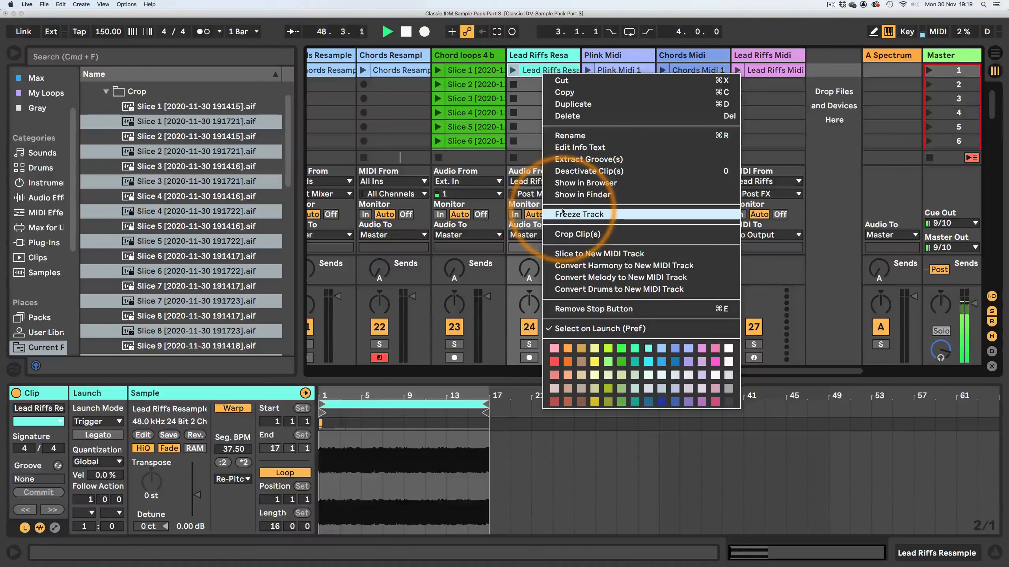
{"action": "left_click", "coordinate": [560, 253]}
{"action": "left_click", "coordinate": [512, 297]}
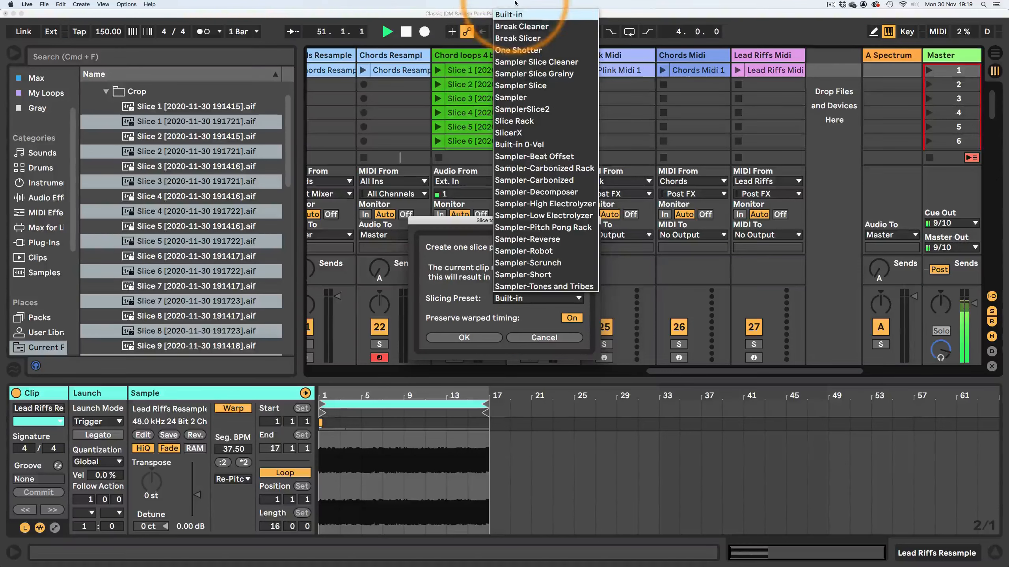
{"action": "left_click", "coordinate": [511, 98]}
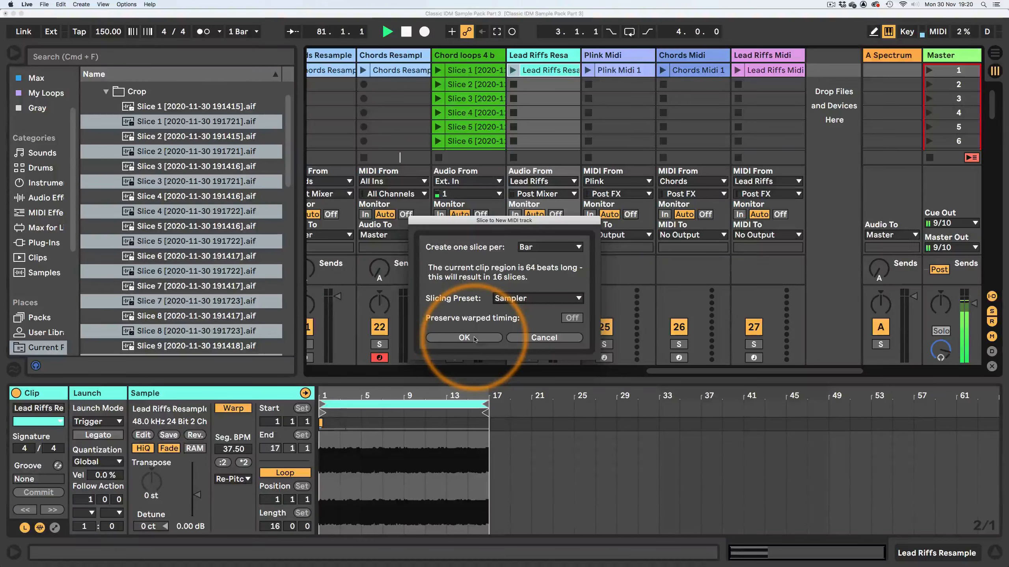
{"action": "left_click", "coordinate": [453, 338]}
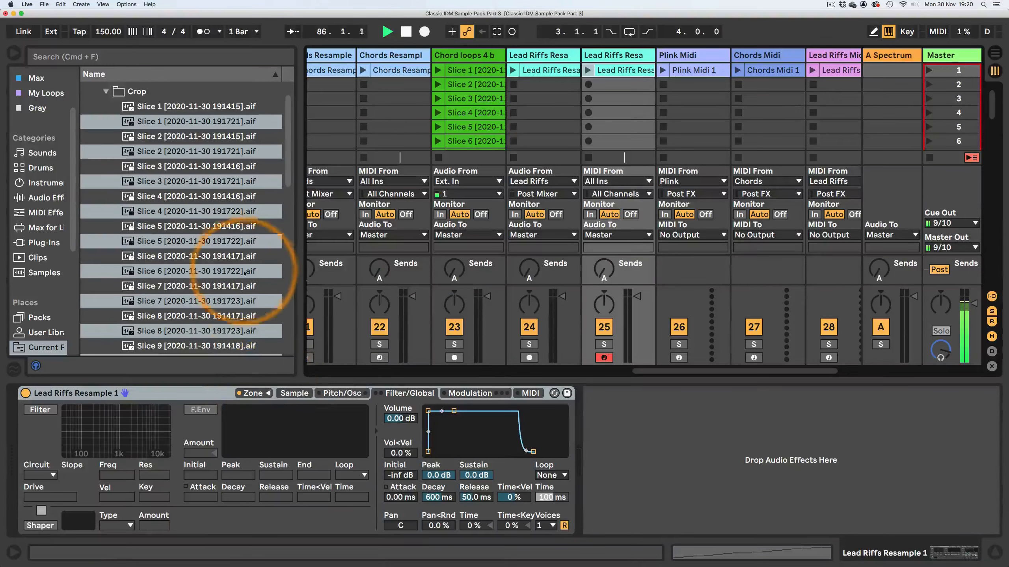
Step: Crop the samples of Slice 1 to Slice 16 in the Sampler zone list of the sliced lead riffs track
{"action": "scroll", "coordinate": [245, 268], "scroll_direction": "down", "scroll_amount": 5}
{"action": "scroll", "coordinate": [245, 268], "scroll_direction": "down", "scroll_amount": 2}
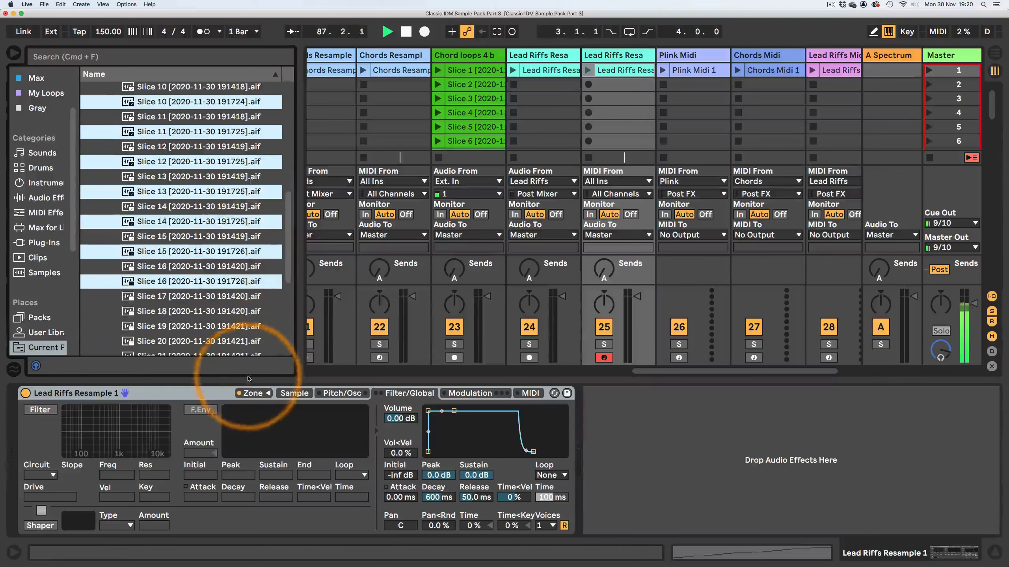
{"action": "left_click", "coordinate": [253, 393]}
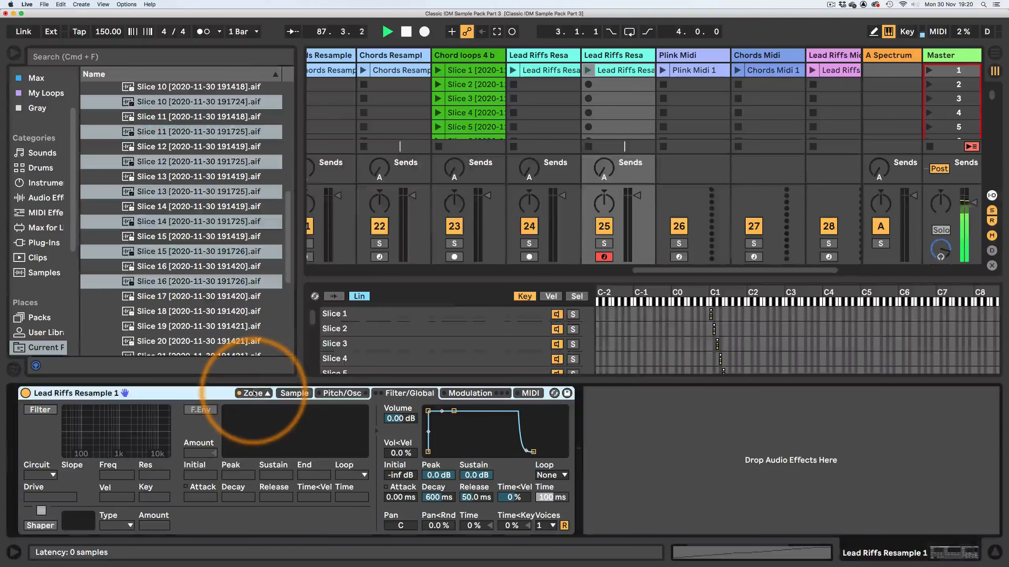
{"action": "left_click", "coordinate": [410, 313]}
{"action": "left_click_drag", "start_coordinate": [410, 313], "coordinate": [368, 368]}
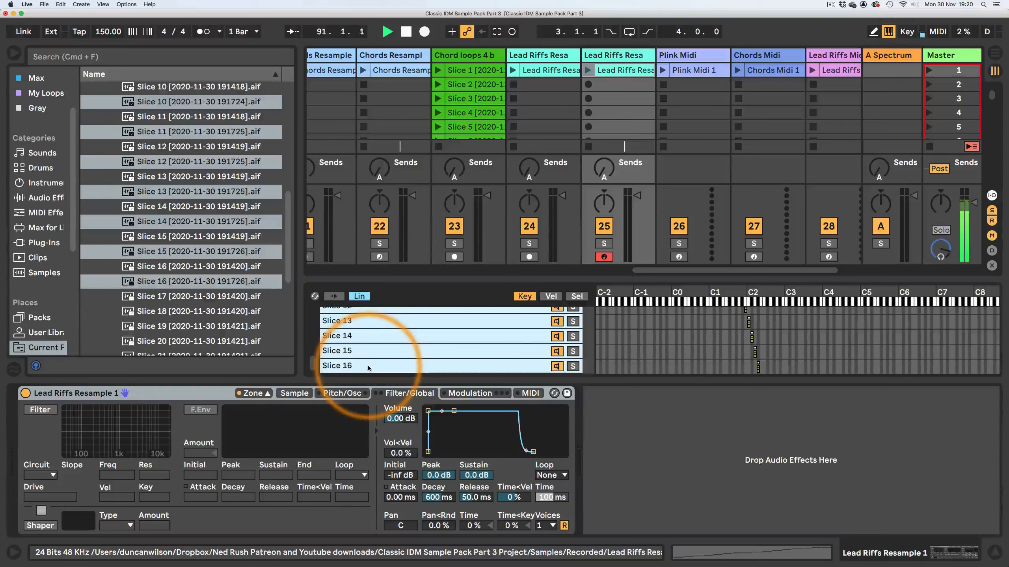
{"action": "right_click", "coordinate": [369, 368]}
{"action": "left_click", "coordinate": [402, 238]}
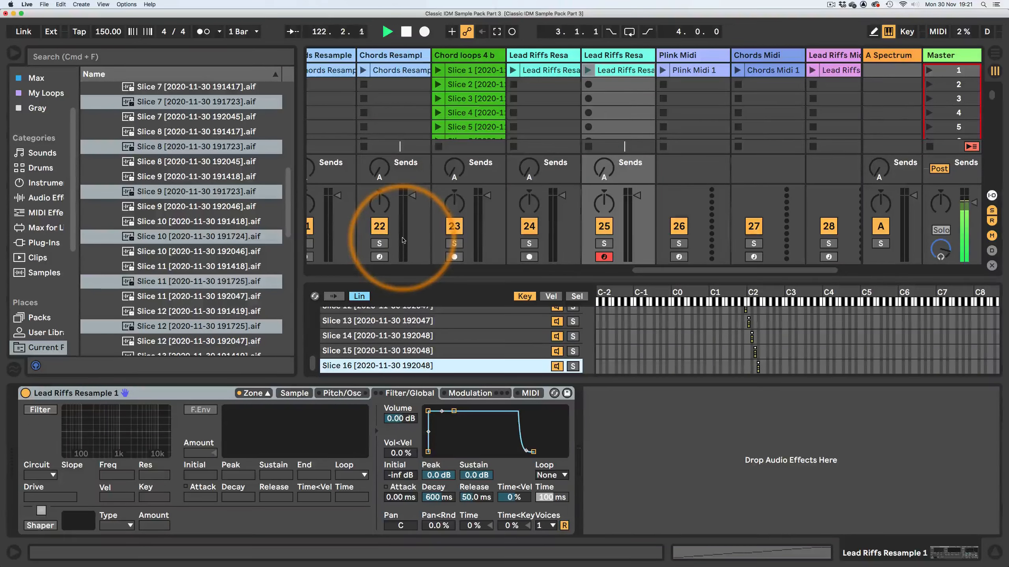
Step: Select the lead riffs crop files Slice 16 through Slice 1, time-stamped 192043 to 192048, in the project's sample browser
{"action": "left_click_drag", "start_coordinate": [653, 272], "coordinate": [700, 275]}
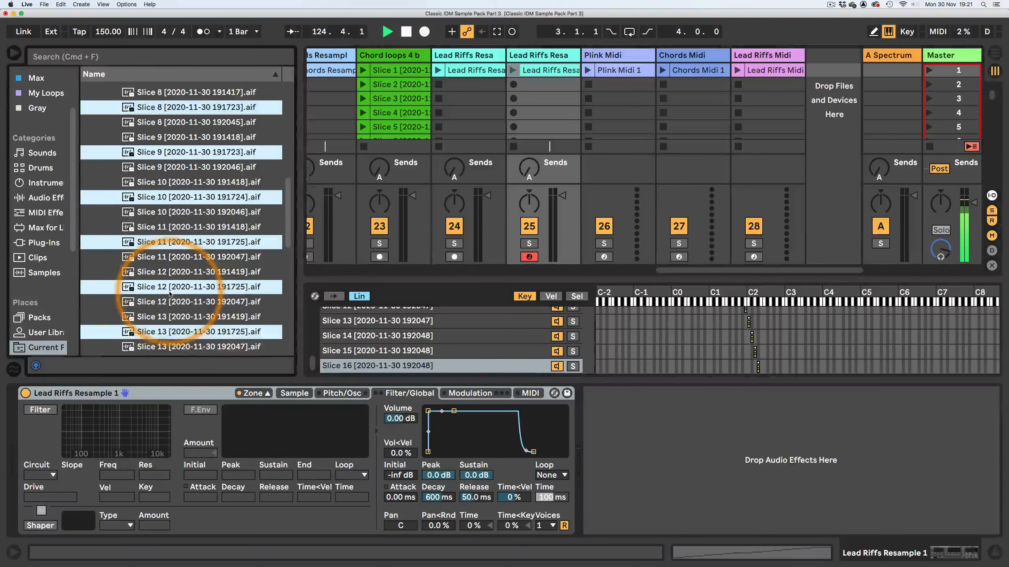
{"action": "scroll", "coordinate": [170, 294], "scroll_direction": "down", "scroll_amount": 5}
{"action": "scroll", "coordinate": [170, 294], "scroll_direction": "down", "scroll_amount": 10}
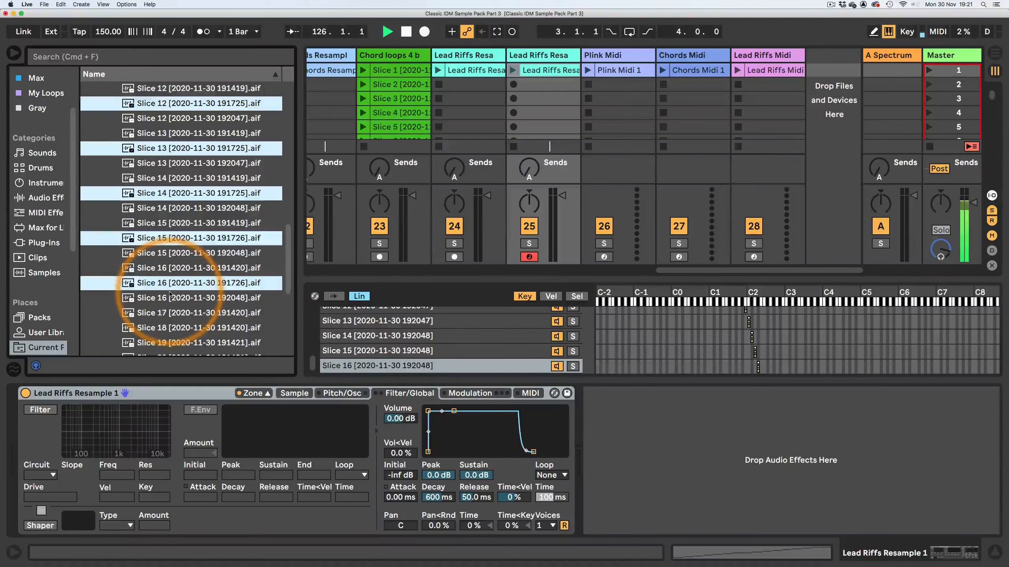
{"action": "left_click", "coordinate": [170, 295]}
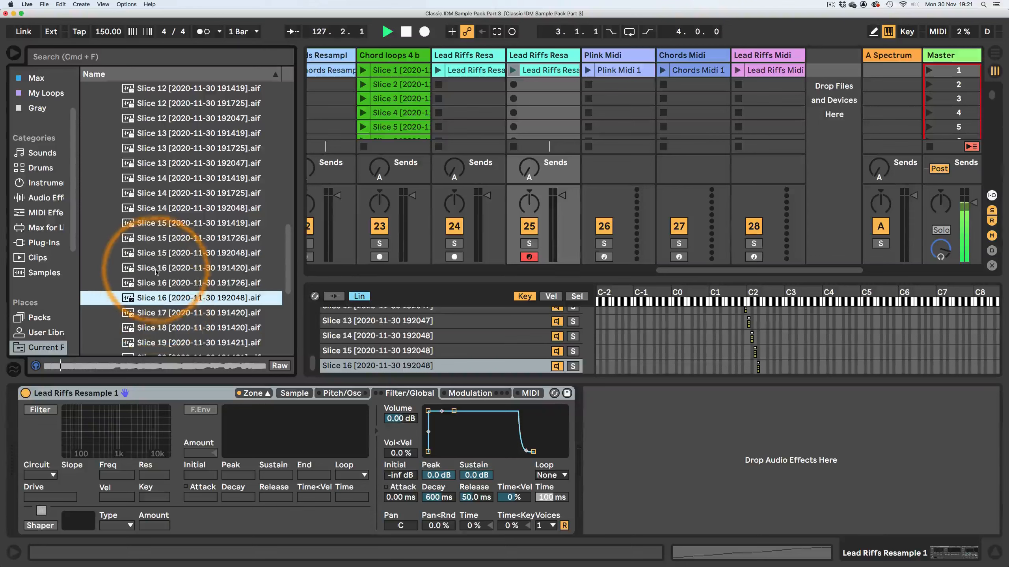
{"action": "left_click", "coordinate": [151, 253], "text": "super"}
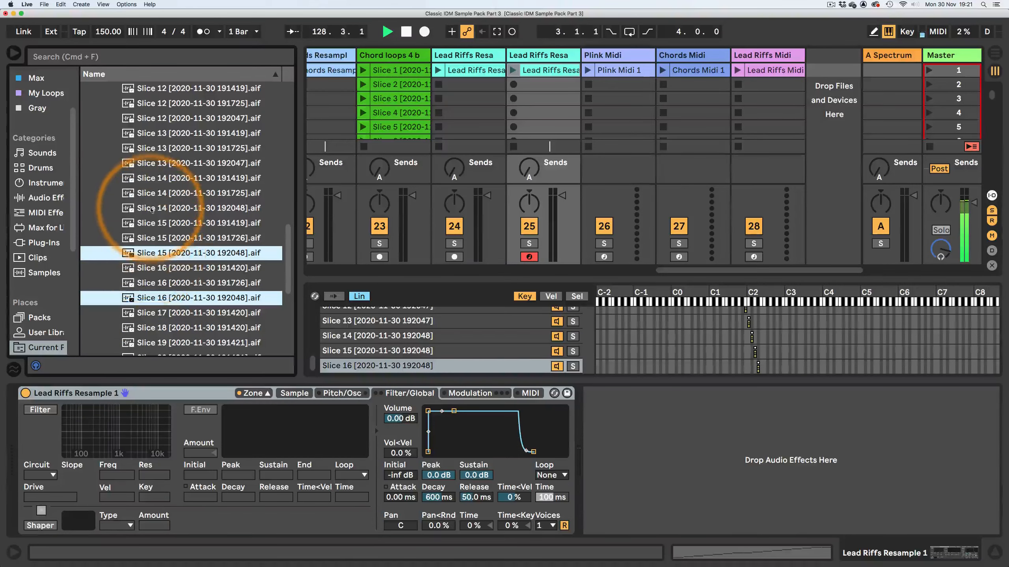
{"action": "left_click", "coordinate": [151, 208], "text": "super"}
{"action": "scroll", "coordinate": [151, 167], "scroll_direction": "up", "scroll_amount": 2}
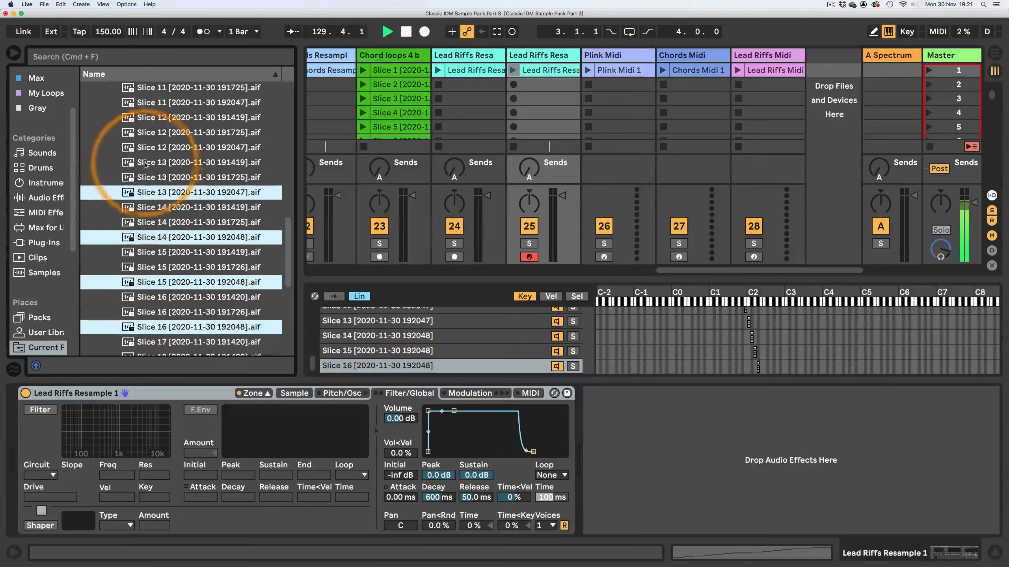
{"action": "left_click", "coordinate": [149, 149], "text": "super"}
{"action": "scroll", "coordinate": [151, 153], "scroll_direction": "up", "scroll_amount": 1}
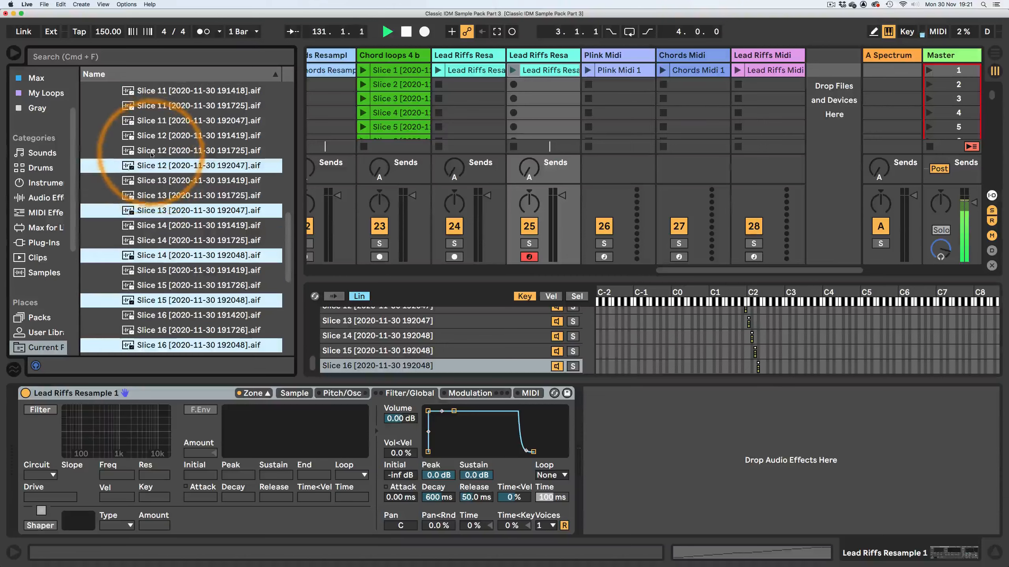
{"action": "scroll", "coordinate": [139, 143], "scroll_direction": "up", "scroll_amount": 5}
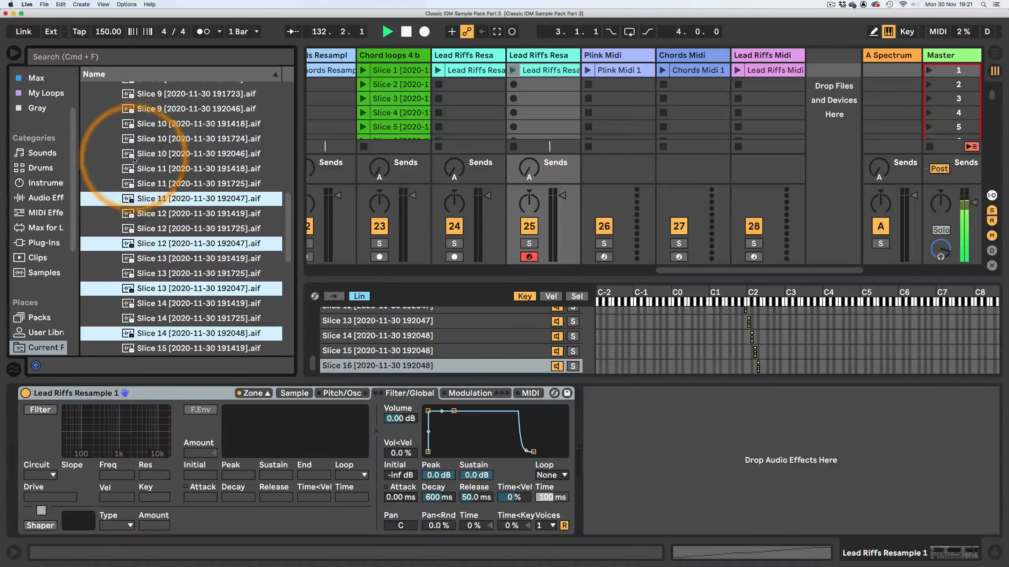
{"action": "scroll", "coordinate": [149, 154], "scroll_direction": "up", "scroll_amount": 2}
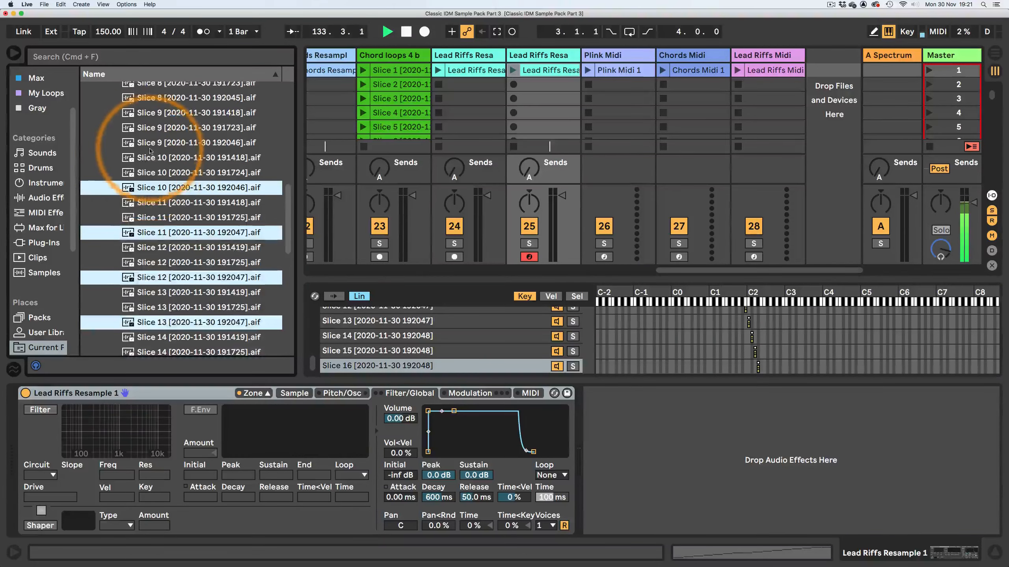
{"action": "scroll", "coordinate": [136, 151], "scroll_direction": "up", "scroll_amount": 4}
{"action": "left_click", "coordinate": [131, 162], "text": "super"}
{"action": "scroll", "coordinate": [130, 159], "scroll_direction": "up", "scroll_amount": 3}
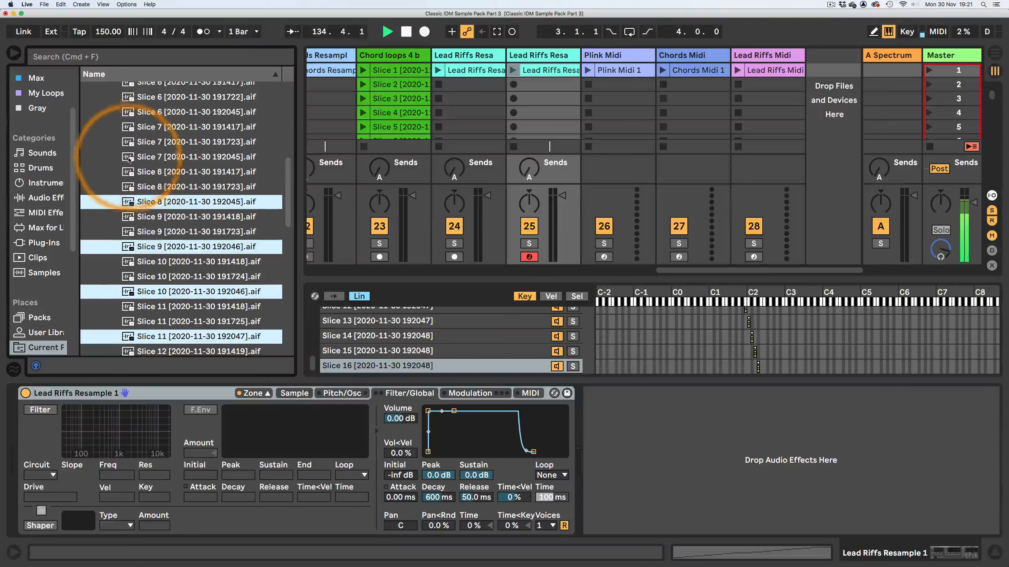
{"action": "left_click", "coordinate": [147, 156], "text": "super"}
{"action": "scroll", "coordinate": [123, 156], "scroll_direction": "up", "scroll_amount": 3}
{"action": "left_click", "coordinate": [137, 150], "text": "super"}
{"action": "scroll", "coordinate": [133, 151], "scroll_direction": "up", "scroll_amount": 3}
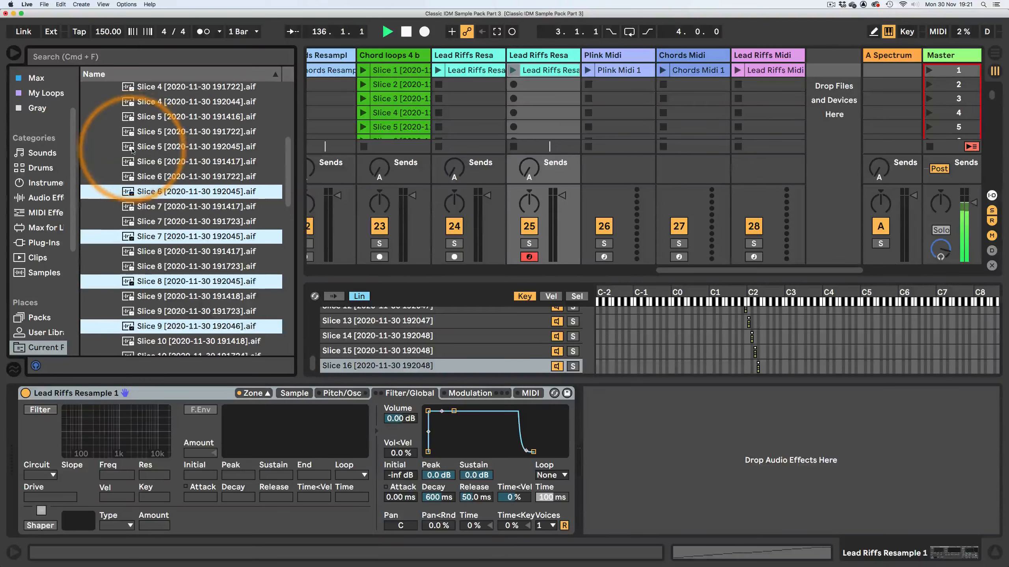
{"action": "left_click", "coordinate": [146, 147], "text": "super"}
{"action": "scroll", "coordinate": [142, 146], "scroll_direction": "up", "scroll_amount": 3}
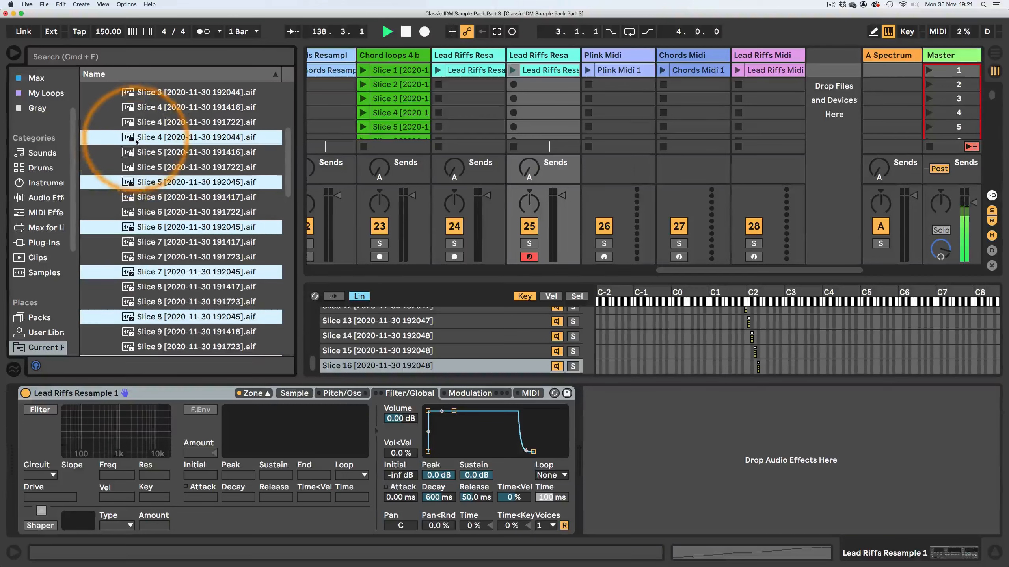
{"action": "scroll", "coordinate": [137, 139], "scroll_direction": "up", "scroll_amount": 1}
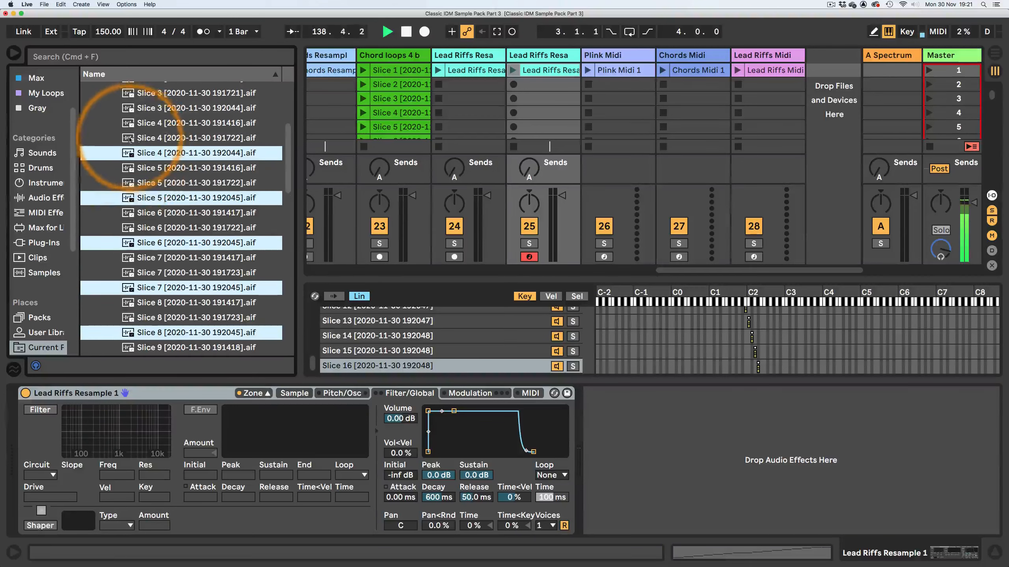
{"action": "left_click", "coordinate": [147, 109], "text": "super"}
{"action": "scroll", "coordinate": [146, 108], "scroll_direction": "up", "scroll_amount": 3}
{"action": "left_click", "coordinate": [149, 105], "text": "super"}
{"action": "scroll", "coordinate": [147, 111], "scroll_direction": "up", "scroll_amount": 4}
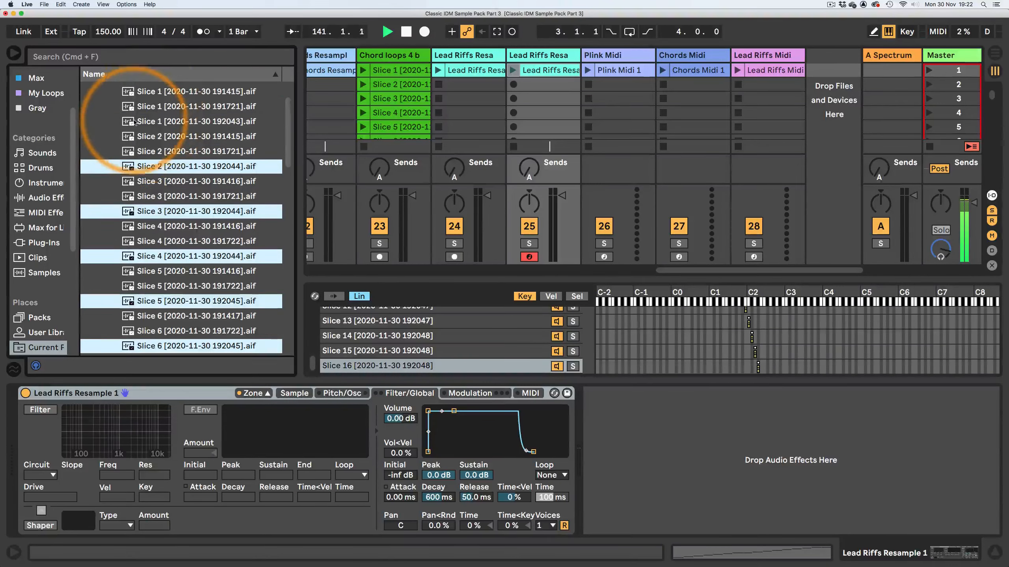
{"action": "left_click", "coordinate": [147, 122], "text": "super"}
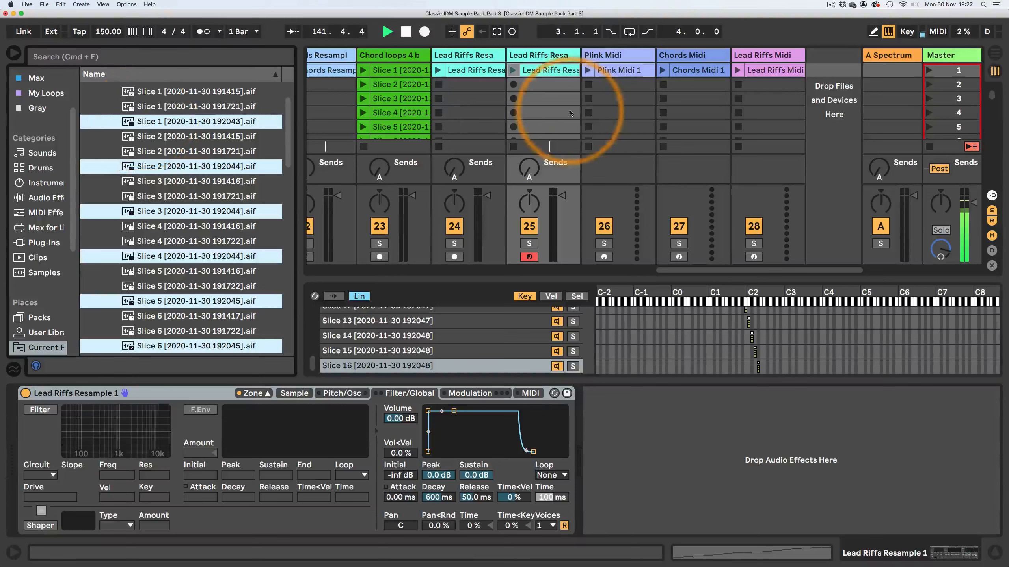
Step: Insert an audio track after the sliced lead riffs track, show the input/output routing, and name the track Lead Riffs Loops
{"action": "left_click", "coordinate": [557, 55]}
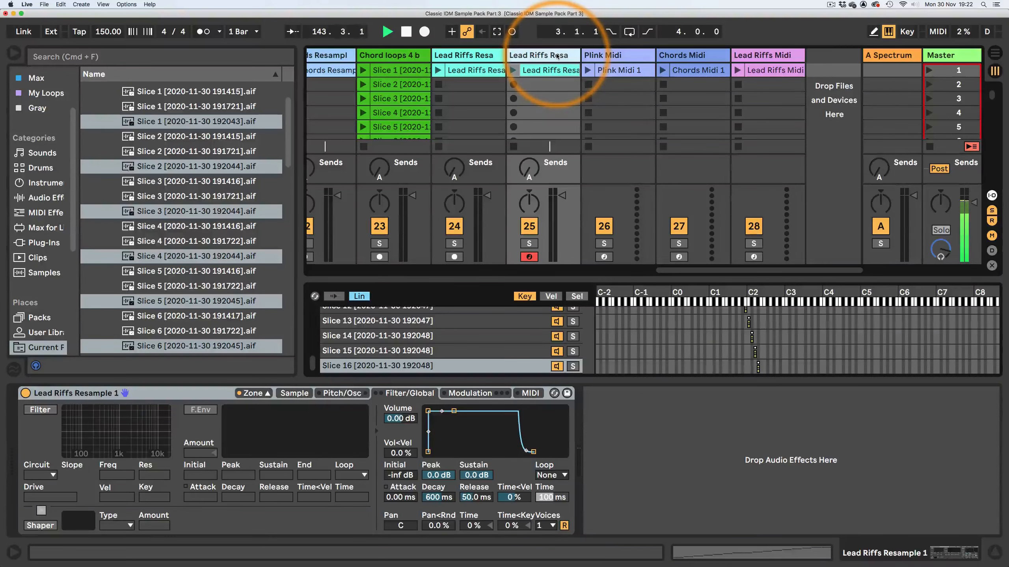
{"action": "key", "text": "super+t"}
{"action": "key", "text": "super+alt+i"}
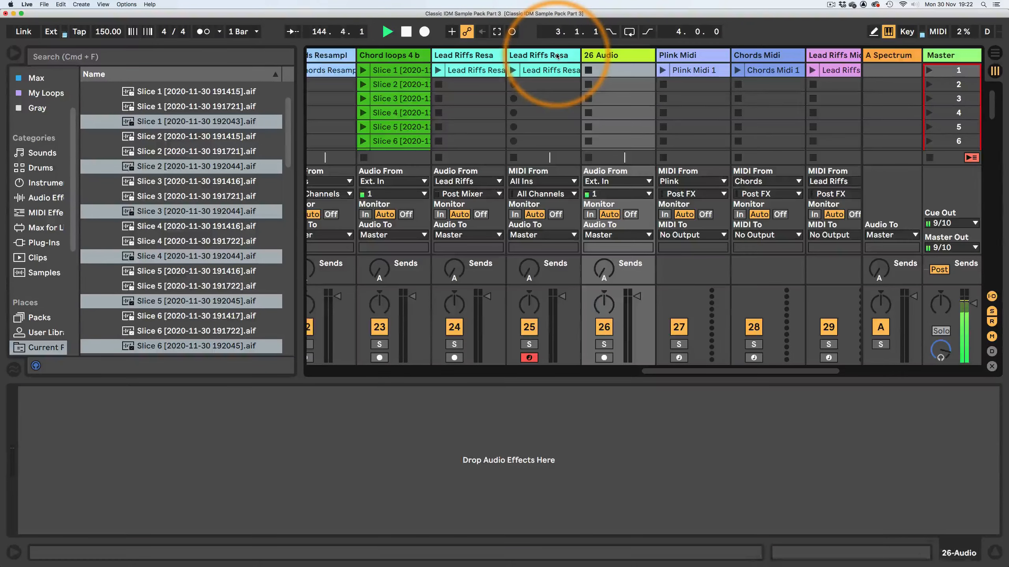
{"action": "left_click", "coordinate": [605, 55]}
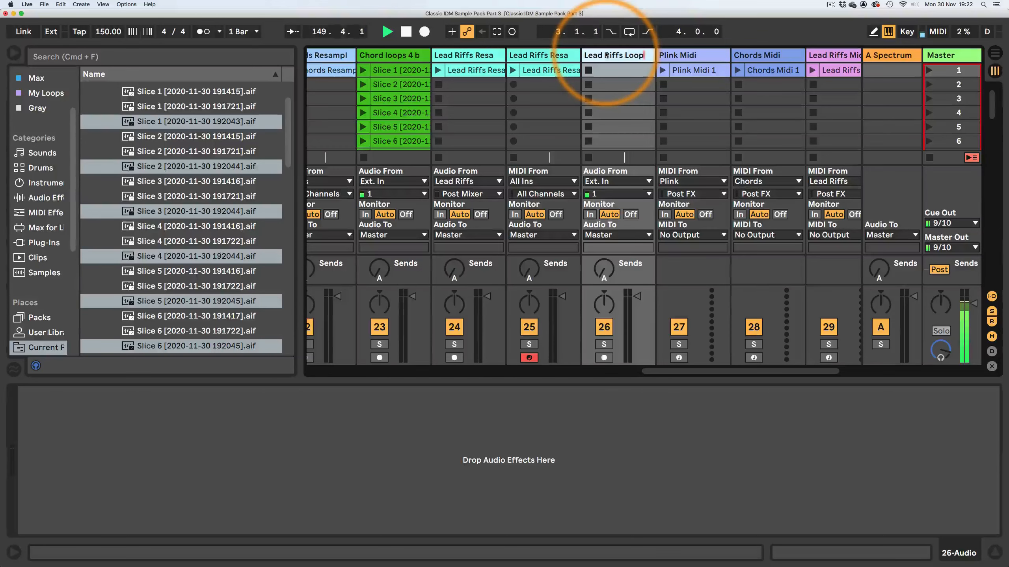
{"action": "type", "text": "s"}
{"action": "key", "text": "Return"}
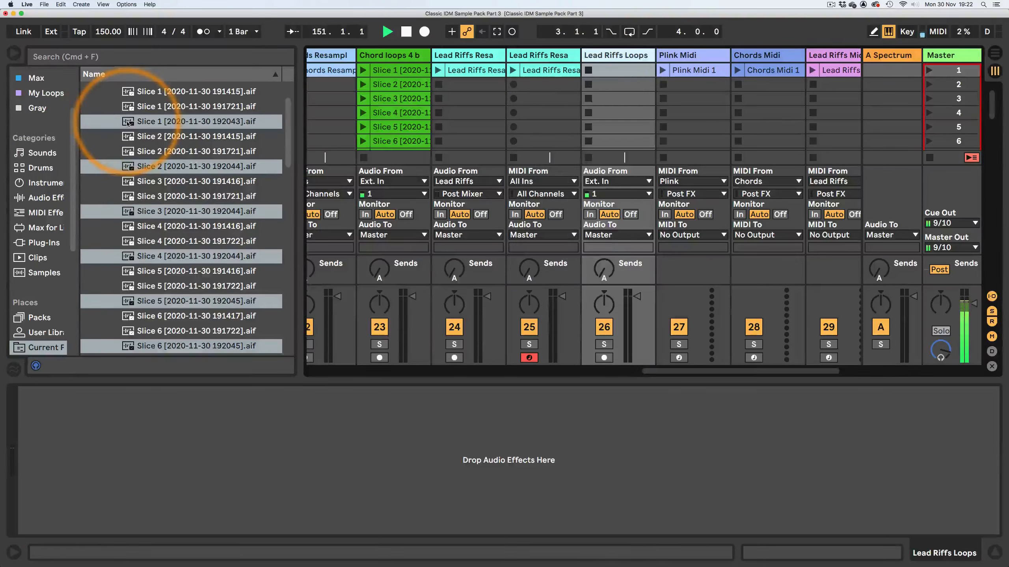
Step: Place the selected slices as clips on the Lead Riffs Loops track and audition Slice 1 with Slice 2 of the chord loops
{"action": "left_click_drag", "start_coordinate": [128, 122], "coordinate": [615, 72]}
{"action": "left_click", "coordinate": [588, 70]}
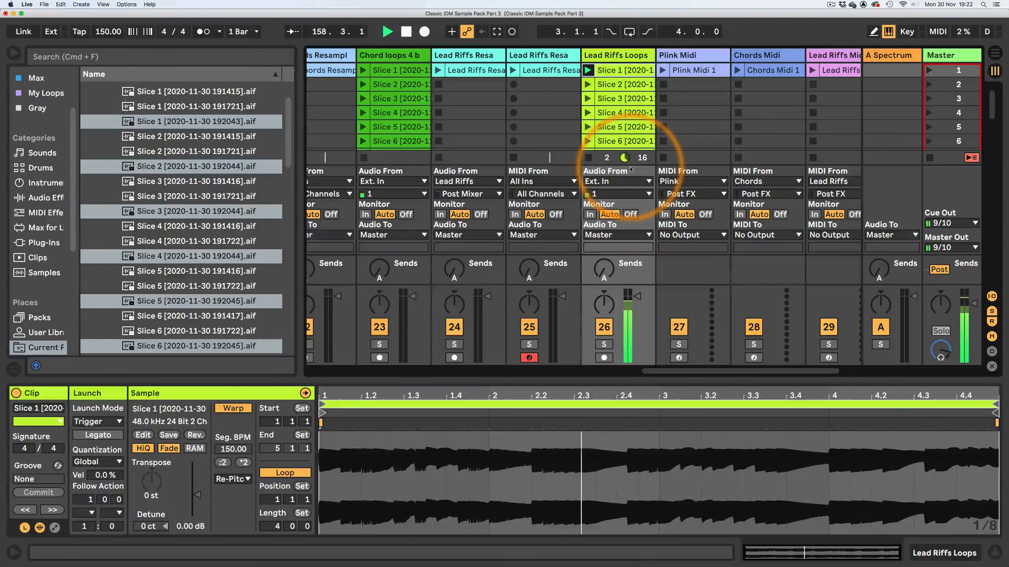
{"action": "scroll", "coordinate": [641, 377], "scroll_direction": "left", "scroll_amount": 5}
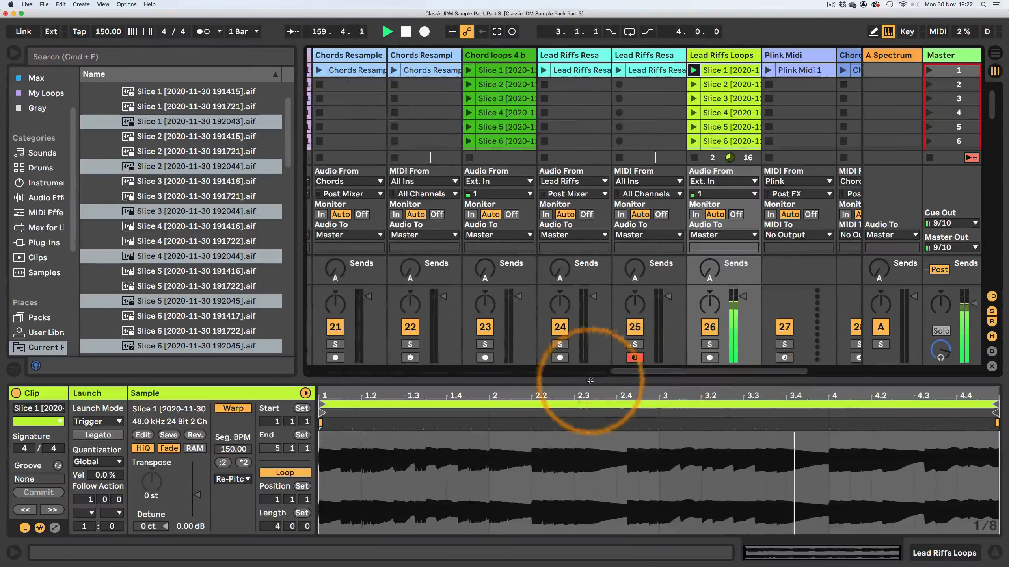
{"action": "left_click", "coordinate": [468, 85]}
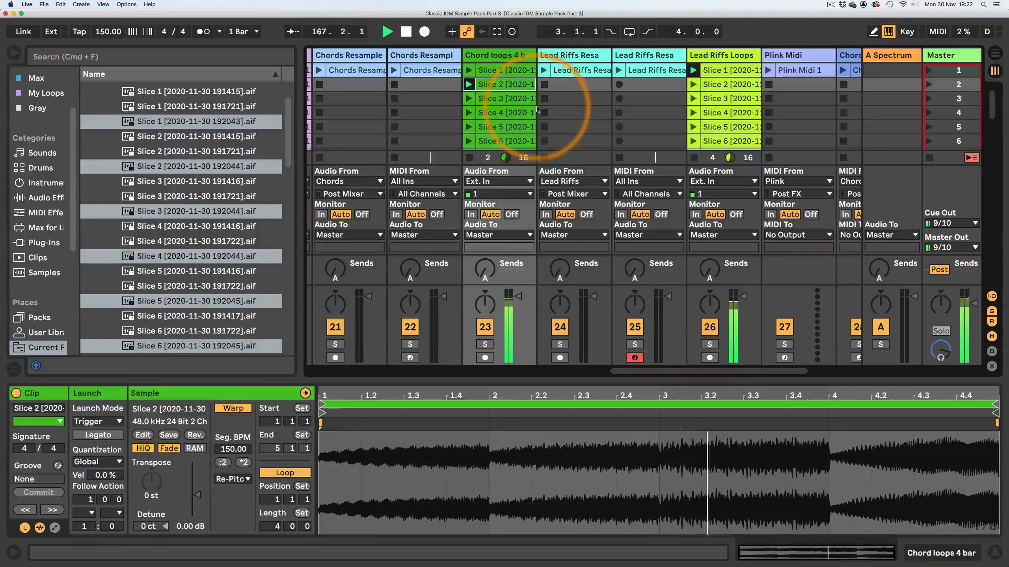
{"action": "left_click", "coordinate": [469, 158]}
Step: Duplicate the Chords MIDI track and name the copy Long Bass
{"action": "left_click_drag", "start_coordinate": [692, 371], "coordinate": [466, 397]}
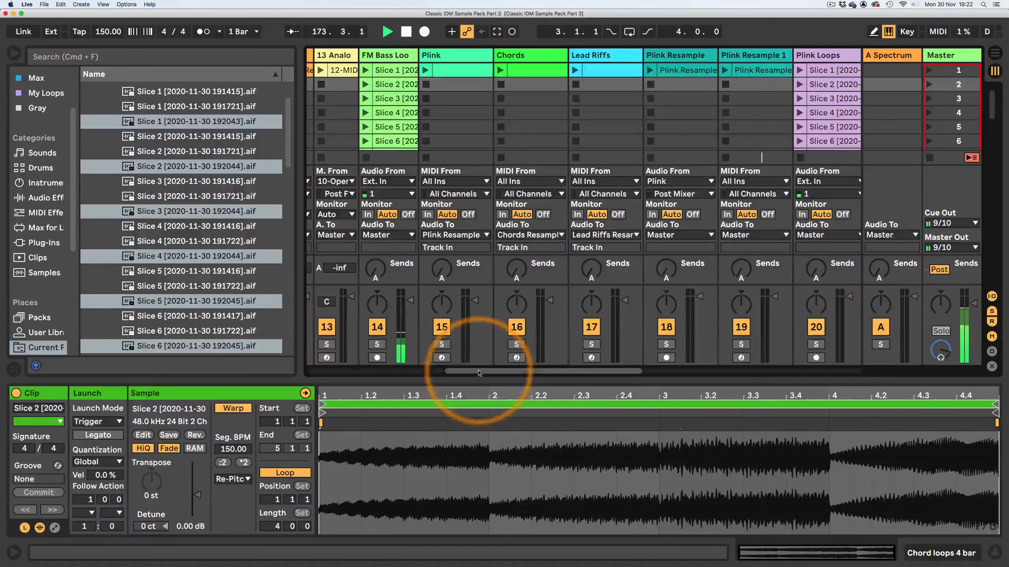
{"action": "left_click_drag", "start_coordinate": [476, 373], "coordinate": [672, 376]}
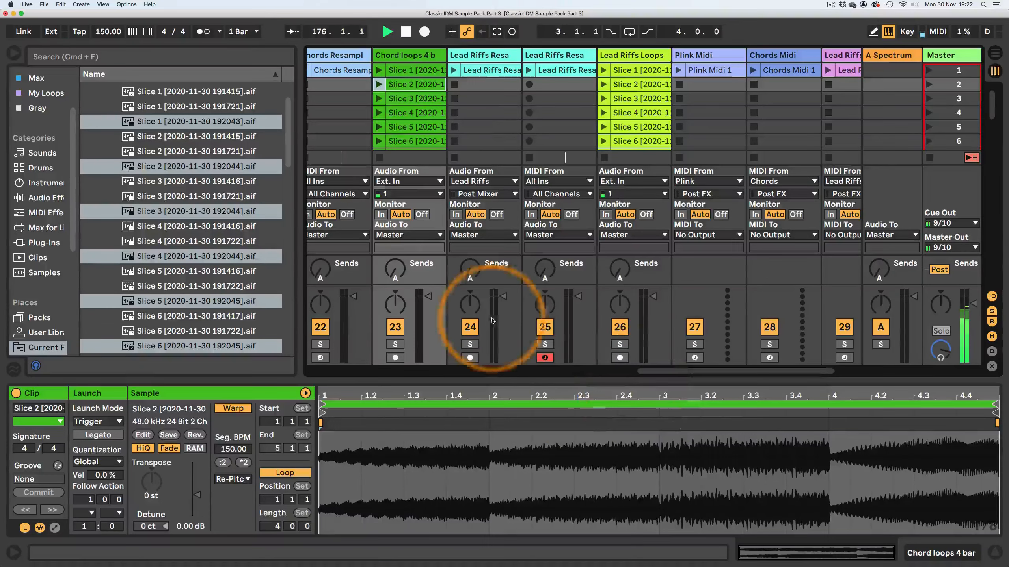
{"action": "left_click", "coordinate": [413, 56]}
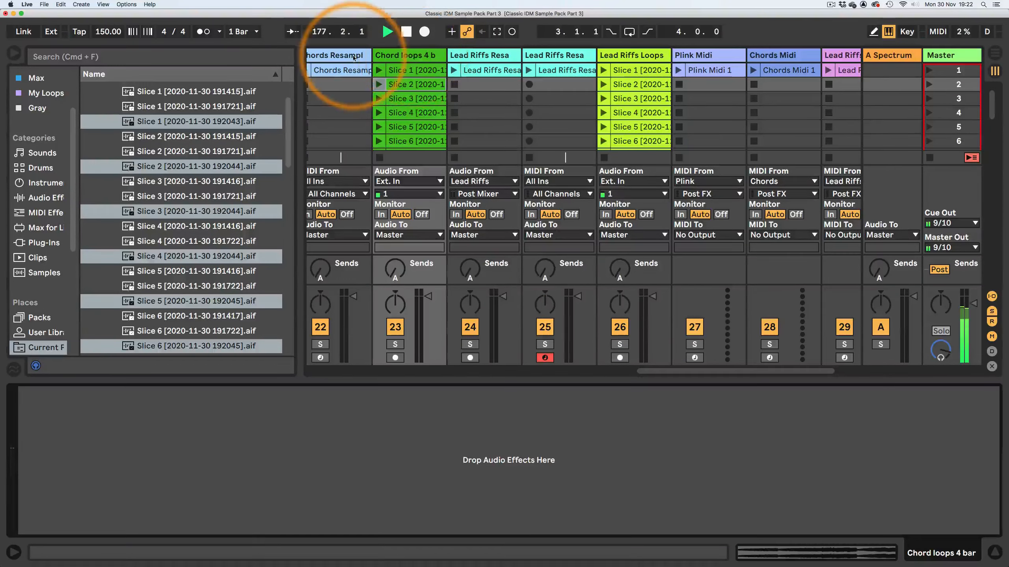
{"action": "left_click_drag", "start_coordinate": [670, 375], "coordinate": [462, 406]}
{"action": "left_click", "coordinate": [560, 56]}
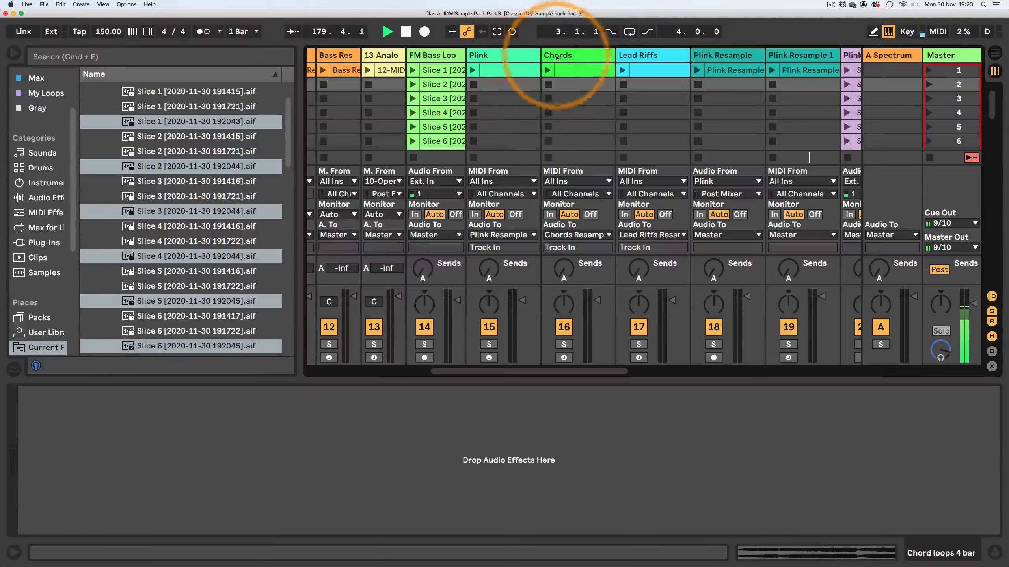
{"action": "right_click", "coordinate": [569, 56]}
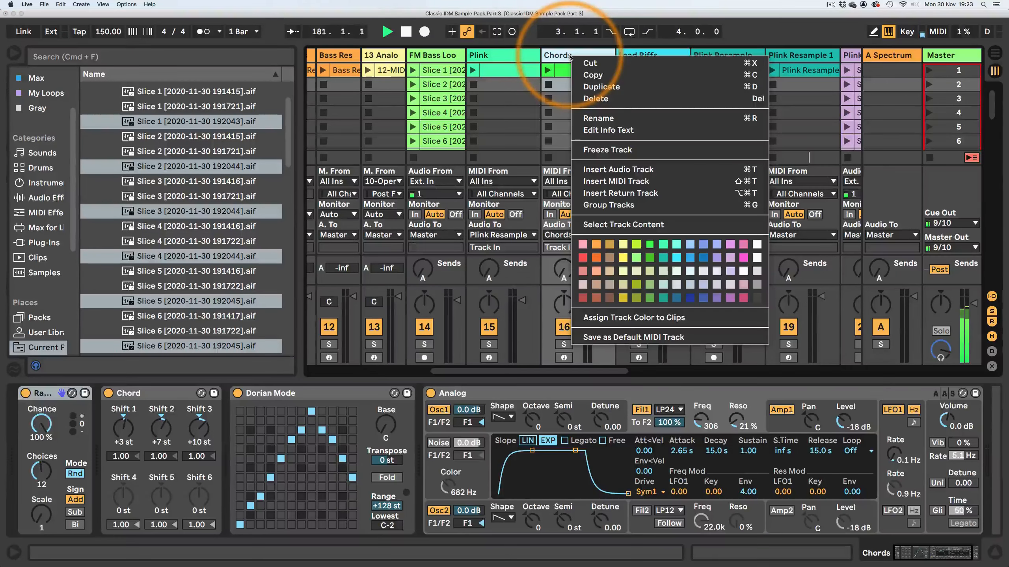
{"action": "left_click", "coordinate": [595, 88]}
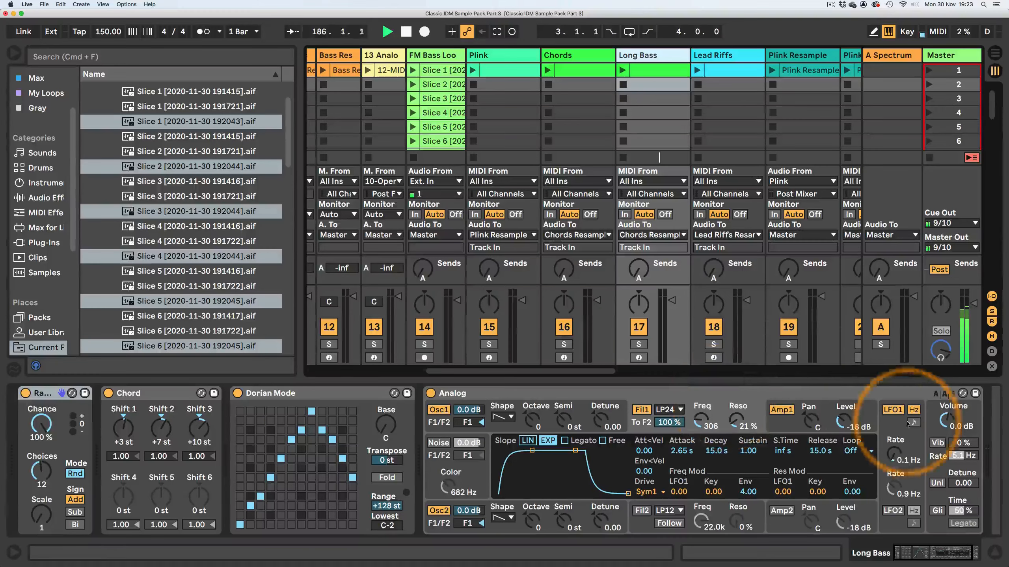
Step: Set the Analog synth's voices on the Long Bass track to Mono
{"action": "left_click", "coordinate": [936, 495]}
{"action": "left_click", "coordinate": [780, 472]}
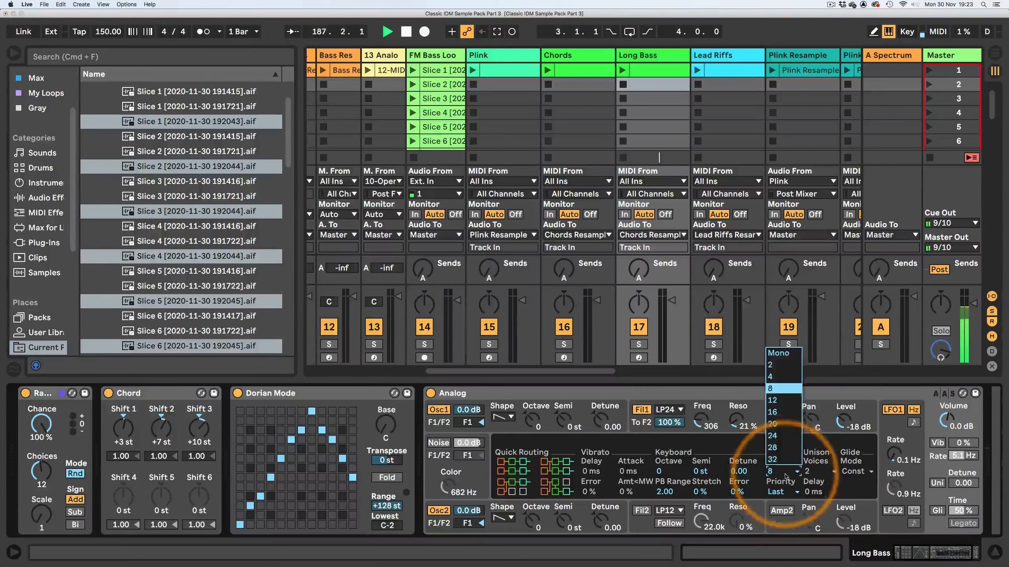
{"action": "left_click", "coordinate": [776, 351]}
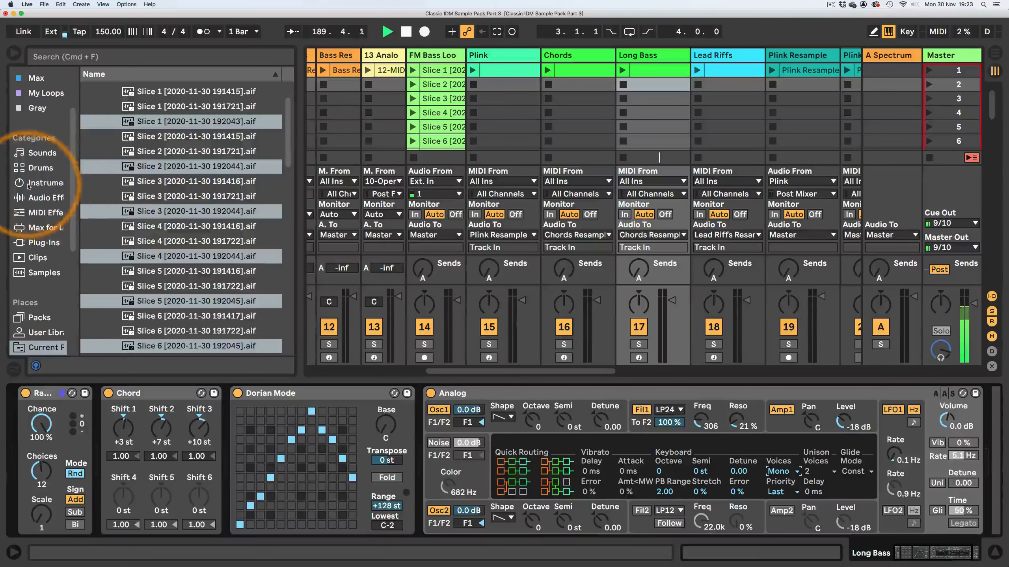
Step: Add an Arpeggiator MIDI effect between the Chord and Dorian Mode devices on the Long Bass track
{"action": "left_click", "coordinate": [32, 183]}
{"action": "left_click", "coordinate": [27, 198]}
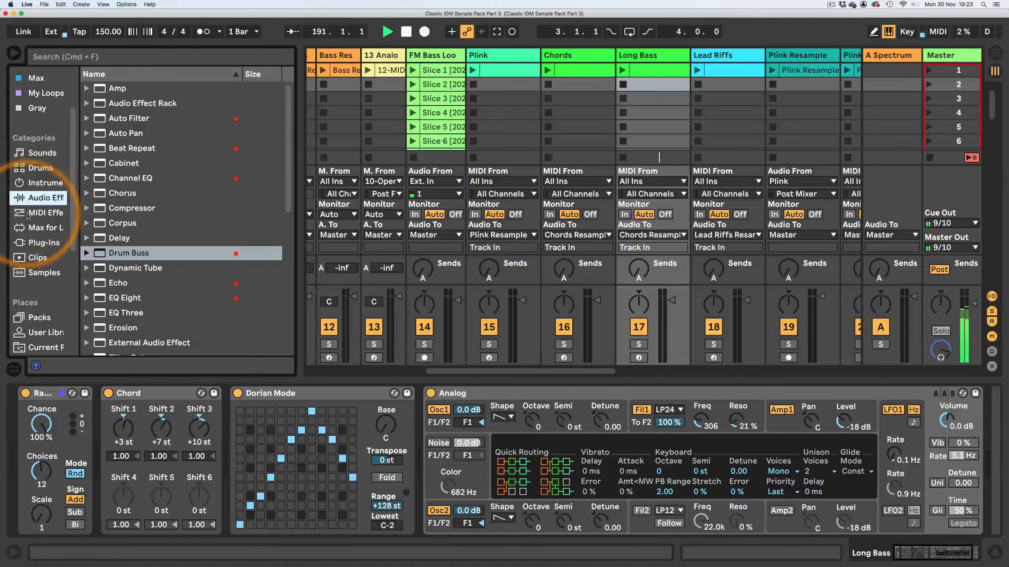
{"action": "left_click", "coordinate": [40, 213]}
{"action": "left_click", "coordinate": [95, 88]}
{"action": "left_click_drag", "start_coordinate": [225, 377], "coordinate": [223, 451]}
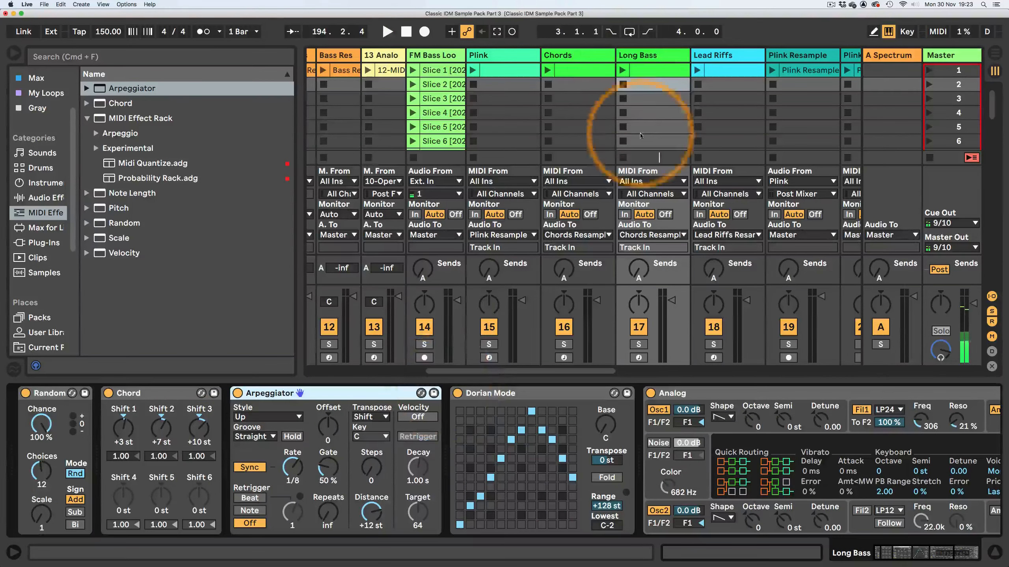
Step: Set the Arpeggiator rate to 1/1 while the Long Bass clip plays, and route the track's audio output to Master
{"action": "left_click", "coordinate": [622, 70]}
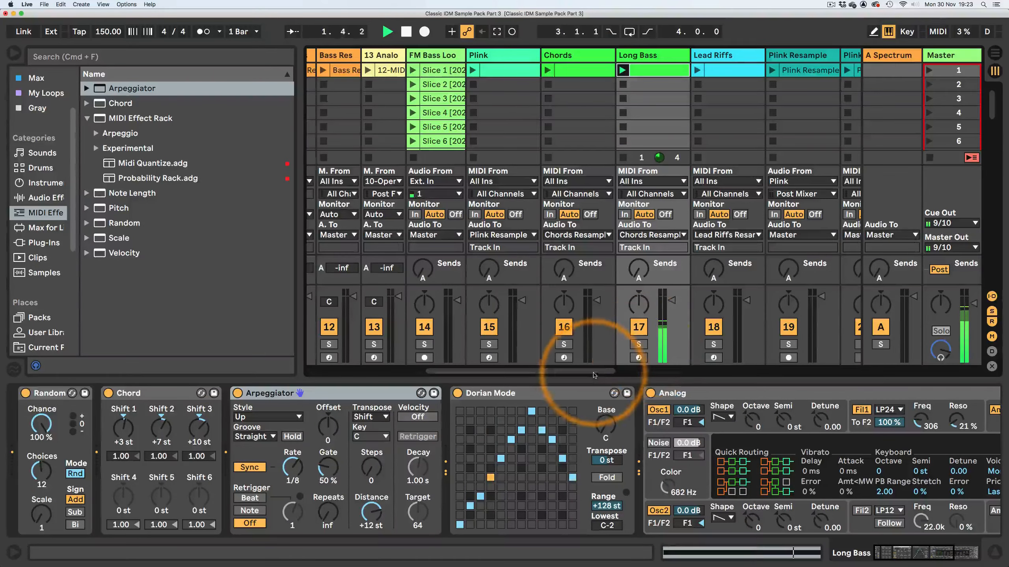
{"action": "left_click_drag", "start_coordinate": [591, 373], "coordinate": [597, 373]}
{"action": "left_click_drag", "start_coordinate": [289, 470], "coordinate": [290, 487]}
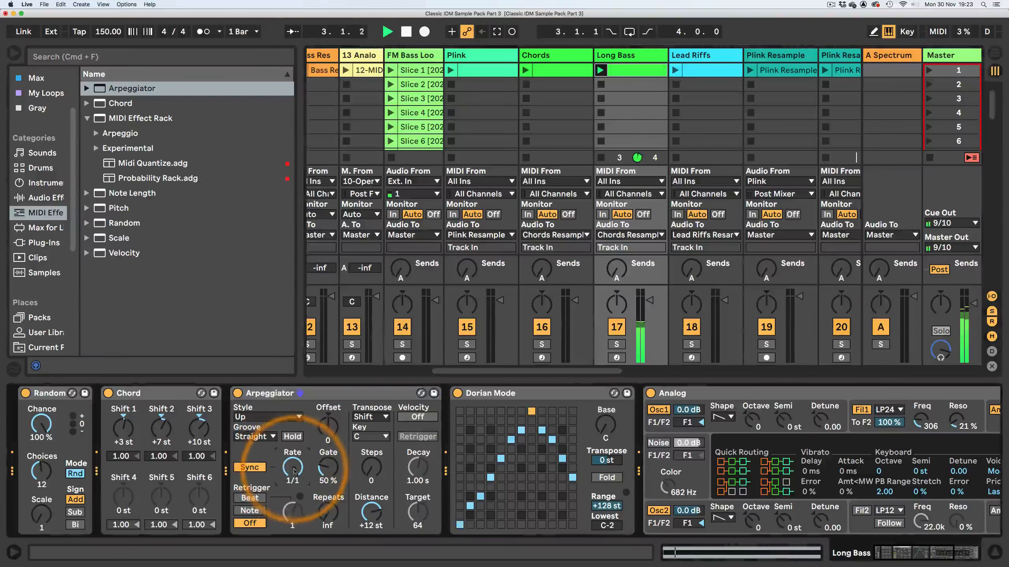
{"action": "left_click", "coordinate": [644, 235]}
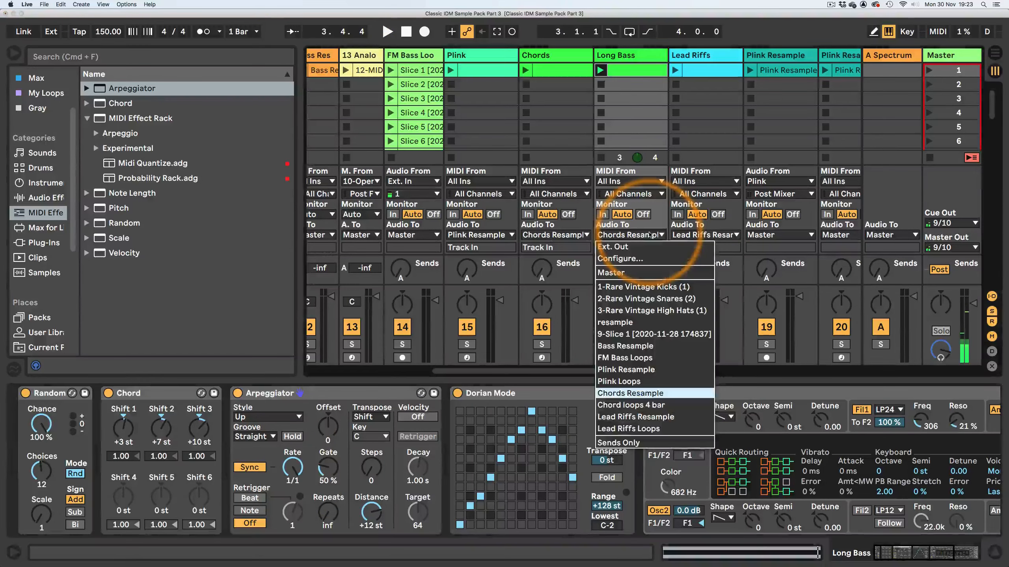
{"action": "left_click", "coordinate": [621, 286]}
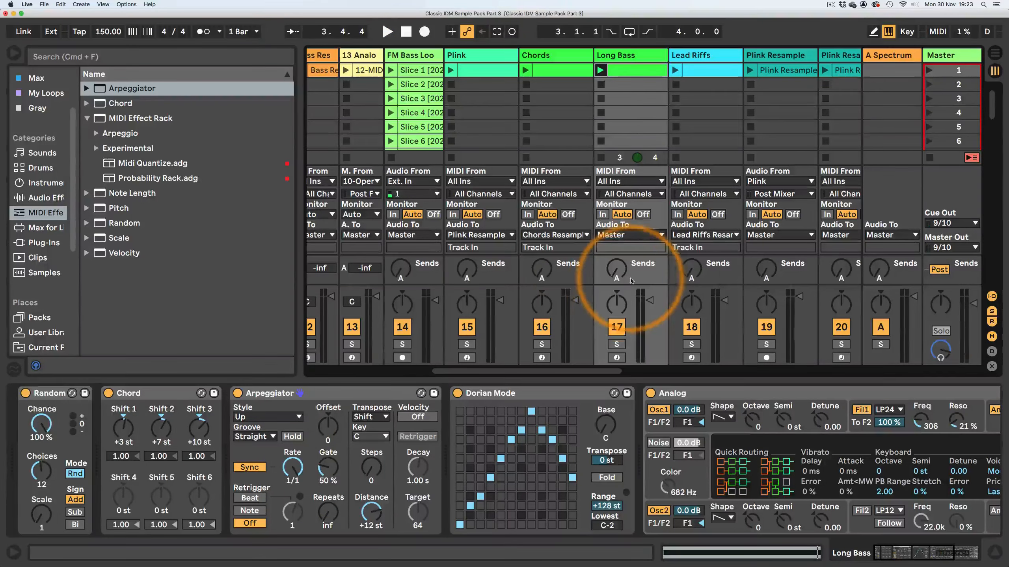
Step: Lower both Analog oscillators on the Long Bass track to octave -1 while the clip plays
{"action": "key", "text": "space"}
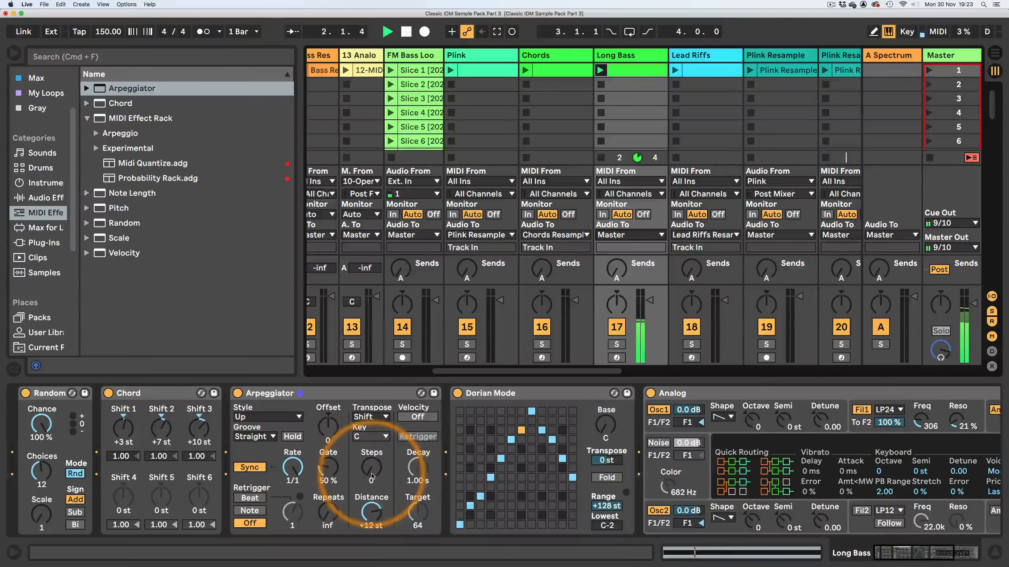
{"action": "left_click_drag", "start_coordinate": [887, 556], "coordinate": [907, 566]}
{"action": "left_click", "coordinate": [473, 482]}
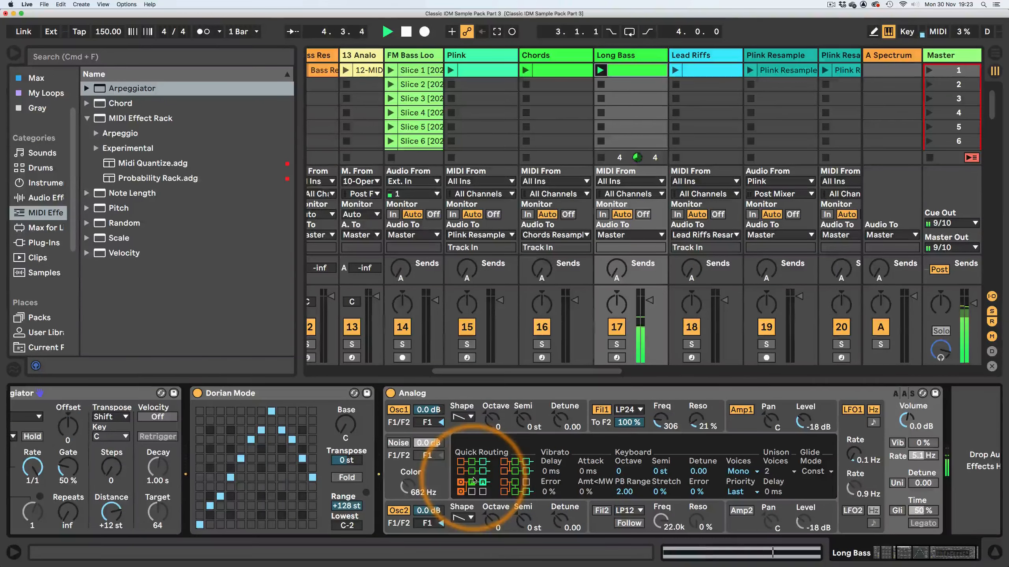
{"action": "left_click_drag", "start_coordinate": [491, 520], "coordinate": [481, 551]}
{"action": "left_click_drag", "start_coordinate": [491, 422], "coordinate": [487, 496]}
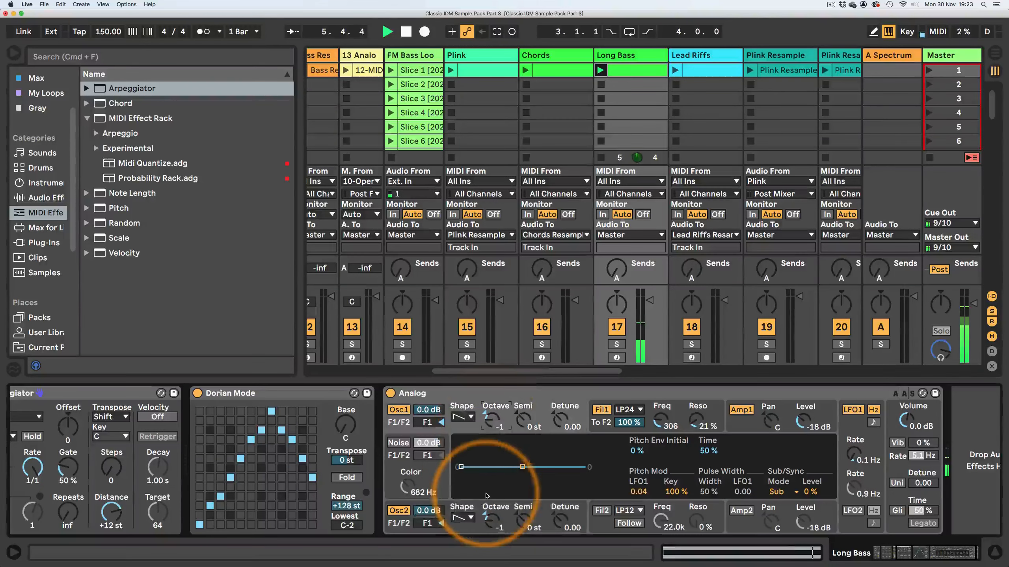
Step: Set Analog's filter 1 frequency to 171 and resonance to 23 %, with an amp 1 attack of 45 ms and release of 15 s
{"action": "left_click_drag", "start_coordinate": [660, 418], "coordinate": [697, 424]}
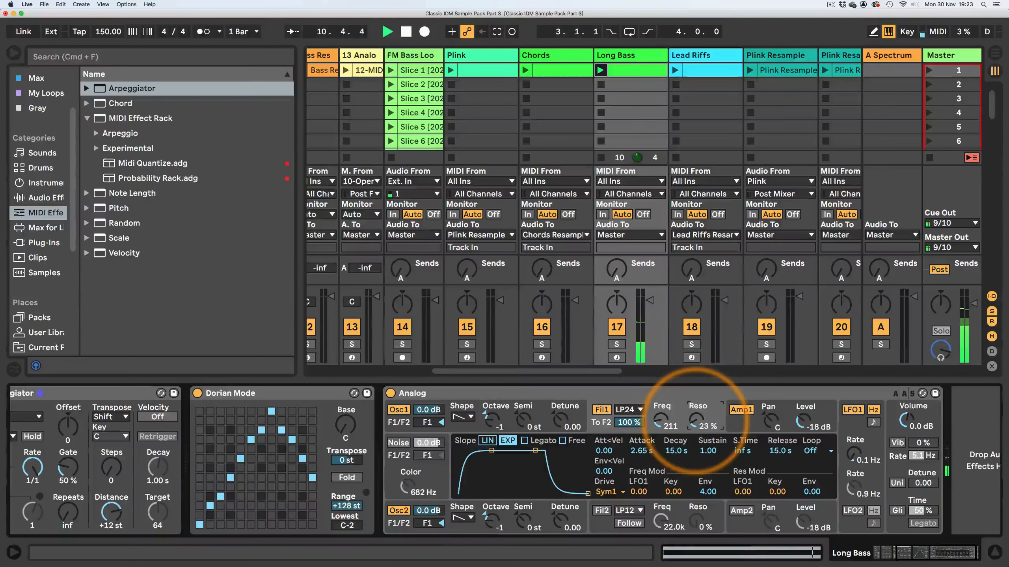
{"action": "left_click", "coordinate": [733, 413]}
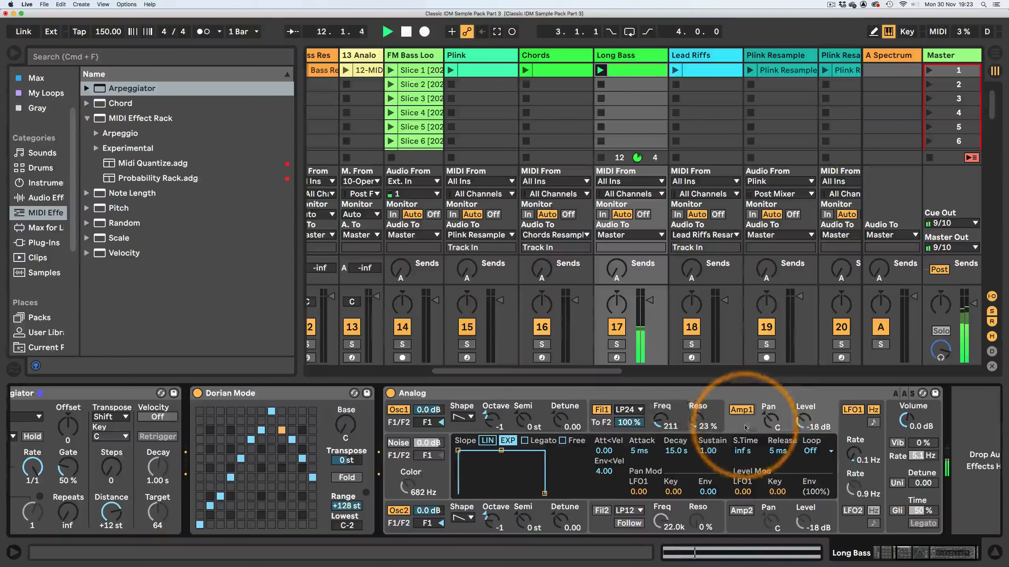
{"action": "left_click_drag", "start_coordinate": [544, 494], "coordinate": [587, 494]}
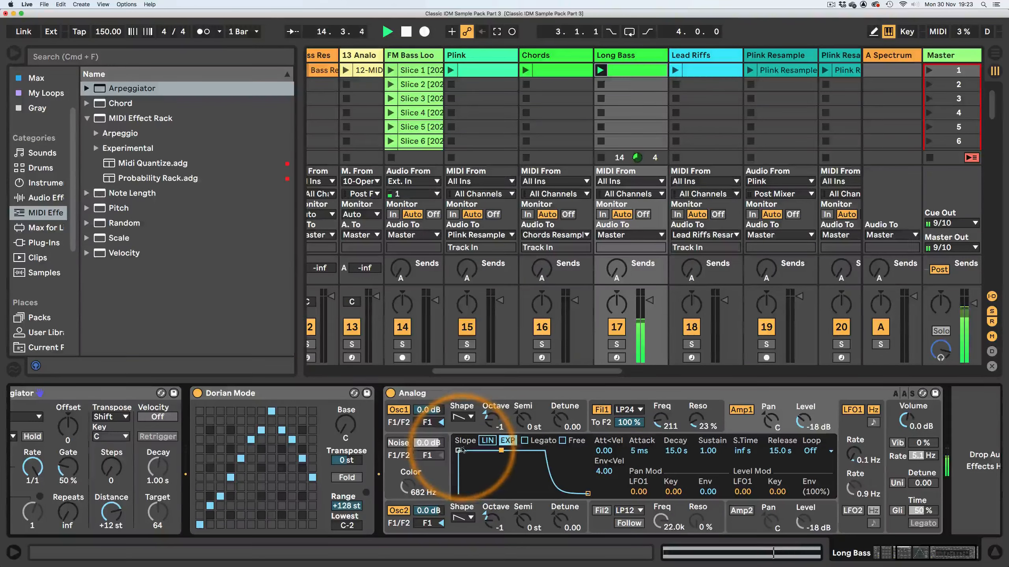
{"action": "left_click_drag", "start_coordinate": [458, 450], "coordinate": [470, 450]}
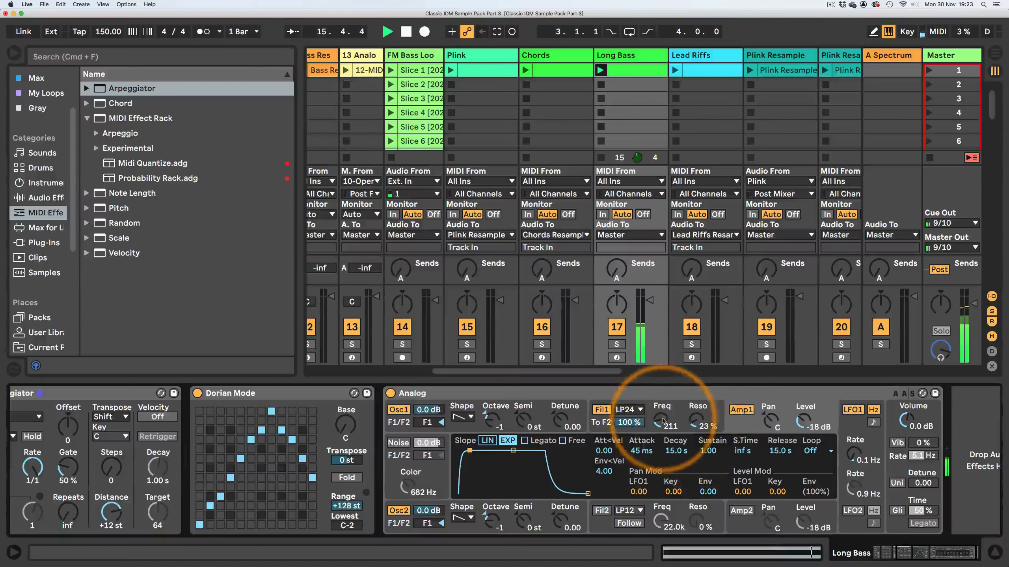
{"action": "left_click_drag", "start_coordinate": [660, 417], "coordinate": [660, 409]}
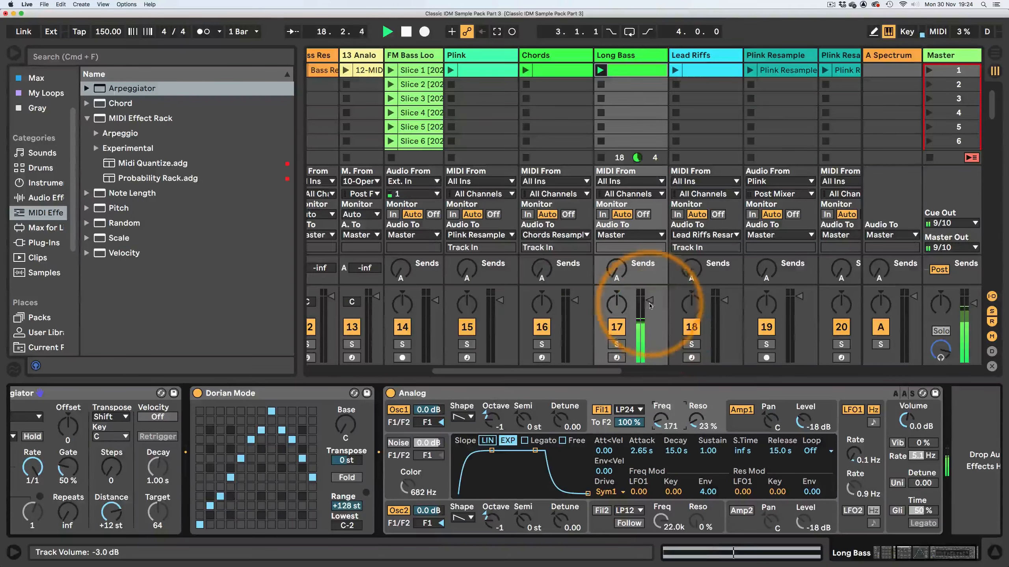
Step: Group the Long Bass track's Analog synth into an Instrument Rack and show its chain list
{"action": "left_click", "coordinate": [939, 556]}
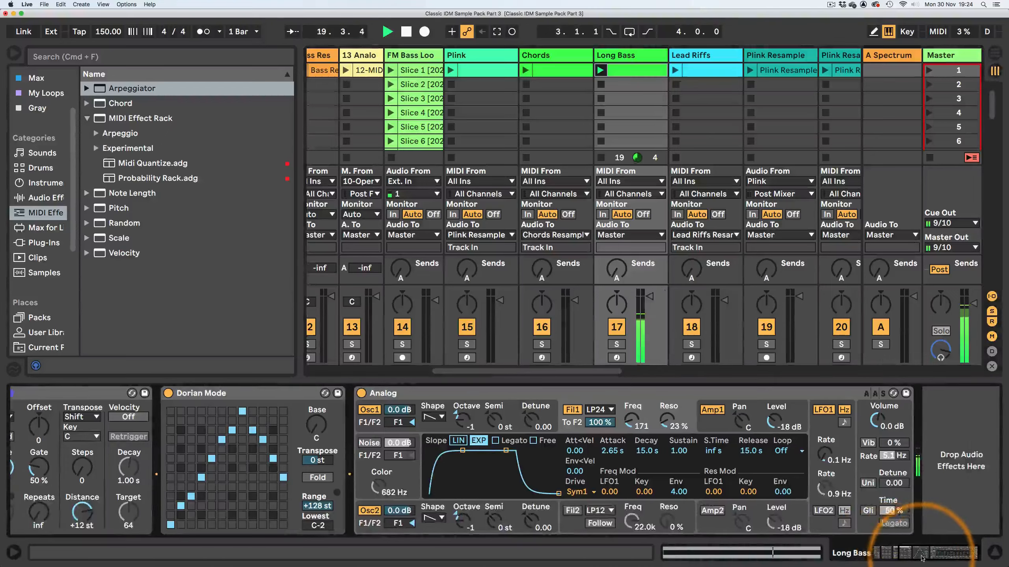
{"action": "left_click", "coordinate": [893, 556]}
{"action": "left_click", "coordinate": [677, 393]}
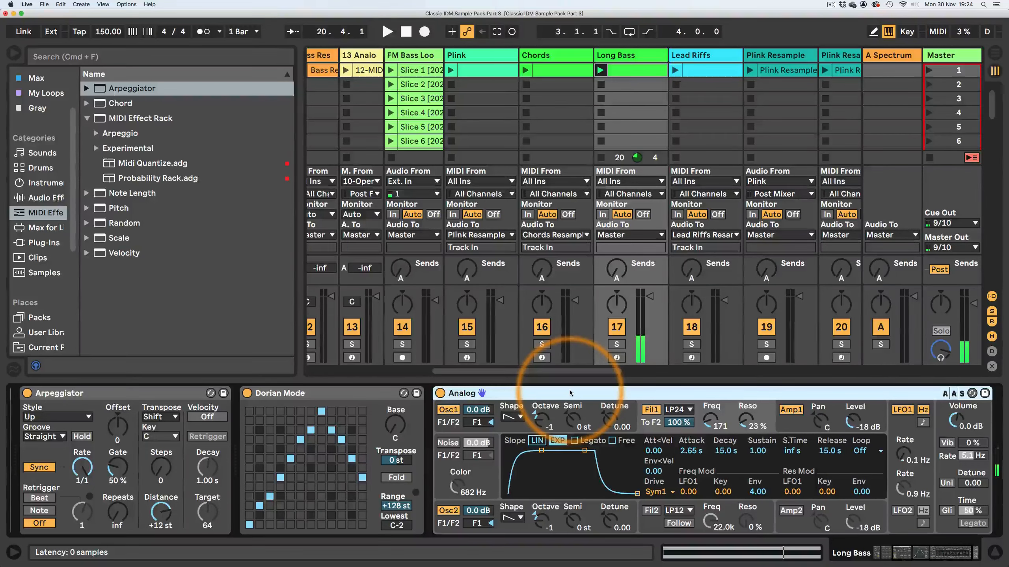
{"action": "key", "text": "super+g"}
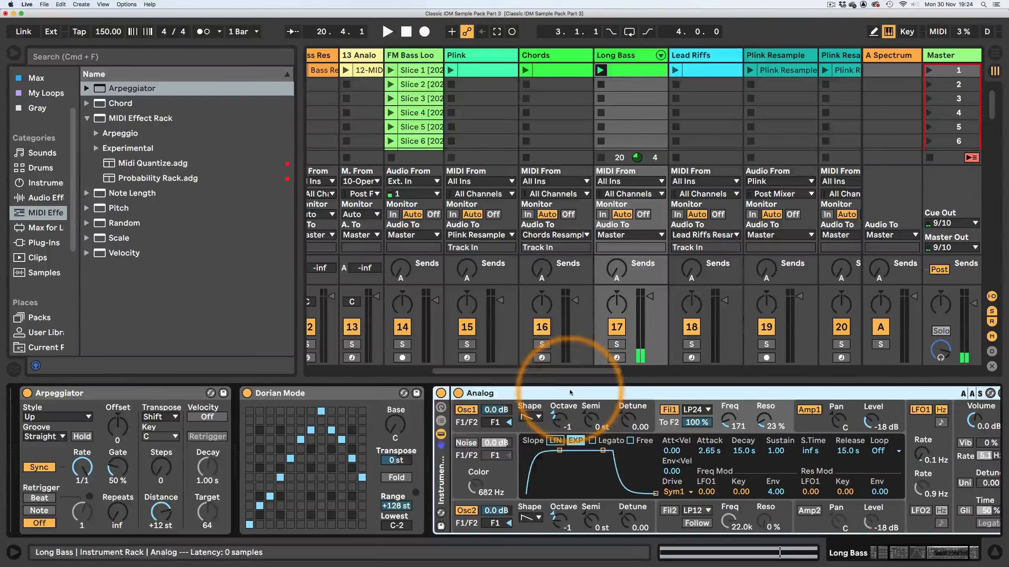
{"action": "left_click", "coordinate": [441, 421]}
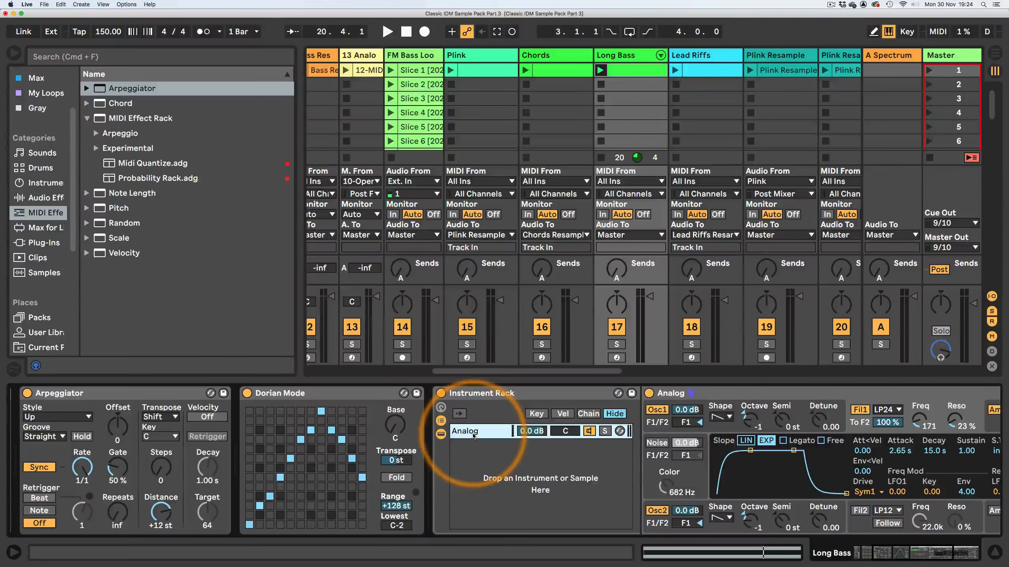
Step: Duplicate the Analog chain until the Instrument Rack holds six identical chains
{"action": "key", "text": "super+d"}
{"action": "key", "text": "super+d"}
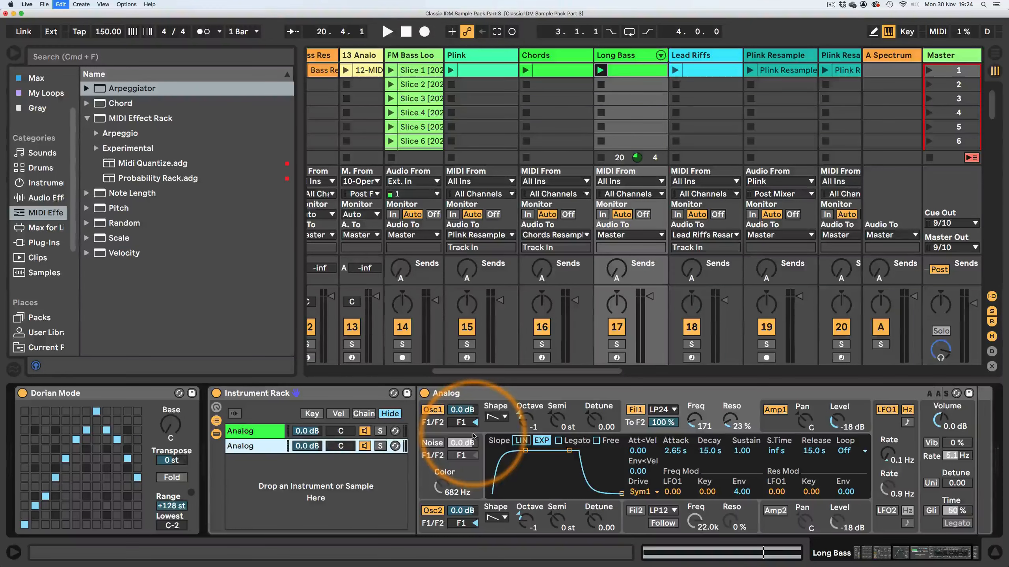
{"action": "key", "text": "super+d"}
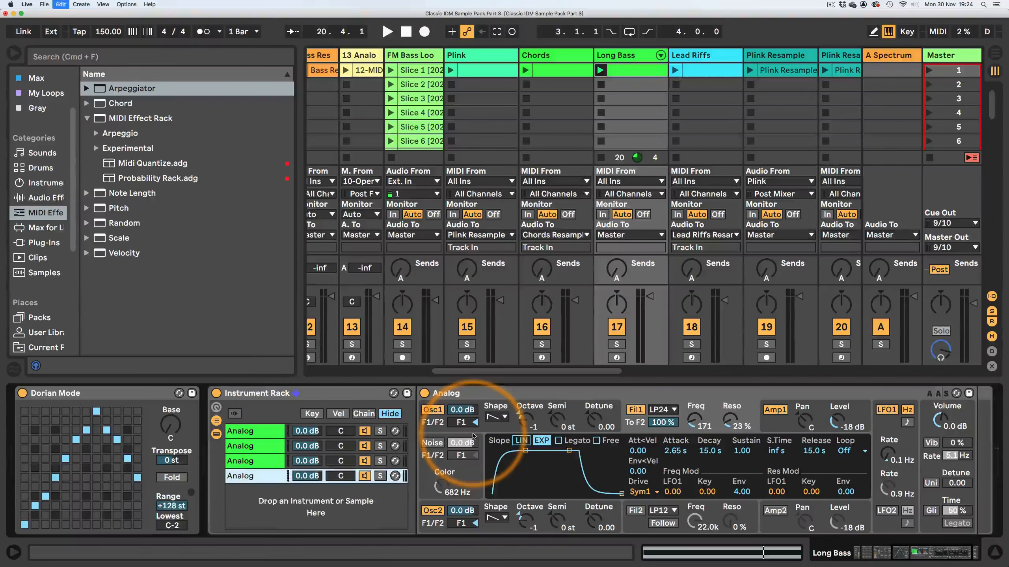
{"action": "key", "text": "super+d"}
{"action": "key", "text": "super+d"}
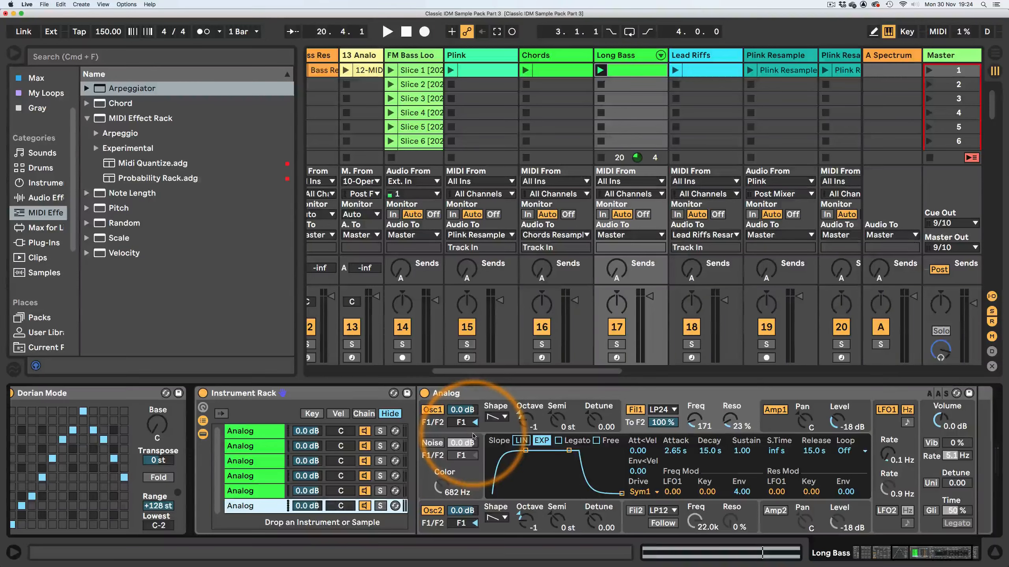
Step: Detune oscillator 2 differently across the rack's Analog chains during playback, including -0.33 in the third chain and 0.08 in the first
{"action": "key", "text": "space"}
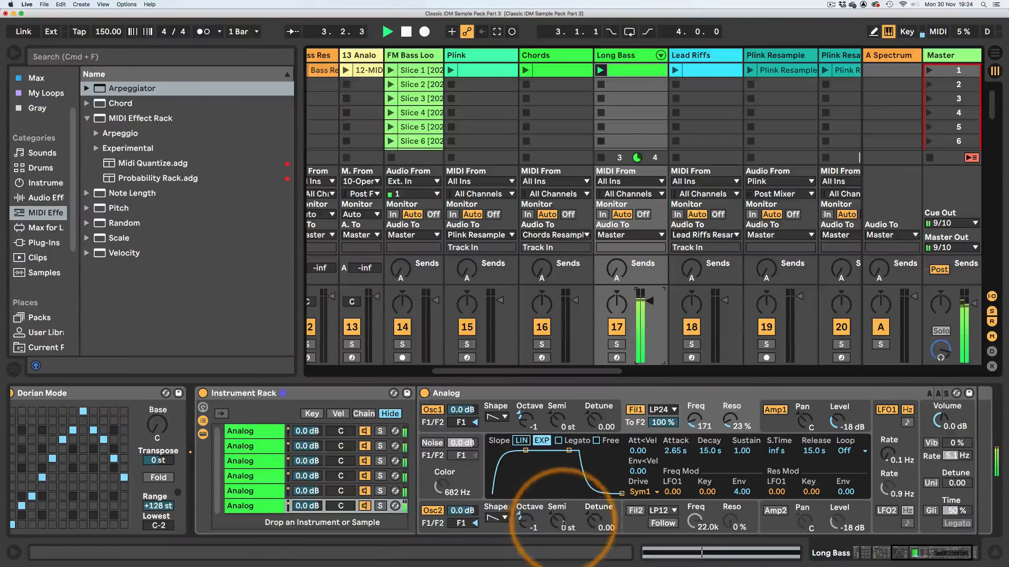
{"action": "left_click_drag", "start_coordinate": [595, 521], "coordinate": [595, 522]}
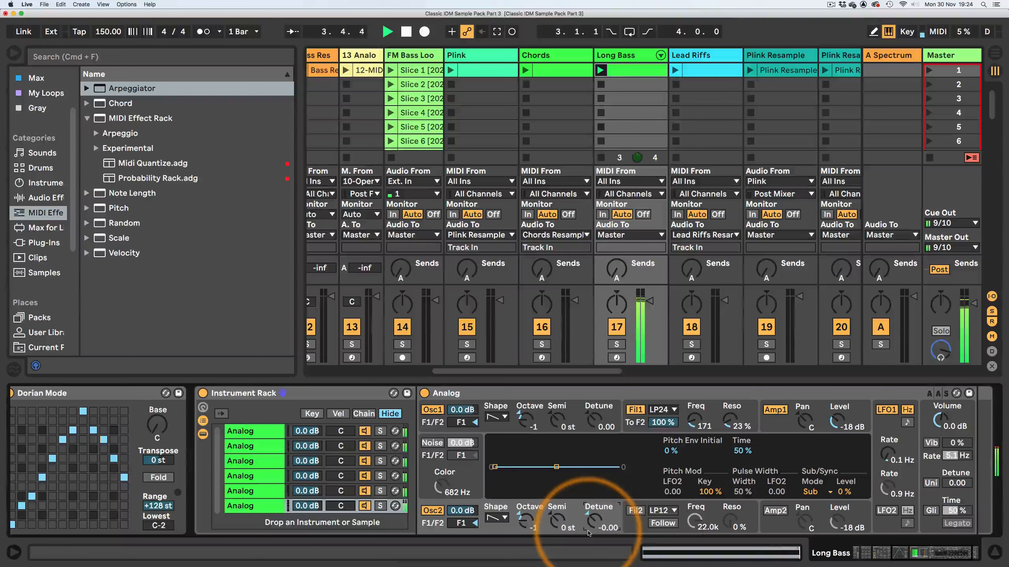
{"action": "left_click", "coordinate": [274, 493]}
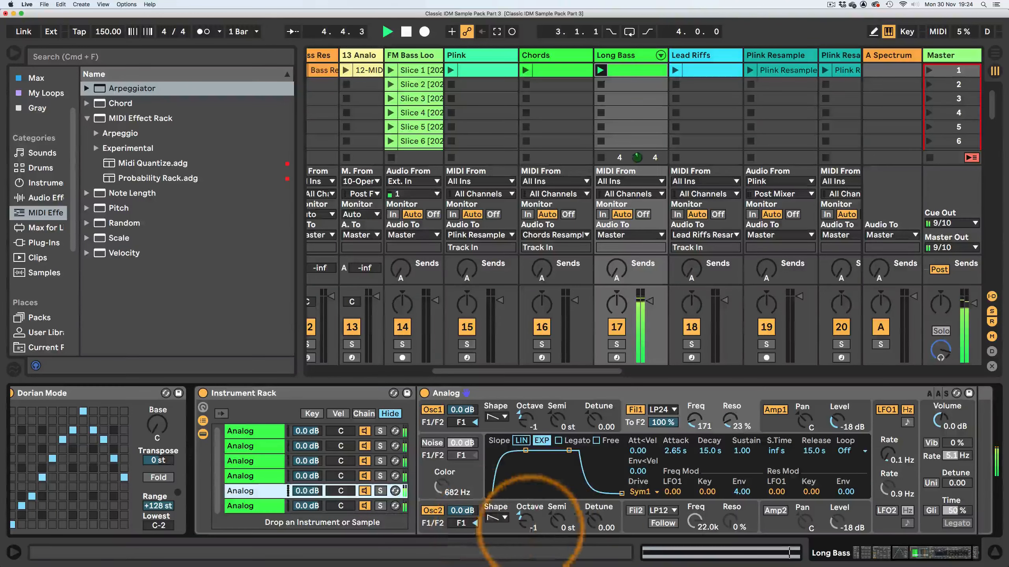
{"action": "left_click", "coordinate": [268, 476]}
{"action": "left_click_drag", "start_coordinate": [593, 520], "coordinate": [593, 522]}
{"action": "left_click", "coordinate": [252, 461]}
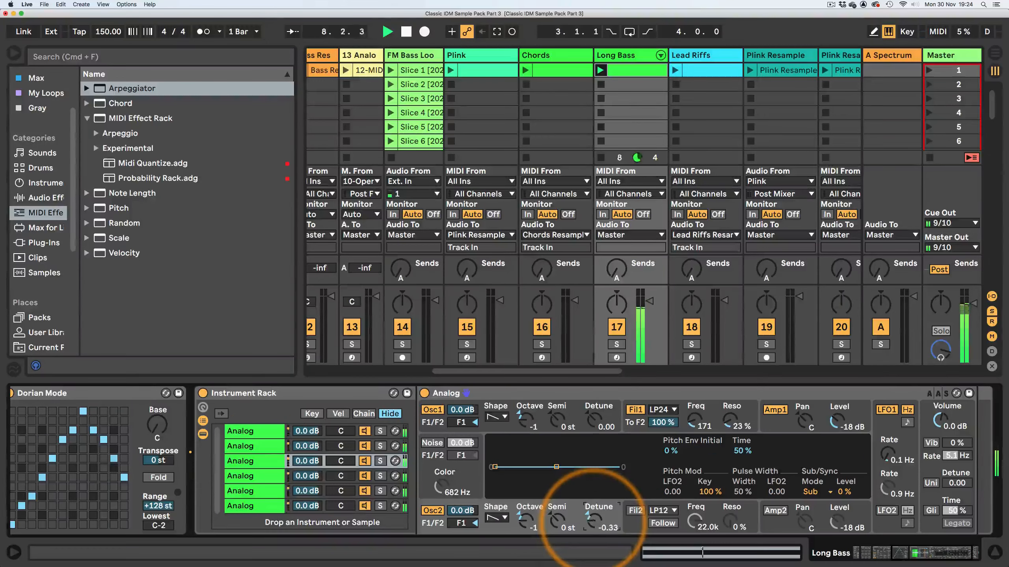
{"action": "left_click", "coordinate": [246, 446]}
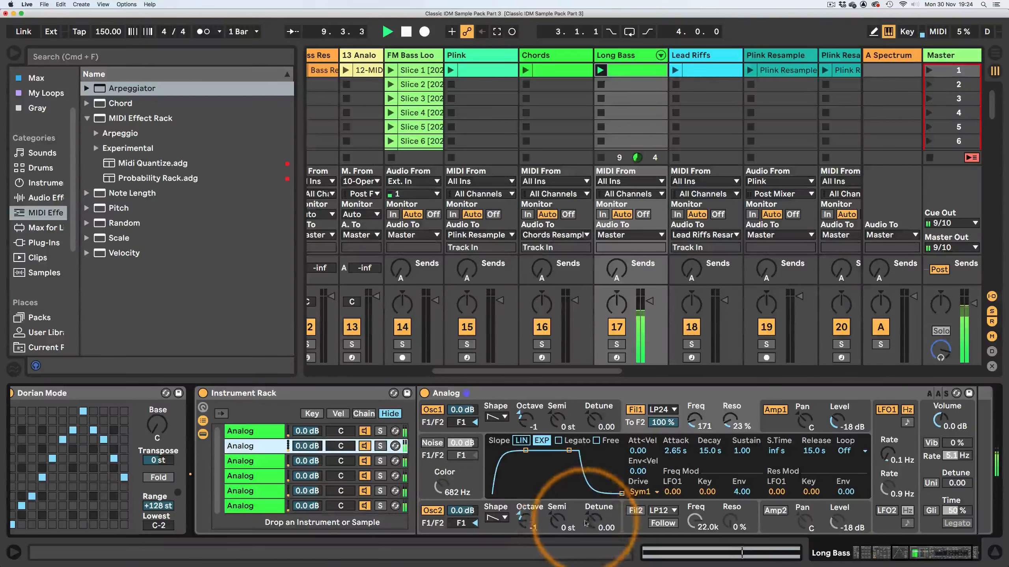
{"action": "left_click_drag", "start_coordinate": [586, 523], "coordinate": [586, 521]}
{"action": "left_click", "coordinate": [246, 431]}
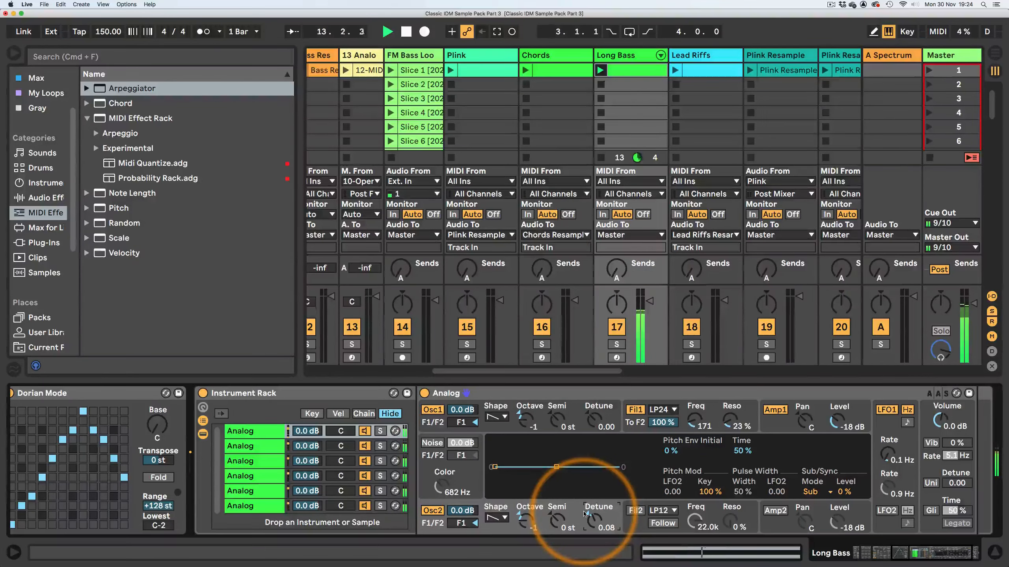
Step: Try Arpeggiator rates of 1/4, 1/2 and 1/1 with Steps at 1 on the playing Long Bass track
{"action": "left_click_drag", "start_coordinate": [899, 552], "coordinate": [855, 552]}
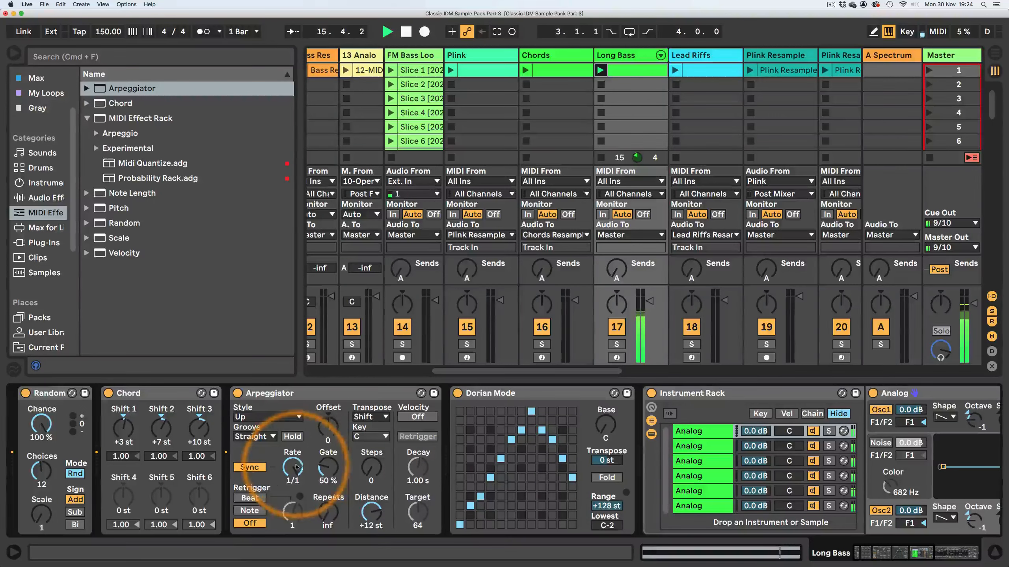
{"action": "left_click_drag", "start_coordinate": [292, 469], "coordinate": [318, 513]}
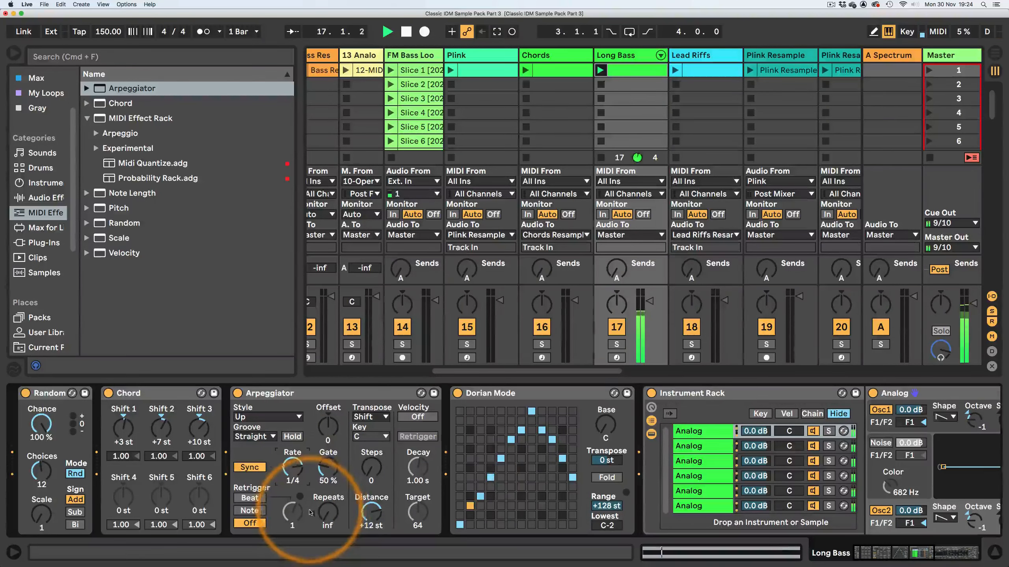
{"action": "left_click_drag", "start_coordinate": [372, 471], "coordinate": [372, 468]}
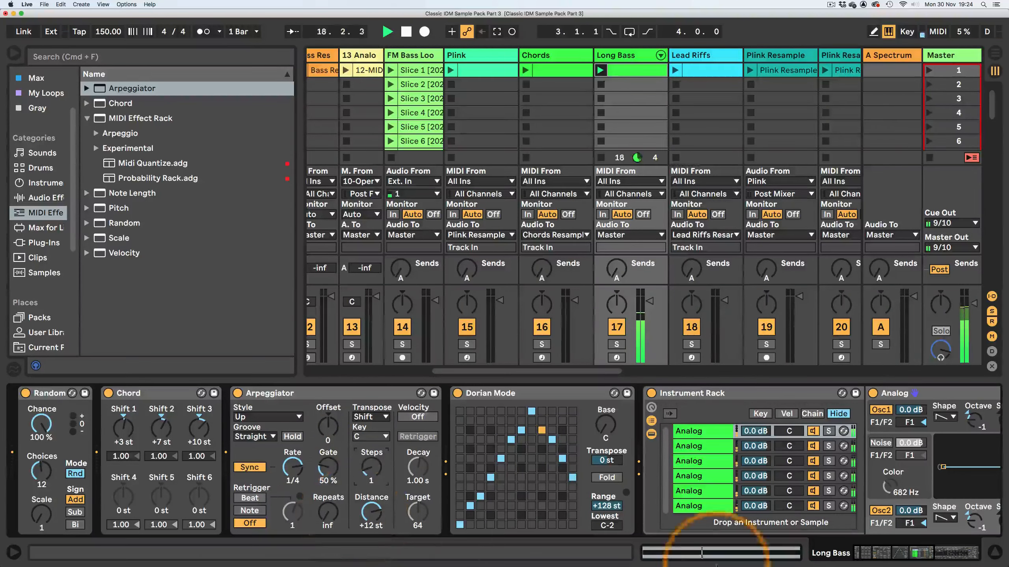
{"action": "left_click_drag", "start_coordinate": [294, 469], "coordinate": [295, 465]}
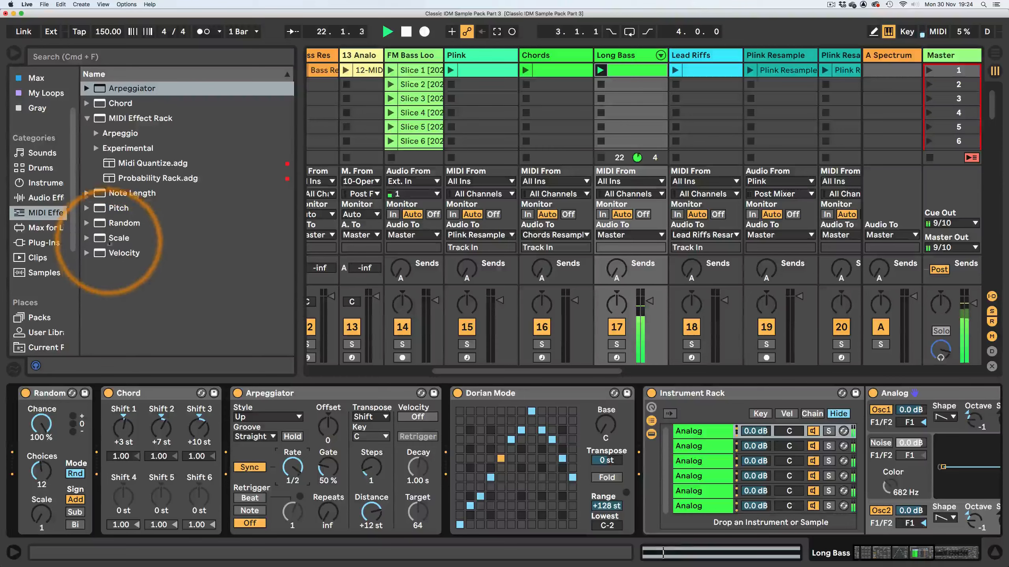
{"action": "left_click_drag", "start_coordinate": [292, 466], "coordinate": [290, 472]}
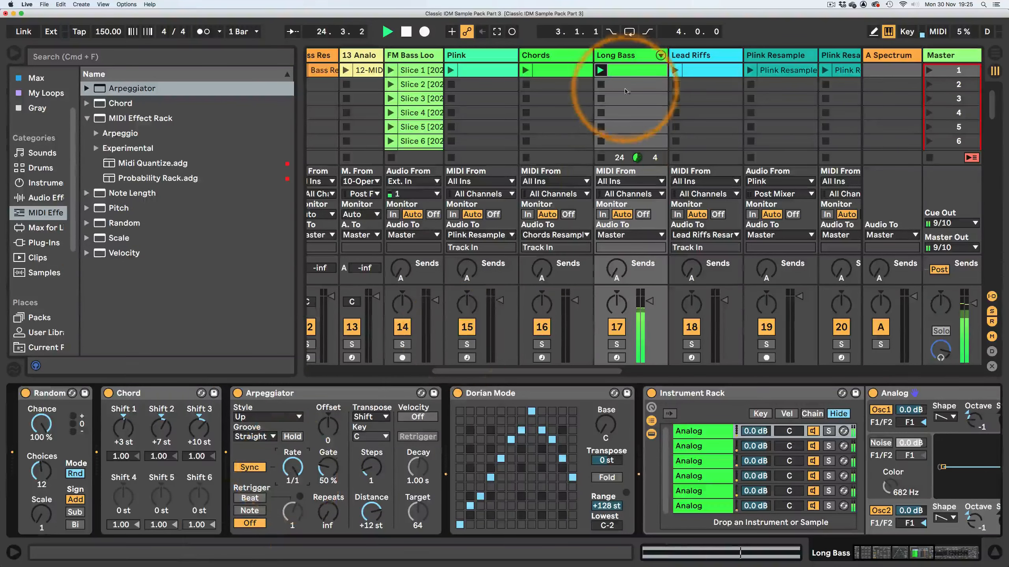
Step: Delete the Arpeggiator and Chord devices from the Long Bass track
{"action": "left_click", "coordinate": [288, 393]}
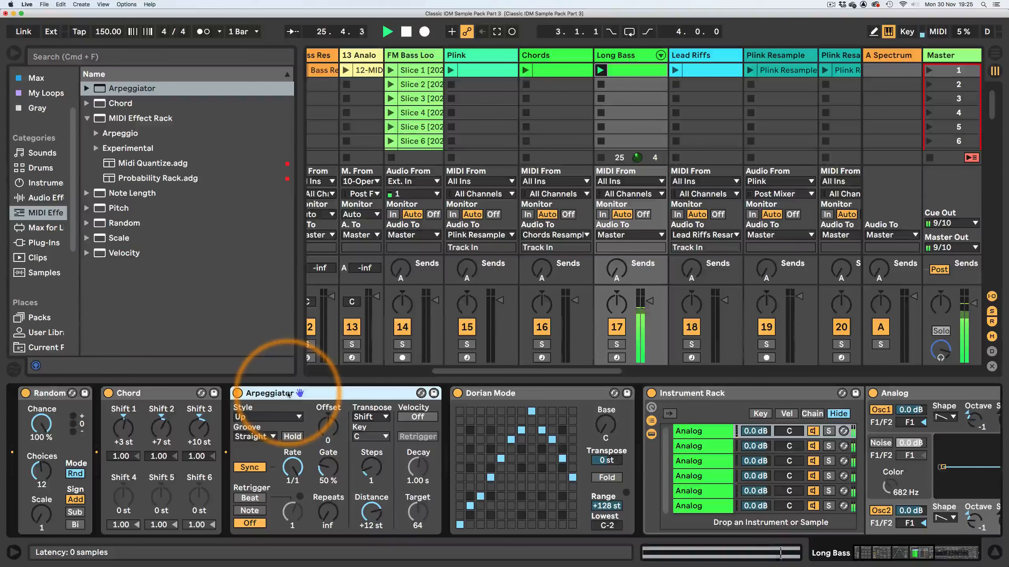
{"action": "key", "text": "Delete"}
{"action": "left_click", "coordinate": [146, 393]}
{"action": "key", "text": "Delete"}
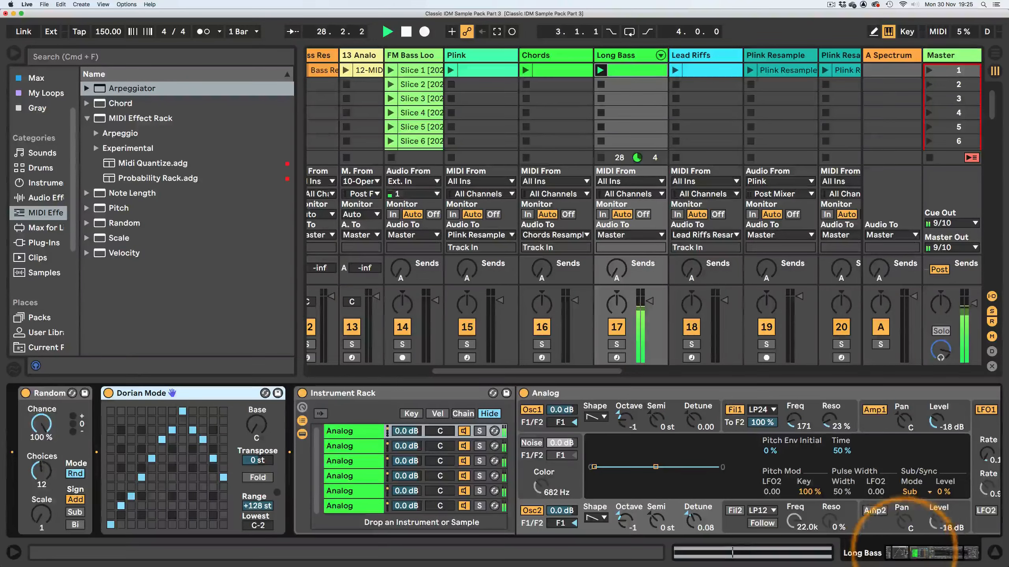
Step: Set filter 1's frequency to 306 in the first Analog chain and copy the value to its five siblings
{"action": "left_click", "coordinate": [927, 558]}
{"action": "left_click_drag", "start_coordinate": [927, 559], "coordinate": [950, 557]}
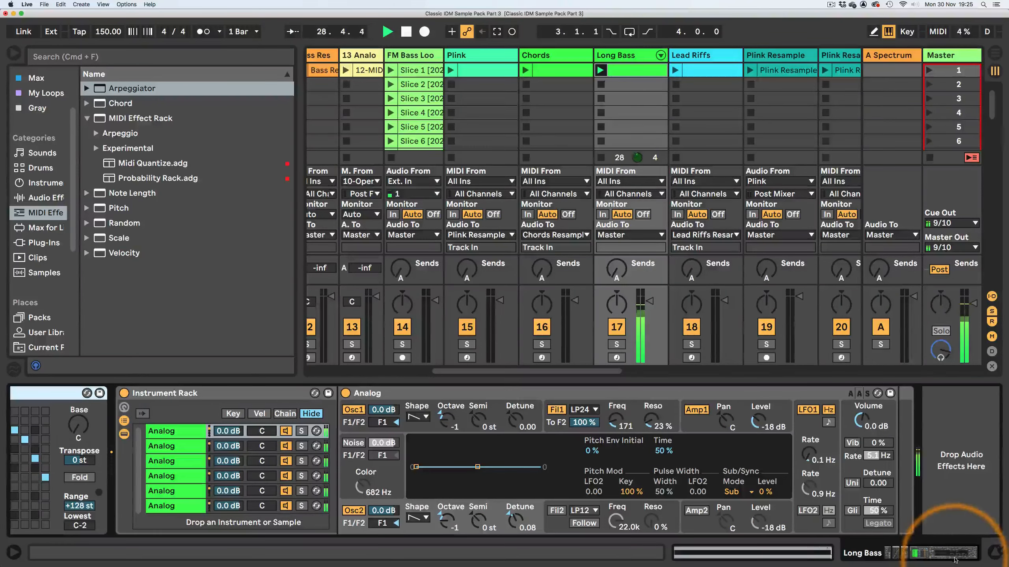
{"action": "left_click", "coordinate": [617, 420]}
{"action": "right_click", "coordinate": [617, 420]}
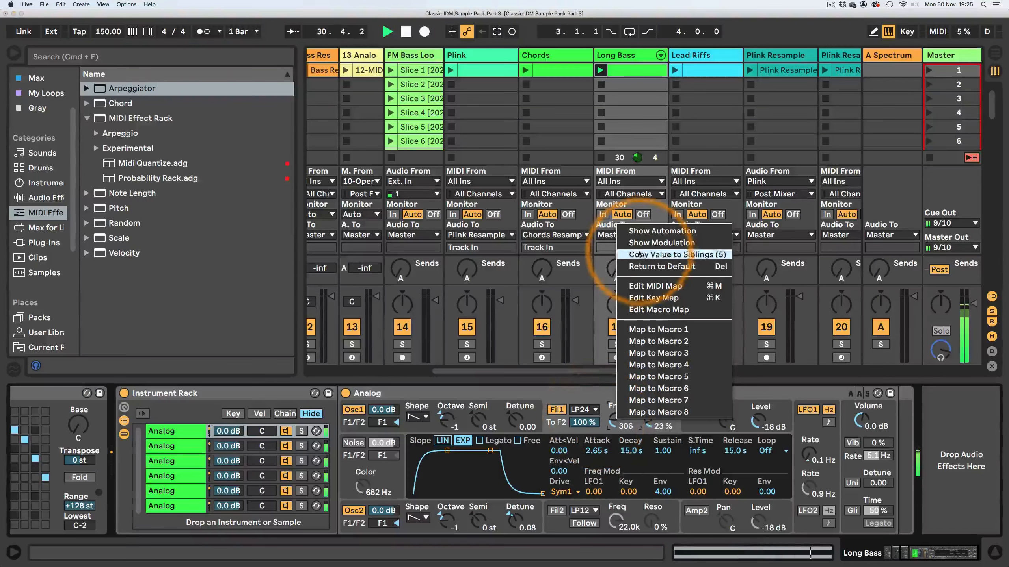
{"action": "left_click", "coordinate": [624, 254]}
Step: Set filter 1's resonance to 12 % in the first Analog chain and copy the value to its siblings
{"action": "left_click_drag", "start_coordinate": [652, 421], "coordinate": [653, 429]}
{"action": "right_click", "coordinate": [652, 421]}
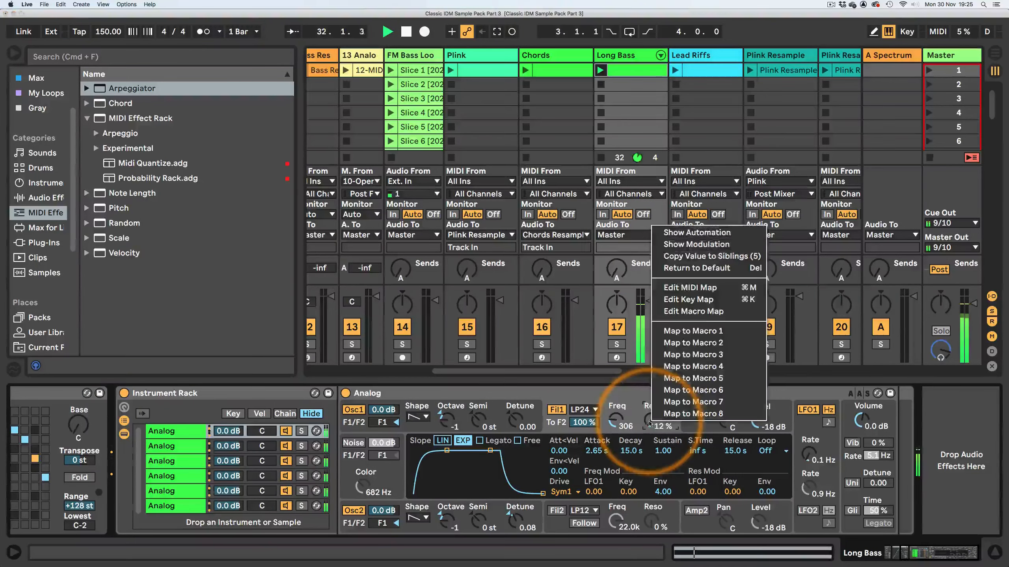
{"action": "left_click", "coordinate": [675, 268]}
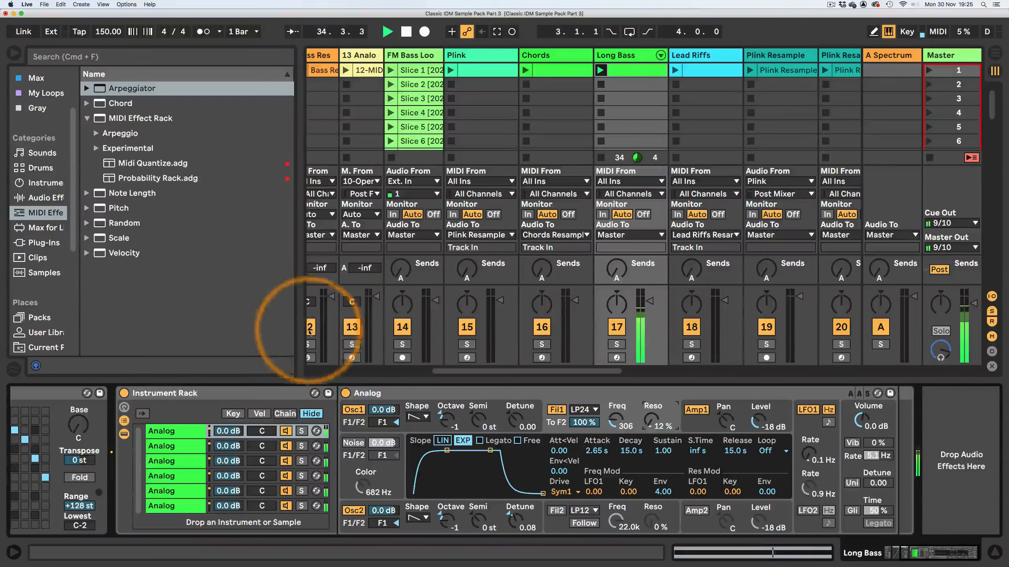
Step: Add a Reverb audio effect after the Instrument Rack on the Long Bass track and set its Size to 0.44
{"action": "left_click", "coordinate": [44, 197]}
{"action": "scroll", "coordinate": [159, 239], "scroll_direction": "down", "scroll_amount": 10}
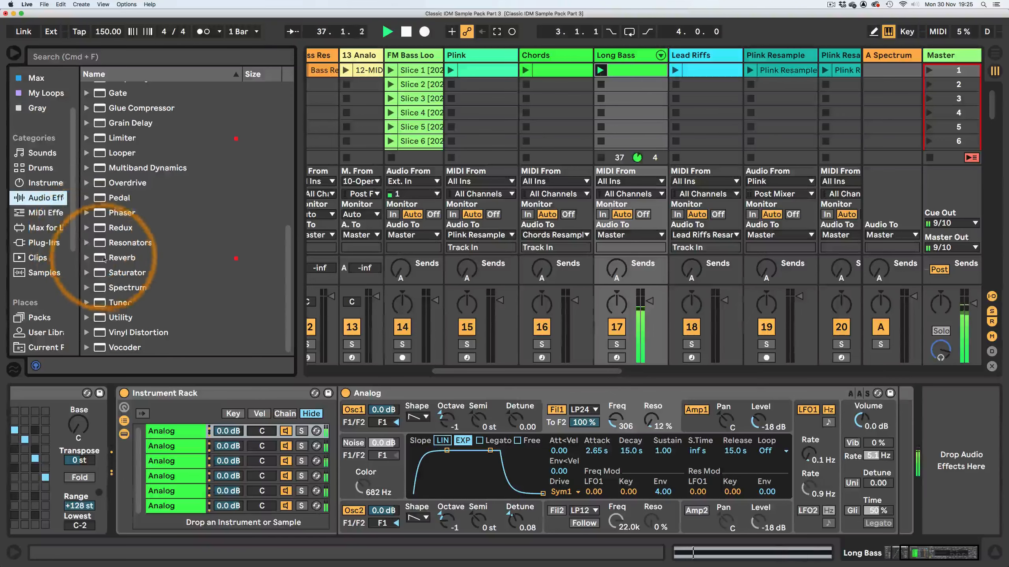
{"action": "left_click_drag", "start_coordinate": [119, 257], "coordinate": [951, 433]}
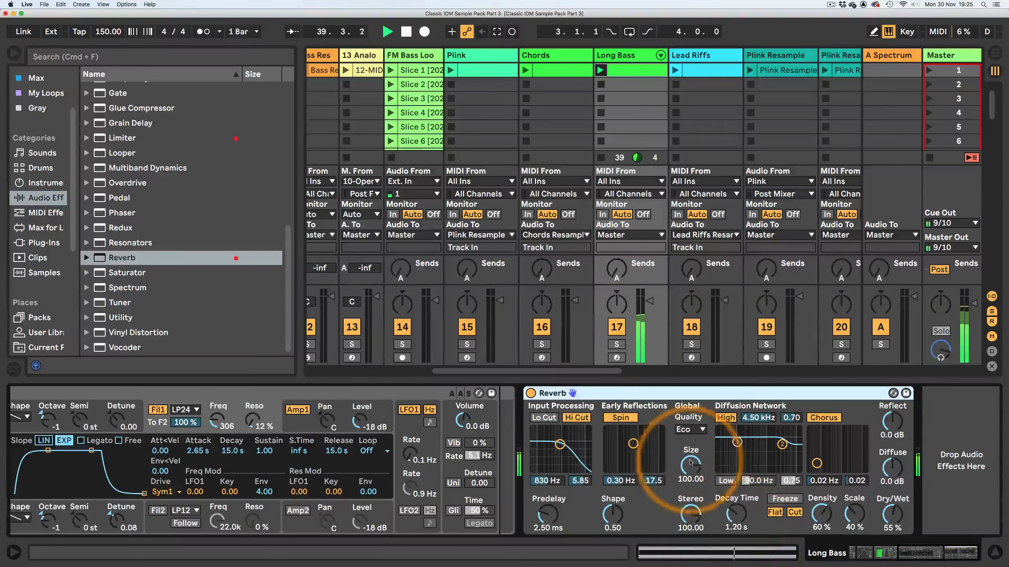
{"action": "mouse_move", "coordinate": [690, 465]}
{"action": "left_mouse_down"}
{"action": "mouse_move", "coordinate": [691, 477]}
{"action": "mouse_move", "coordinate": [687, 453]}
{"action": "left_mouse_up"}
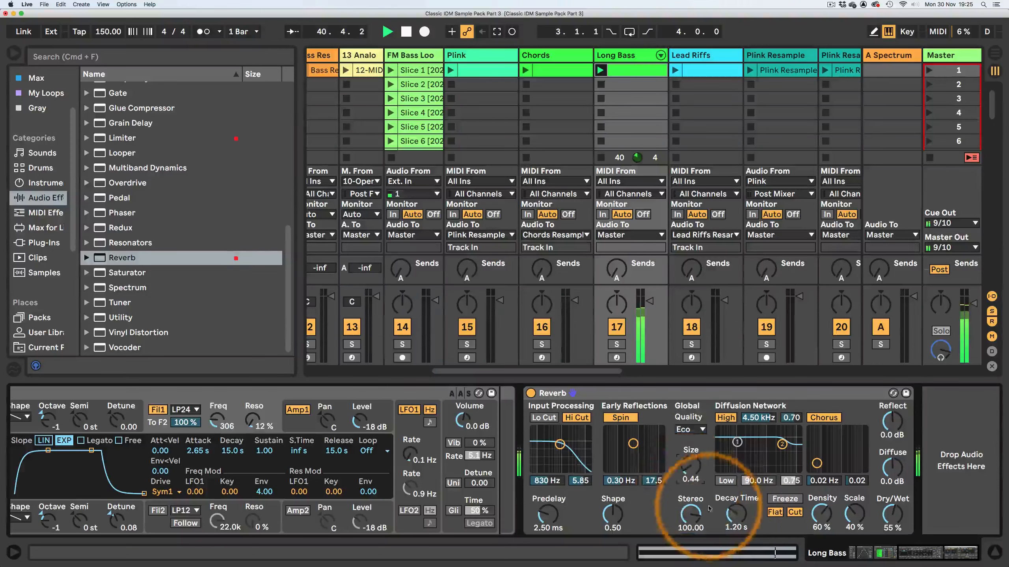
Step: Set the Long Bass Reverb's Decay Time to 4.34 s and enable its Low diffusion filter at 228 Hz and 0.20
{"action": "left_click_drag", "start_coordinate": [736, 518], "coordinate": [736, 513]}
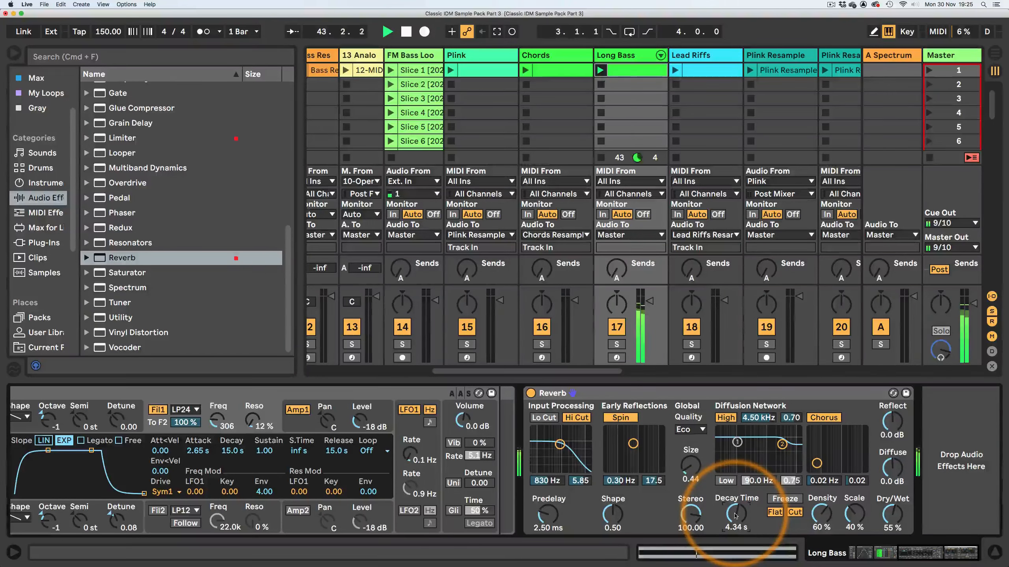
{"action": "left_click", "coordinate": [726, 480]}
{"action": "left_click_drag", "start_coordinate": [737, 442], "coordinate": [748, 468]}
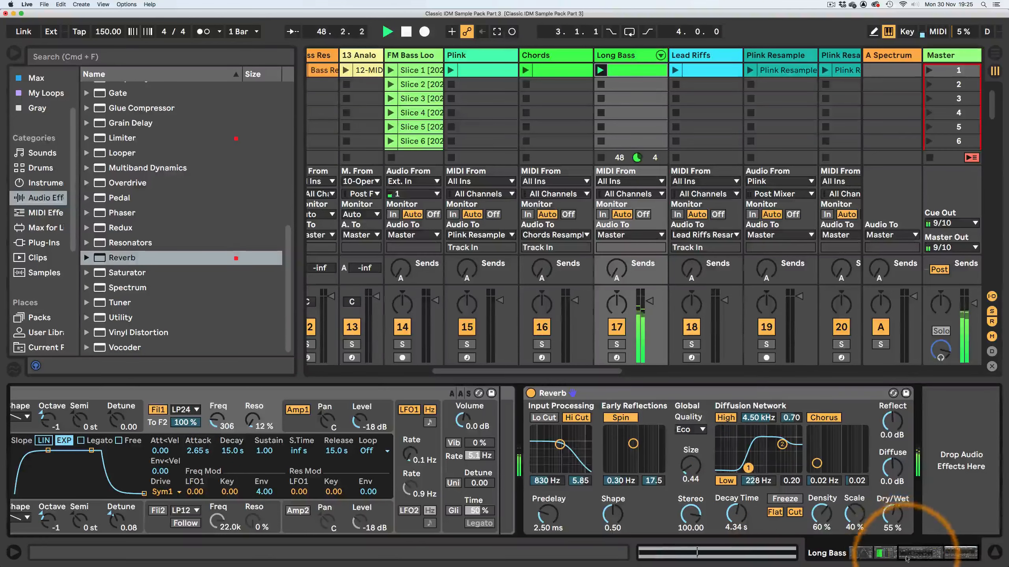
Step: Hide the device view and audition the Slice 6, Slice 7 and Slice 8 clips in scenes 12, 14 and 16 of the 9 Slice 1 track
{"action": "left_click_drag", "start_coordinate": [934, 556], "coordinate": [869, 554]}
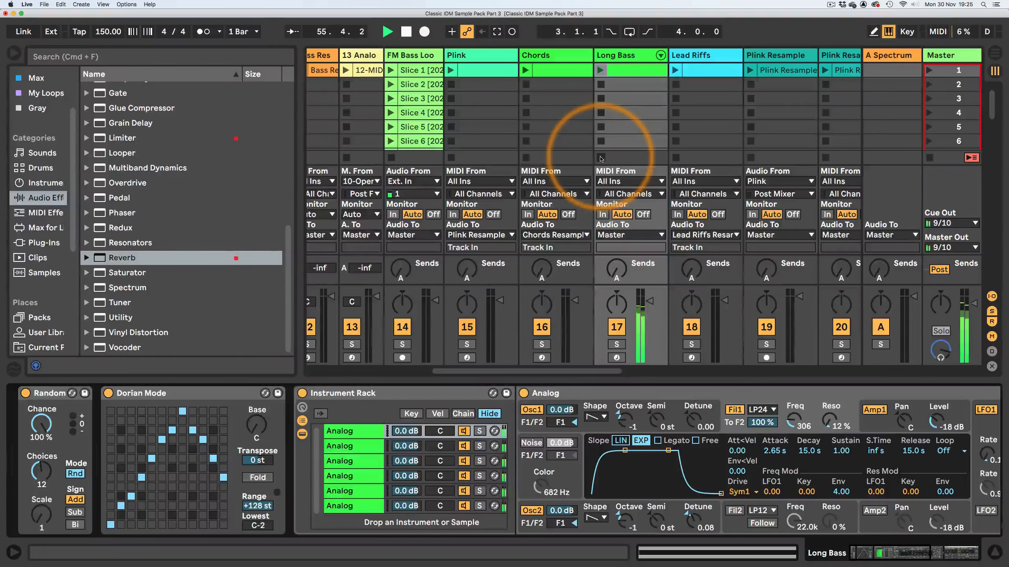
{"action": "left_click_drag", "start_coordinate": [473, 372], "coordinate": [378, 375]}
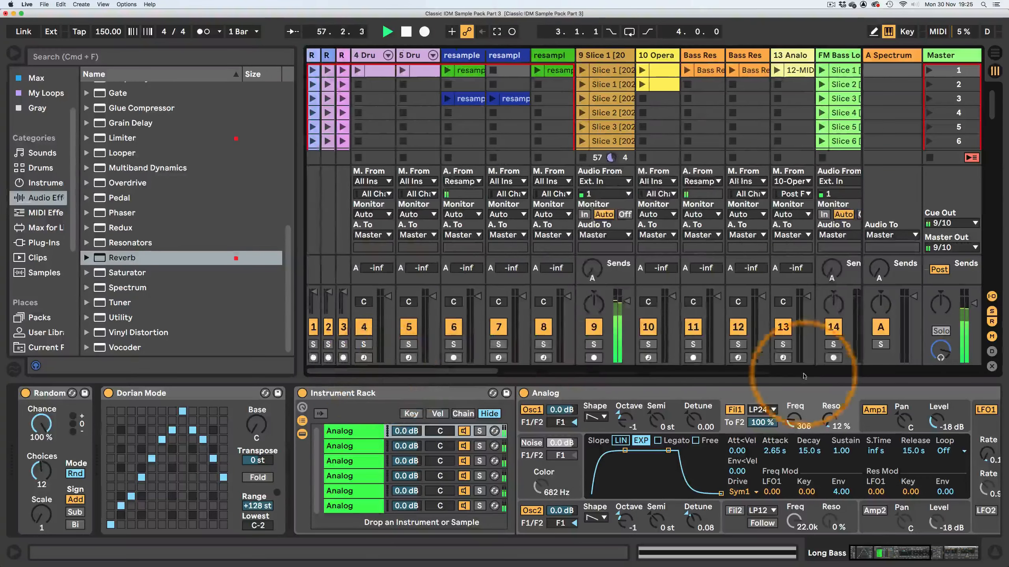
{"action": "left_click", "coordinate": [995, 554]}
{"action": "left_click", "coordinate": [604, 196]}
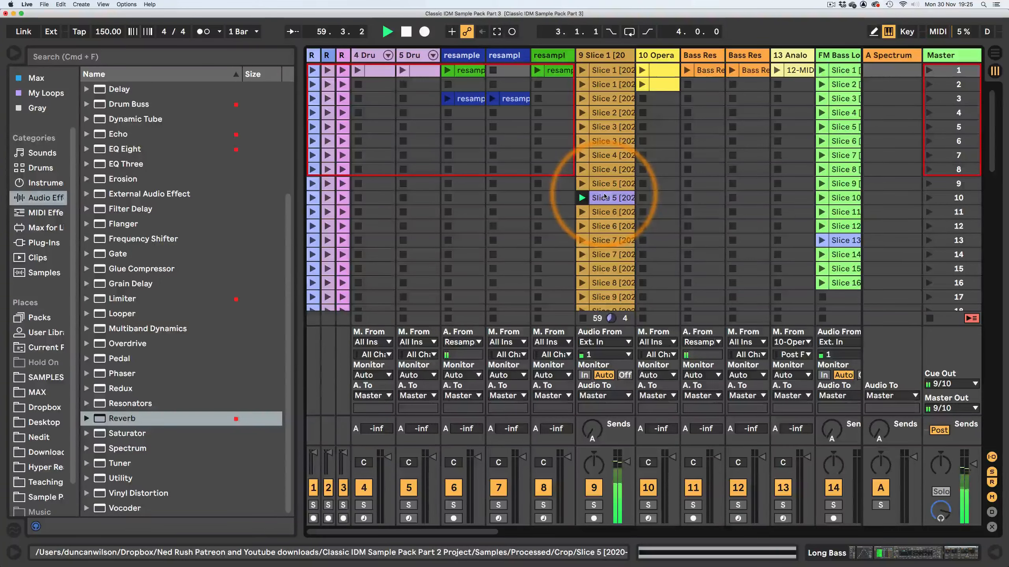
{"action": "scroll", "coordinate": [601, 194], "scroll_direction": "down", "scroll_amount": 3}
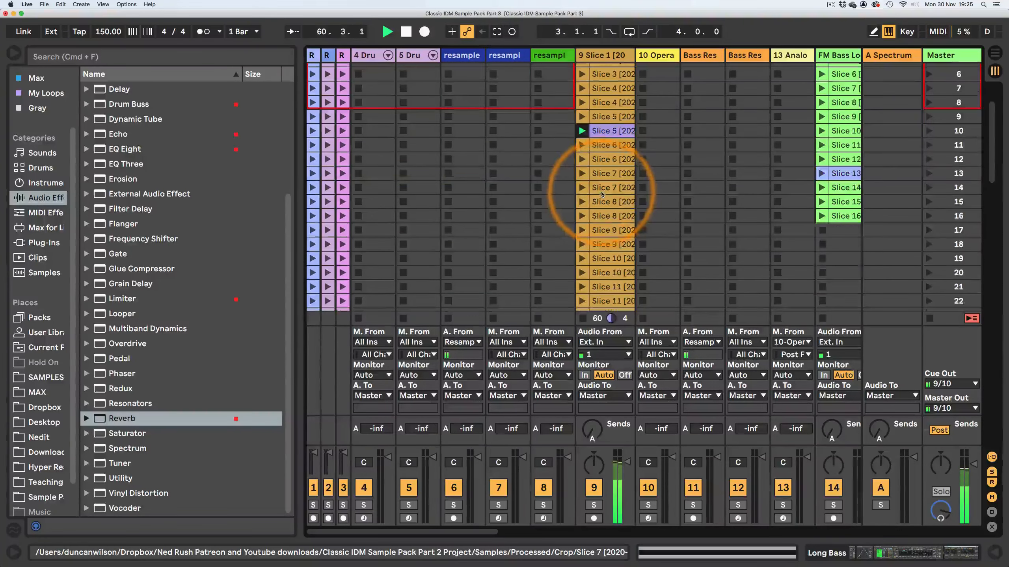
{"action": "left_click", "coordinate": [582, 159]}
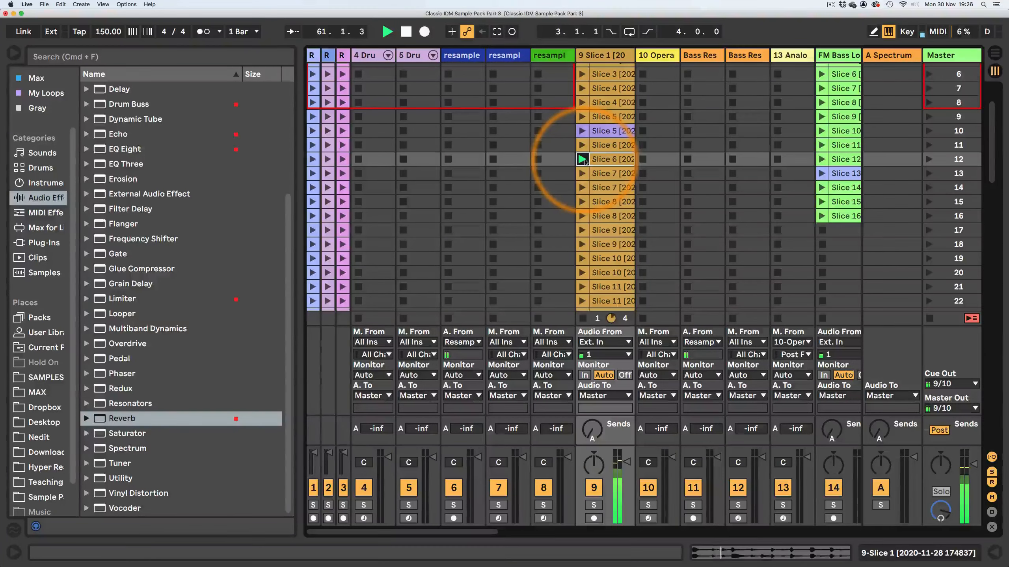
{"action": "left_click", "coordinate": [582, 187]}
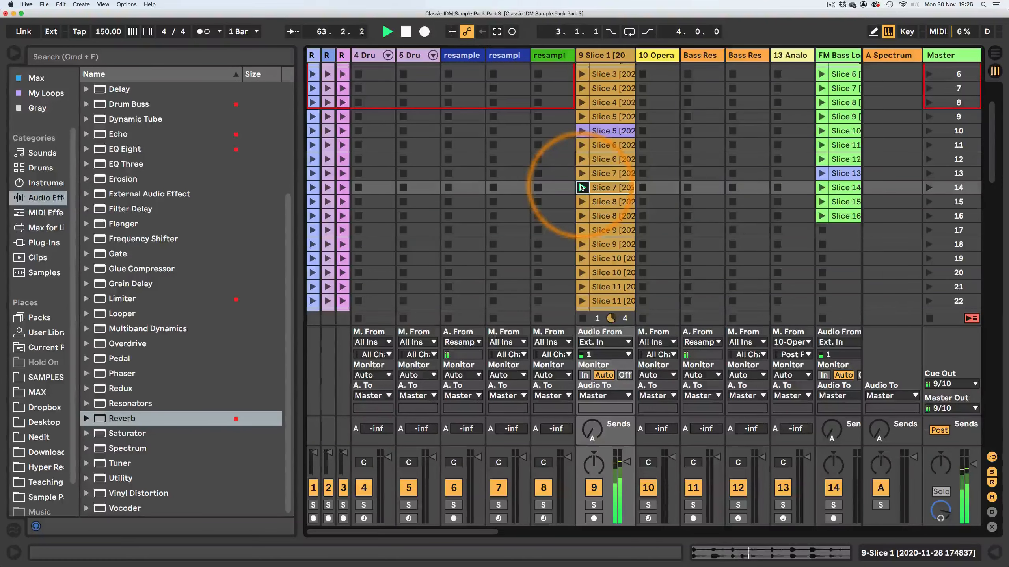
{"action": "left_click", "coordinate": [583, 216]}
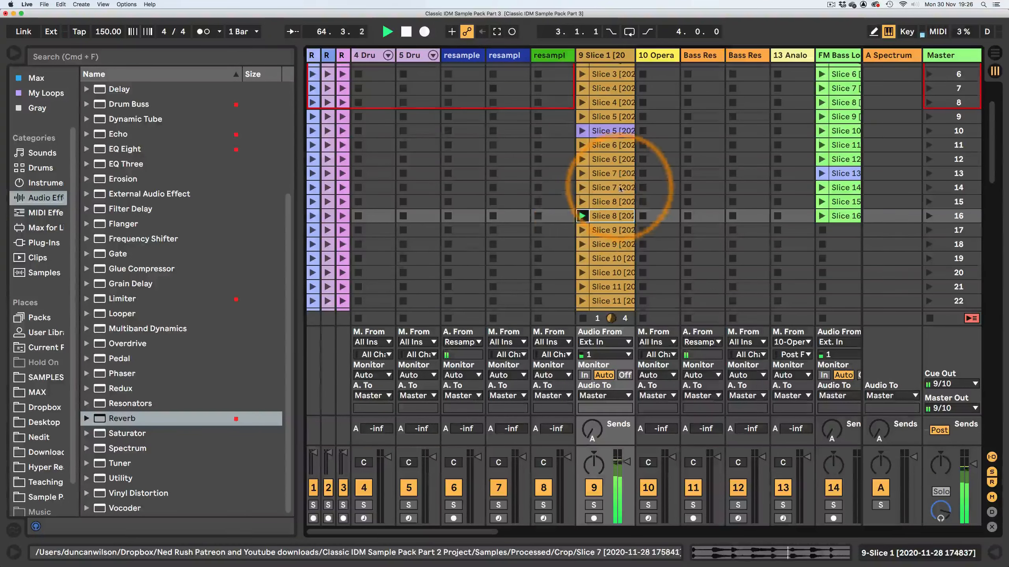
Step: Audition Slice 14 of both FM Bass Loops and Plink Loops, layered with Lead Riffs Loops Slice 15 and Chord loops Slice 16 in turn
{"action": "scroll", "coordinate": [619, 188], "scroll_direction": "down", "scroll_amount": 1}
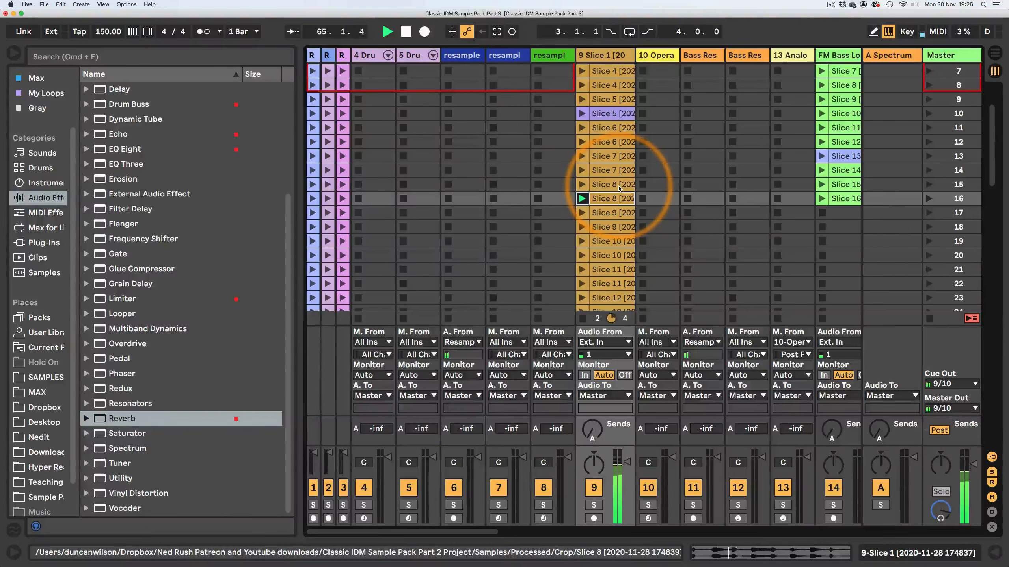
{"action": "left_click", "coordinate": [821, 170]}
{"action": "left_click_drag", "start_coordinate": [480, 532], "coordinate": [703, 536]}
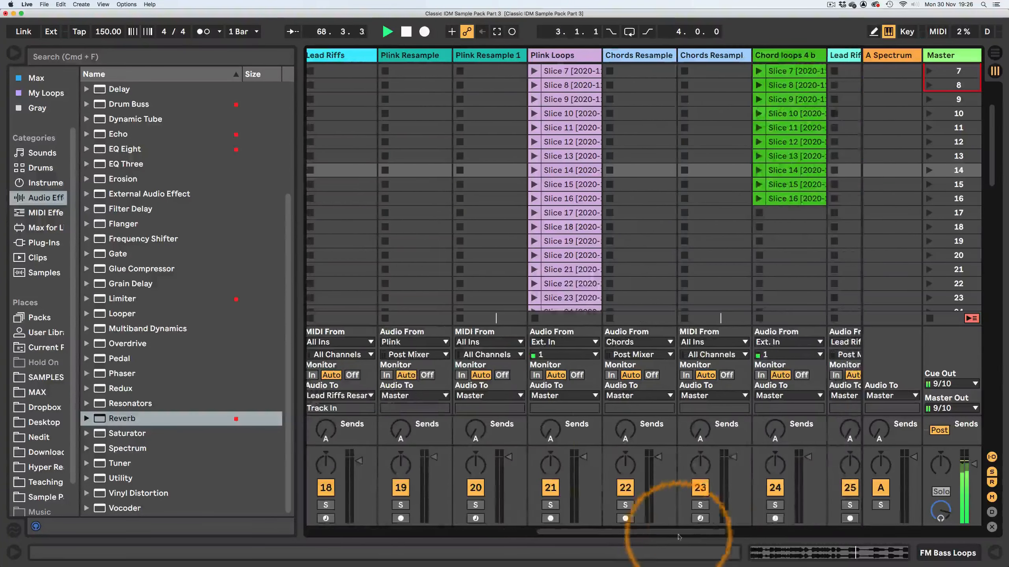
{"action": "left_click", "coordinate": [535, 170]}
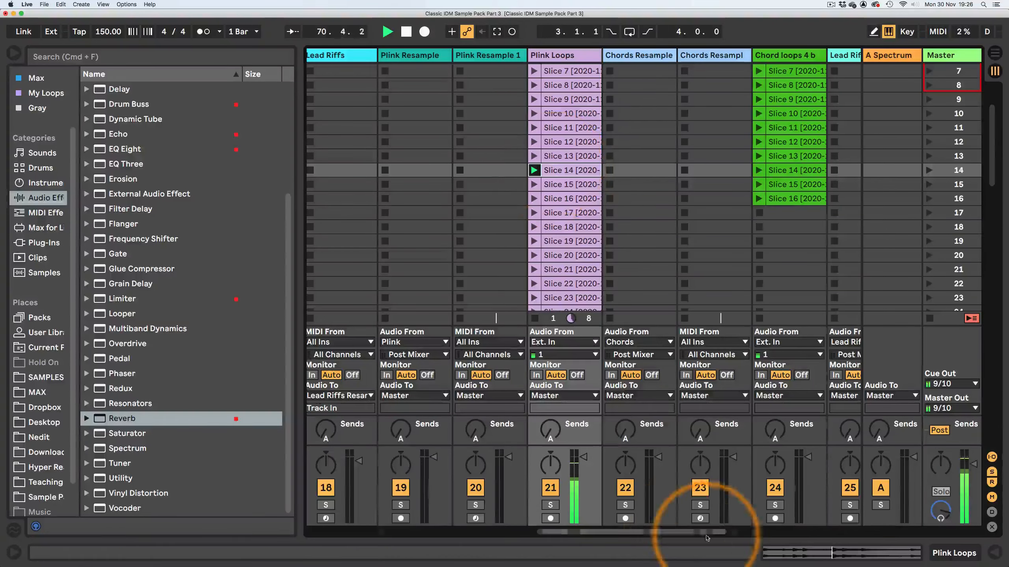
{"action": "left_click_drag", "start_coordinate": [670, 532], "coordinate": [738, 539]}
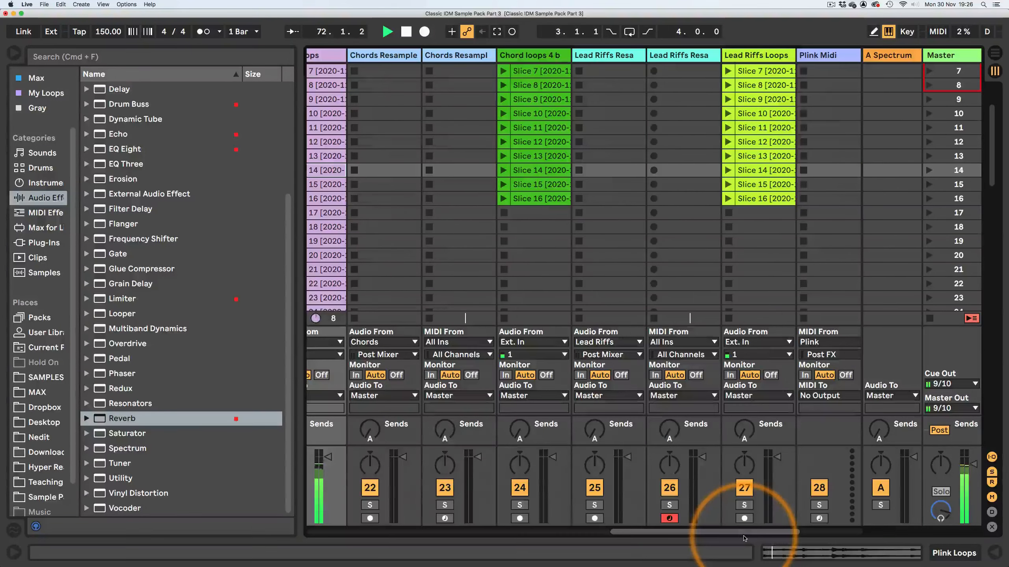
{"action": "left_click", "coordinate": [728, 185]}
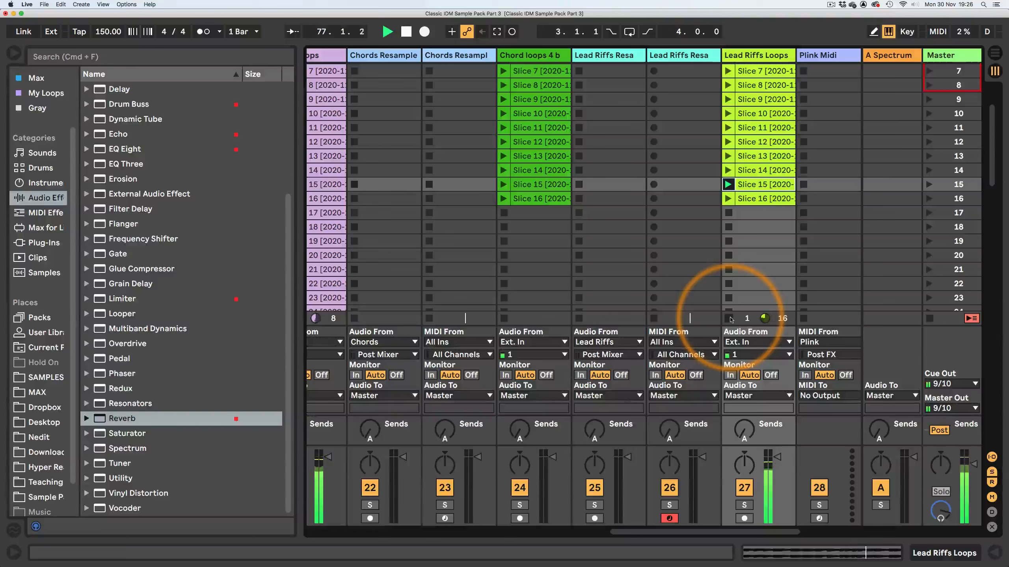
{"action": "left_click", "coordinate": [503, 198]}
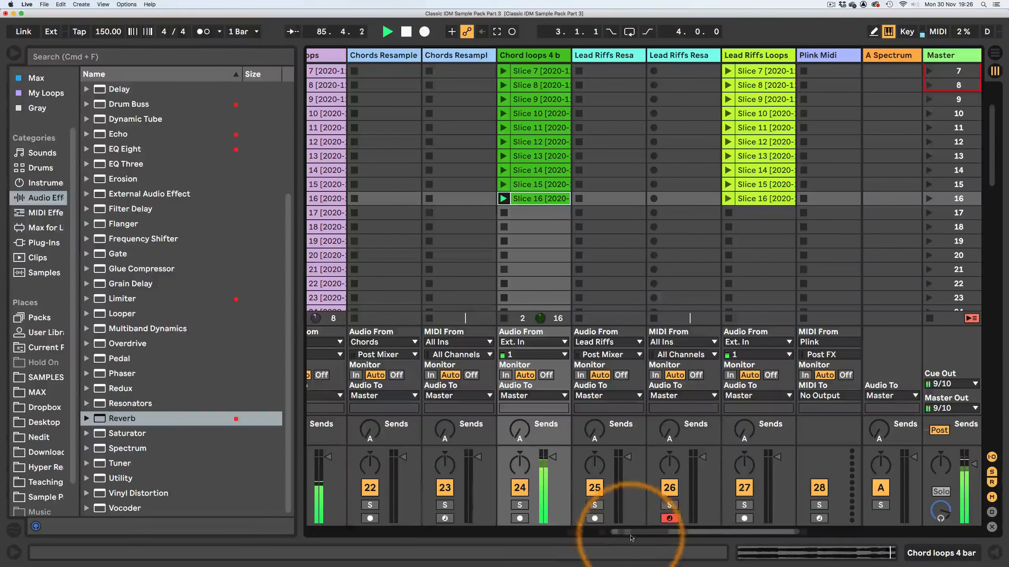
Step: Hide the browser and launch Plink Loops Slice 17 together with Chord loops Slice 12
{"action": "left_click", "coordinate": [14, 53]}
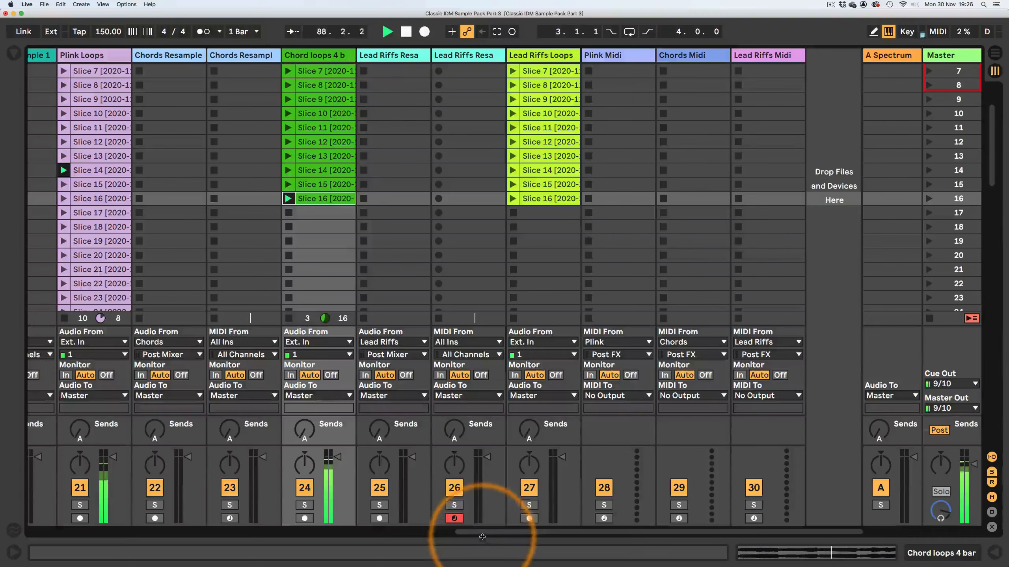
{"action": "left_click_drag", "start_coordinate": [484, 538], "coordinate": [283, 551]}
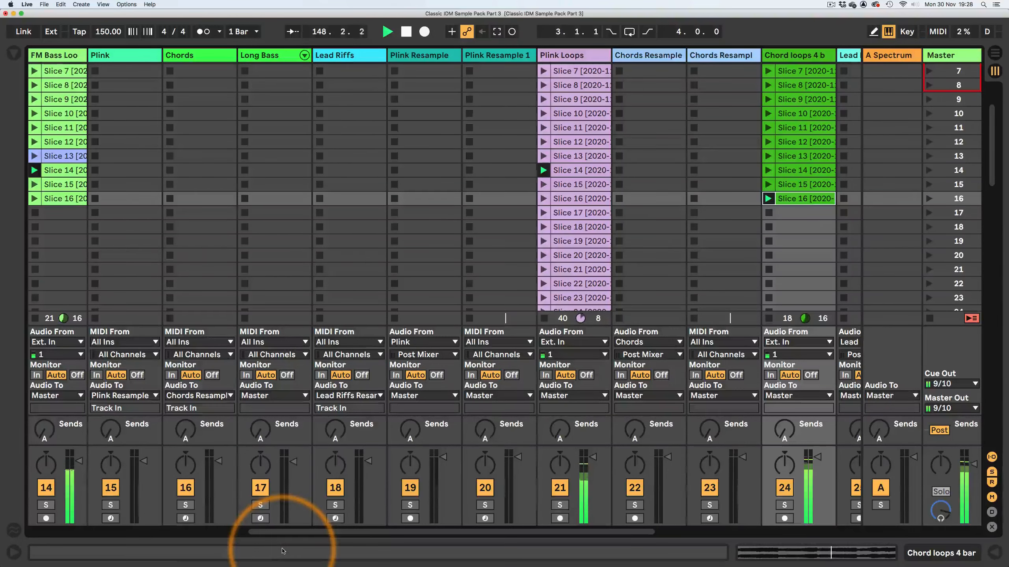
{"action": "left_click", "coordinate": [543, 212]}
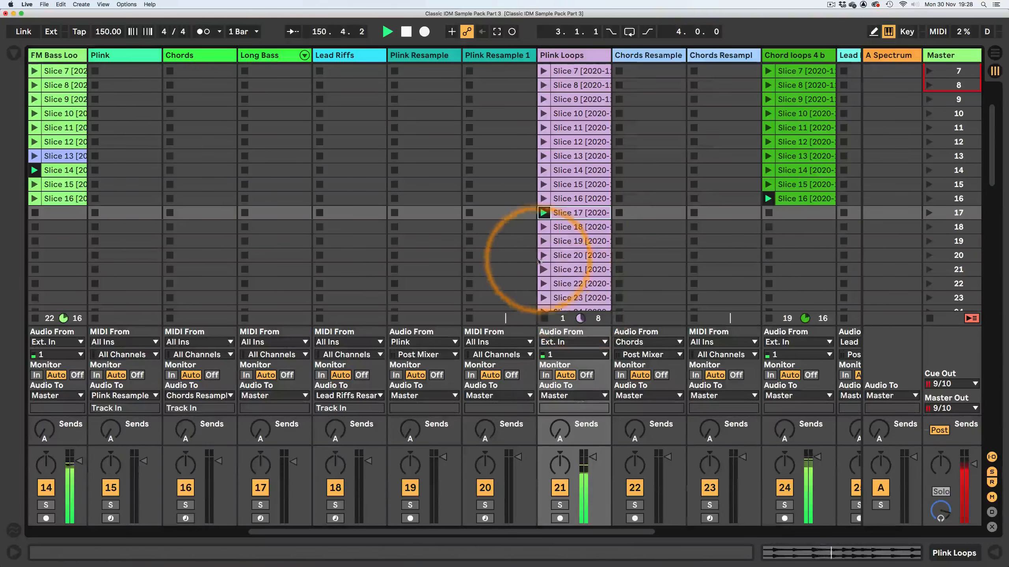
{"action": "left_click", "coordinate": [768, 141]}
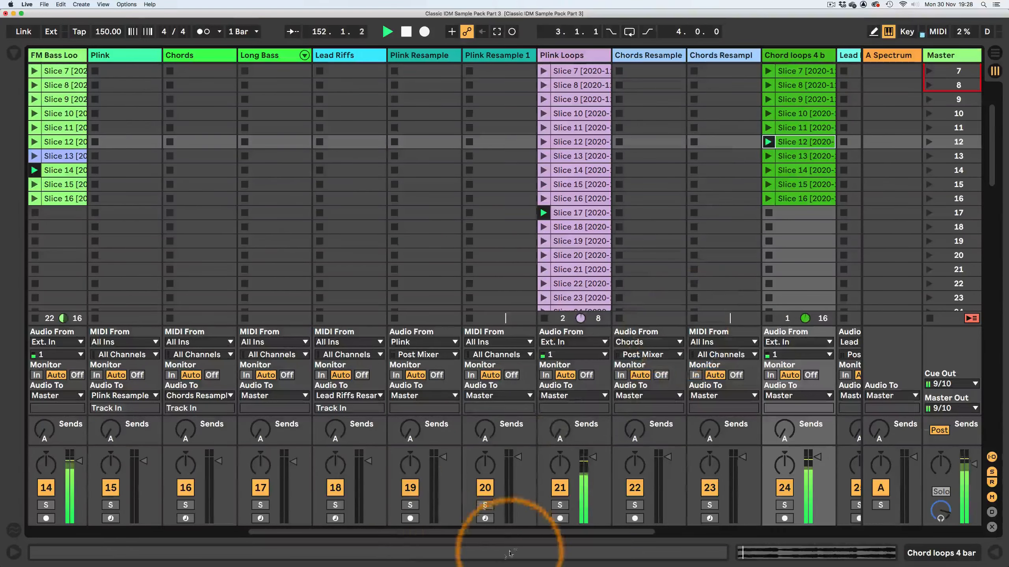
Step: Stop the Chord loops track and audition Lead Riffs Loops Slice 12 in its place
{"action": "left_click_drag", "start_coordinate": [508, 532], "coordinate": [592, 540]}
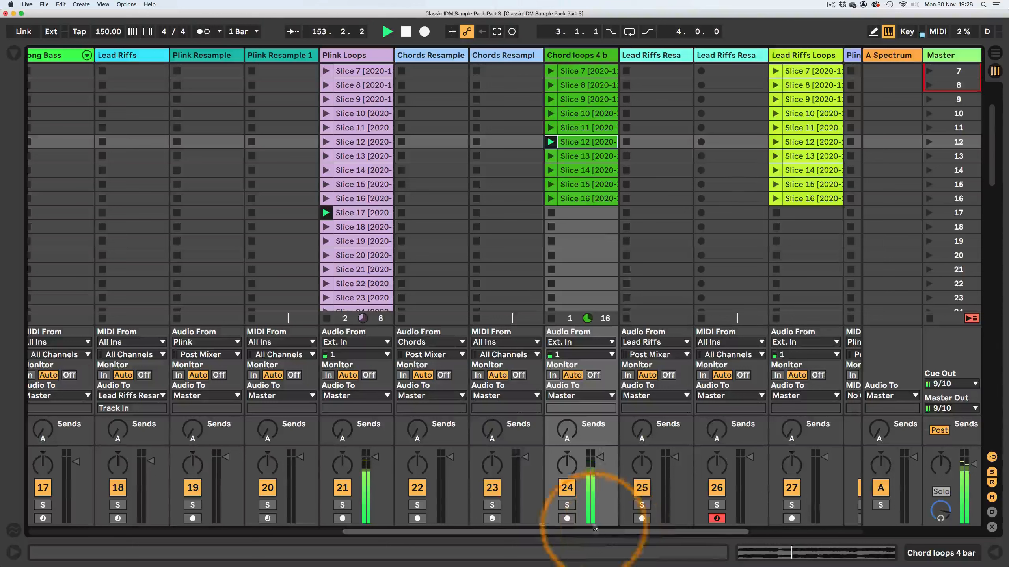
{"action": "left_click", "coordinate": [551, 319]}
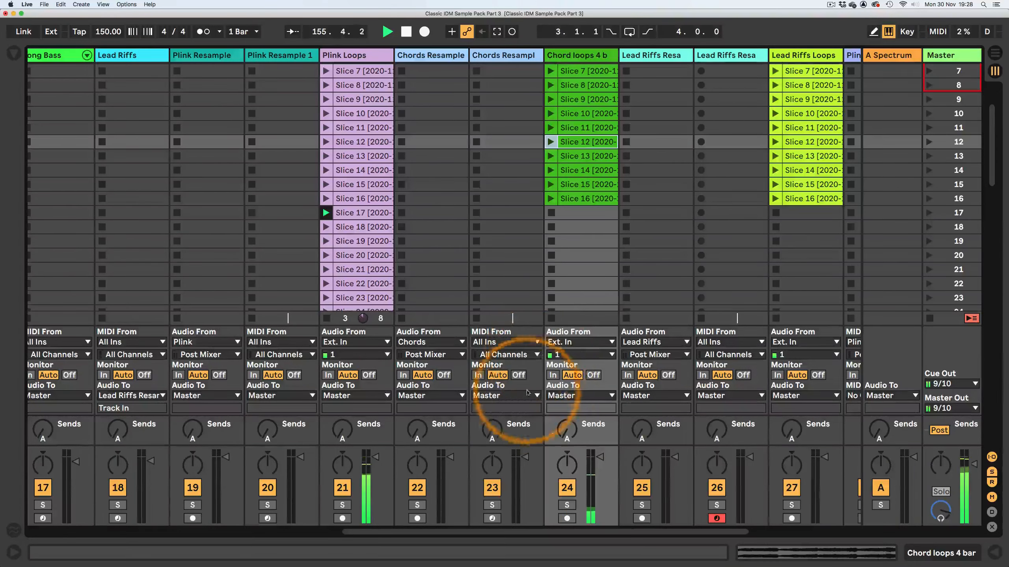
{"action": "left_click", "coordinate": [773, 142]}
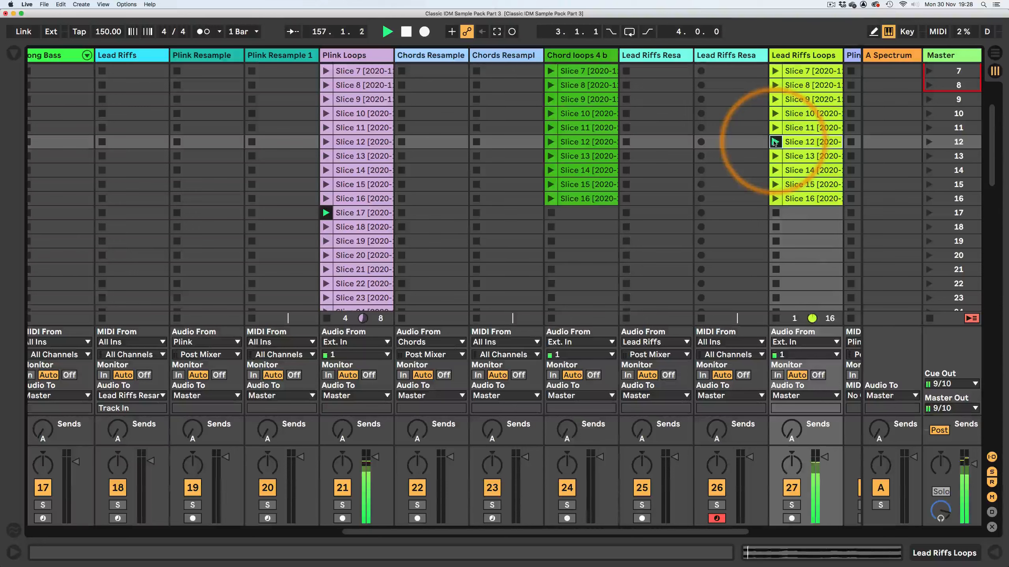
Step: Audition the Slice 10, Slice 11 and Slice 12 clips in scenes 20, 22 and 24 of the 9 Slice 1 track
{"action": "scroll", "coordinate": [689, 532], "scroll_direction": "right", "scroll_amount": 2}
{"action": "left_click_drag", "start_coordinate": [689, 532], "coordinate": [375, 532]}
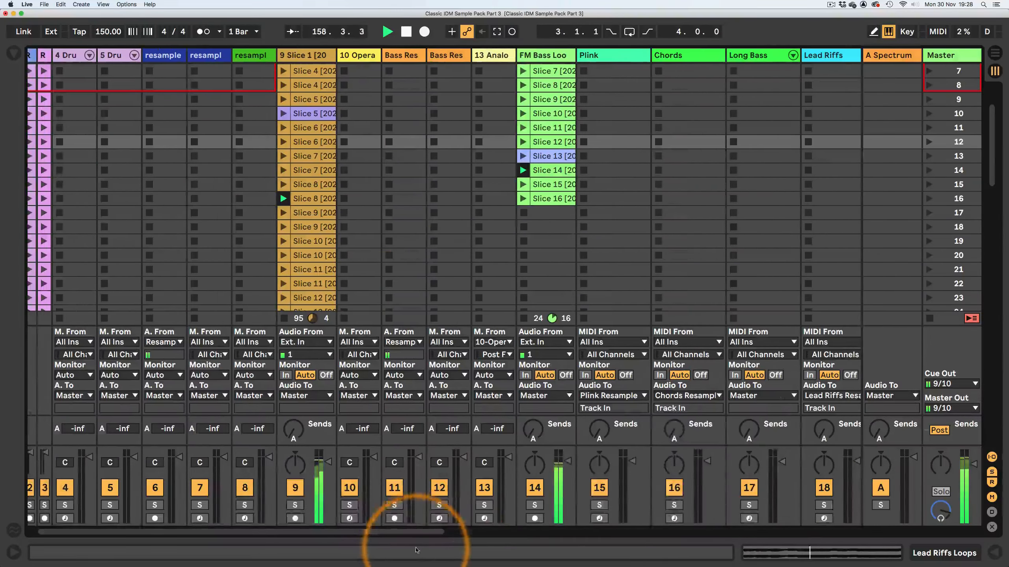
{"action": "left_click", "coordinate": [283, 254]}
{"action": "scroll", "coordinate": [309, 236], "scroll_direction": "down", "scroll_amount": 3}
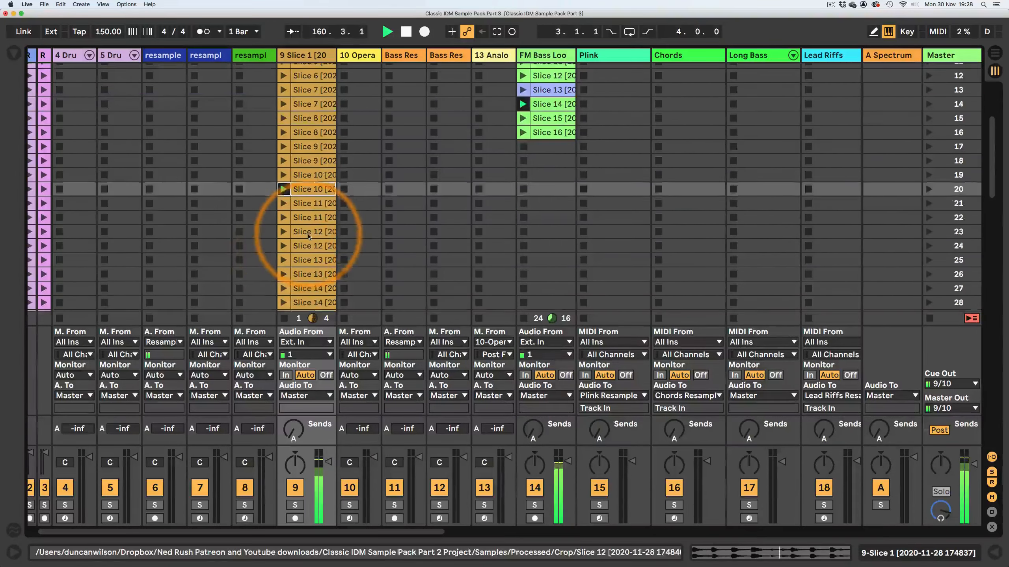
{"action": "left_click", "coordinate": [283, 218]}
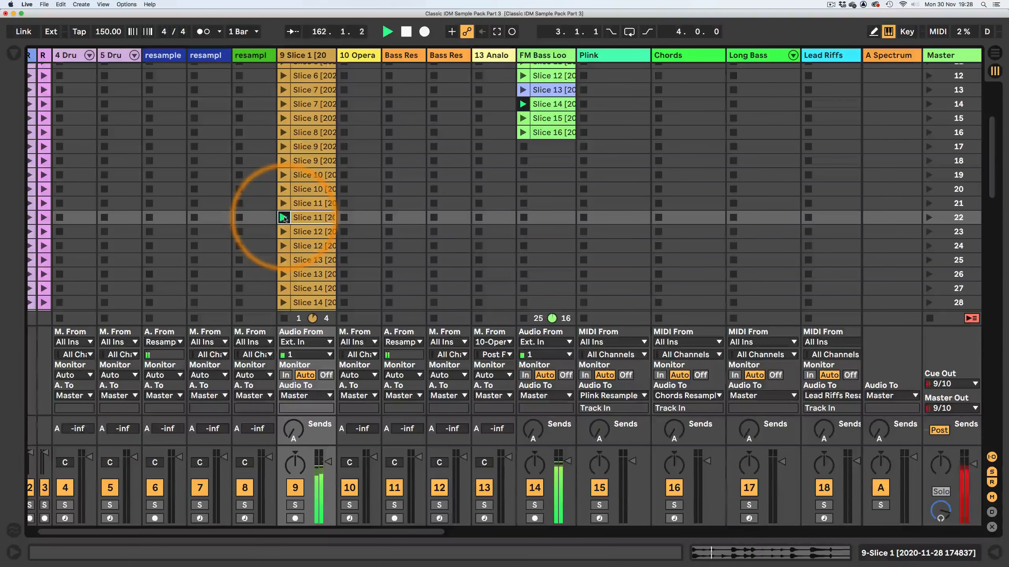
{"action": "left_click", "coordinate": [283, 246]}
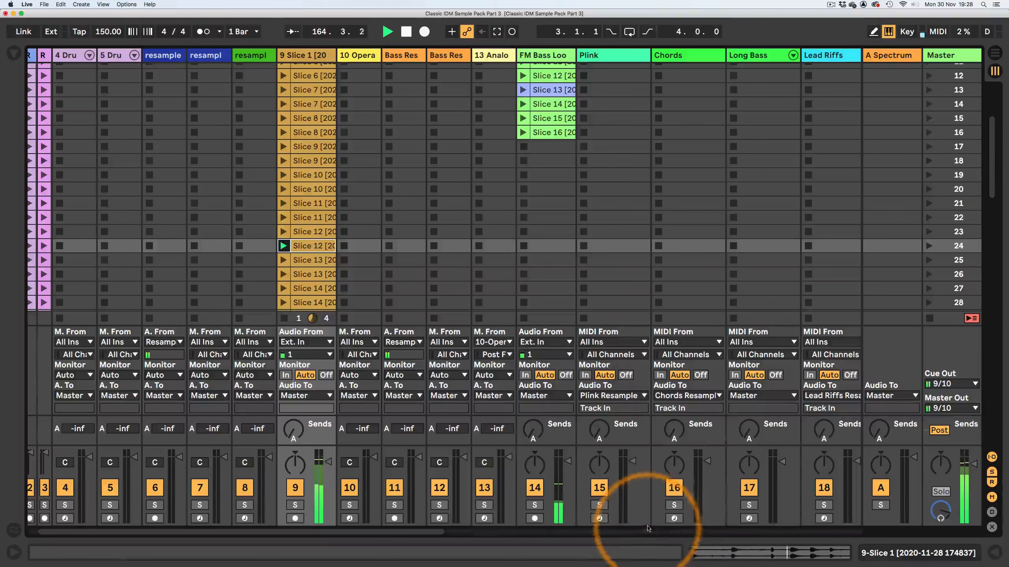
Step: Stop the Plink Loops and Lead Riffs Loops tracks, leaving the 9 Slice 1 drum loop playing
{"action": "left_click_drag", "start_coordinate": [397, 533], "coordinate": [527, 541]}
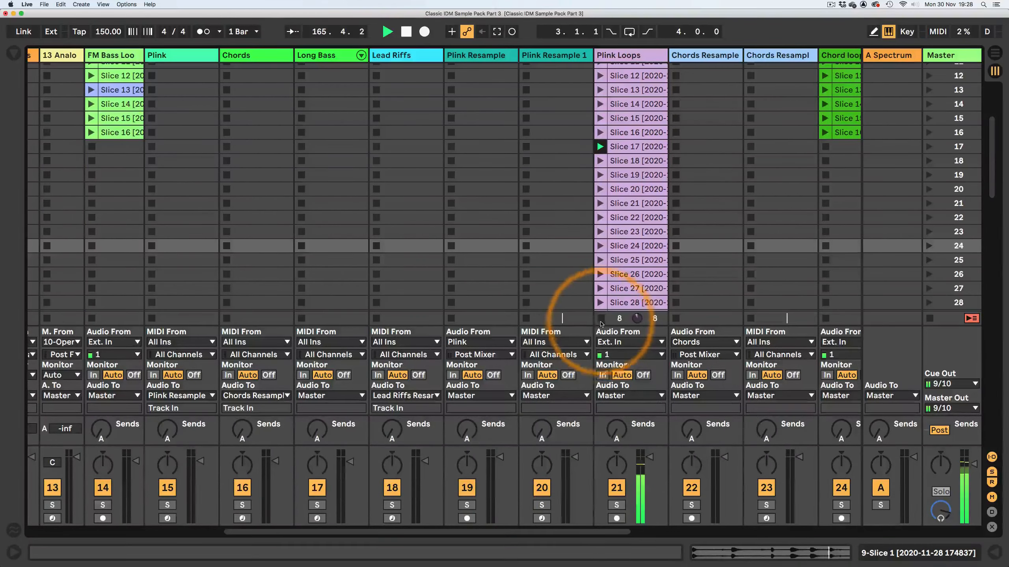
{"action": "left_click_drag", "start_coordinate": [536, 534], "coordinate": [699, 548]}
{"action": "left_click", "coordinate": [780, 318]}
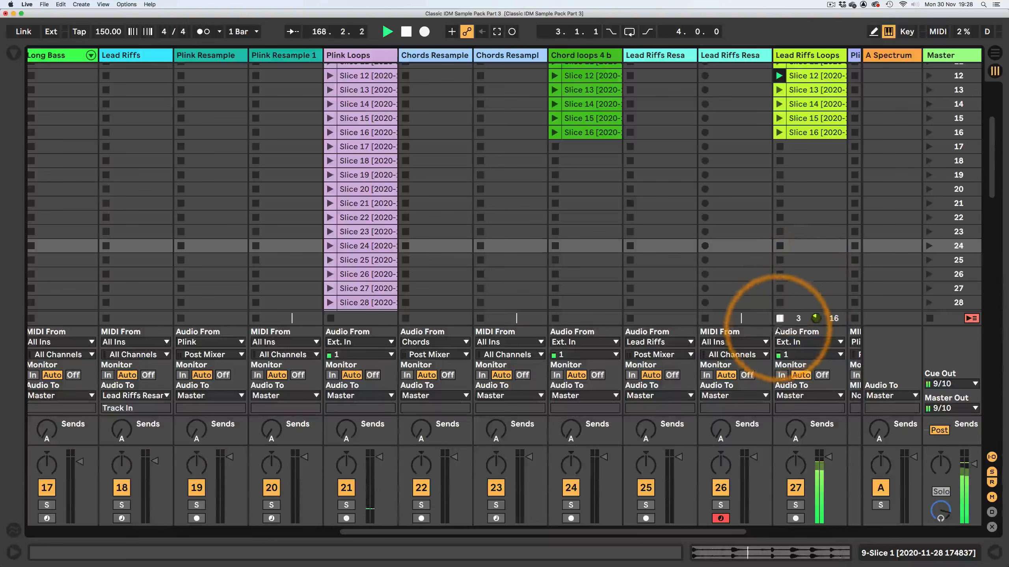
Step: Open the playing Slice 12 drum clip's waveform, audition Slice 13 and Slice 14 in scenes 26 and 28, and stop the track
{"action": "left_click_drag", "start_coordinate": [714, 533], "coordinate": [380, 518]}
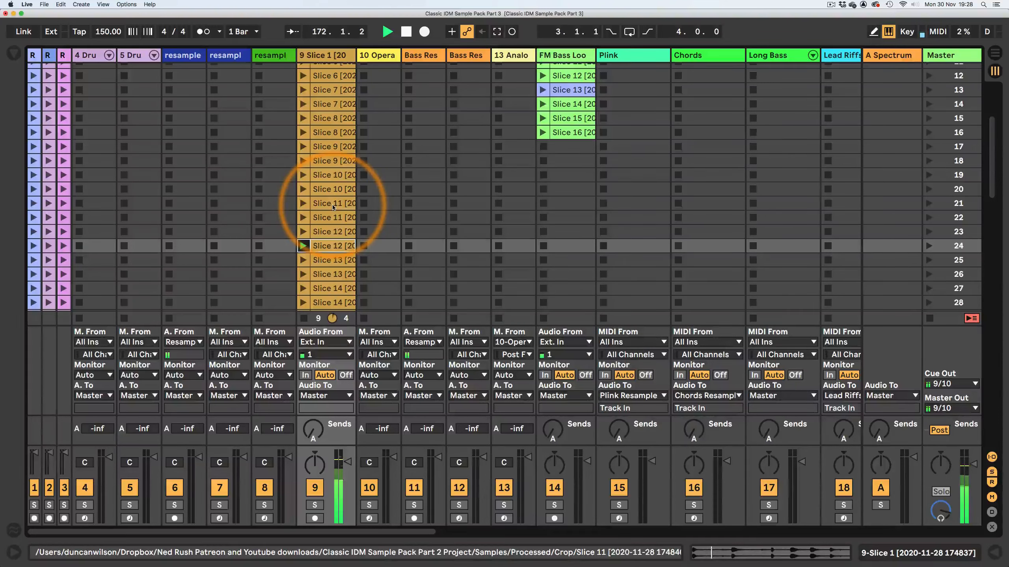
{"action": "double_click", "coordinate": [327, 246]}
{"action": "scroll", "coordinate": [330, 179], "scroll_direction": "down", "scroll_amount": 4}
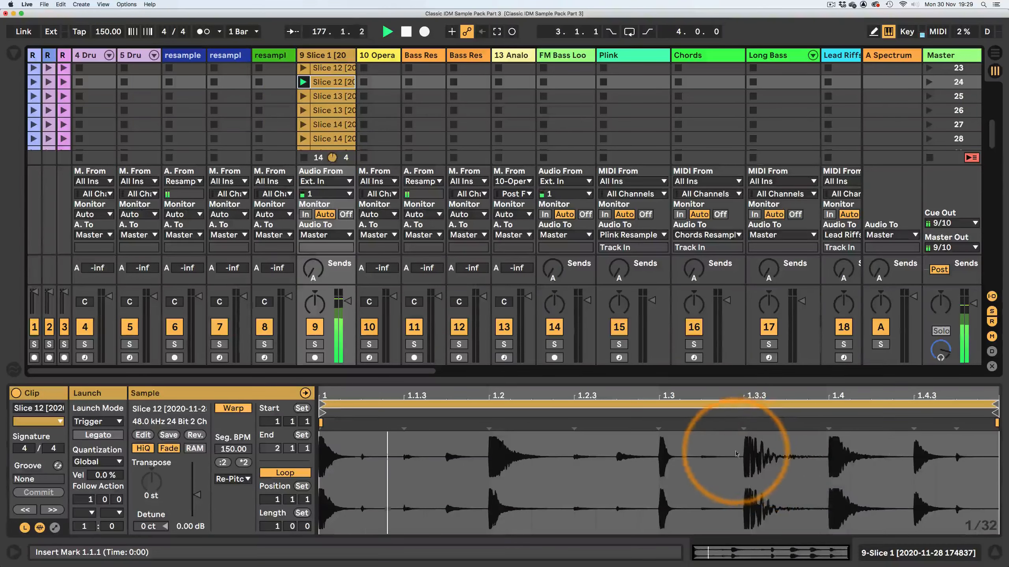
{"action": "left_click", "coordinate": [303, 111]}
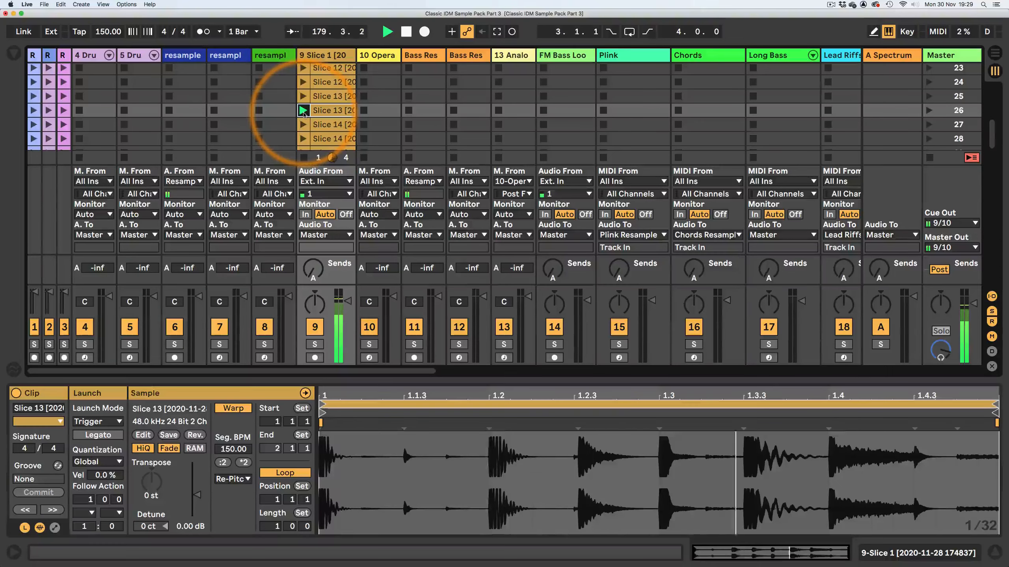
{"action": "scroll", "coordinate": [303, 113], "scroll_direction": "down", "scroll_amount": 1}
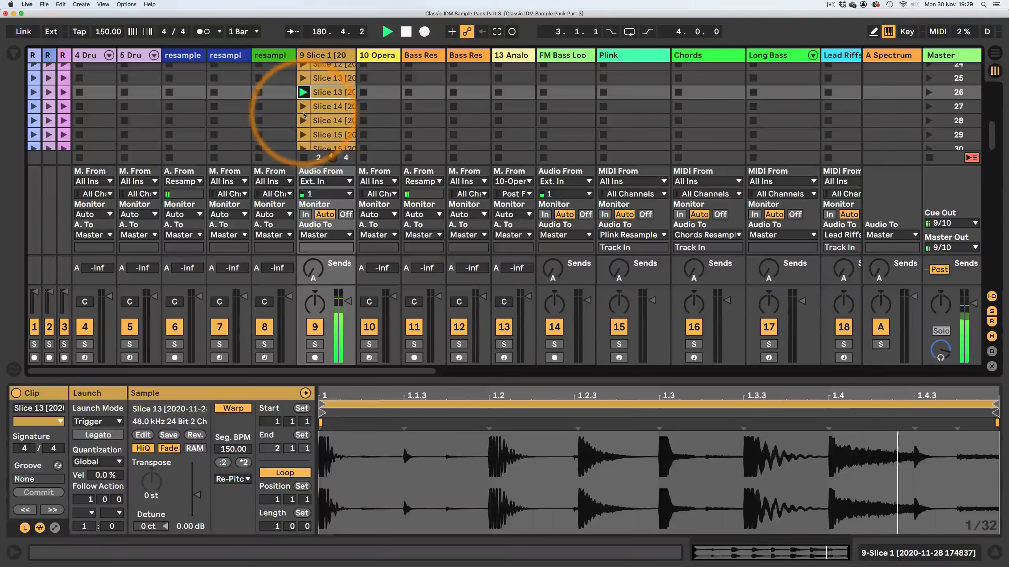
{"action": "left_click", "coordinate": [303, 120]}
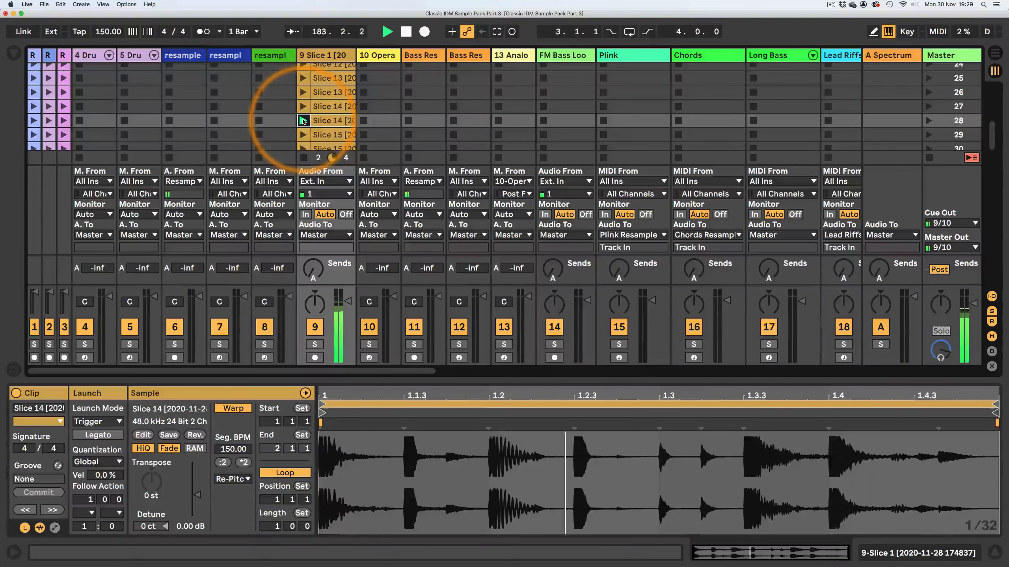
{"action": "left_click", "coordinate": [303, 157]}
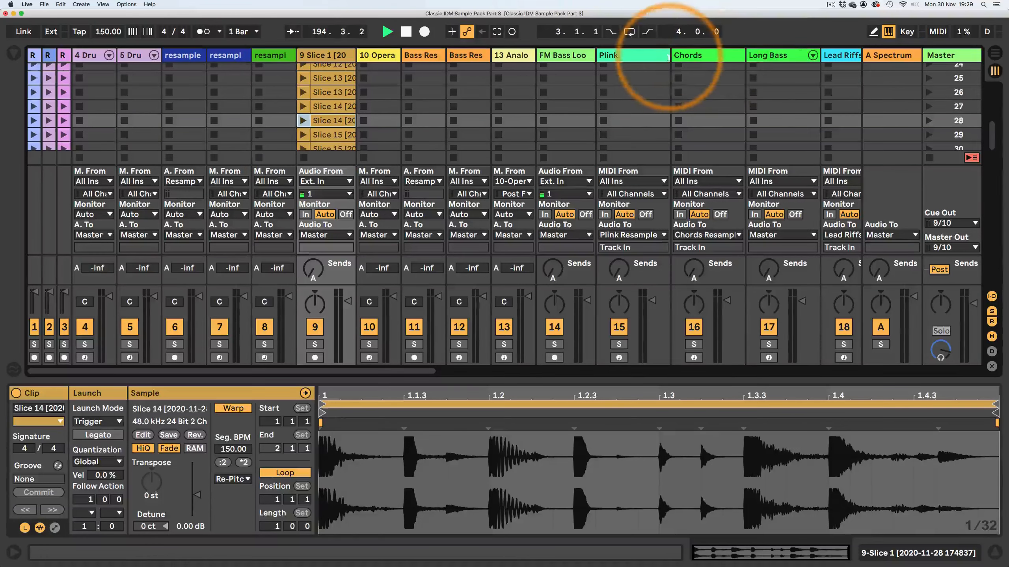
Step: Narrow the Plink and Chords track columns in the session view
{"action": "left_click_drag", "start_coordinate": [670, 58], "coordinate": [652, 58]}
{"action": "left_click_drag", "start_coordinate": [730, 57], "coordinate": [716, 58]}
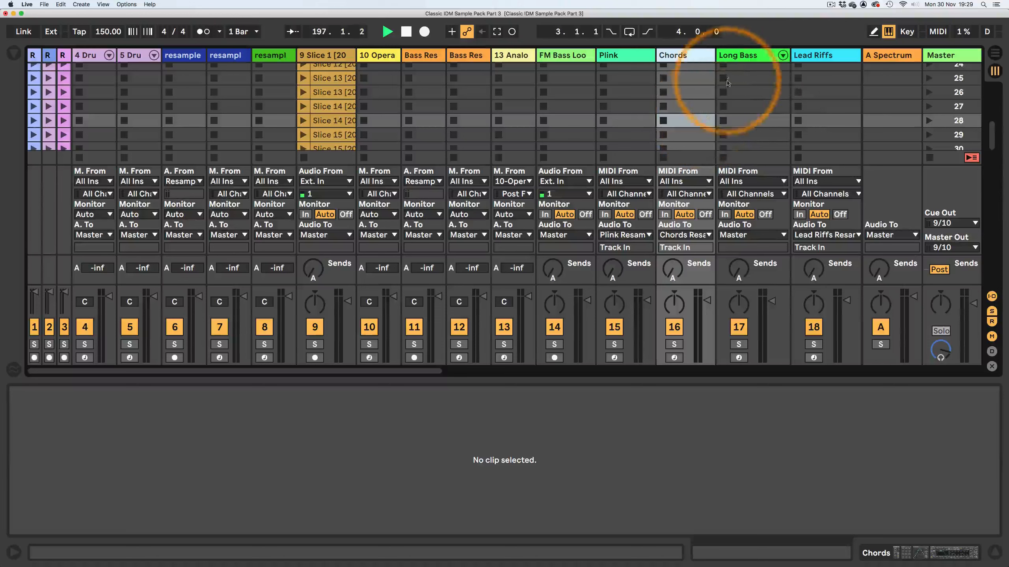
Step: Narrow the Long Bass, Lead Riffs, both Plink Resample and Plink Loops track columns to match the Chords column's width
{"action": "left_click_drag", "start_coordinate": [790, 55], "coordinate": [775, 56]}
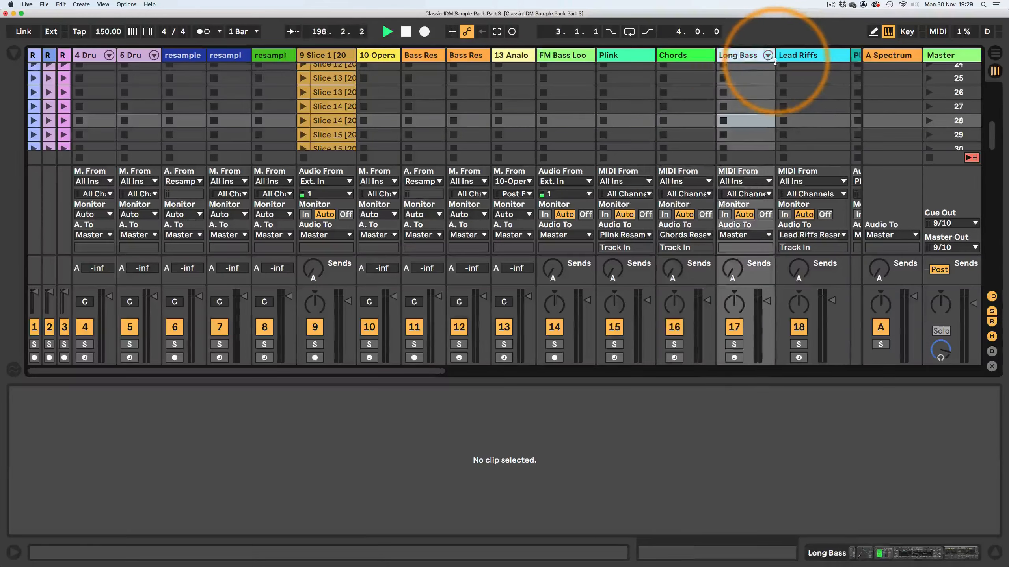
{"action": "left_click_drag", "start_coordinate": [848, 56], "coordinate": [834, 56]}
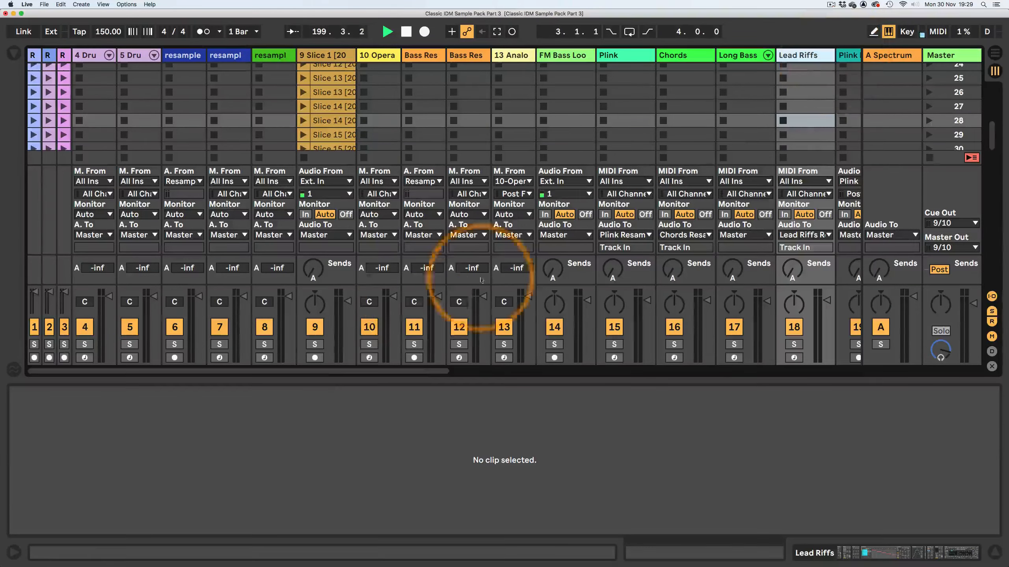
{"action": "left_click_drag", "start_coordinate": [389, 373], "coordinate": [564, 372]}
{"action": "left_click_drag", "start_coordinate": [474, 56], "coordinate": [459, 56]}
{"action": "left_click_drag", "start_coordinate": [535, 56], "coordinate": [520, 55]}
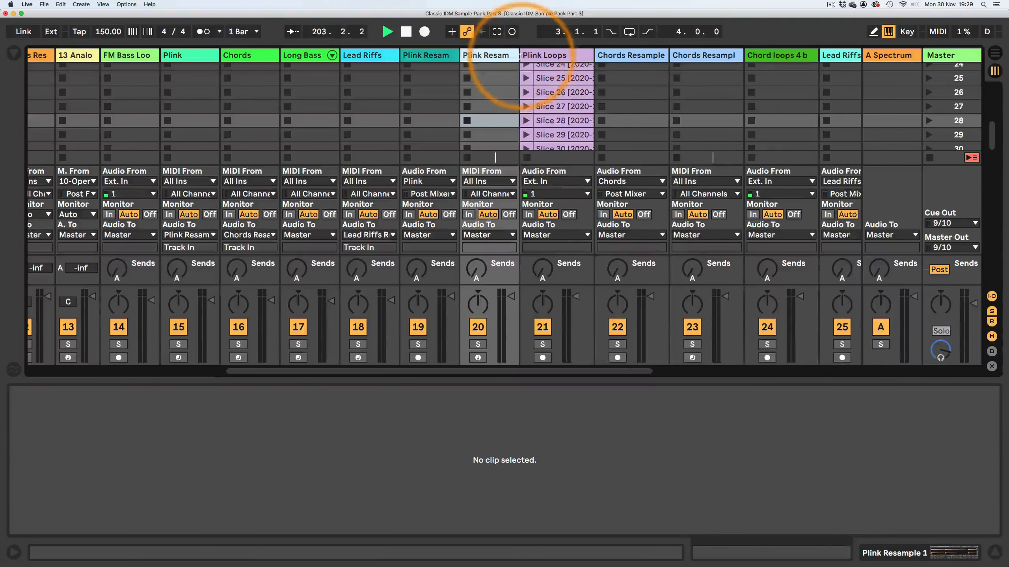
{"action": "left_click_drag", "start_coordinate": [592, 56], "coordinate": [579, 56]}
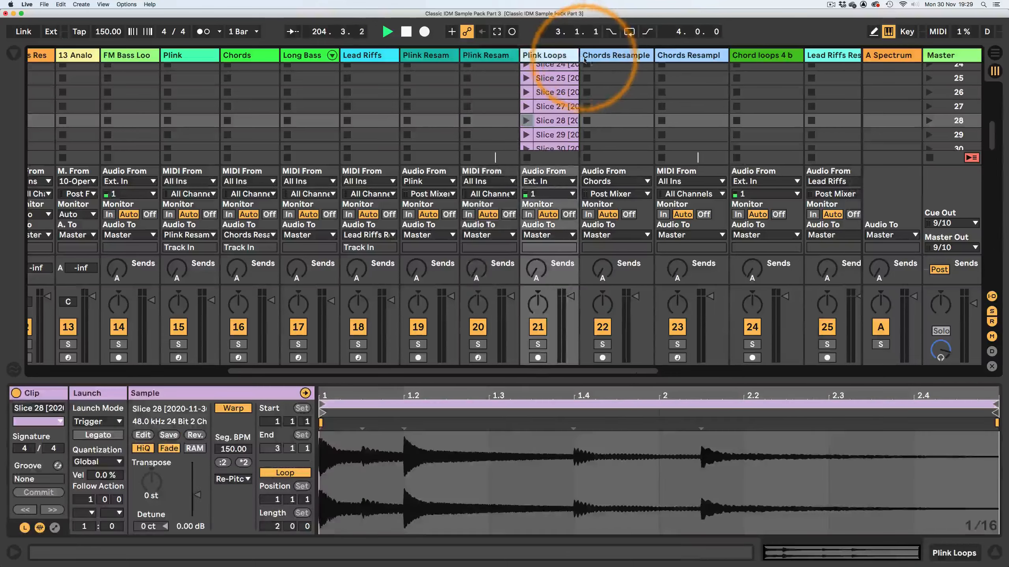
Step: Narrow both Chords Resample track columns and the Chord loops column to the same width as Plink Loops
{"action": "left_click_drag", "start_coordinate": [653, 55], "coordinate": [640, 56]}
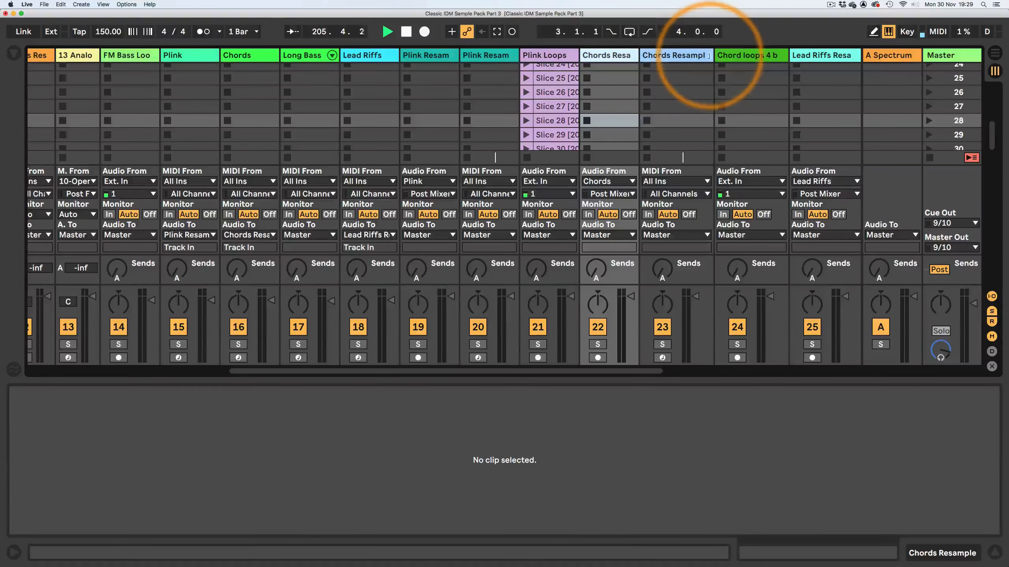
{"action": "left_click_drag", "start_coordinate": [713, 56], "coordinate": [700, 56]}
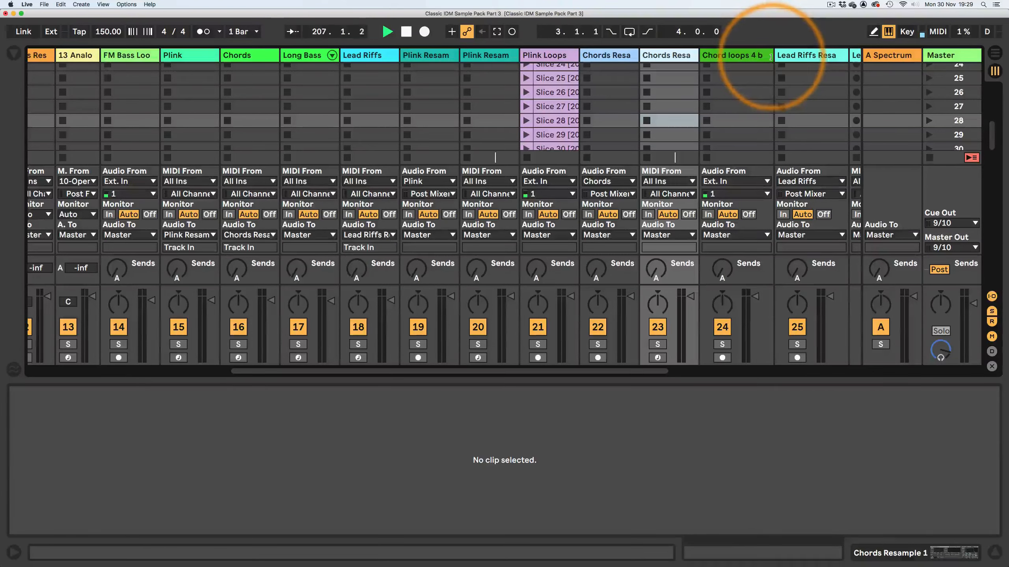
{"action": "left_click_drag", "start_coordinate": [773, 55], "coordinate": [758, 56]}
Step: Narrow both Lead Riffs Resample track columns and the Lead Riffs Loops column to match the neighbouring tracks
{"action": "left_click_drag", "start_coordinate": [558, 371], "coordinate": [642, 371]}
{"action": "left_click_drag", "start_coordinate": [651, 56], "coordinate": [637, 57]}
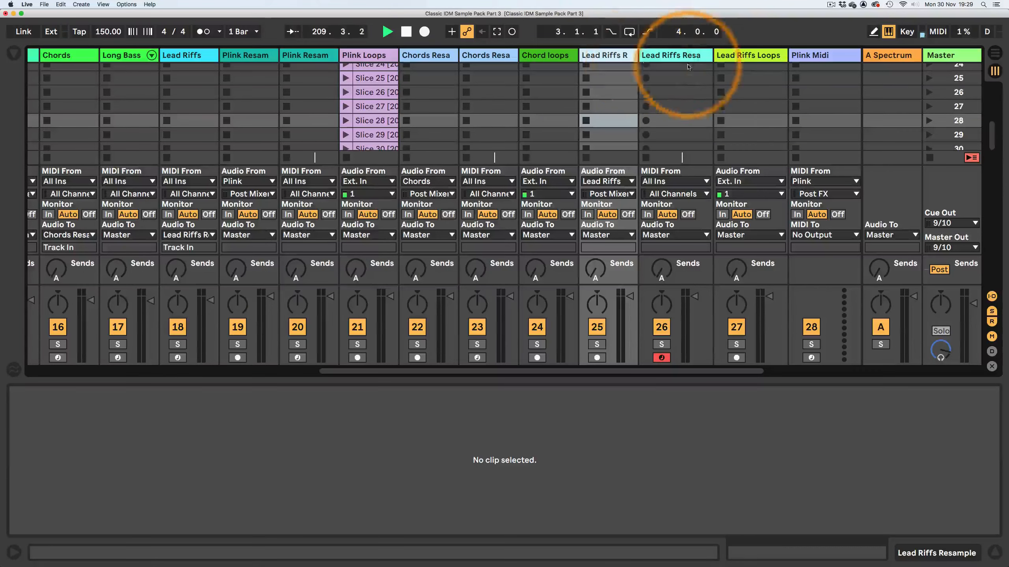
{"action": "left_click_drag", "start_coordinate": [712, 56], "coordinate": [698, 55]}
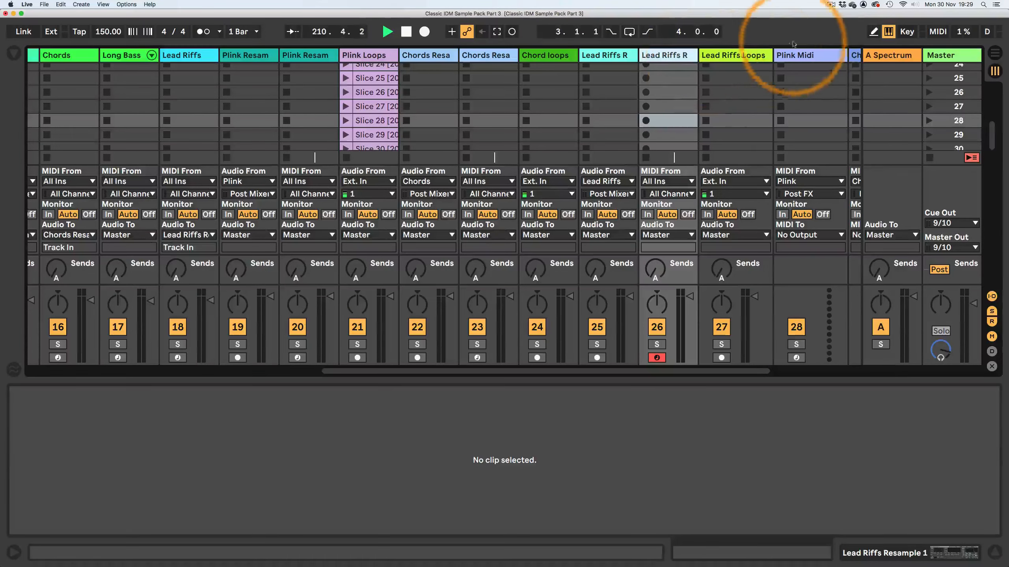
{"action": "left_click", "coordinate": [757, 57]}
{"action": "left_click_drag", "start_coordinate": [772, 57], "coordinate": [757, 57]}
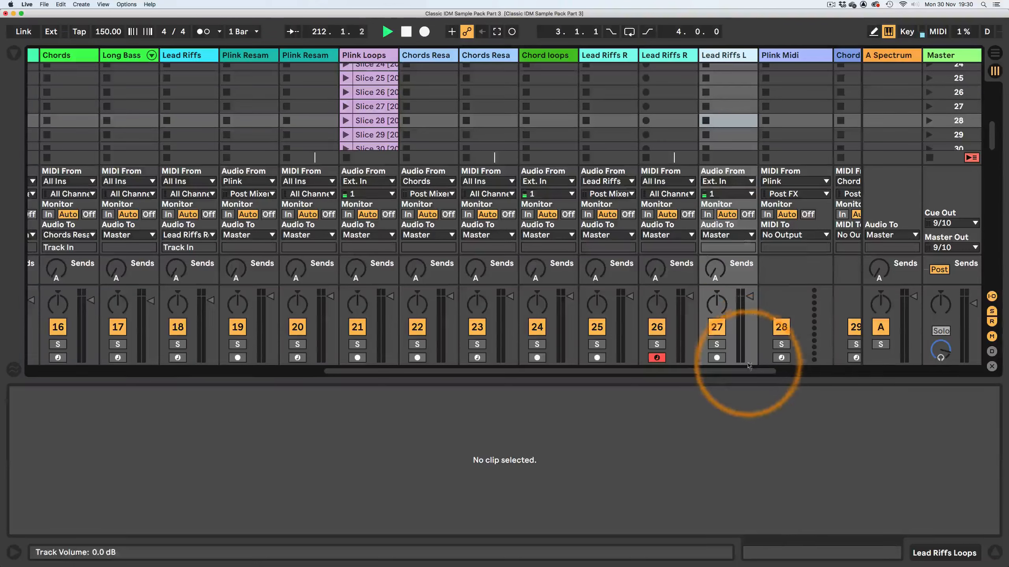
Step: Narrow the Plink Midi, Chords Midi and Lead Riffs Midi track columns to the same width as the other tracks
{"action": "left_click_drag", "start_coordinate": [746, 371], "coordinate": [798, 372]}
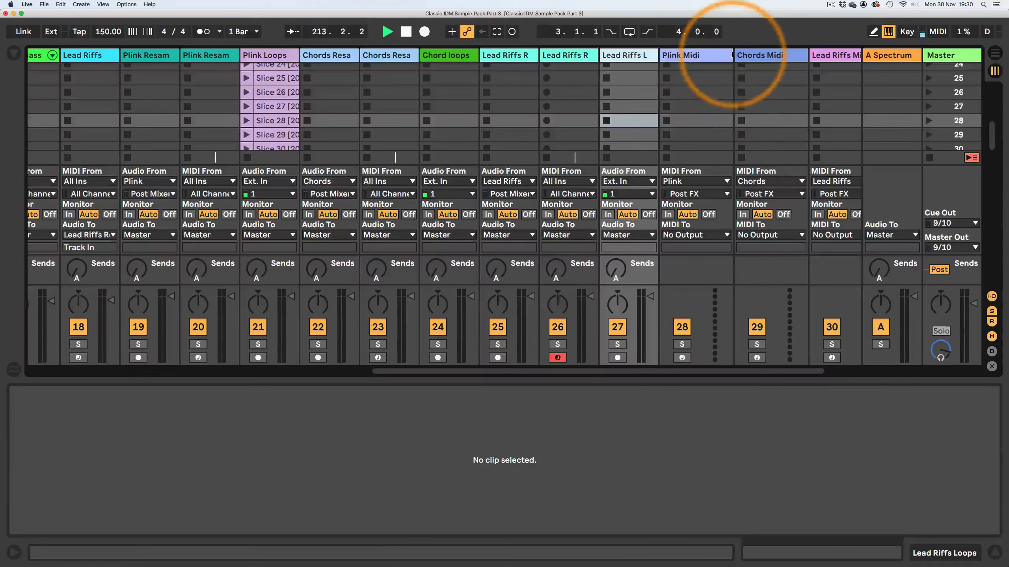
{"action": "left_click_drag", "start_coordinate": [716, 60], "coordinate": [702, 61]}
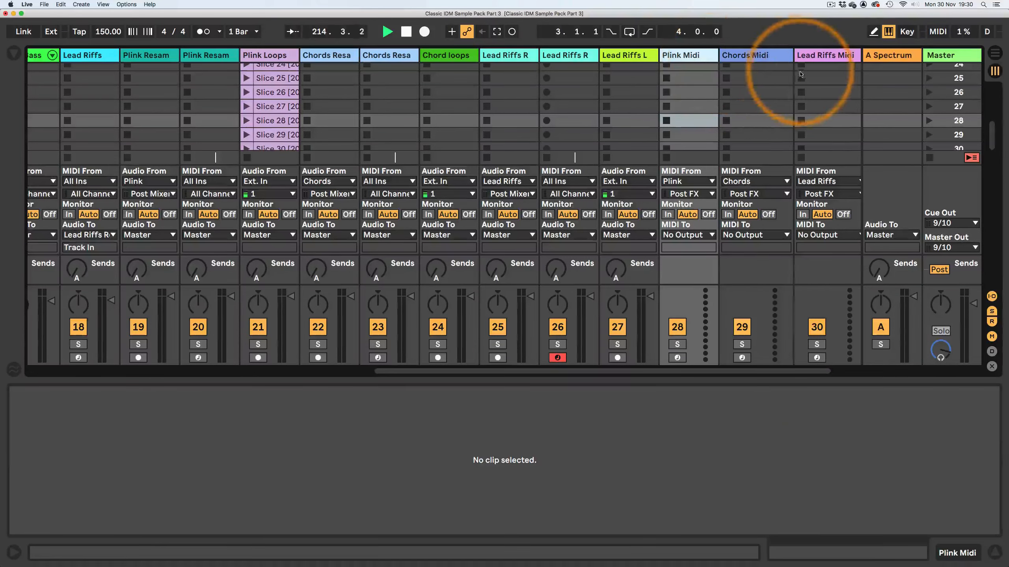
{"action": "left_click", "coordinate": [783, 59]}
{"action": "left_click_drag", "start_coordinate": [783, 58], "coordinate": [767, 58]}
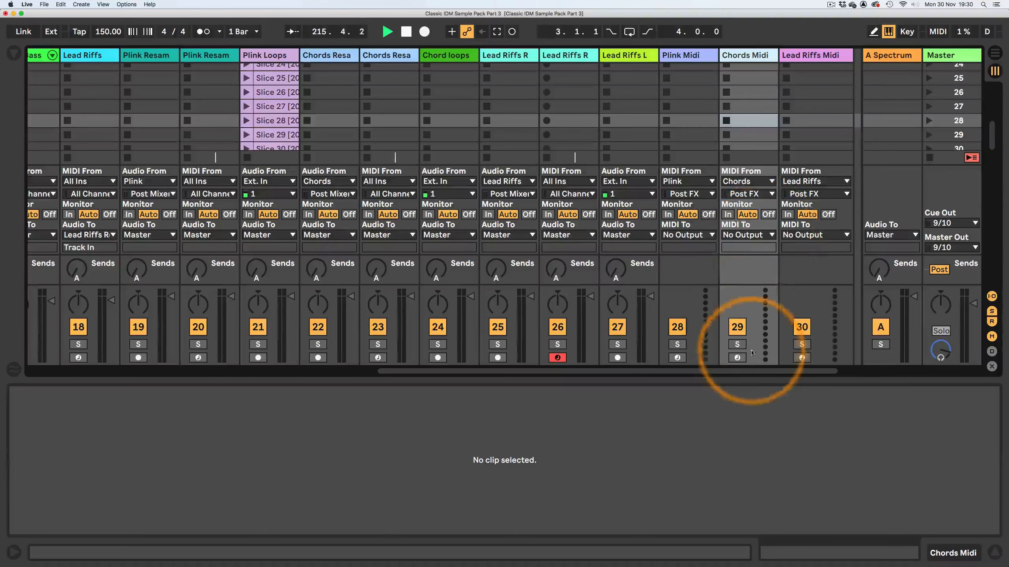
{"action": "left_click_drag", "start_coordinate": [739, 371], "coordinate": [780, 358]}
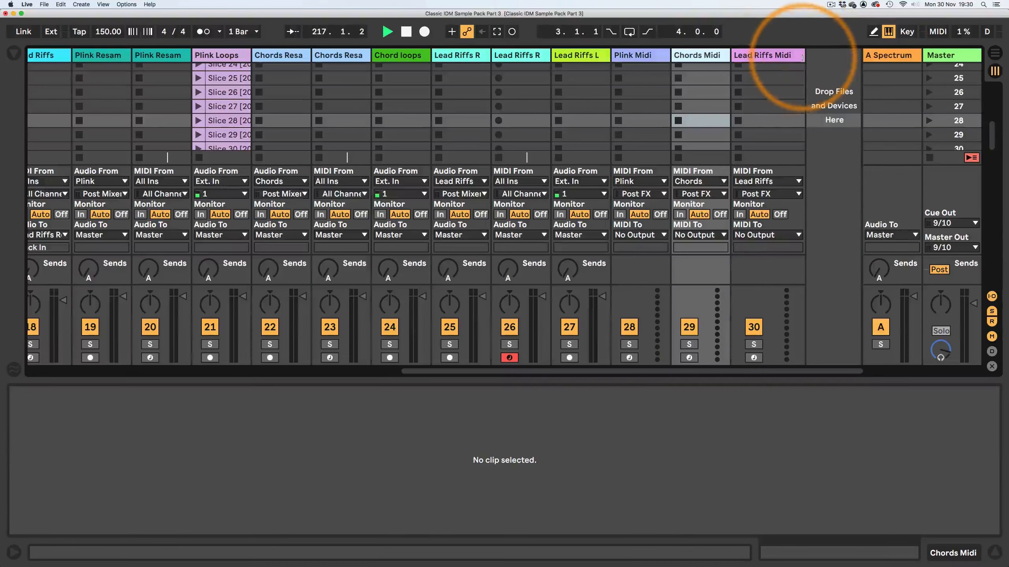
{"action": "left_click_drag", "start_coordinate": [805, 59], "coordinate": [779, 60]}
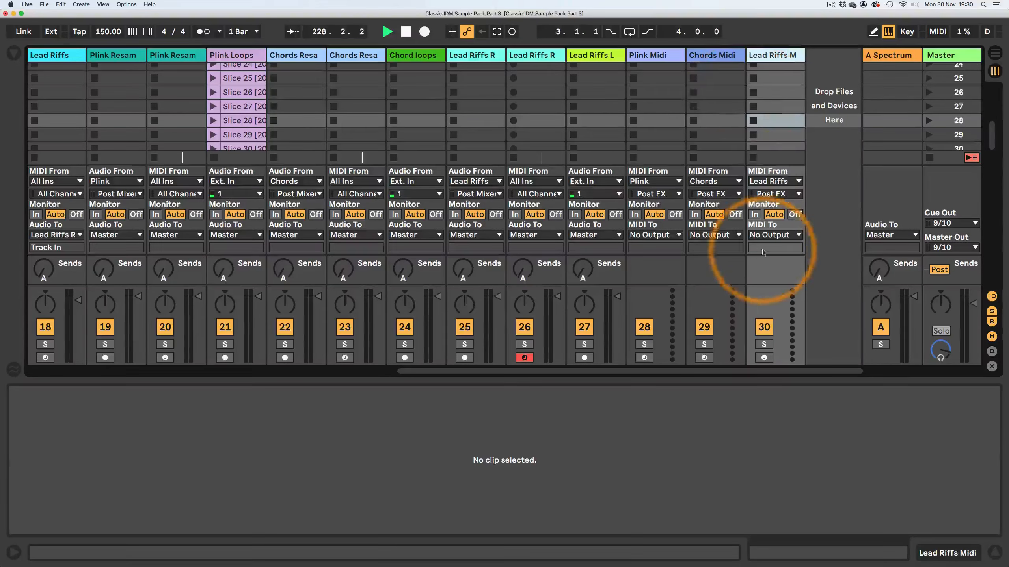
{"action": "left_click_drag", "start_coordinate": [757, 373], "coordinate": [463, 348]}
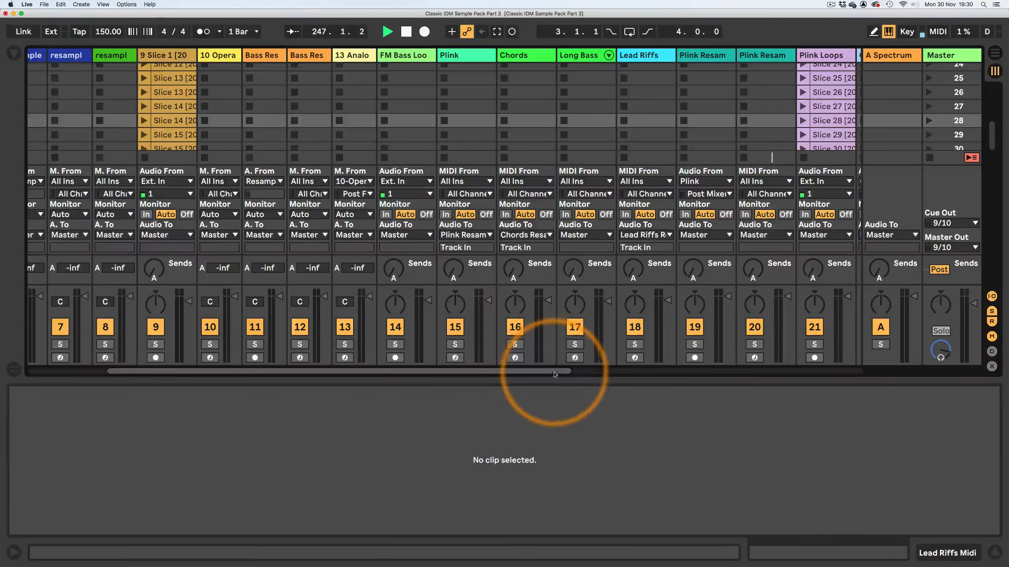
{"action": "left_click_drag", "start_coordinate": [541, 372], "coordinate": [832, 382]}
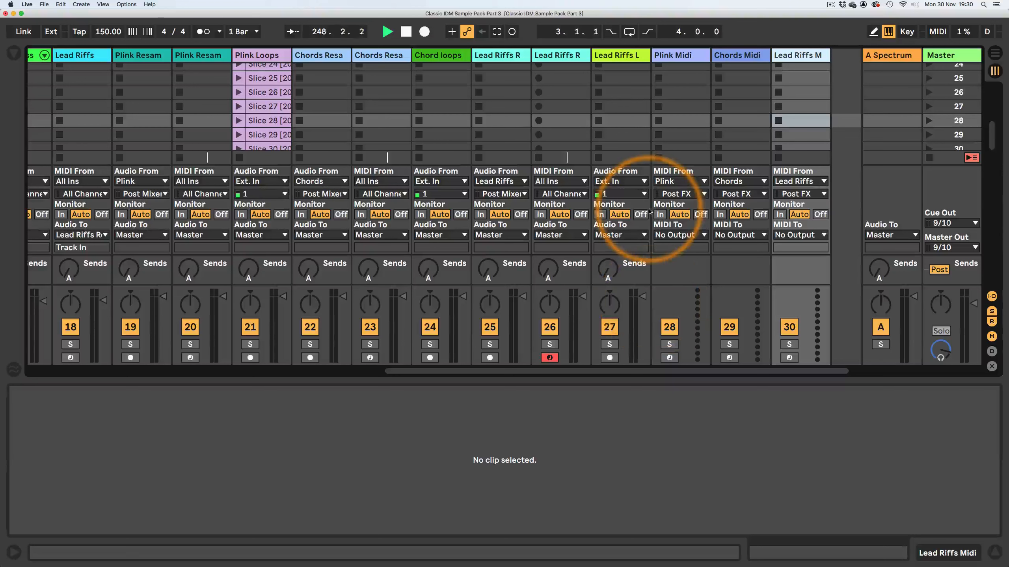